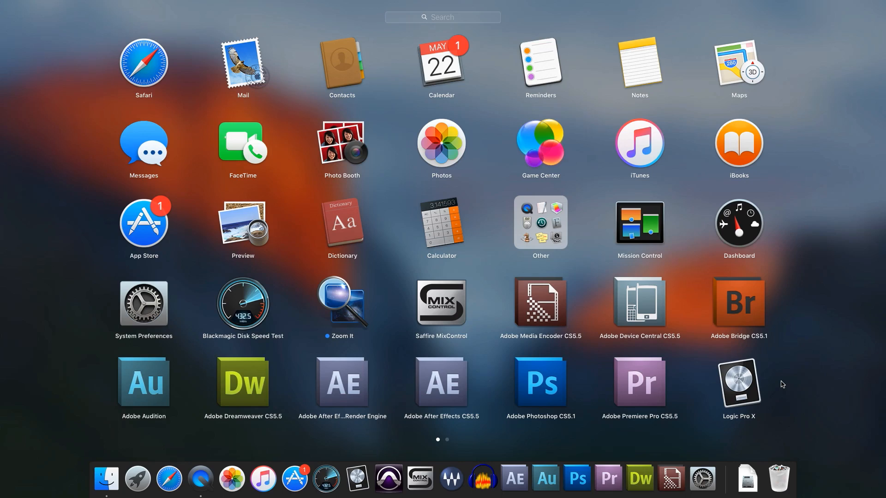
Step: Launch Logic Pro X, dismiss the startup dialog, and create a new project from the Empty Project template
click(754, 383)
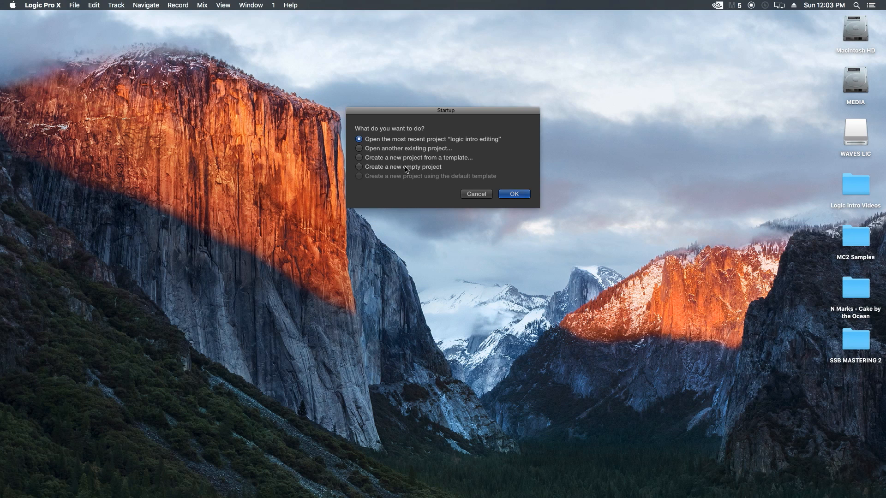
click(406, 169)
click(475, 198)
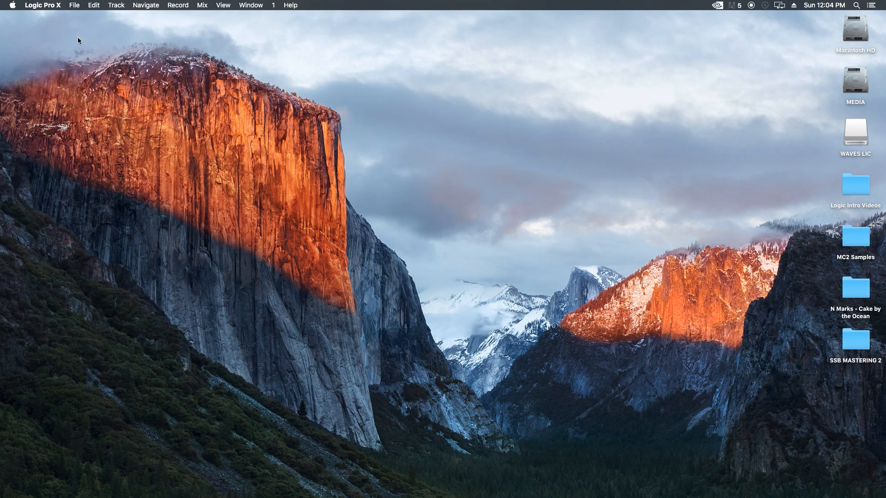
click(74, 5)
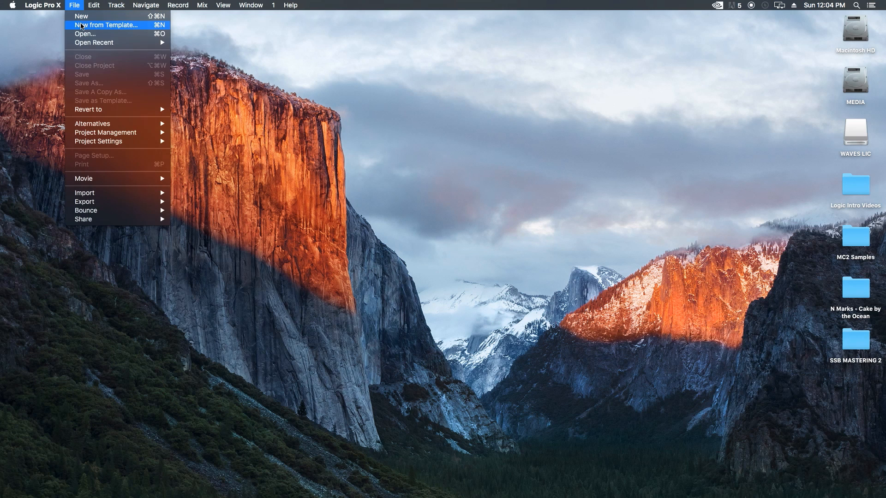
click(82, 27)
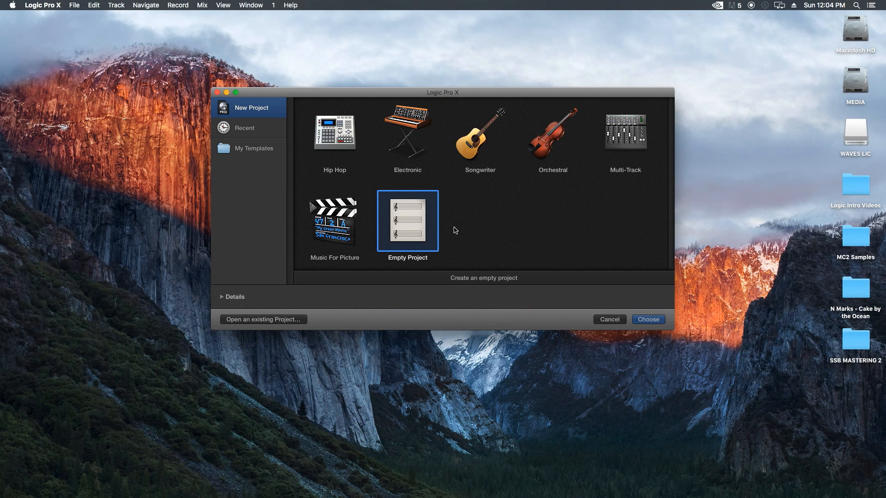
click(645, 319)
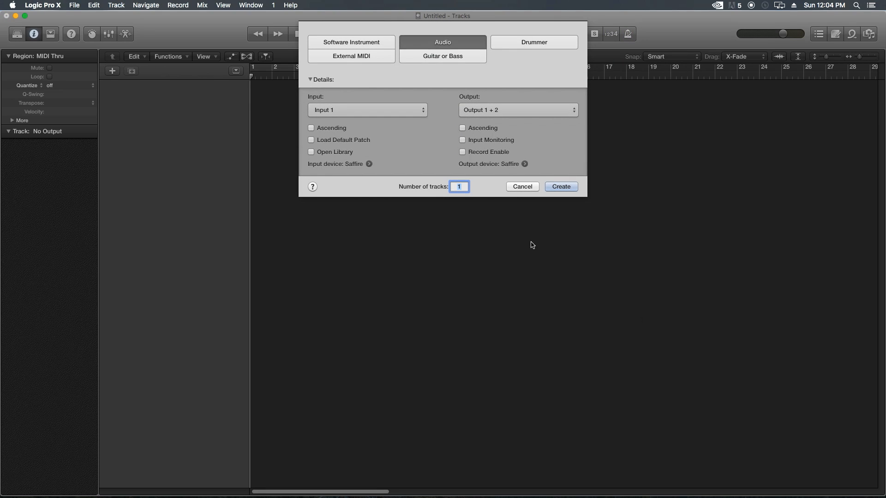
Step: Look through the available track types and create one audio track with Input 1 and Output 1 + 2
click(350, 43)
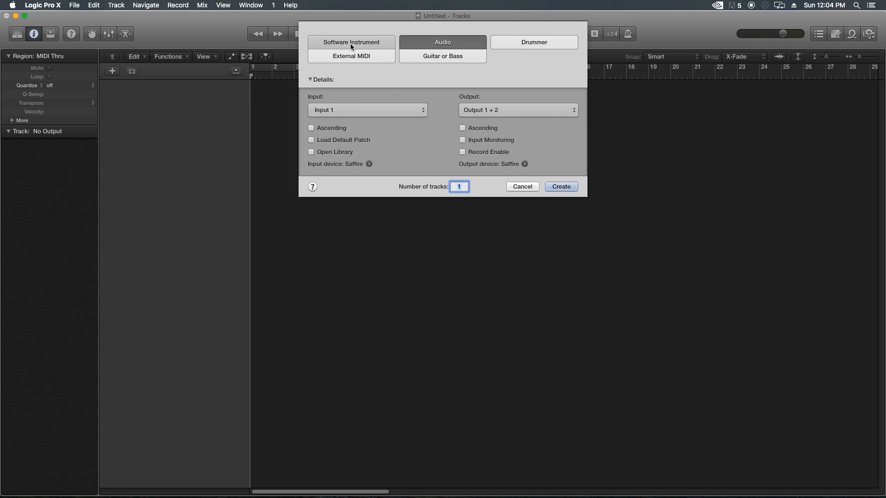
click(439, 43)
click(508, 42)
click(441, 60)
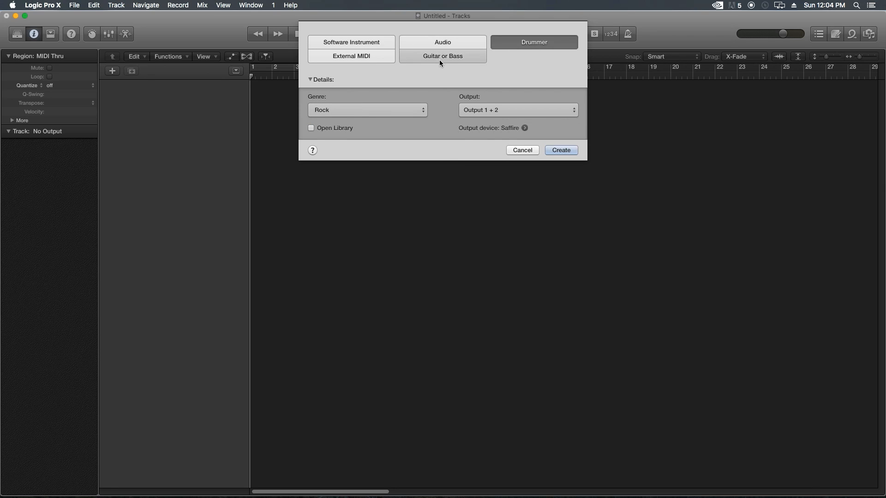
click(374, 55)
click(447, 41)
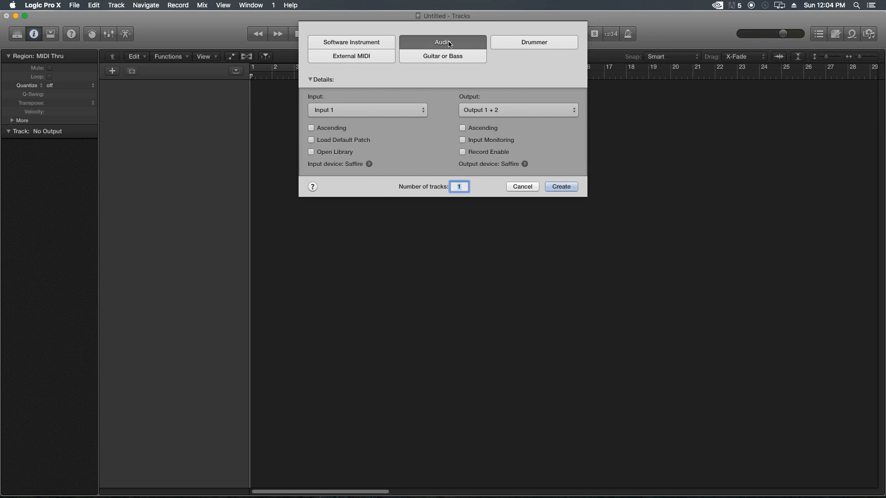
click(570, 187)
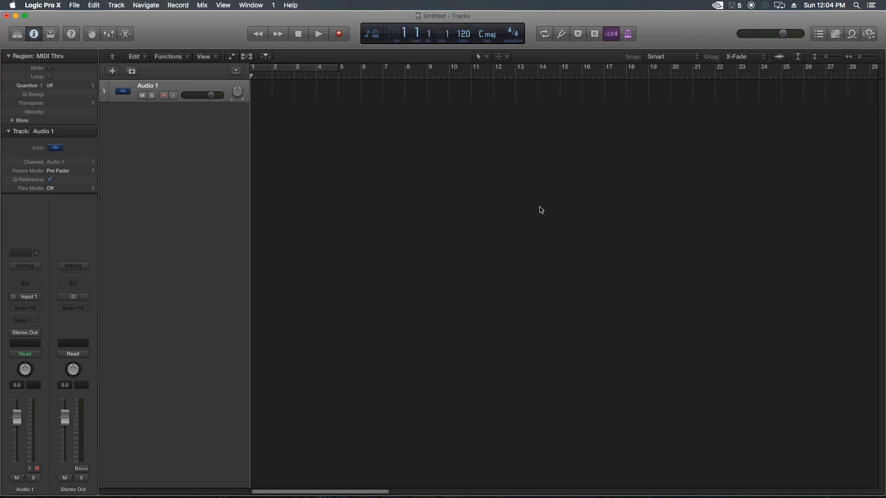
Step: Turn the advanced tools off and on again in the preferences, with all additional options enabled
click(46, 6)
mouse_move(42, 31)
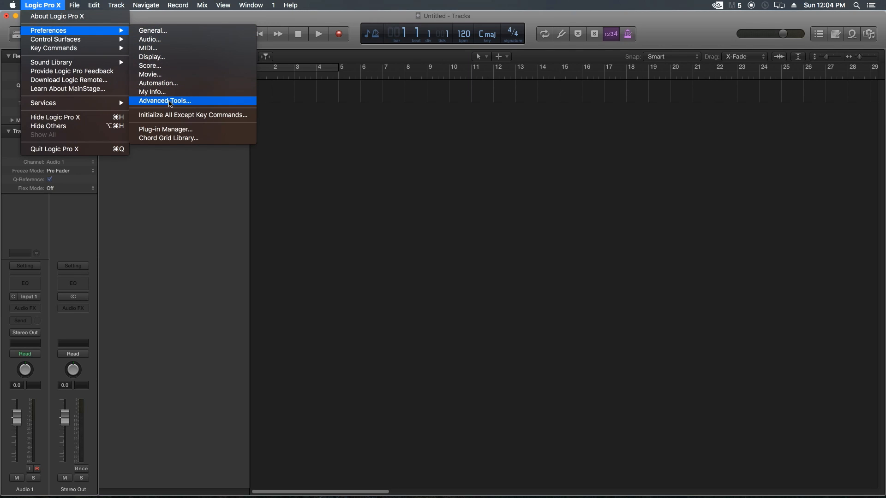
click(165, 101)
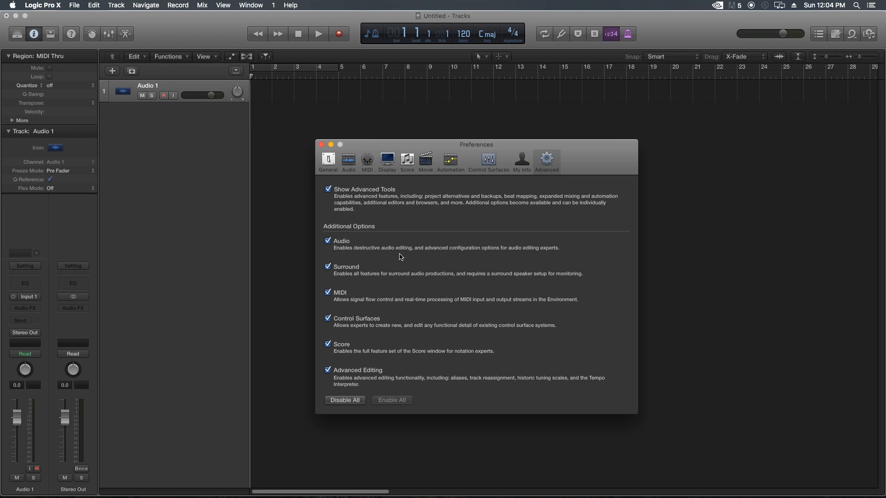
click(344, 400)
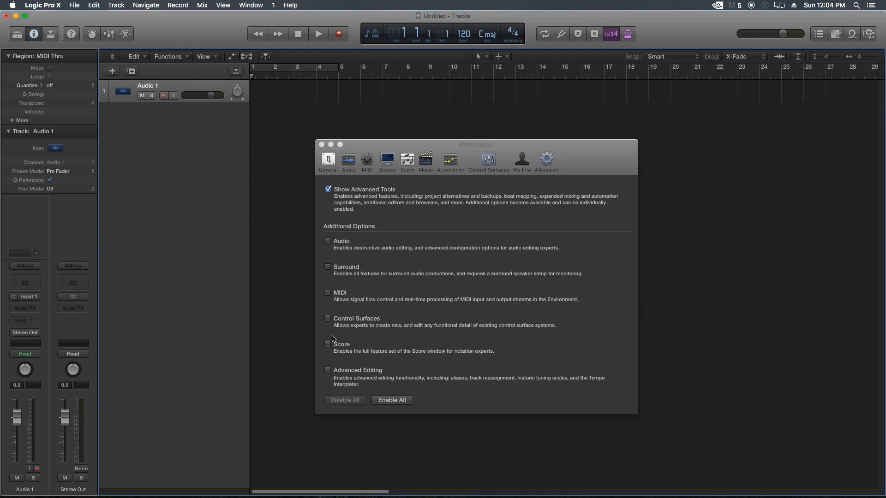
click(328, 191)
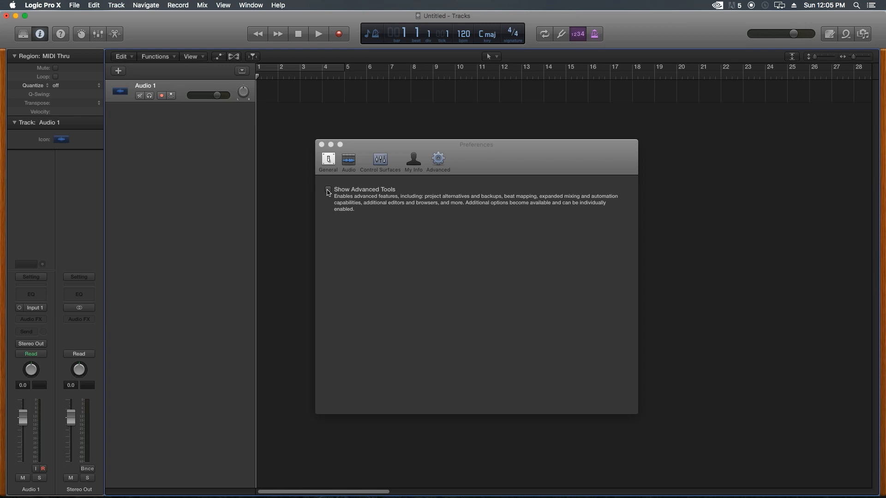
click(328, 189)
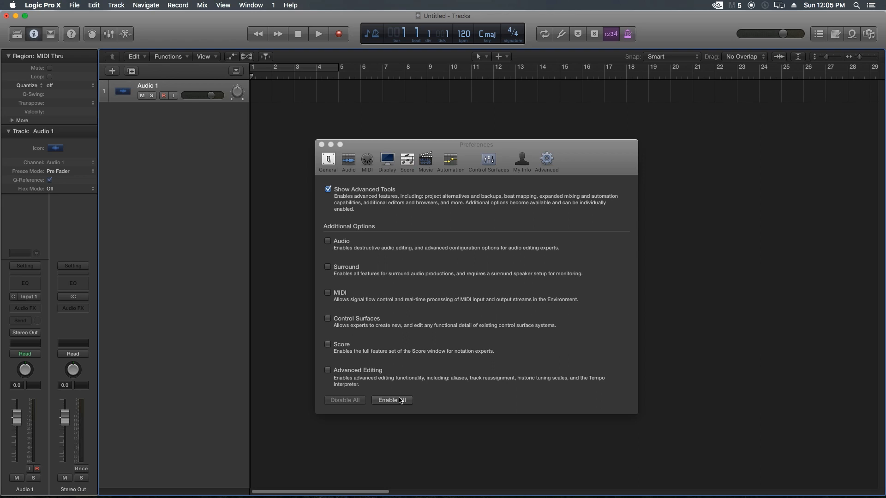
click(392, 400)
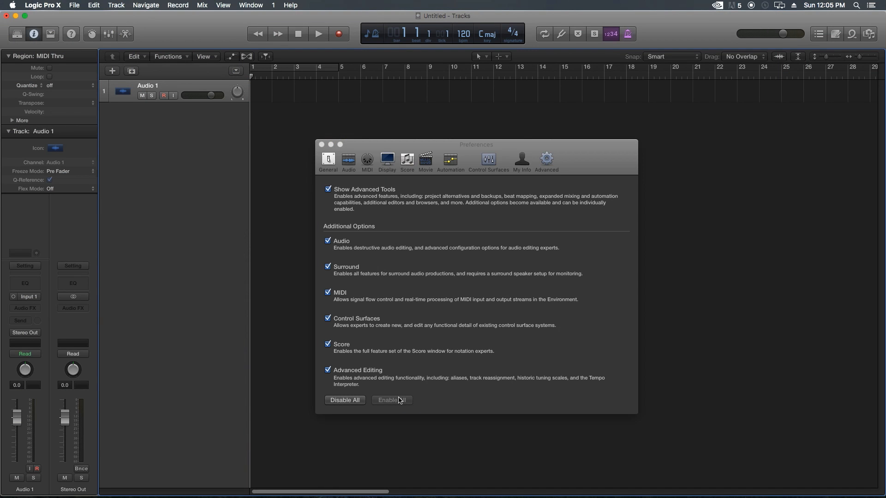
click(322, 144)
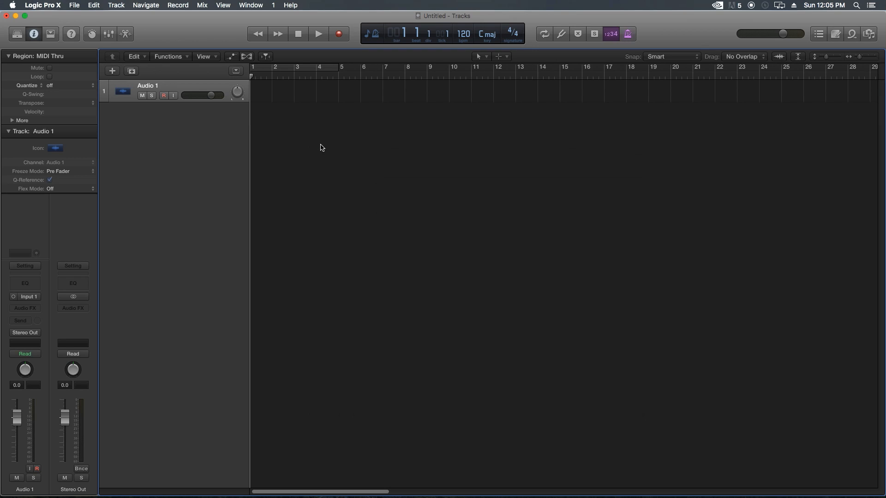
Step: Check the Sound Library Manager for uninstalled content packages, select all uninstalled ones, and close the manager
click(46, 4)
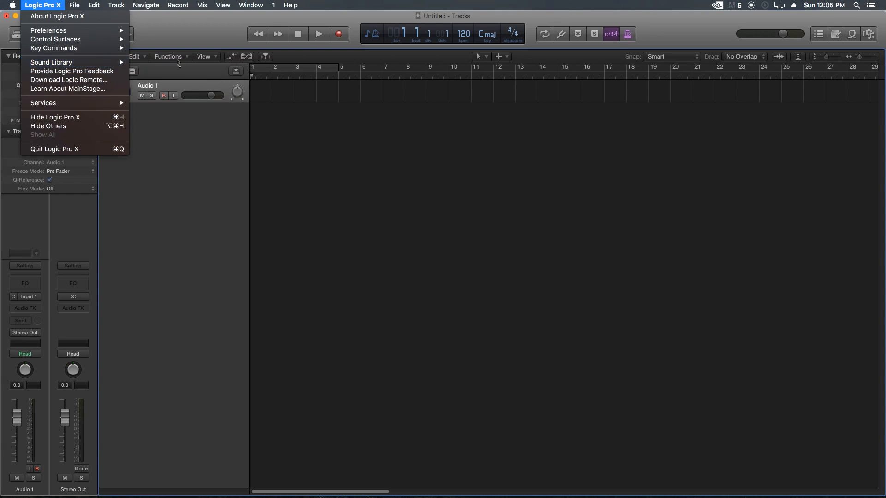
mouse_move(118, 64)
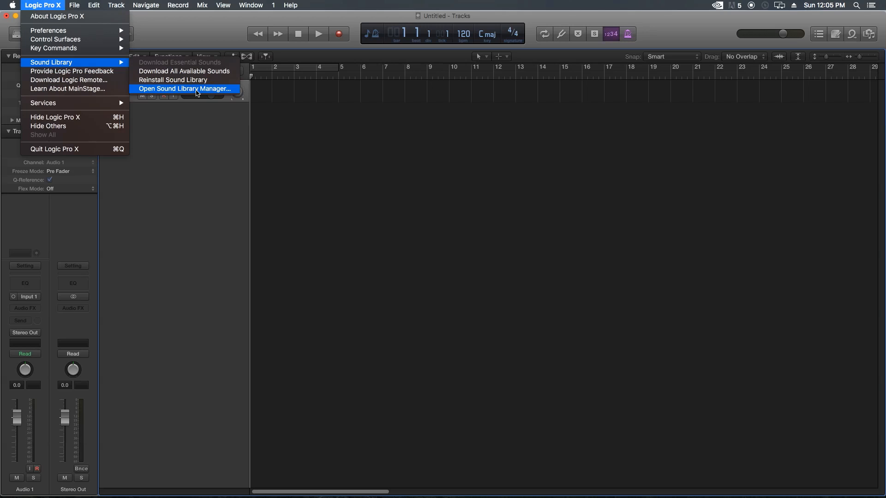
click(197, 93)
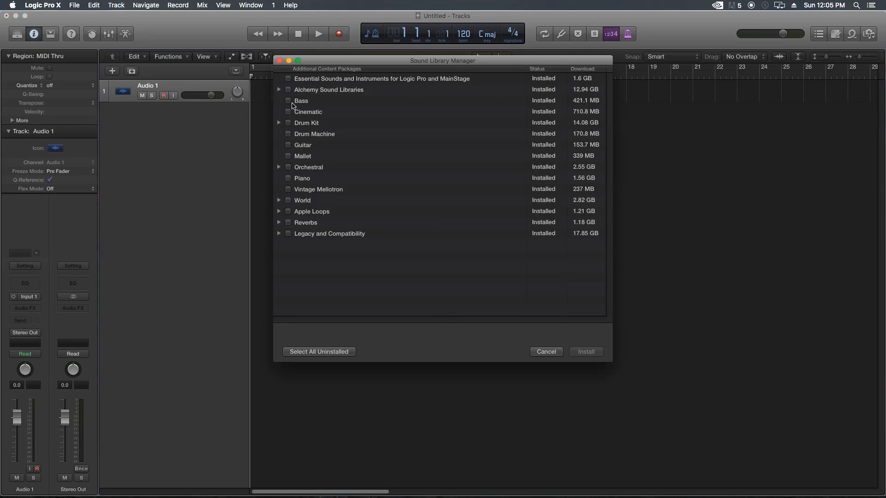
click(309, 352)
click(279, 60)
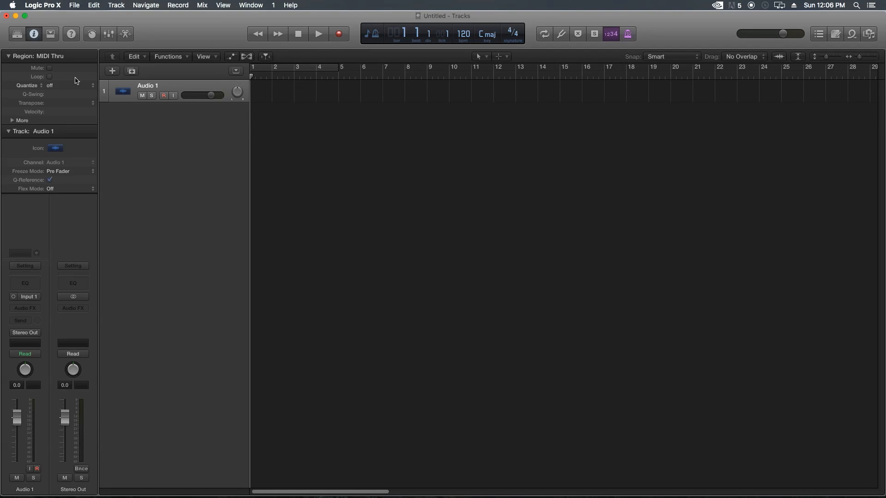
Step: Examine the available output and input devices in the audio device preferences
click(45, 5)
mouse_move(47, 31)
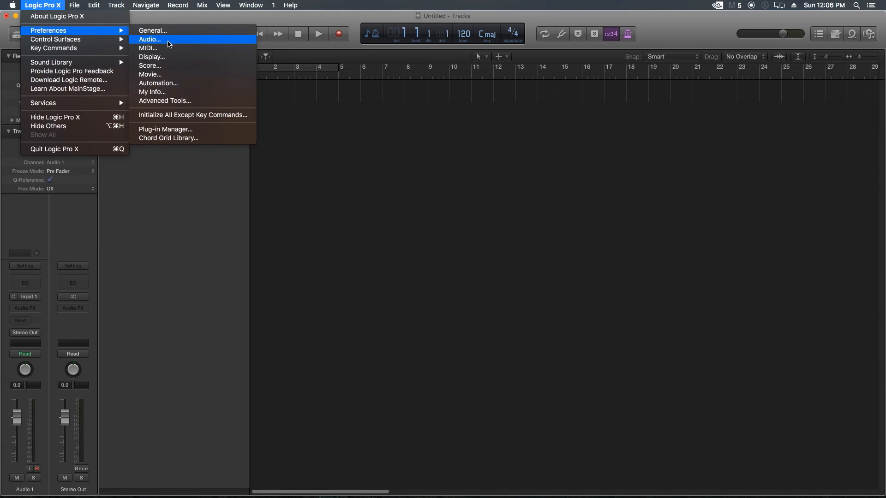
click(169, 44)
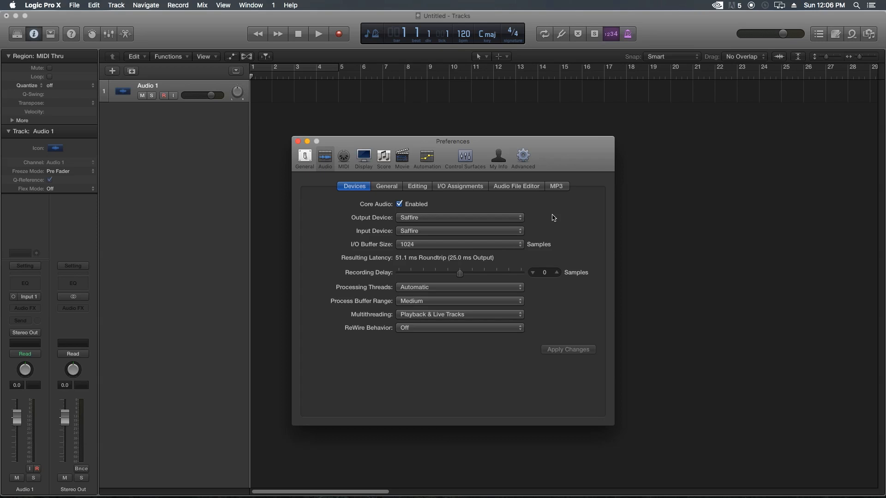
click(469, 217)
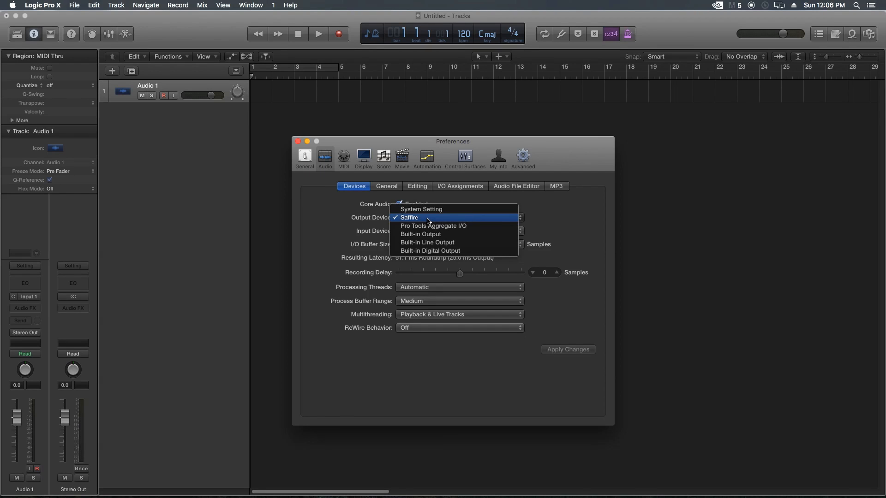
click(570, 216)
click(414, 232)
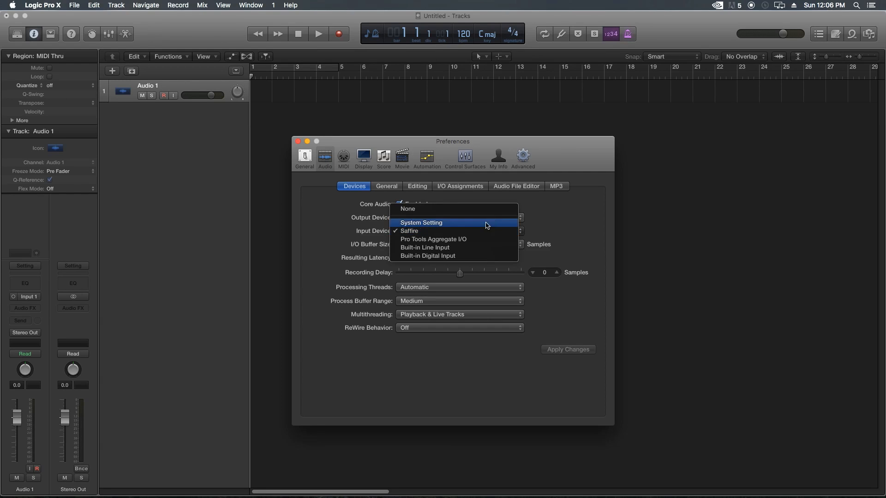
click(560, 219)
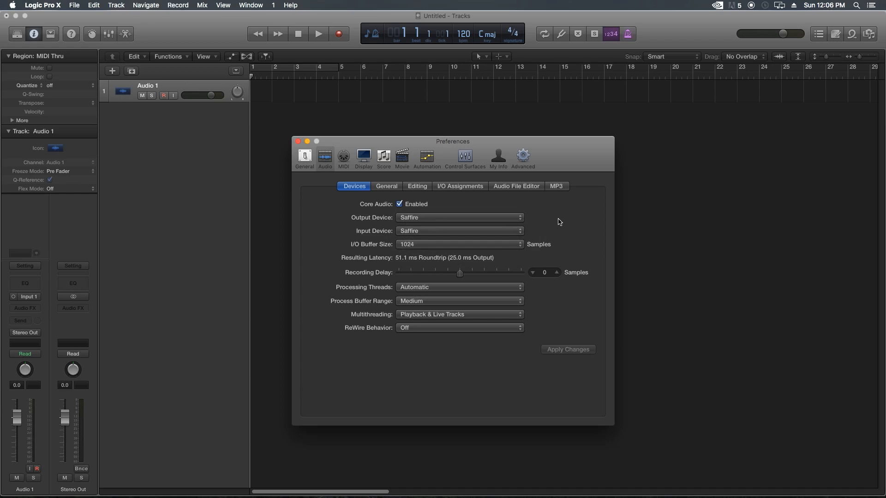
click(501, 219)
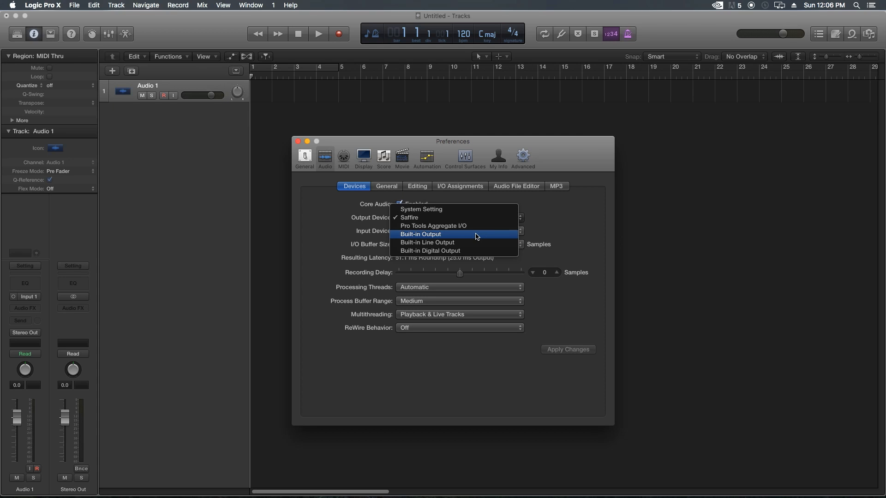
click(562, 213)
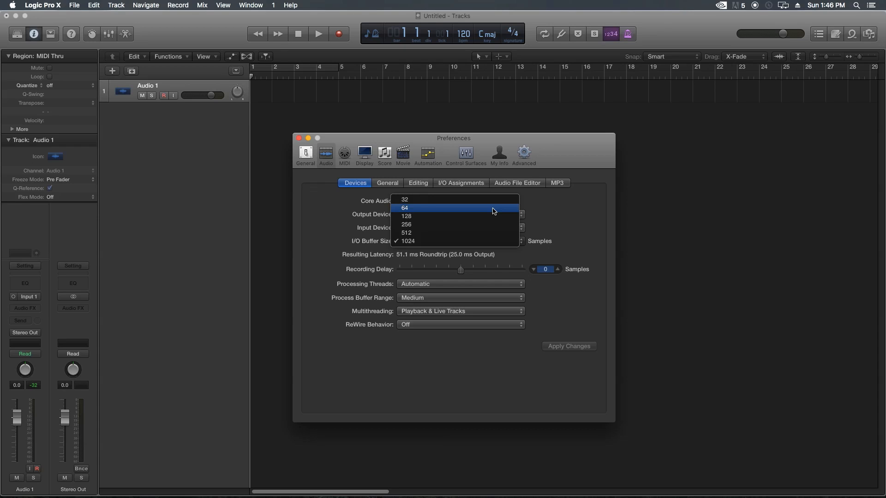
Step: Set the audio I/O buffer size to 64 samples and apply the change
click(494, 210)
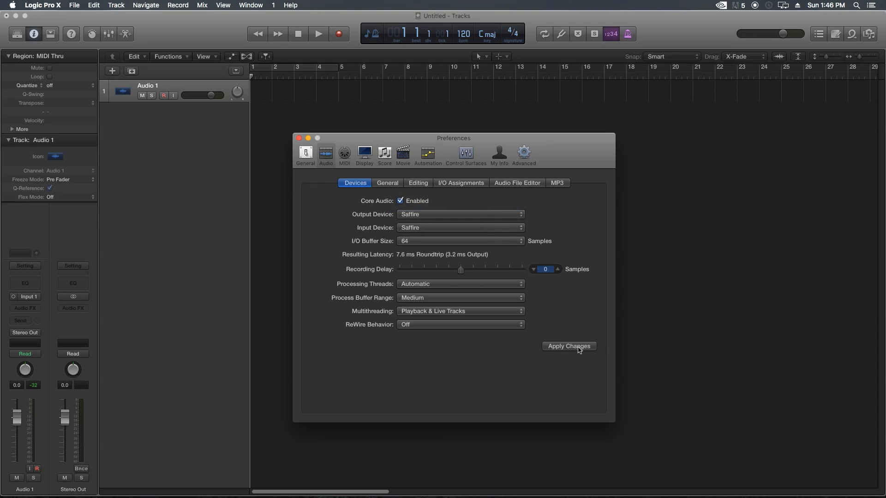
click(578, 350)
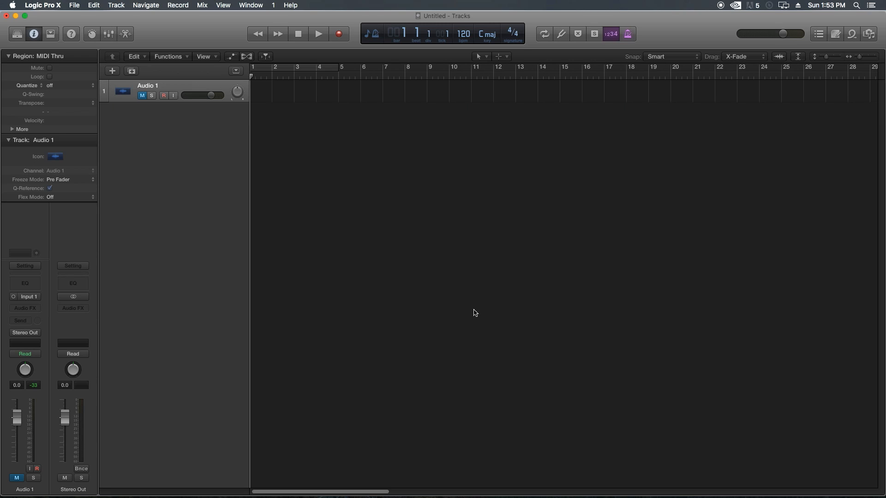
Step: Add two more audio tracks below Audio 1 and zoom the tracks vertically to make them taller
double_click(200, 301)
double_click(201, 301)
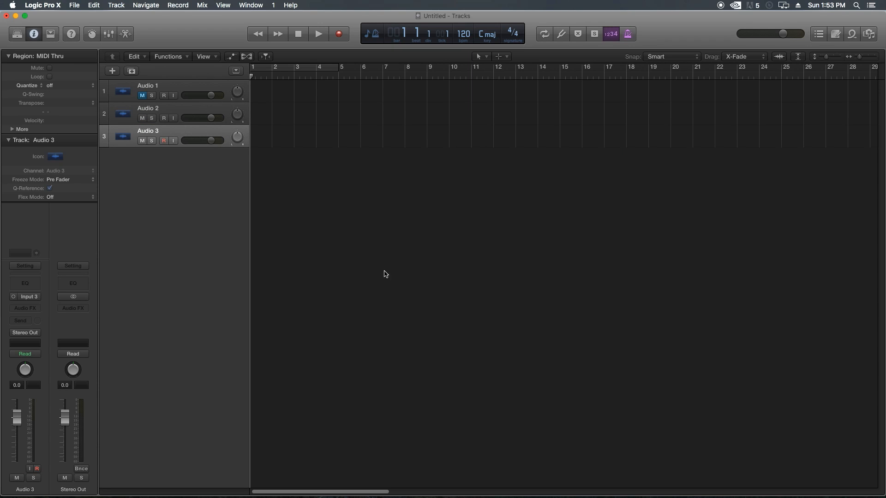
mouse_move(826, 57)
mouse_down()
mouse_move(840, 56)
mouse_move(829, 56)
mouse_up()
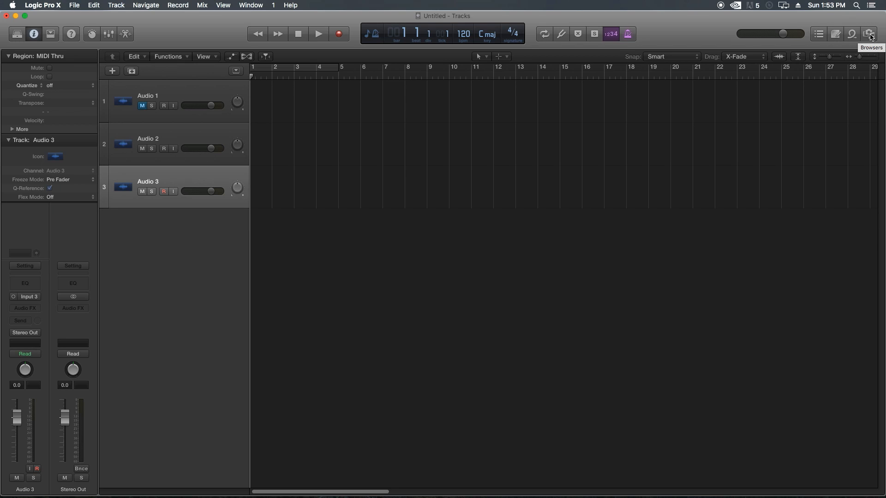
Step: Look through the list editors, note pad and project browser, and leave the Apple Loops browser open
click(852, 35)
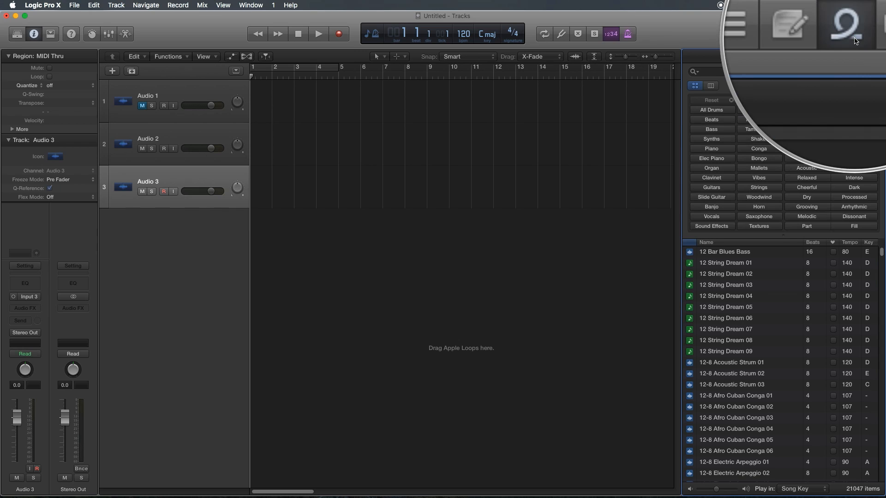
click(835, 34)
click(821, 35)
click(836, 34)
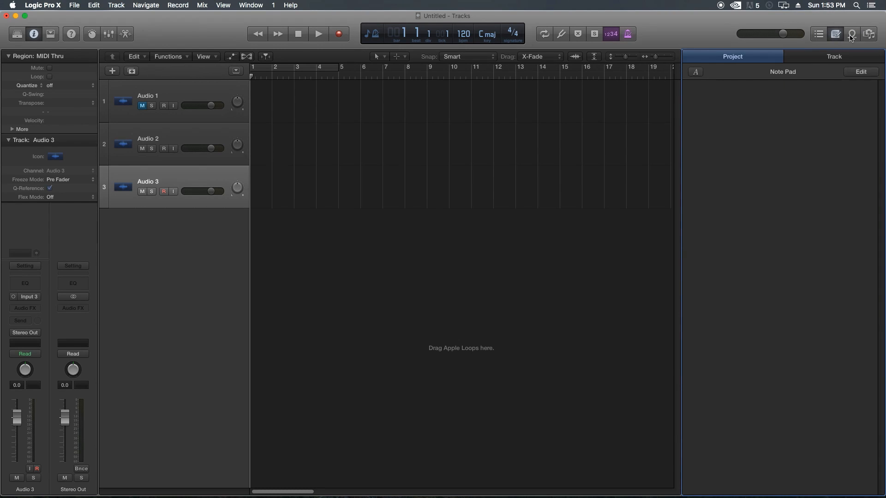
click(852, 36)
click(867, 37)
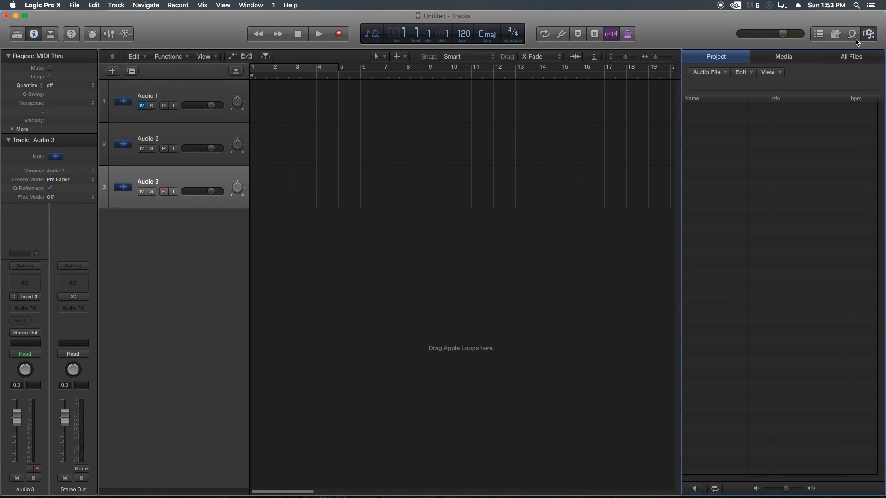
click(854, 37)
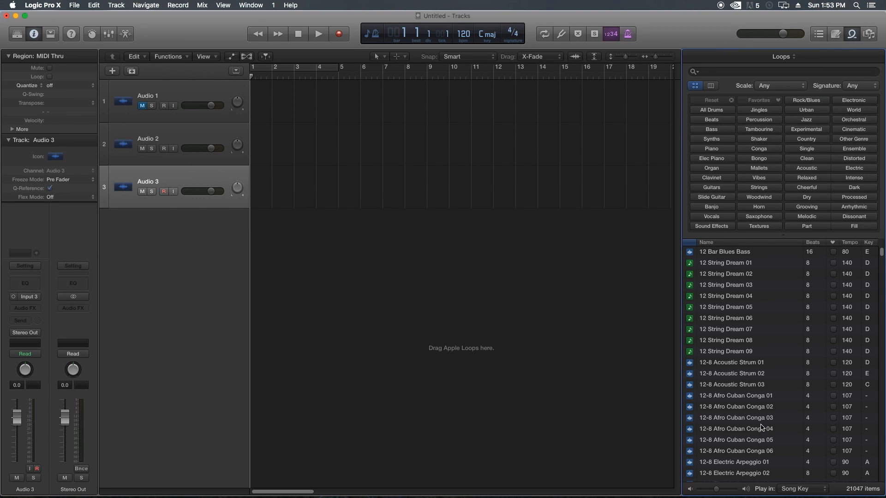
Step: Close the Apple Loops browser, try the library and inspector toggles, and show the toolbar above the tracks area
click(852, 34)
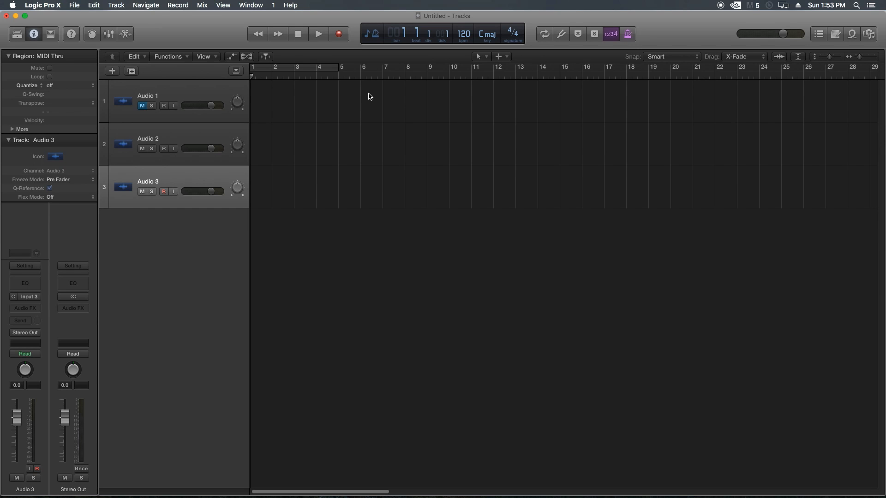
click(17, 34)
click(18, 36)
click(35, 39)
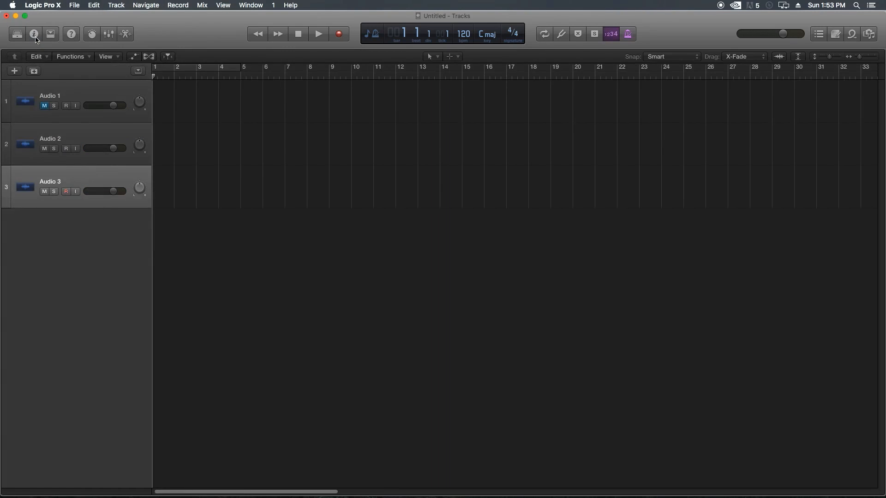
click(36, 39)
click(51, 35)
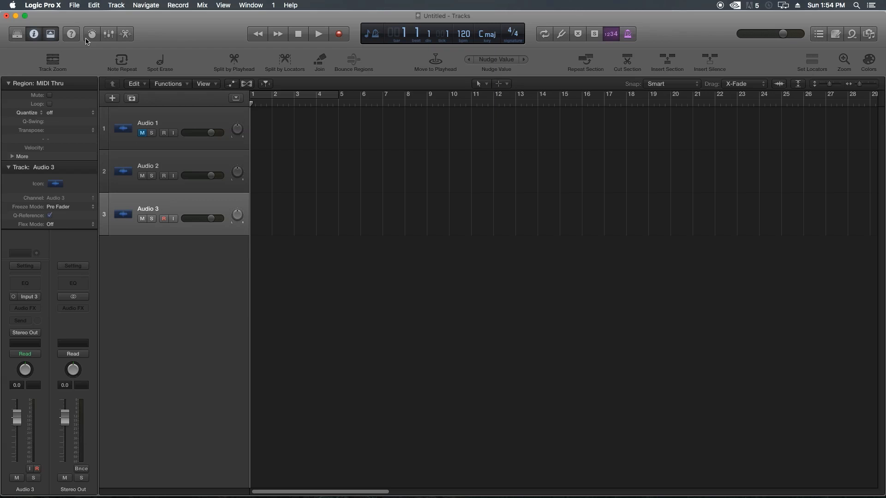
Step: Show the library beside the inspector, and briefly open and close the Apple Loops browser
click(21, 37)
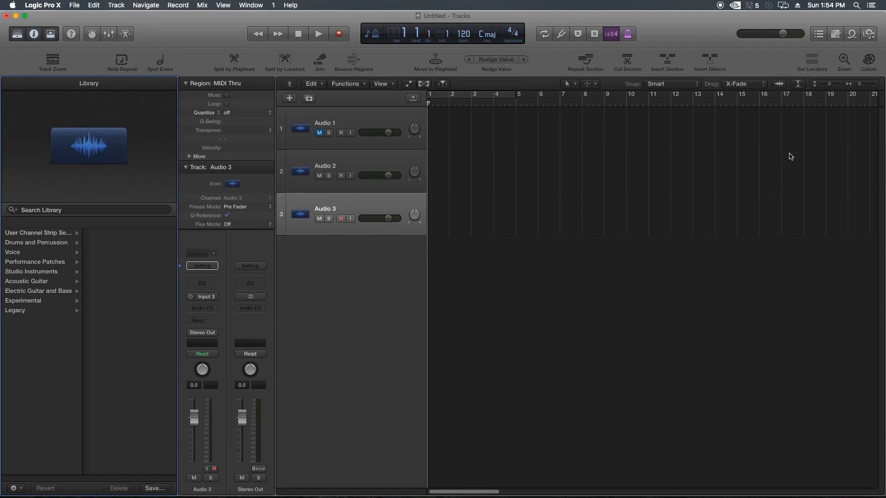
click(852, 40)
click(852, 37)
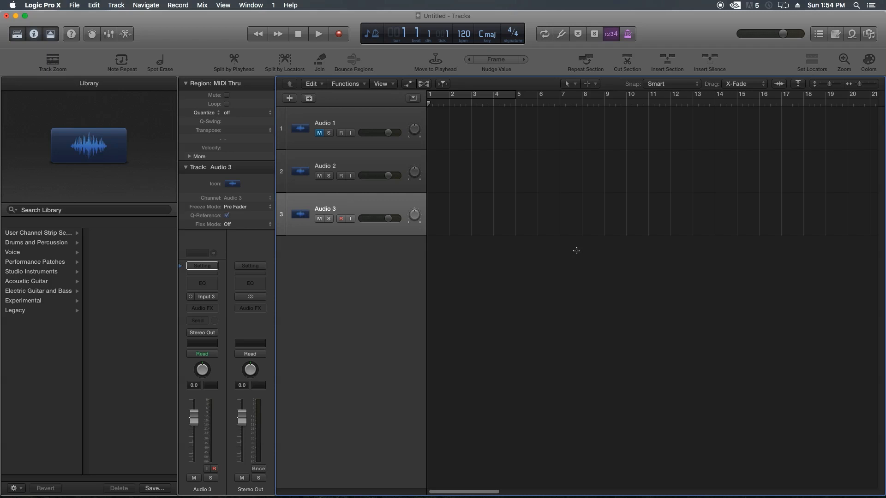
Step: View the mixer in a separate window, close it, check the available window commands, and hide the library
key(super+2)
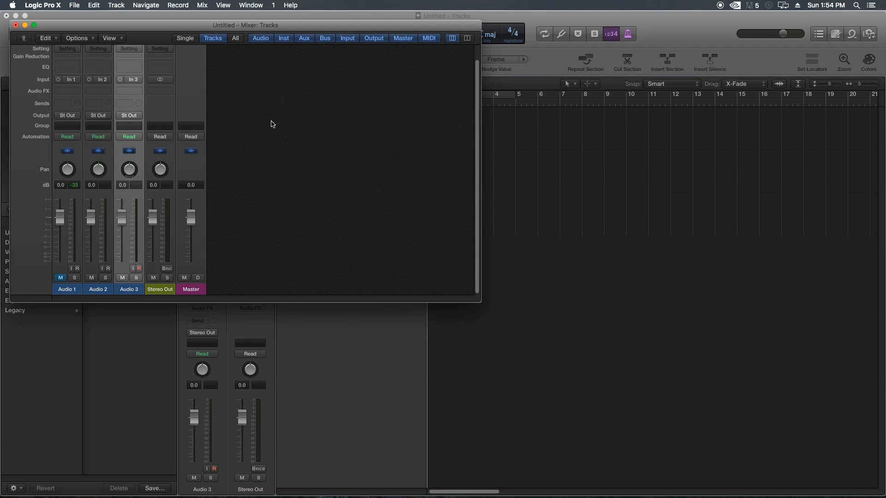
key(super+w)
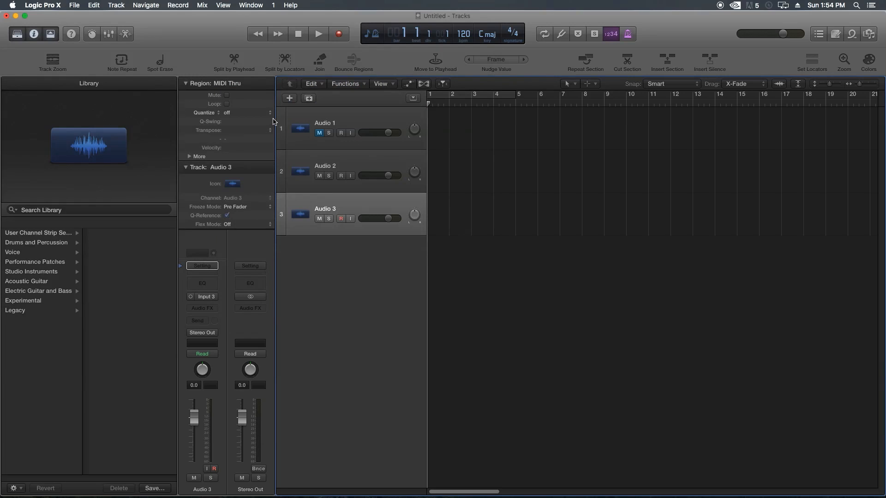
click(250, 5)
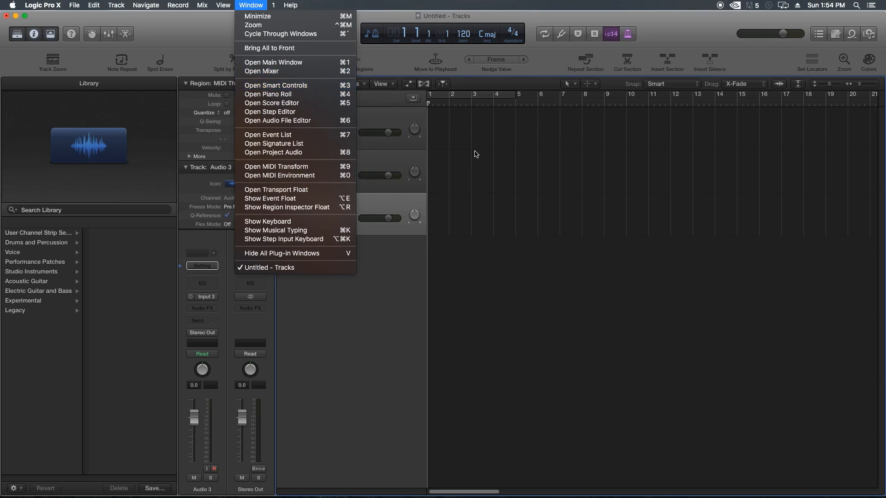
click(484, 164)
click(24, 35)
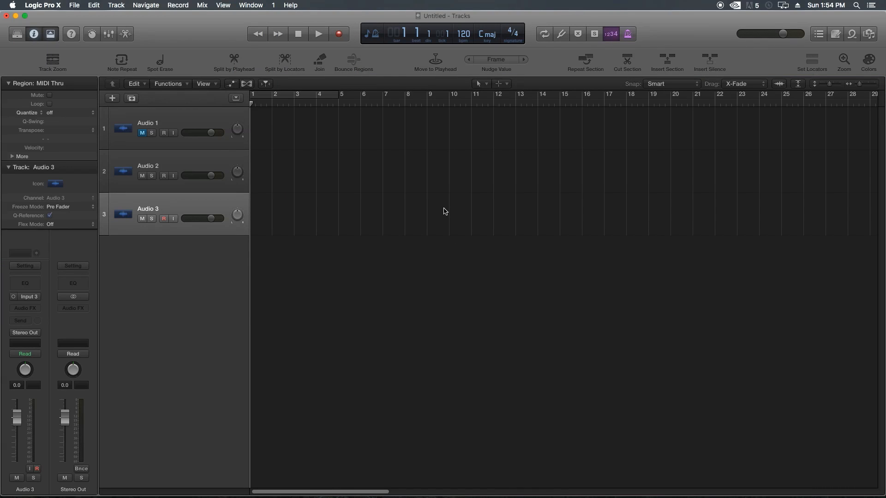
Step: Show the mixer inside the main window, enlarge it, compare it with the separate mixer window, and close both
key(x)
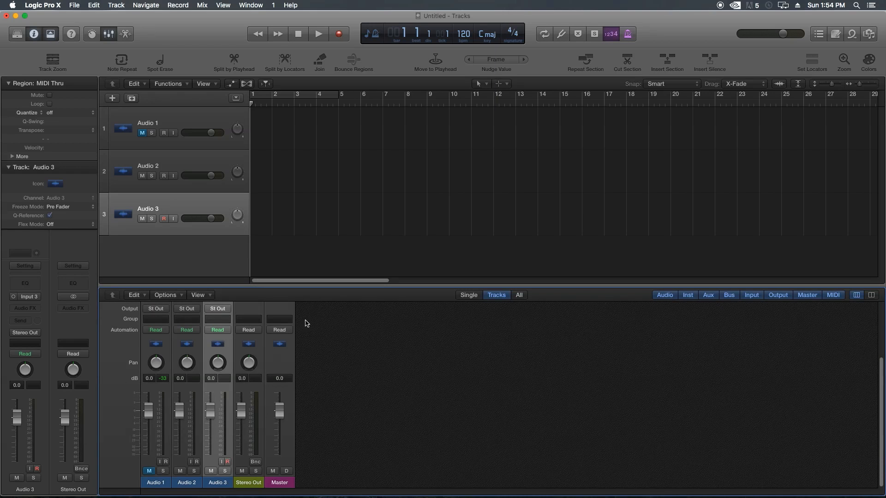
drag(231, 287, 231, 259)
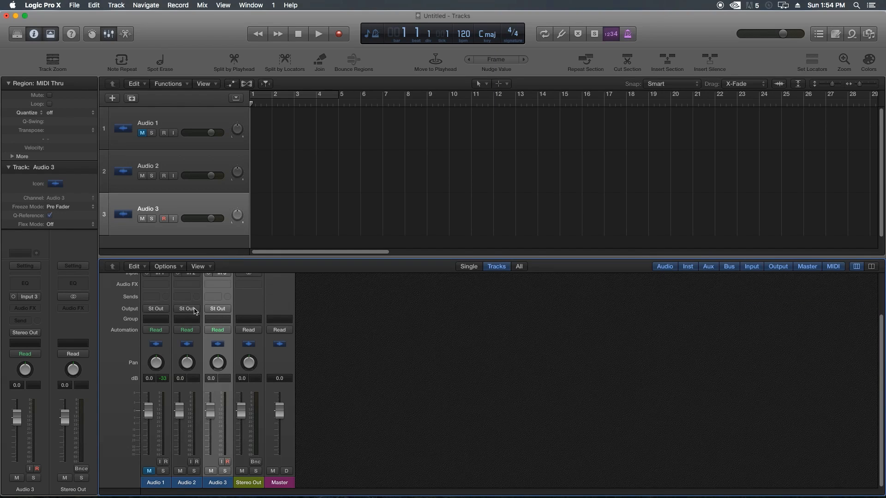
key(super+2)
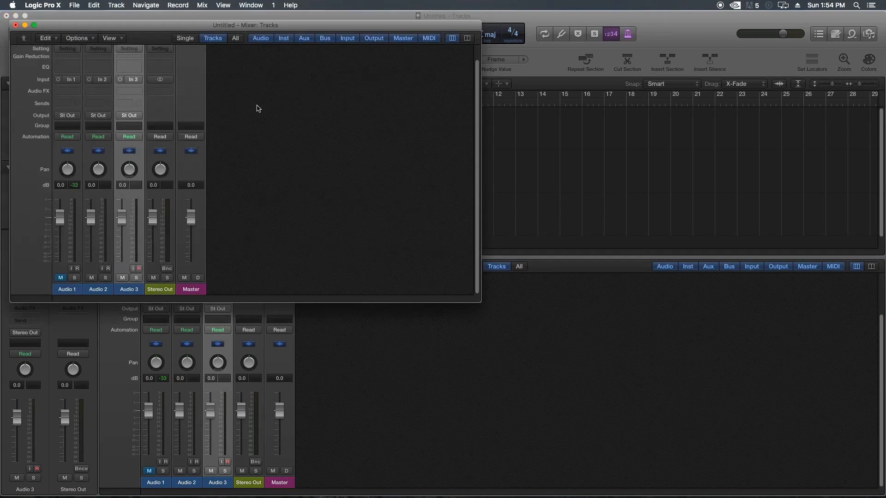
click(16, 25)
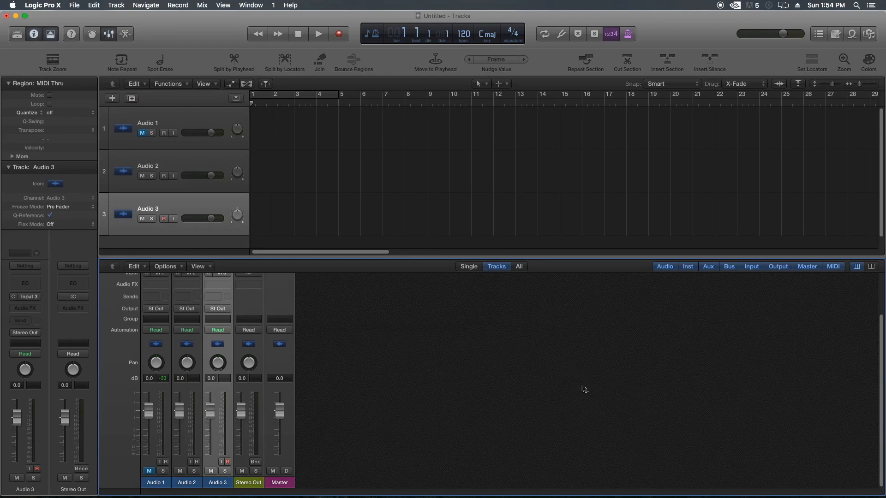
key(x)
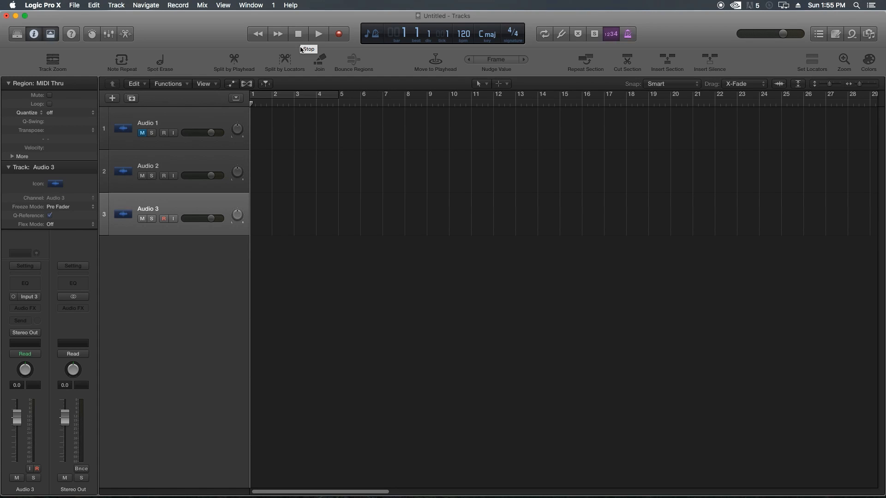
Step: Play the project briefly, stop playback, and return the playhead to the beginning
click(319, 34)
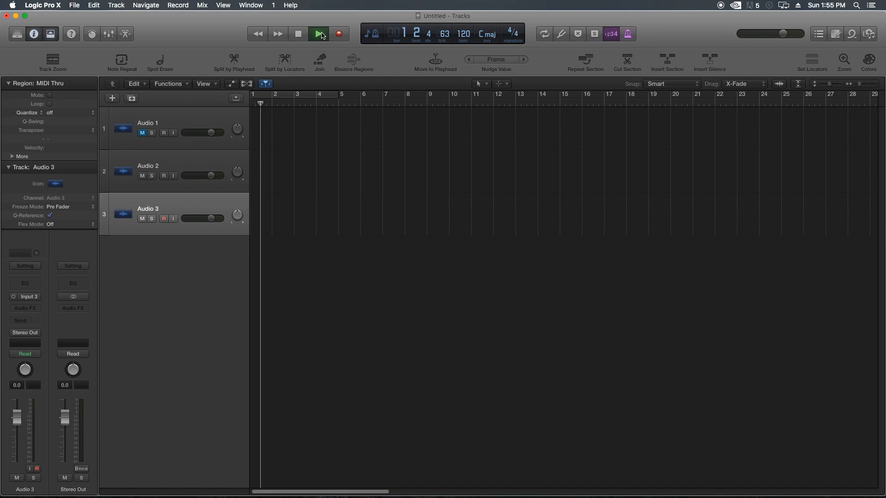
click(304, 35)
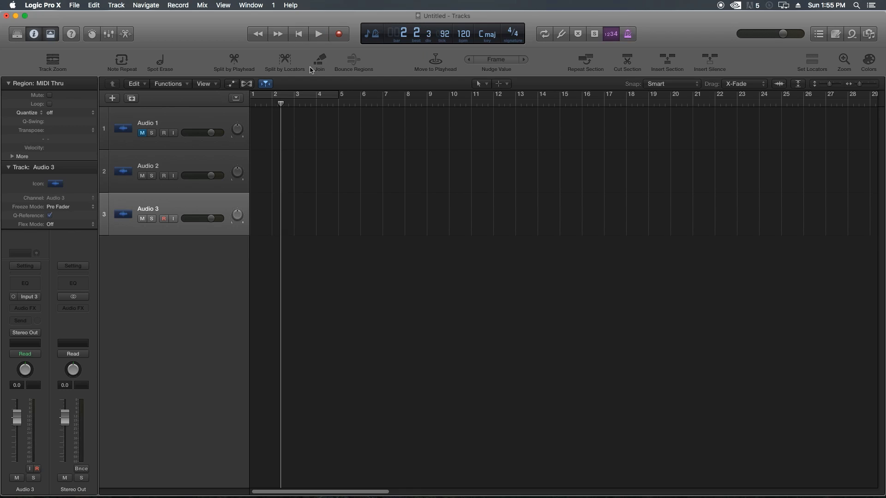
click(299, 36)
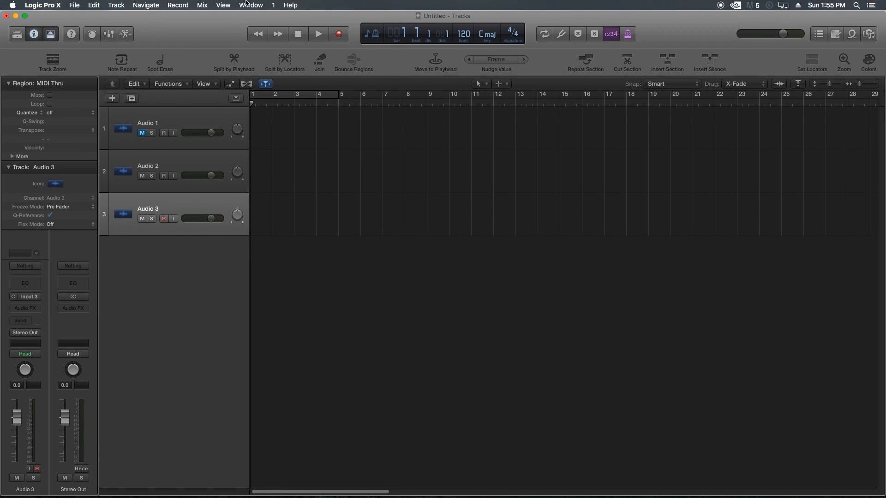
Step: Move the playhead forward and back in one-bar steps, ending at bar 7
click(275, 35)
click(275, 36)
click(275, 36)
key(period)
key(period)
key(period)
key(comma)
key(comma)
key(comma)
key(comma)
key(comma)
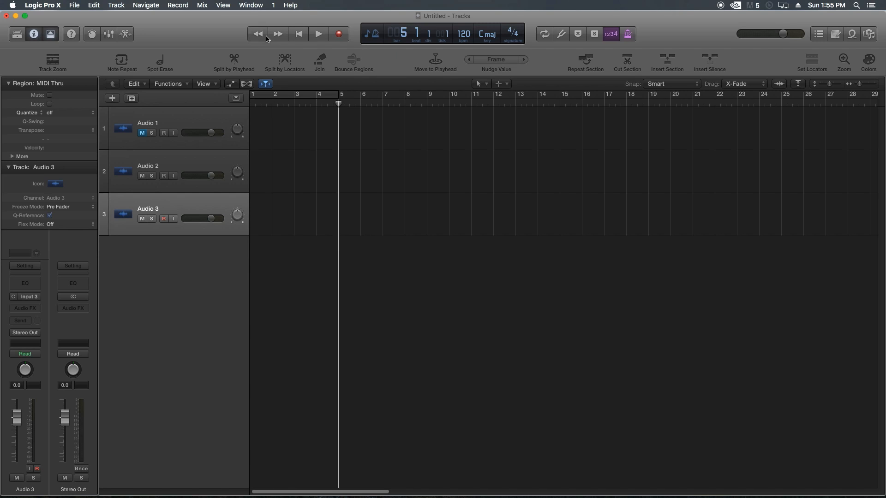
click(274, 37)
click(275, 38)
click(275, 38)
click(275, 38)
click(275, 37)
click(275, 38)
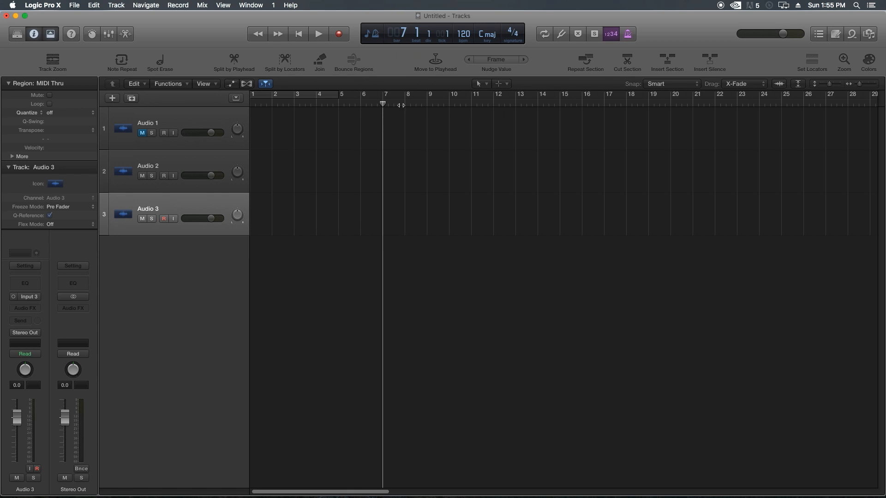
Step: Rewind the playhead one bar at a time from bar 7 to bar 1
click(261, 38)
click(259, 37)
click(260, 37)
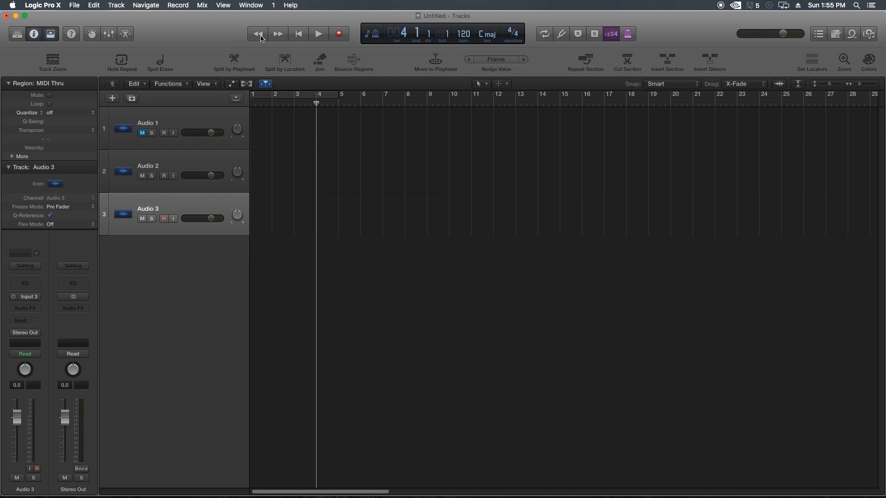
click(260, 37)
click(260, 37)
click(260, 37)
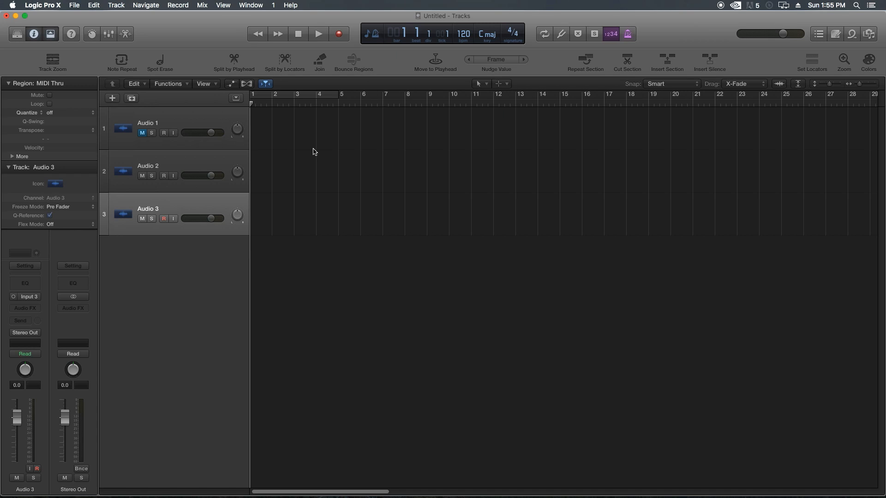
Step: Play from bar 1, stop after a few beats, and reset the playhead to the project start
key(space)
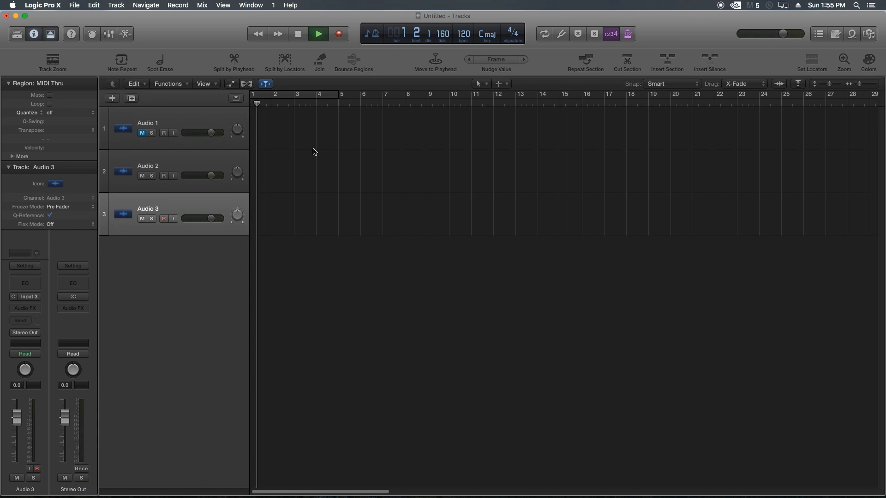
key(space)
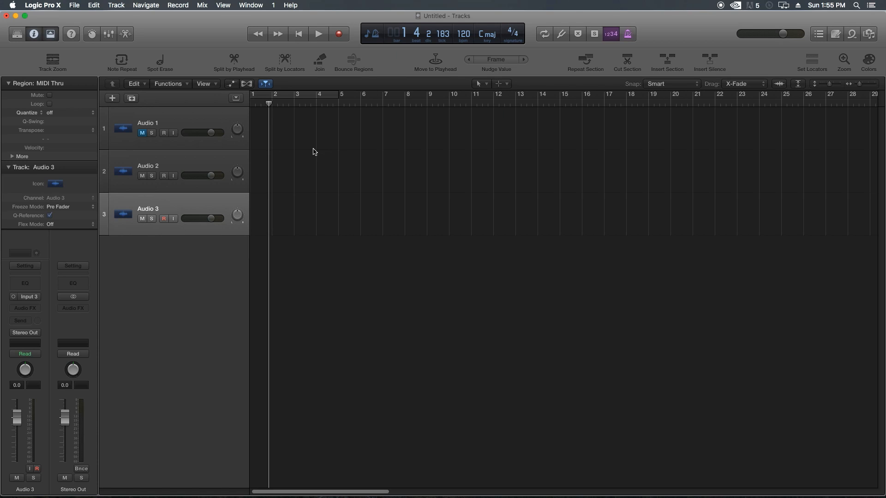
key(Return)
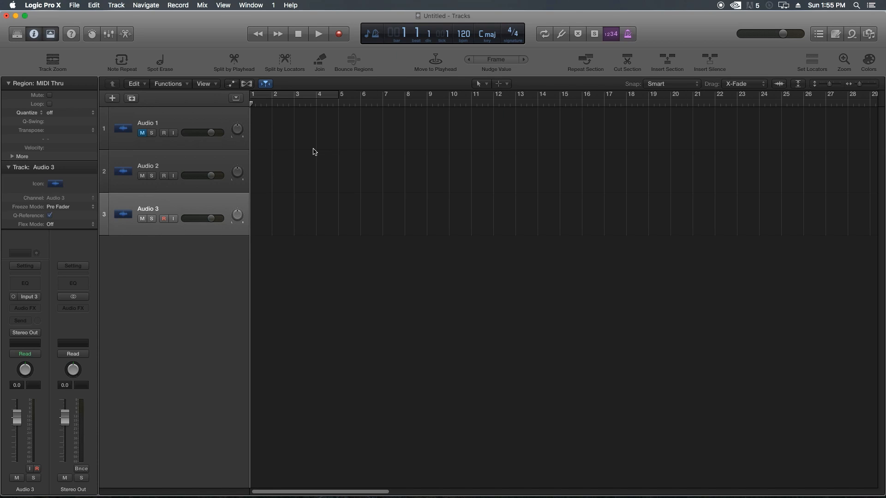
Step: Step the playhead repeatedly forward and back one bar at a time within the opening bars of the timeline
key(period)
key(period)
key(period)
key(period)
key(period)
key(comma)
key(comma)
key(comma)
key(comma)
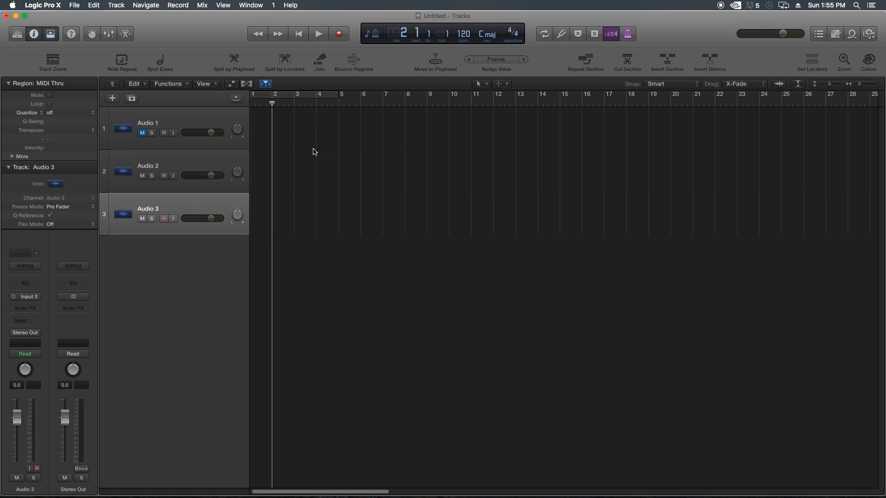
key(period)
key(period)
key(period)
key(period)
key(period)
key(comma)
key(comma)
key(comma)
key(comma)
key(comma)
key(period)
key(period)
key(period)
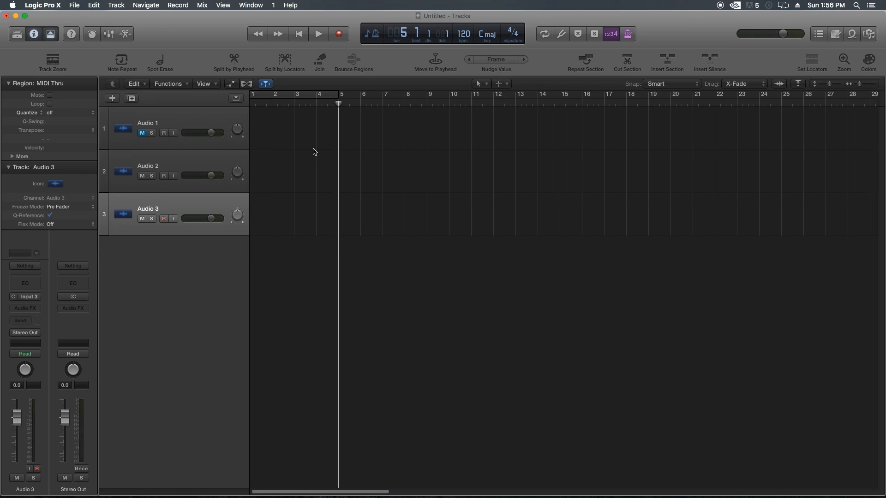
key(period)
key(period)
key(period)
key(period)
key(period)
key(comma)
key(comma)
key(comma)
key(comma)
key(comma)
key(comma)
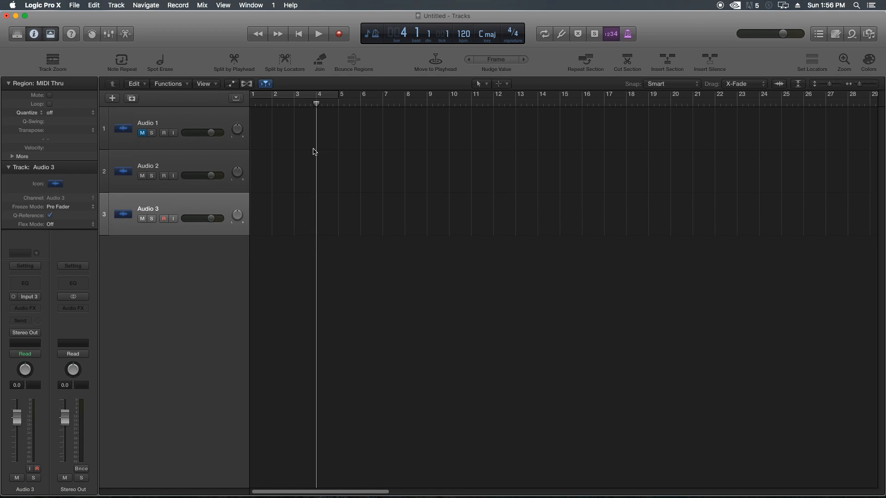
key(comma)
key(period)
key(period)
key(period)
key(period)
key(period)
key(comma)
key(comma)
key(comma)
key(comma)
key(comma)
key(comma)
Step: Jump the playhead in eight-bar leaps forward to bar 18 and back to bar 2, twice
key(shift+period)
key(shift+period)
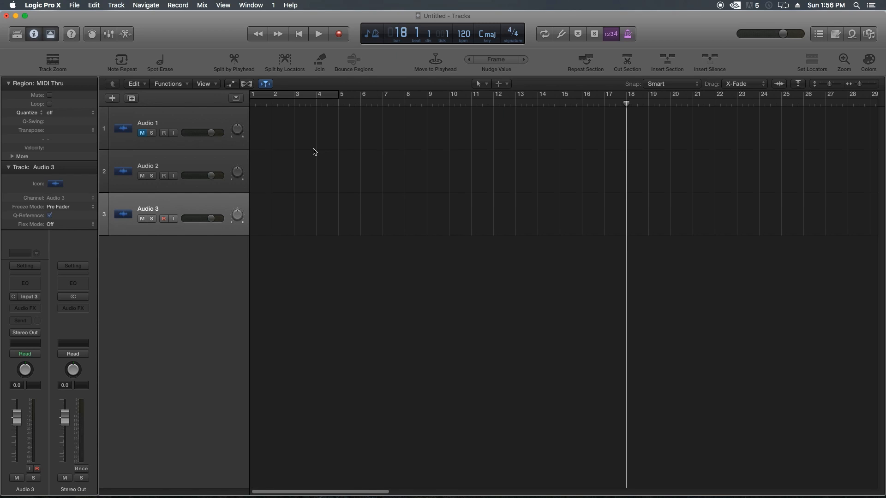
key(shift+comma)
key(shift+comma)
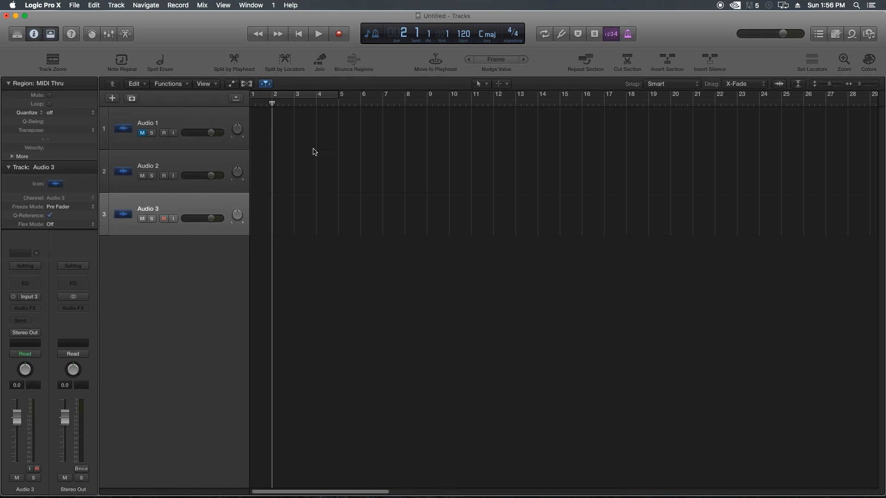
key(shift+period)
key(shift+period)
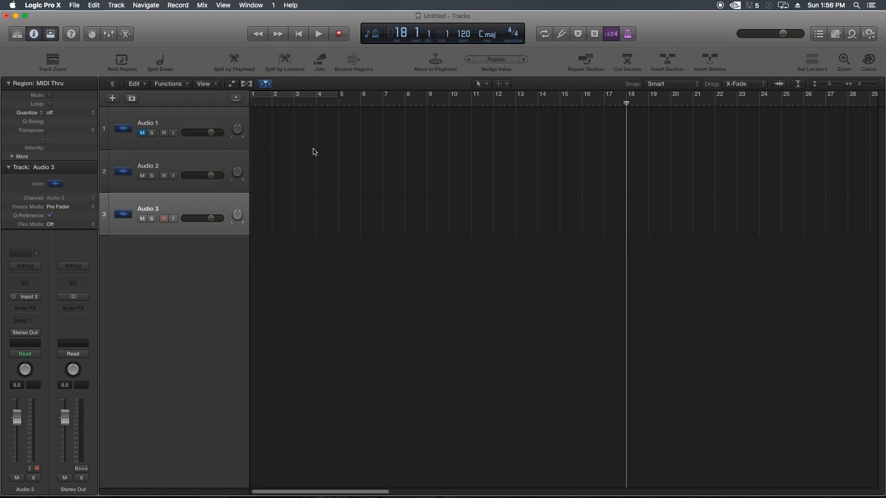
key(shift+comma)
key(shift+comma)
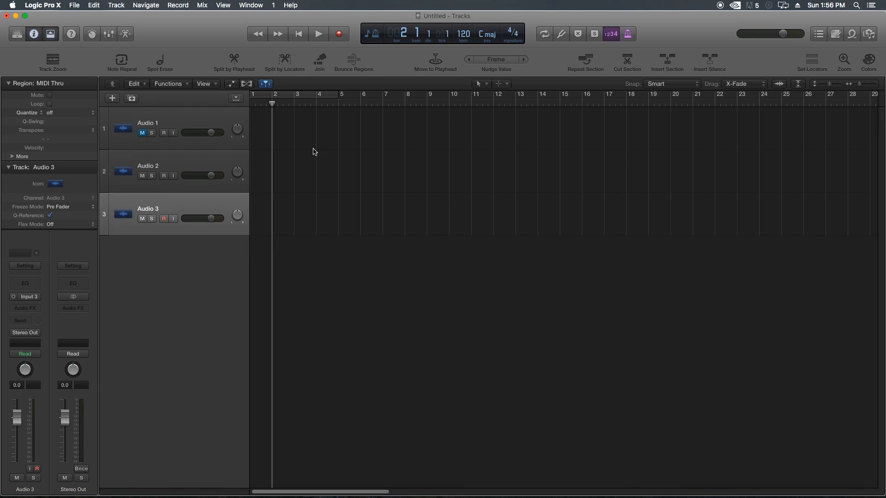
Step: Advance the playhead four bars from bar 2 in single-bar steps, and bring it back to bar 1
key(period)
key(period)
key(period)
key(period)
key(comma)
key(comma)
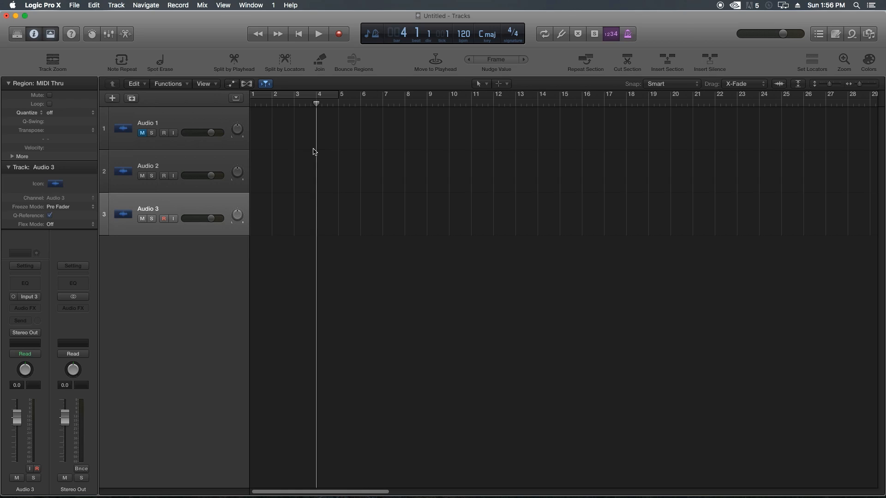
key(comma)
key(comma)
key(comma)
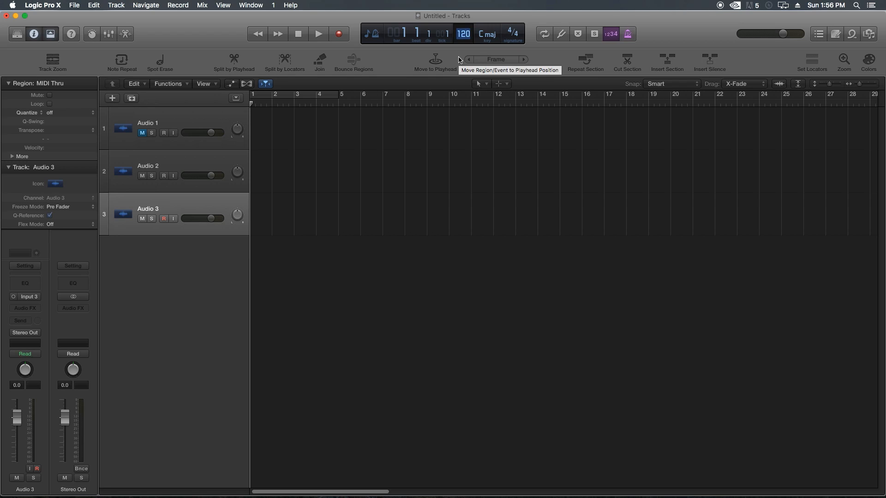
Step: Set the project tempo to 128 BPM
text(128)
key(Return)
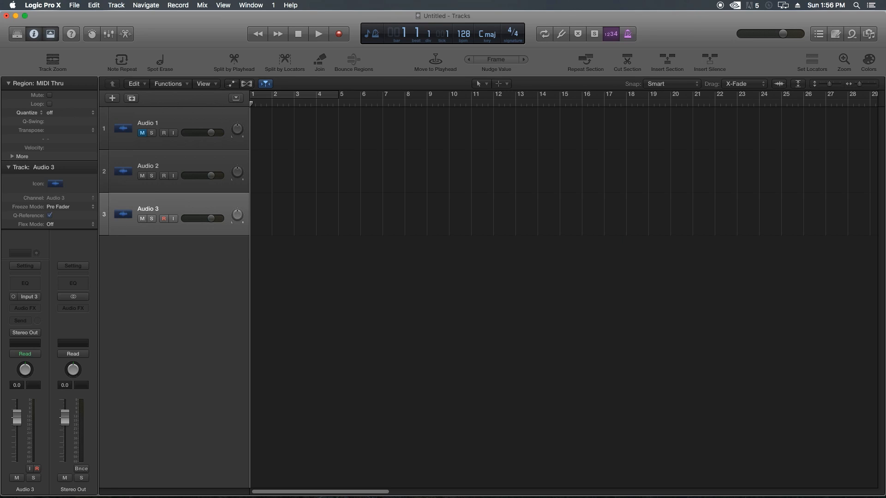
Step: Begin saving the project and try organizing it as a Package before choosing Folder again
click(75, 6)
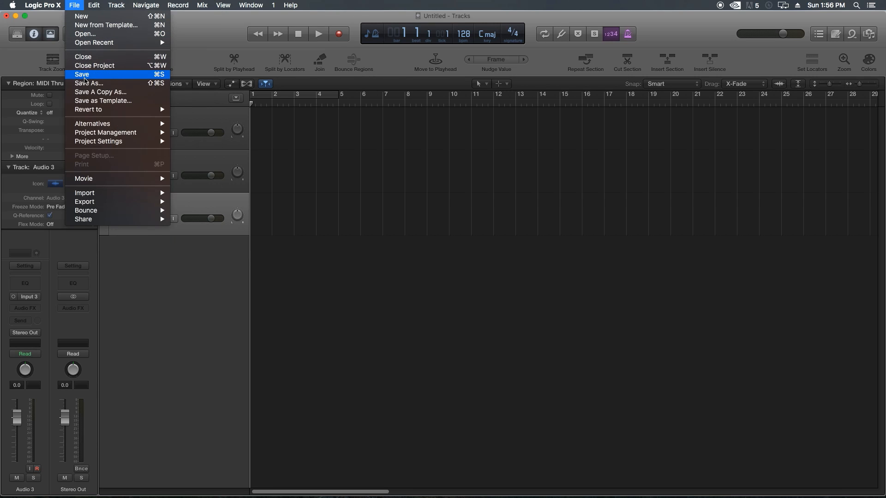
click(85, 81)
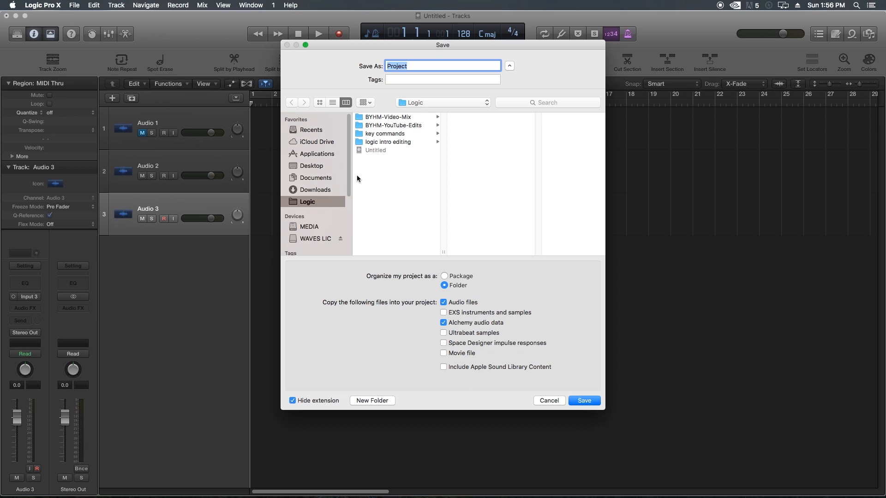
drag(458, 42, 461, 58)
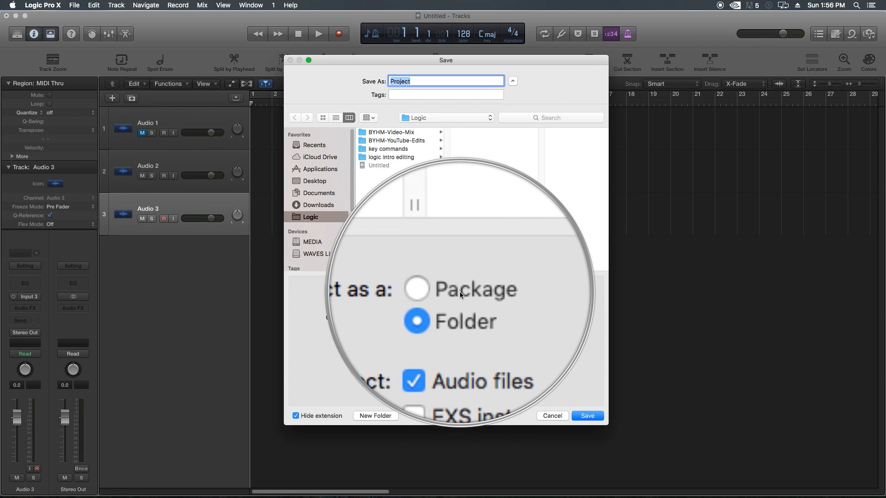
click(460, 291)
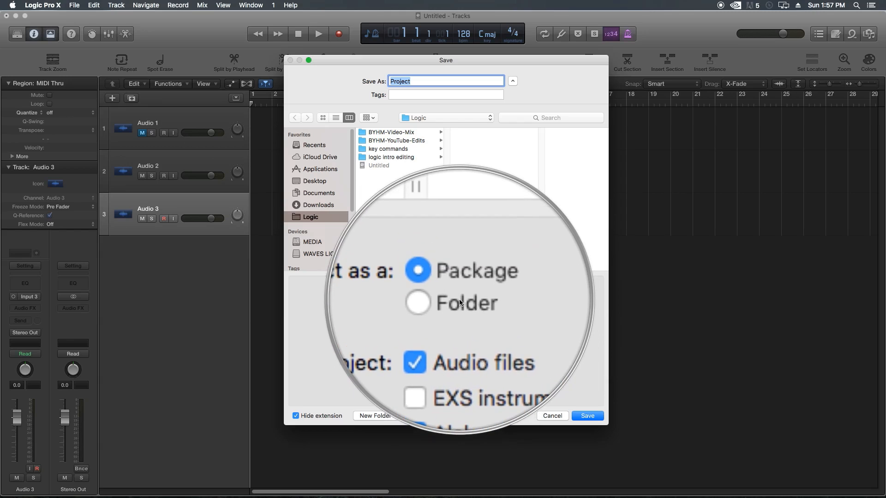
click(459, 303)
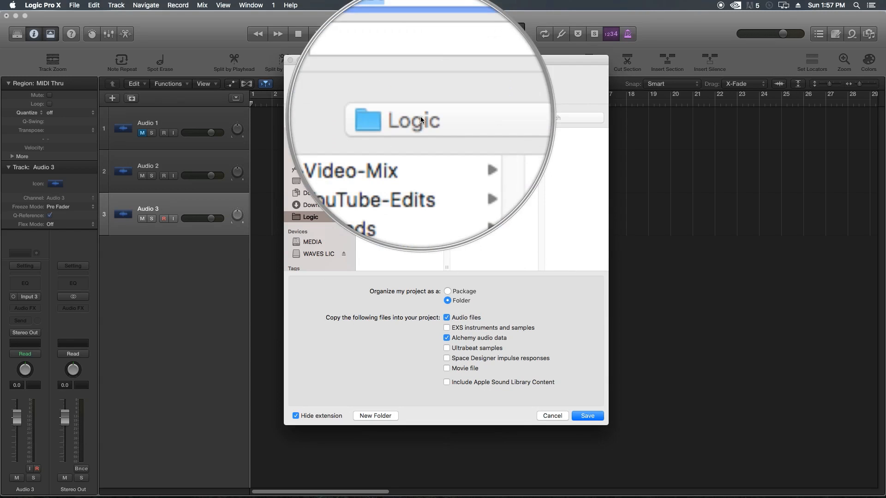
Step: Save the project to the Desktop under the name Intro Project
click(421, 119)
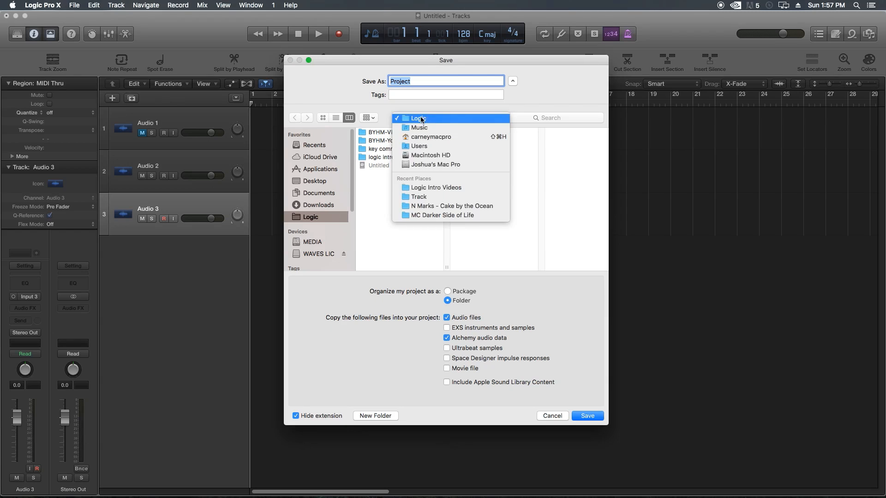
click(436, 137)
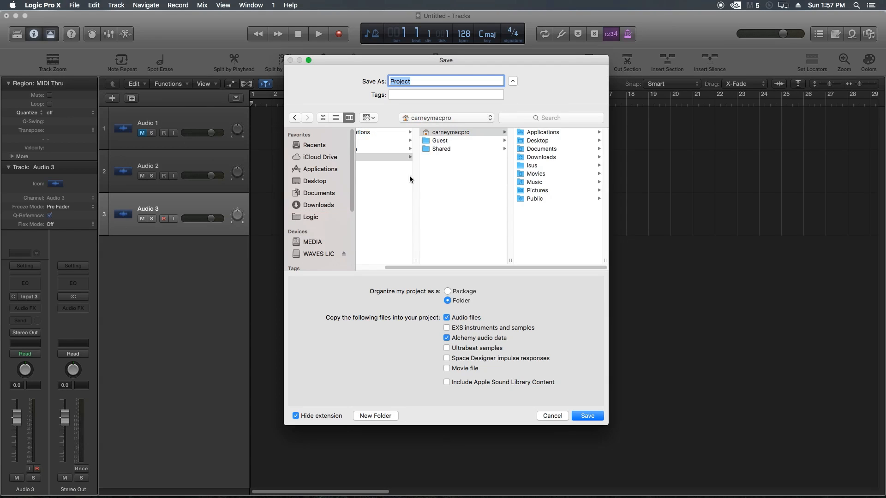
click(538, 141)
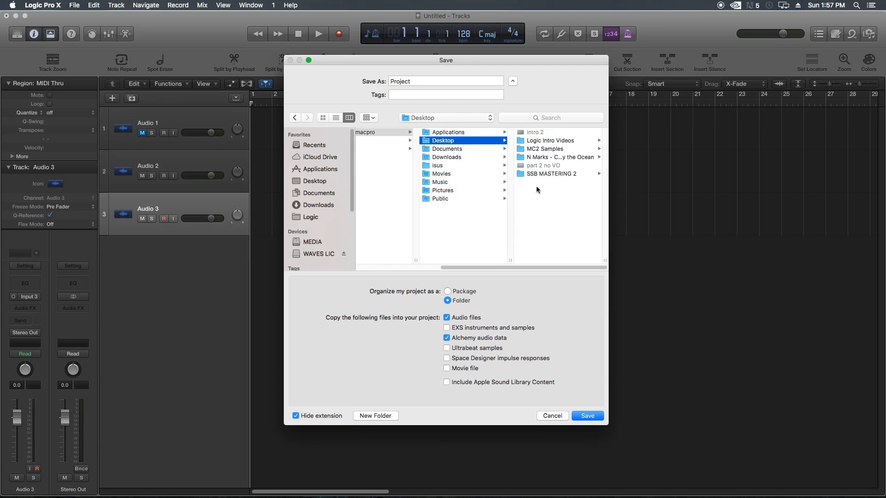
double_click(427, 83)
text(Intro Project)
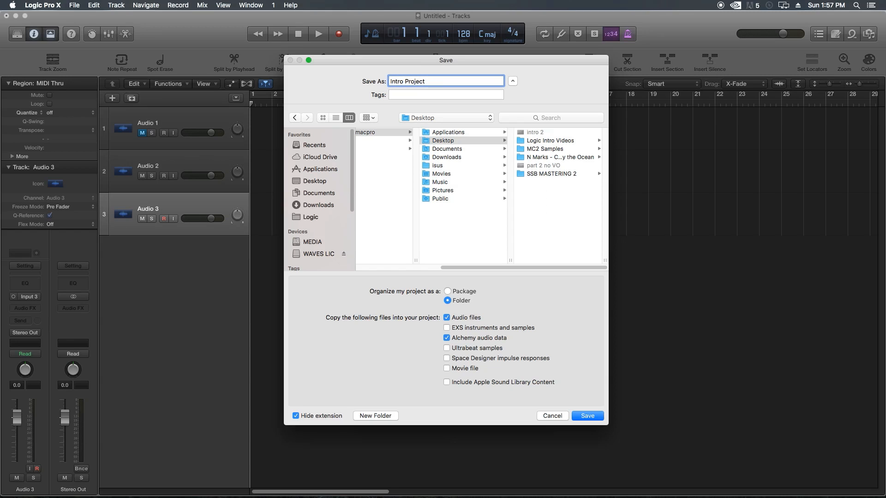
key(Return)
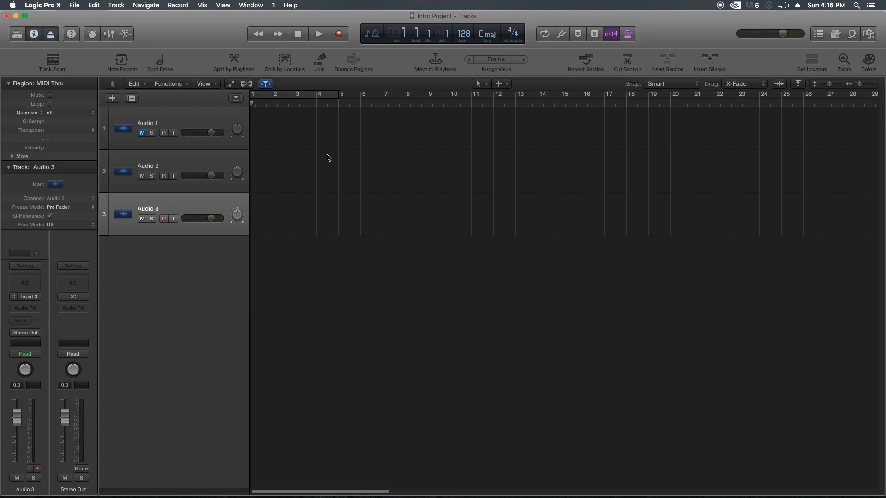
Step: Open the Apple Loops browser, toggle it closed and open again, and look through the loop list
click(853, 34)
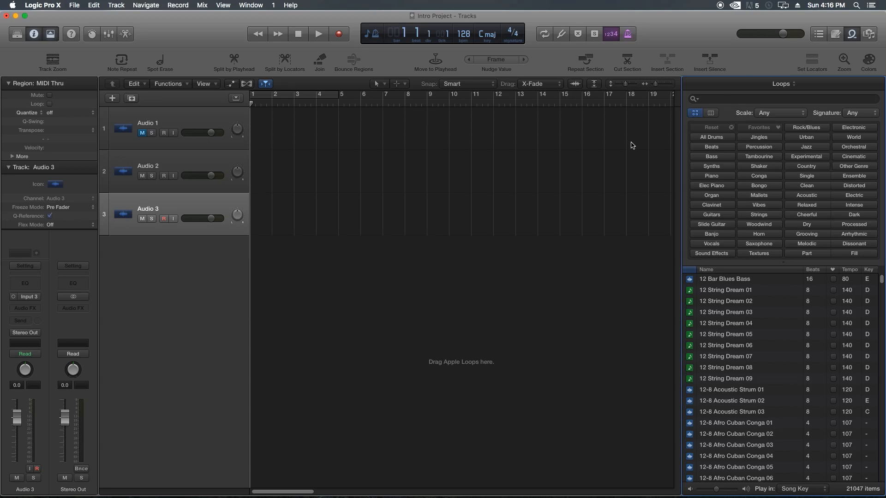
key(o)
key(o)
scroll(864, 360, down, 10)
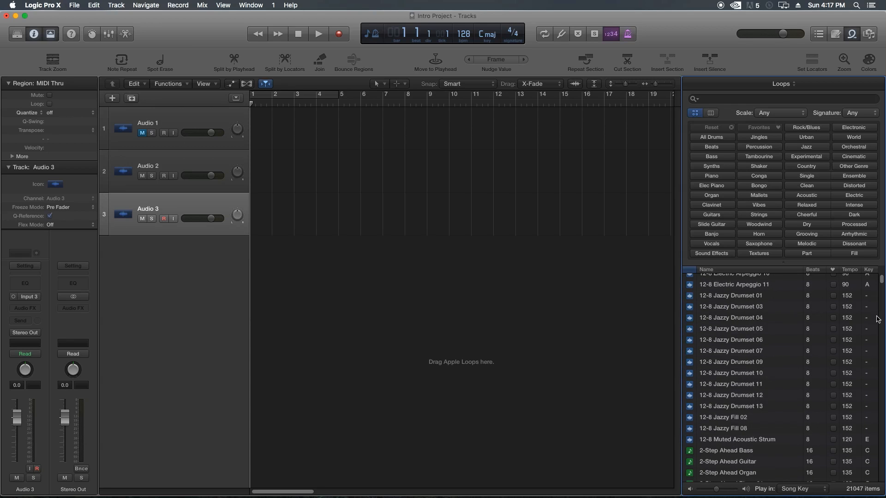
mouse_move(881, 288)
mouse_down()
mouse_move(882, 464)
mouse_move(881, 299)
mouse_up()
scroll(761, 369, down, 10)
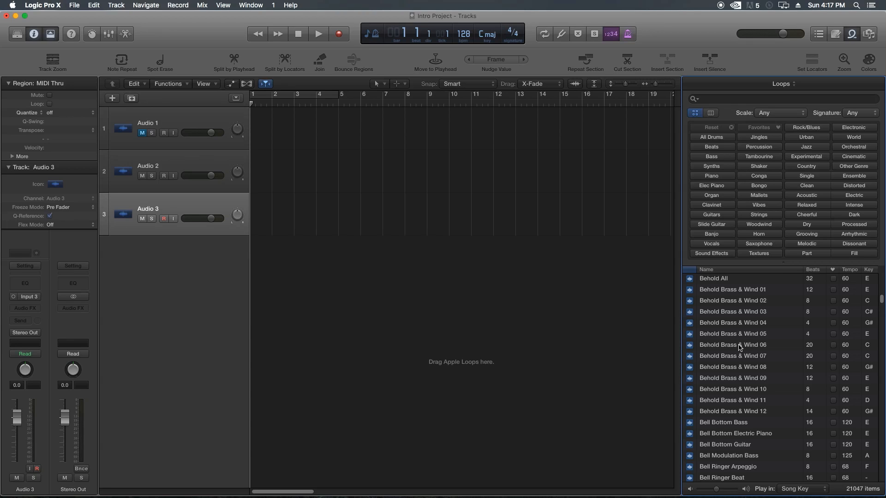
Step: Preview the loops Beachside Steel Drums 16, Beatbox 08, Beltane Chimes 01 and Bell Ringer Orchestral Layers
scroll(740, 348, up, 15)
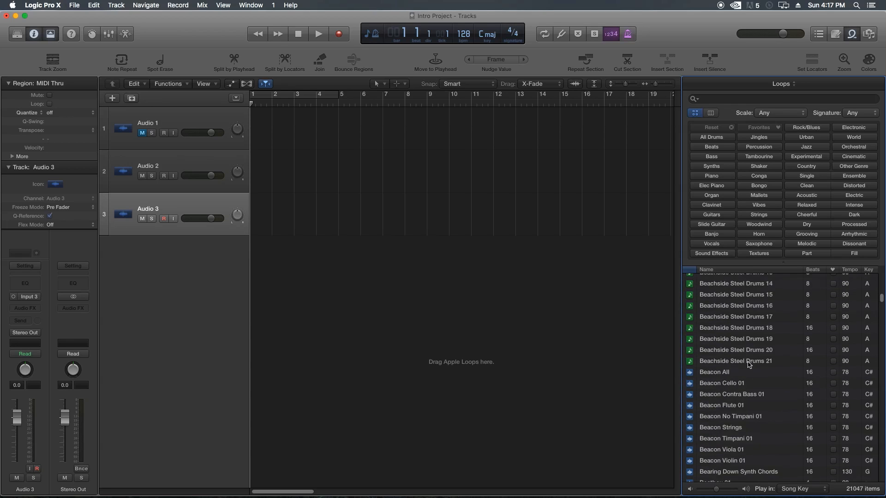
click(739, 306)
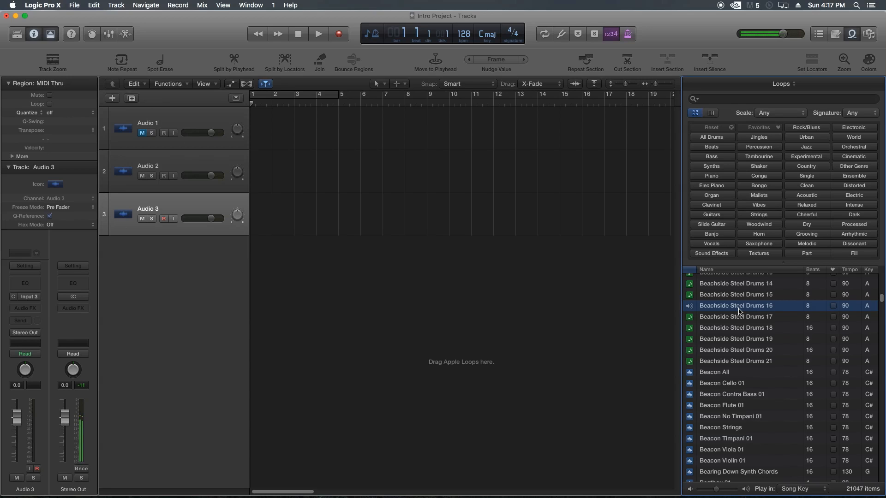
click(739, 309)
scroll(740, 369, down, 5)
click(724, 402)
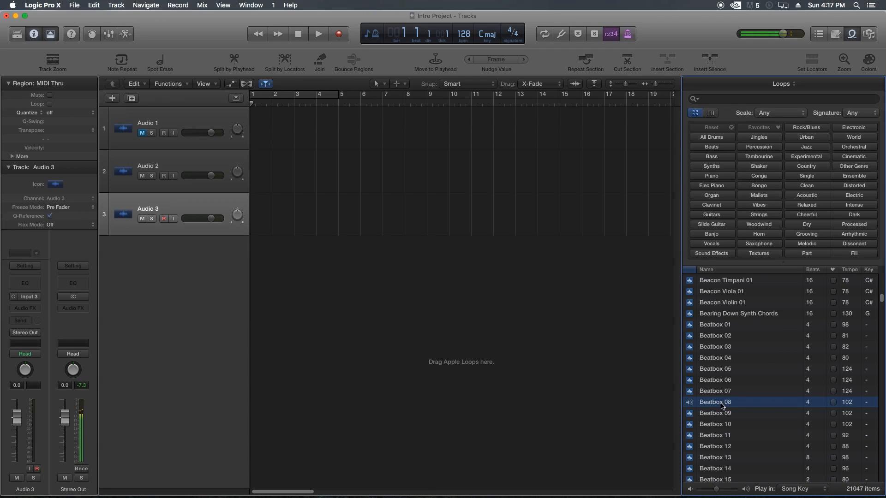
scroll(722, 403, down, 10)
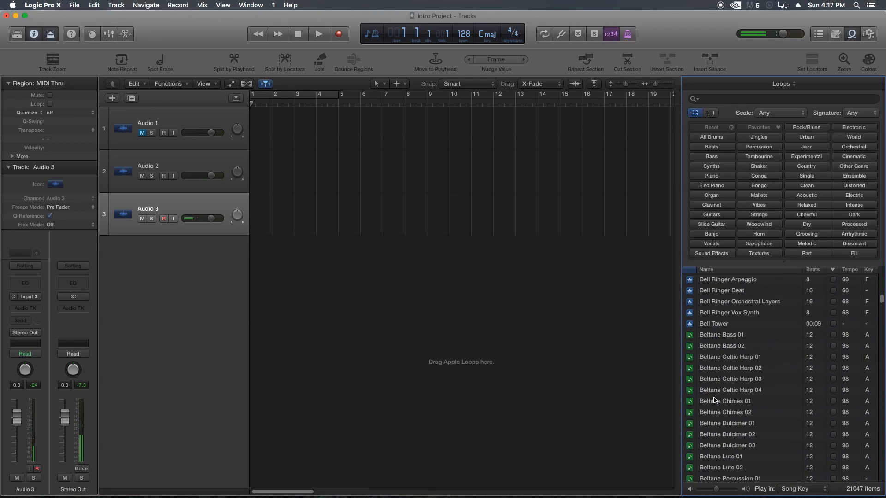
click(739, 402)
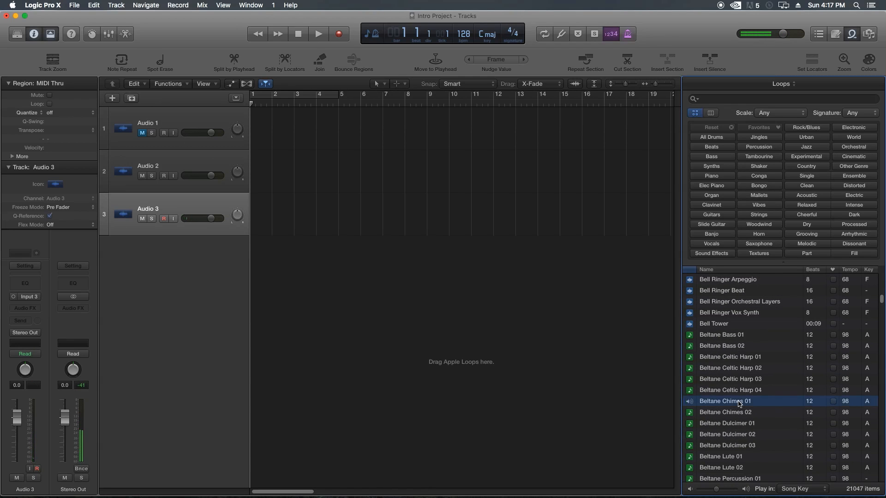
click(739, 402)
click(741, 306)
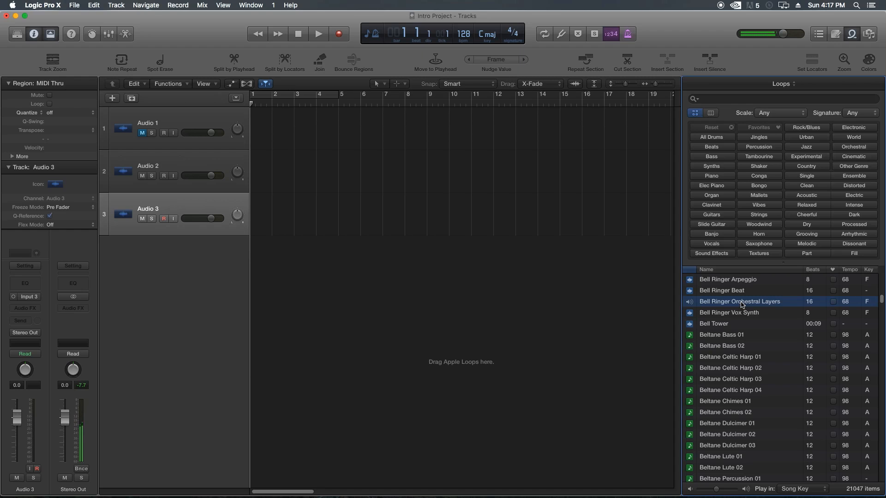
Step: Preview the loops Big Hair Fill 21 and Big Hair Guitar Chunk 04
scroll(740, 369, down, 10)
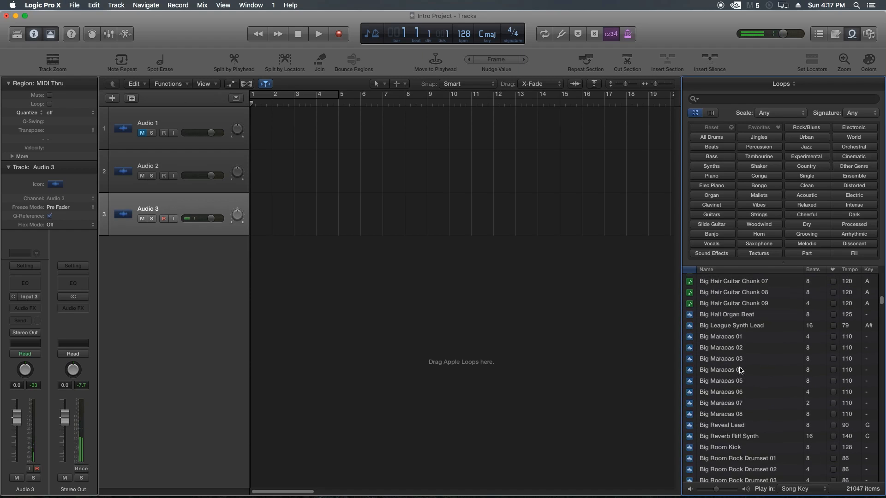
scroll(740, 370, up, 5)
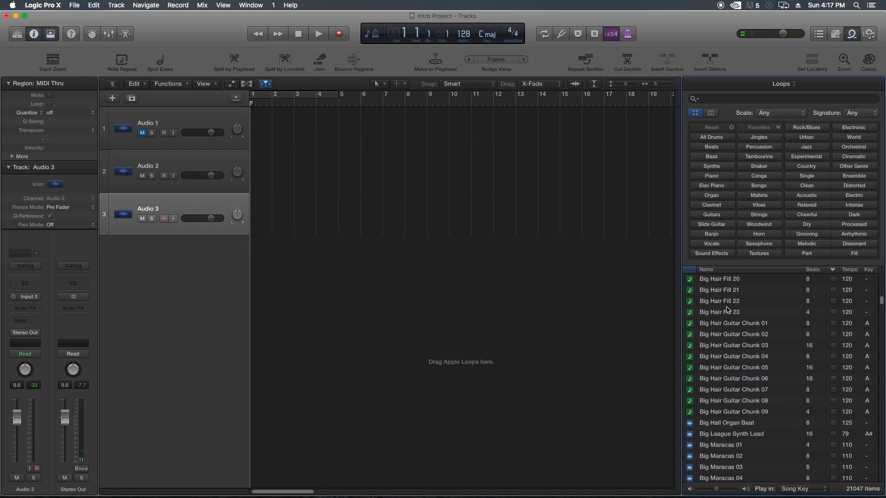
click(730, 291)
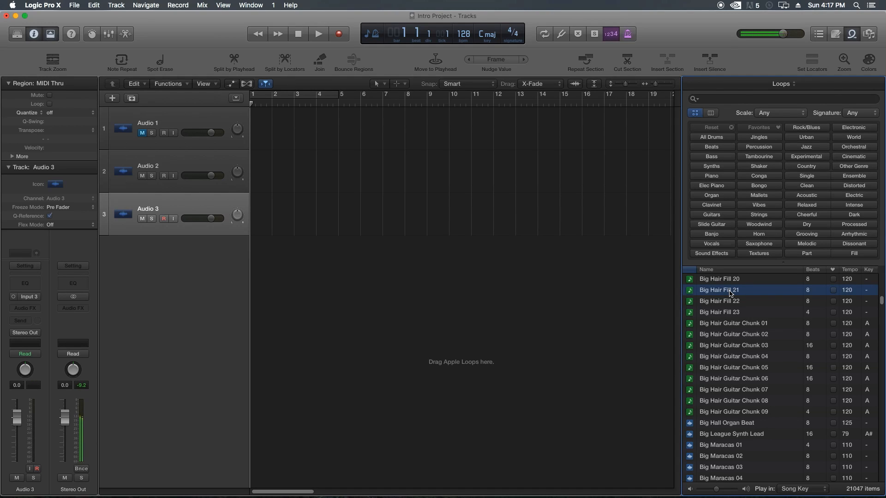
click(742, 359)
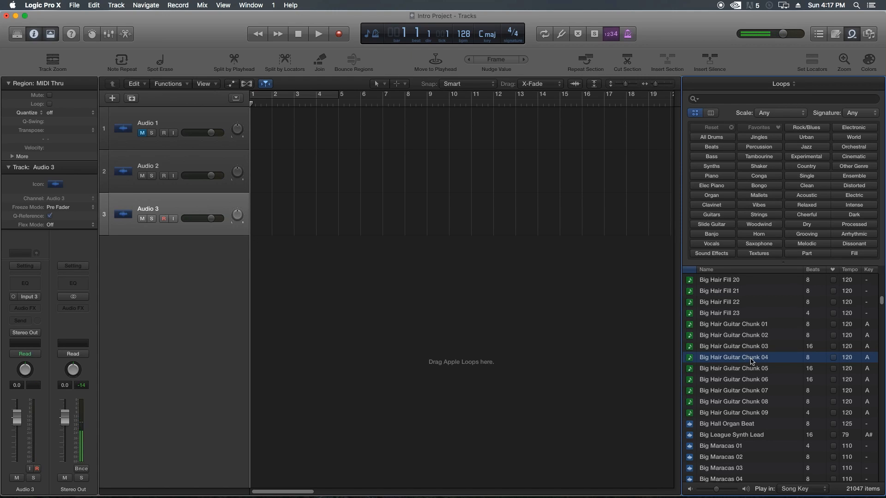
Step: Filter the loop list by the Percussion and Shaker categories and look over the matching loops
scroll(745, 359, up, 15)
scroll(747, 360, up, 20)
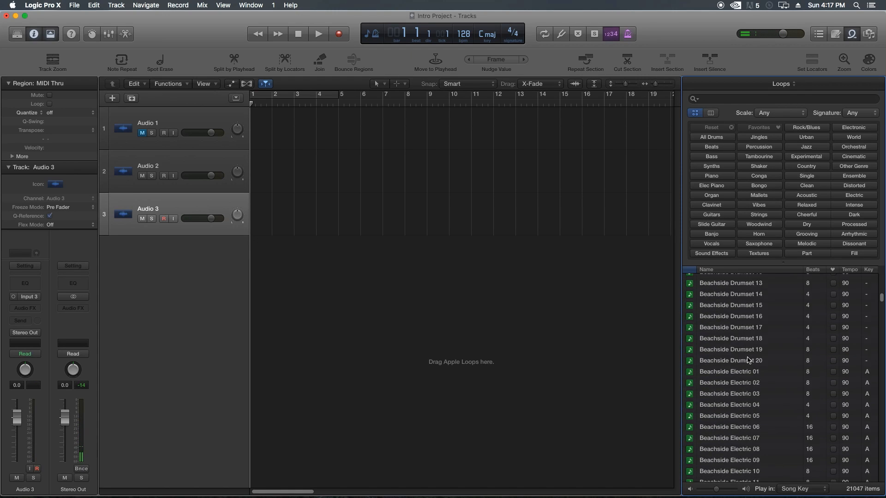
scroll(748, 359, up, 20)
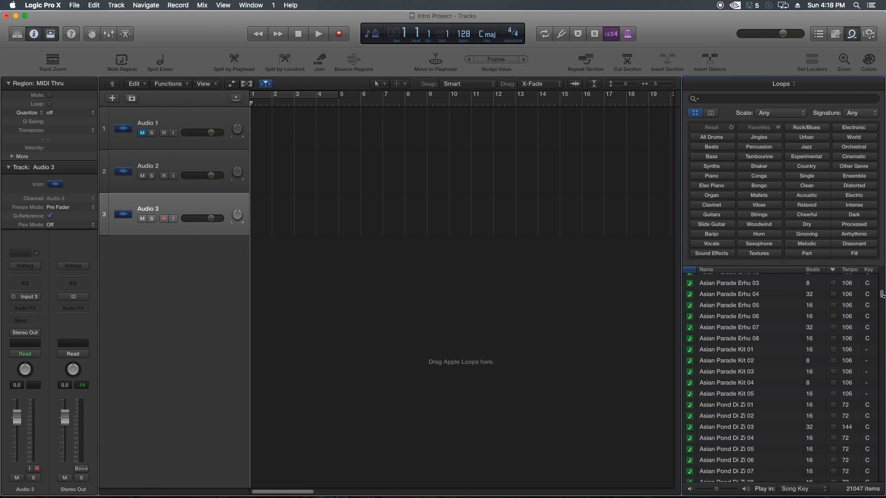
drag(881, 295, 875, 260)
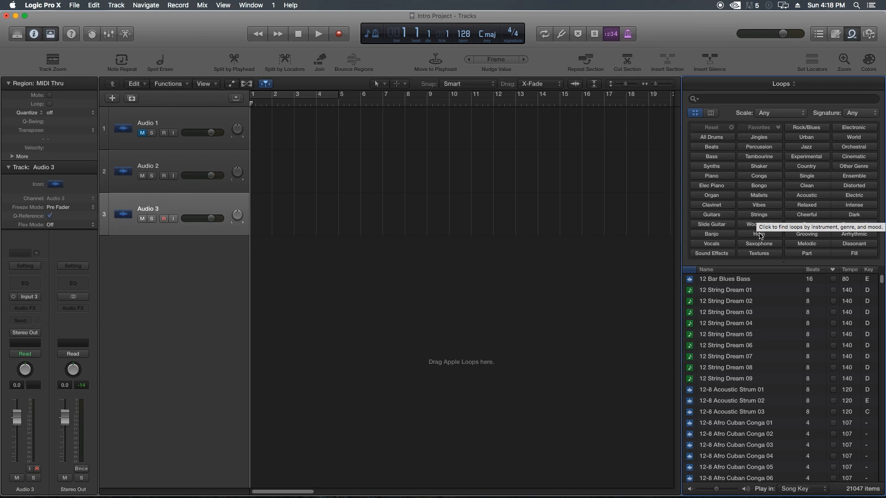
click(768, 148)
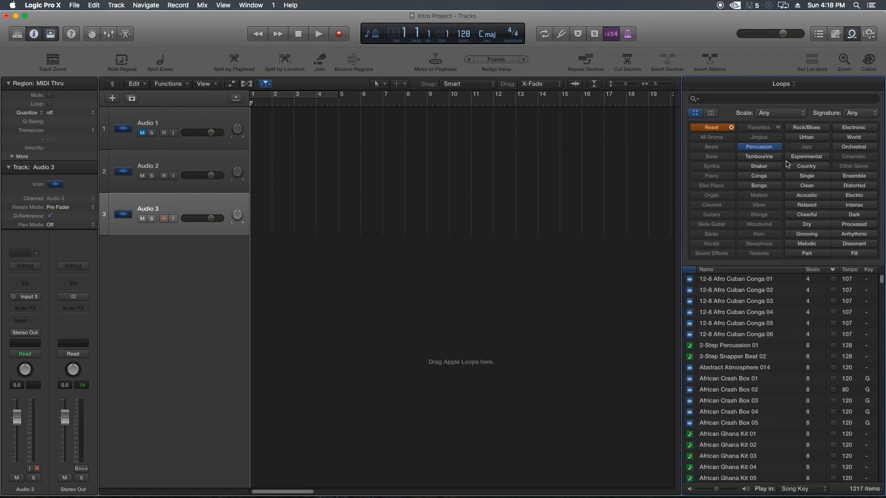
click(770, 167)
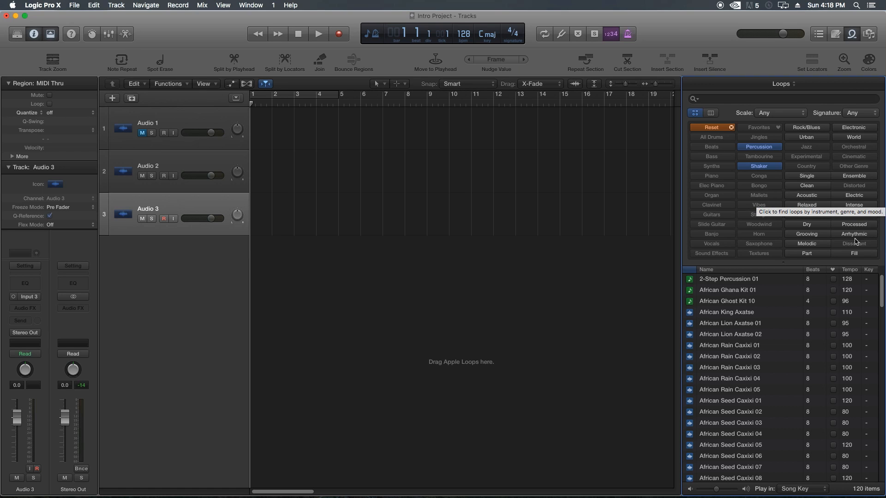
scroll(782, 362, down, 5)
scroll(783, 363, up, 5)
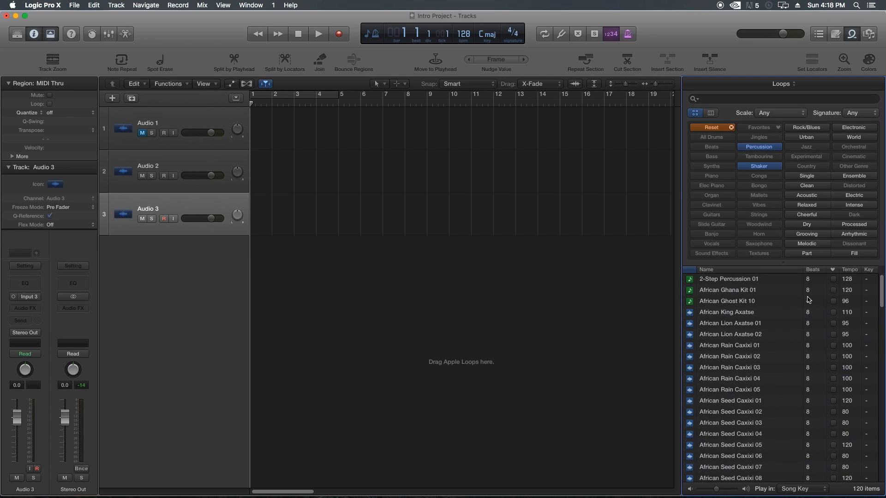
Step: Preview the shaker loops African Ghana Kit 01 and African Ghost Kit 10, stopping each one after listening
click(710, 99)
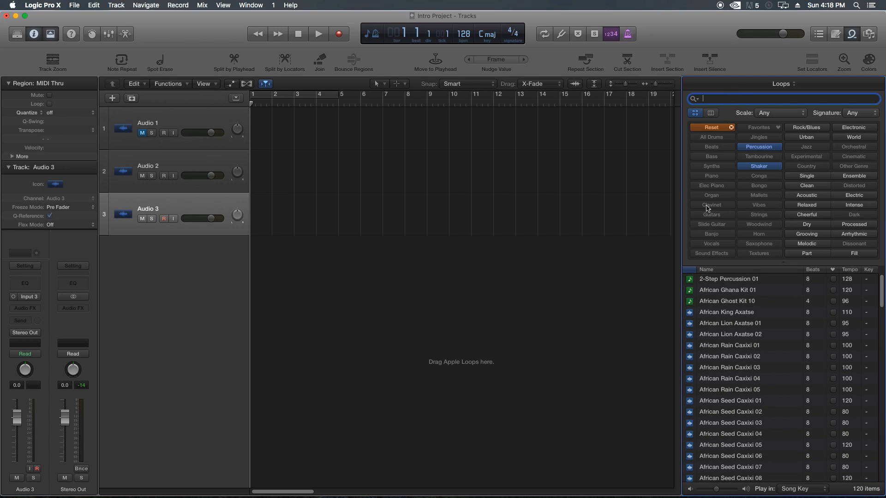
click(720, 292)
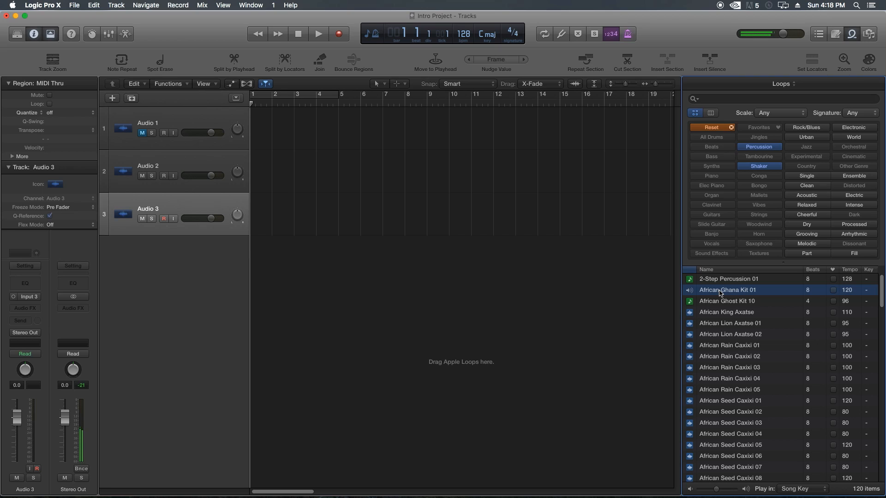
click(720, 292)
click(721, 302)
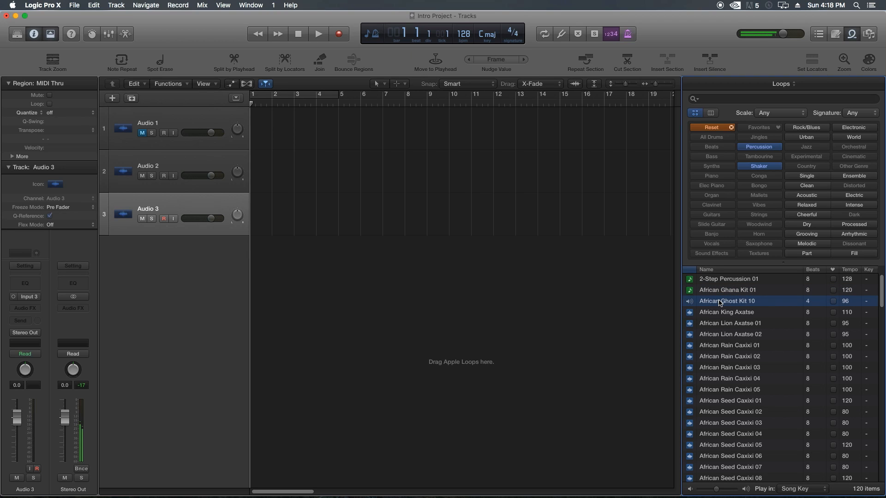
click(720, 303)
Step: Add the African Ghana Kit 01 loop at bar 2 on a new track below Audio 3, and select and deselect its region
drag(729, 290, 277, 260)
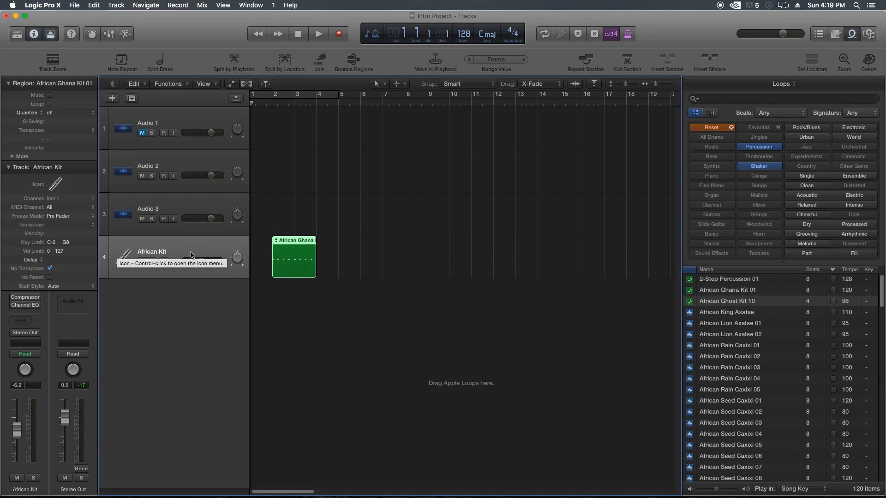
drag(335, 244, 307, 264)
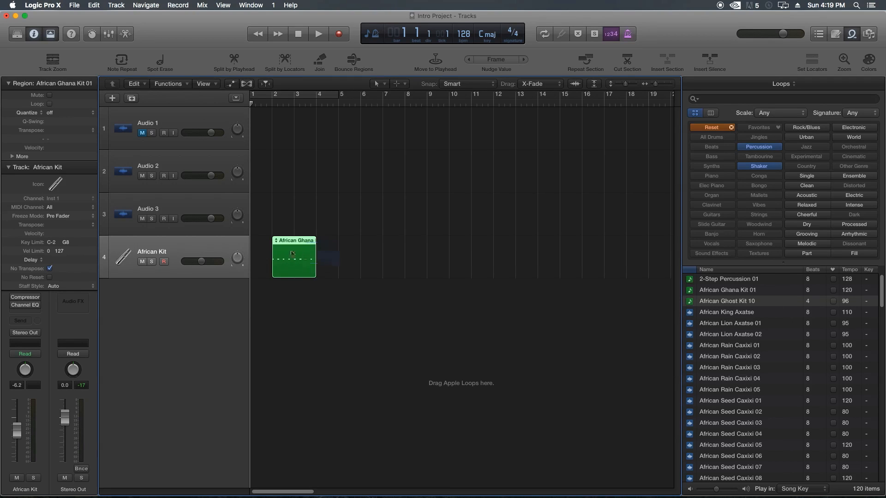
drag(382, 260, 282, 278)
drag(352, 247, 297, 254)
click(365, 261)
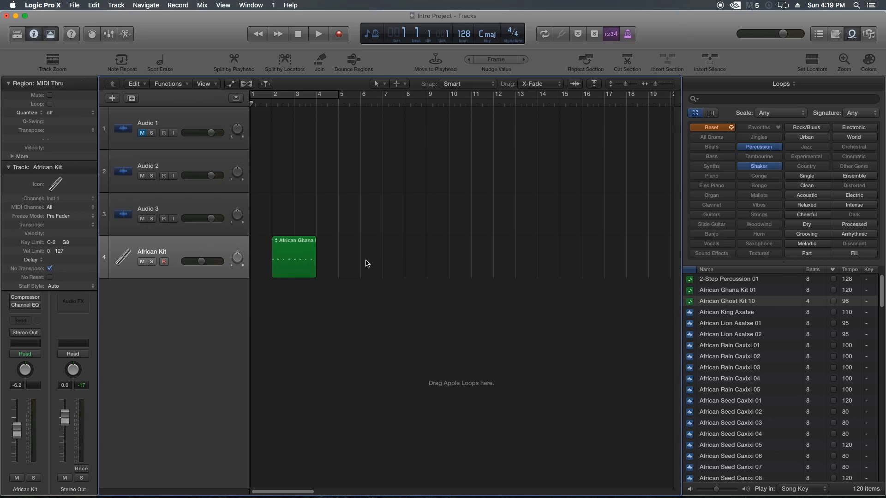
Step: Add the African Ghost Kit 10 loop at bar 4 on a new track below the African Ghana Kit 01 track
drag(354, 234, 356, 262)
drag(740, 302, 336, 375)
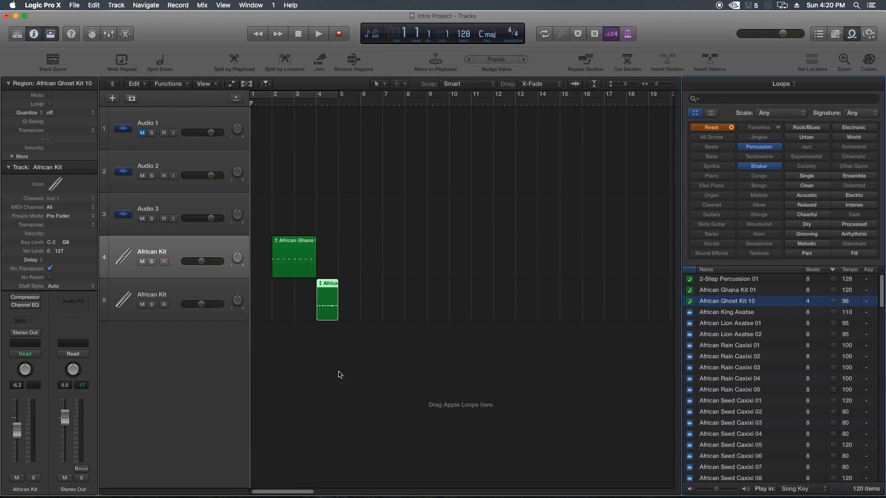
Step: Delete the tracks Audio 1, Audio 2 and Audio 3, and deselect the African Ghana Kit 01 region
click(185, 118)
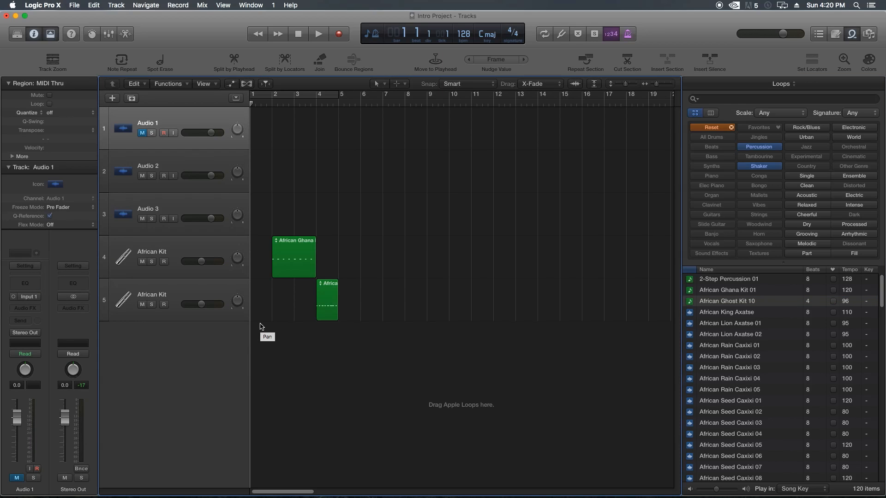
key(super+BackSpace)
key(super+BackSpace)
key(super+BackSpace)
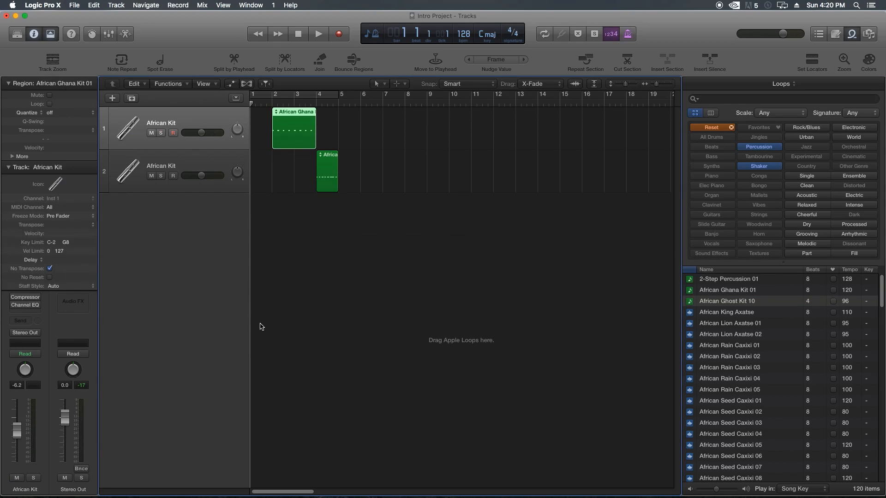
click(289, 173)
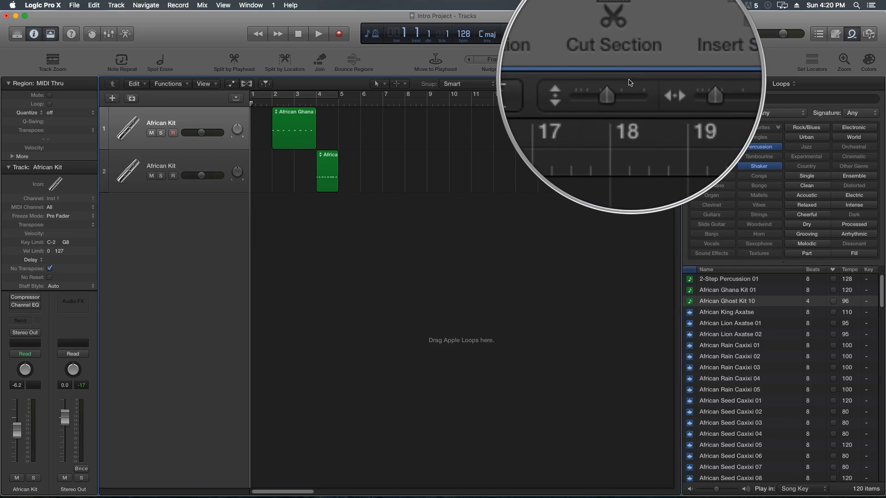
Step: Enlarge the track heights and try out the horizontal zoom by zooming the timeline in and out around the two loops
mouse_move(630, 86)
mouse_down()
mouse_move(659, 87)
mouse_move(643, 87)
mouse_up()
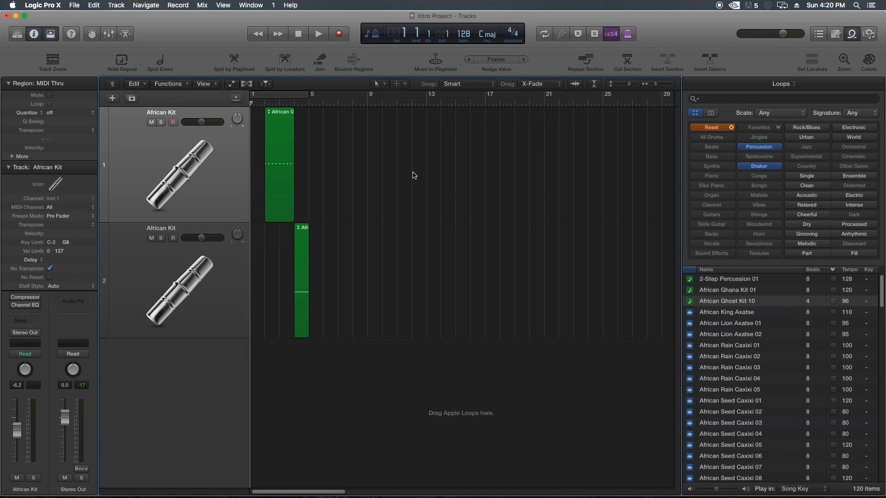
key(super+Right)
key(super+Right)
key(super+Right)
key(super+Right)
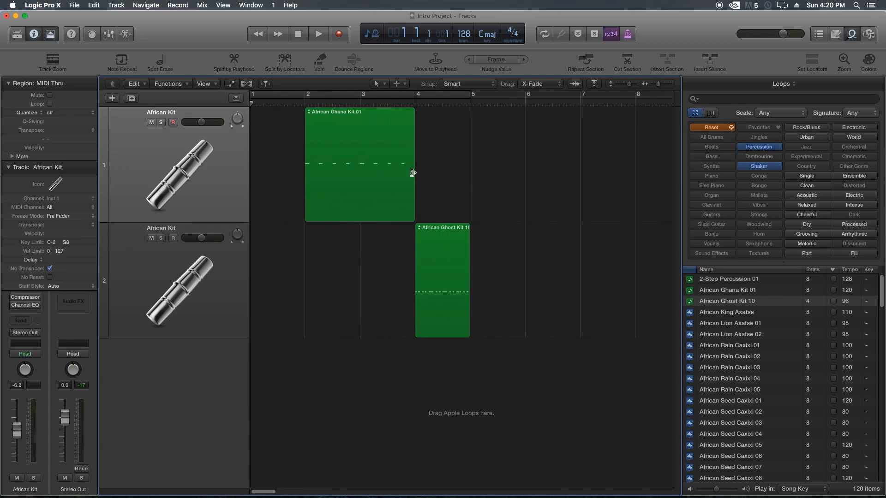
key(super+Left)
key(super+Left)
key(super+Left)
key(super+Left)
key(super+Left)
key(super+Left)
key(super+Right)
key(super+Right)
key(super+Right)
key(super+Right)
key(super+Right)
key(super+Right)
key(super+Right)
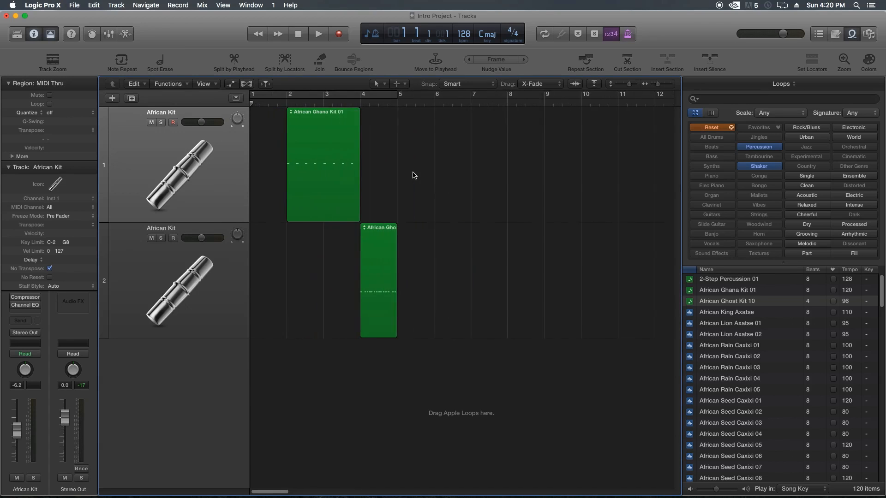
key(super+Left)
key(super+Left)
key(super+Left)
key(super+Left)
key(super+Right)
key(super+Right)
key(super+Right)
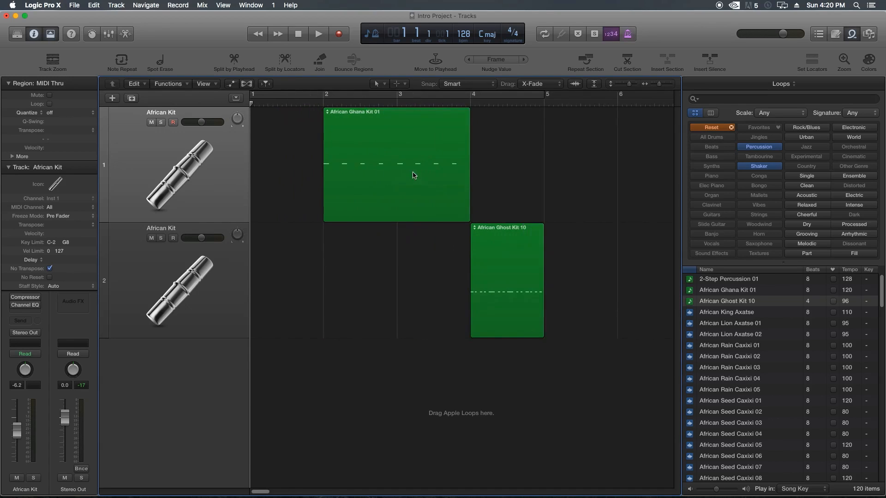
key(super+Left)
key(super+Left)
key(super+Left)
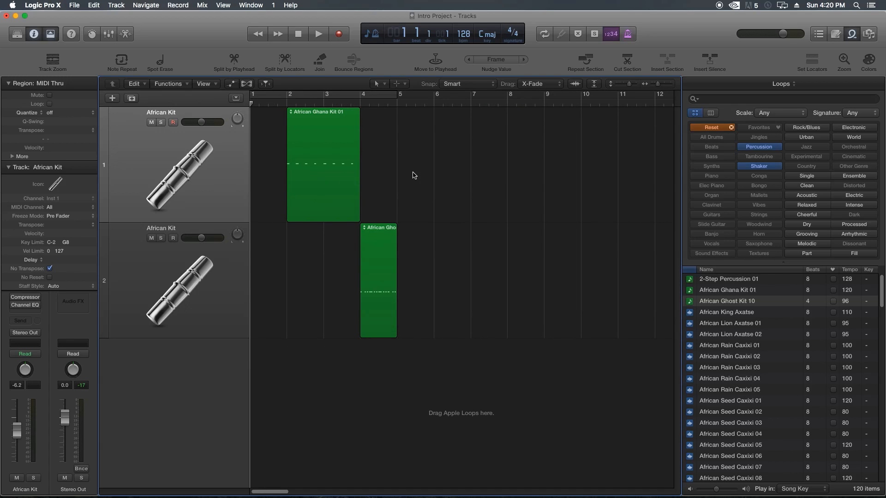
Step: Vary the track heights with the vertical zoom, and zoom the timeline in and back out horizontally
key(super+Up)
key(super+Up)
key(super+Down)
key(super+Down)
key(super+Down)
key(super+Down)
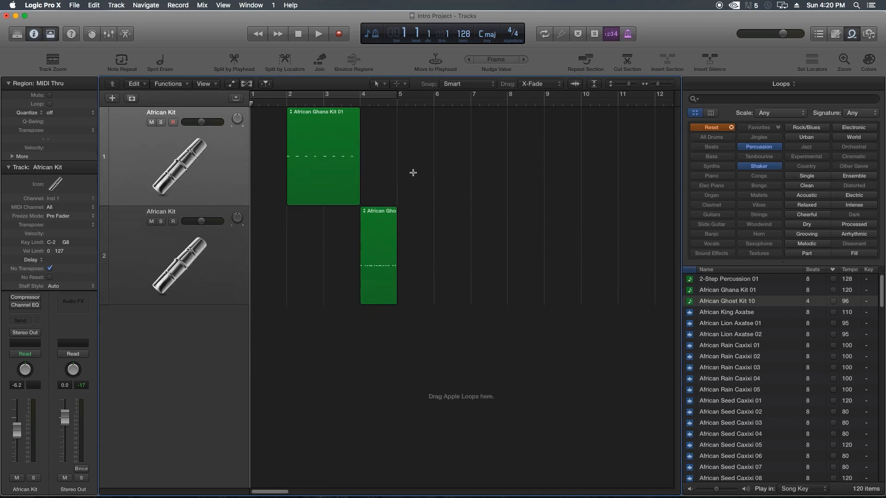
key(super+Right)
key(super+Right)
key(super+Right)
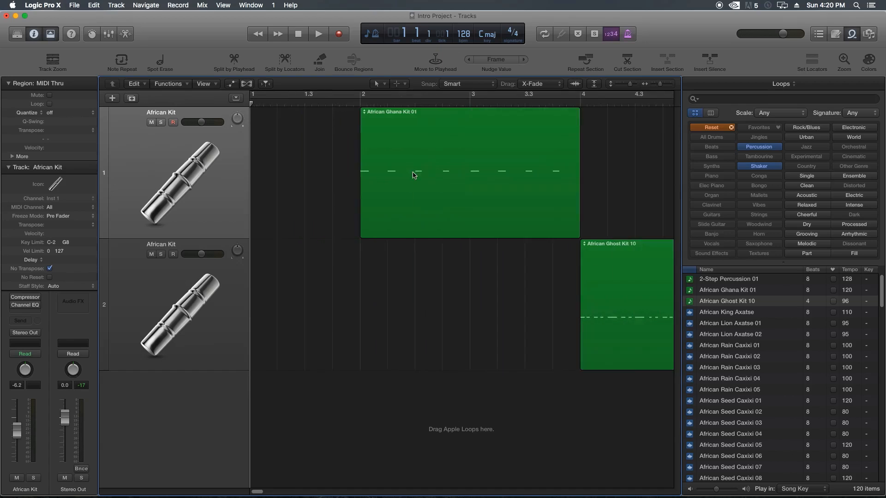
key(super+Left)
key(super+Left)
key(super+Left)
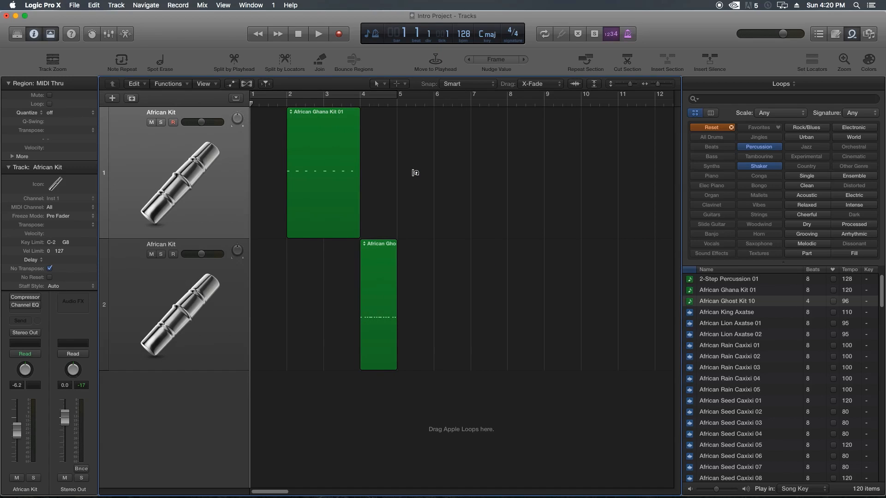
Step: Play both loops in sequence from bar 2 and stop playback past the end of African Ghost Kit 10
click(277, 102)
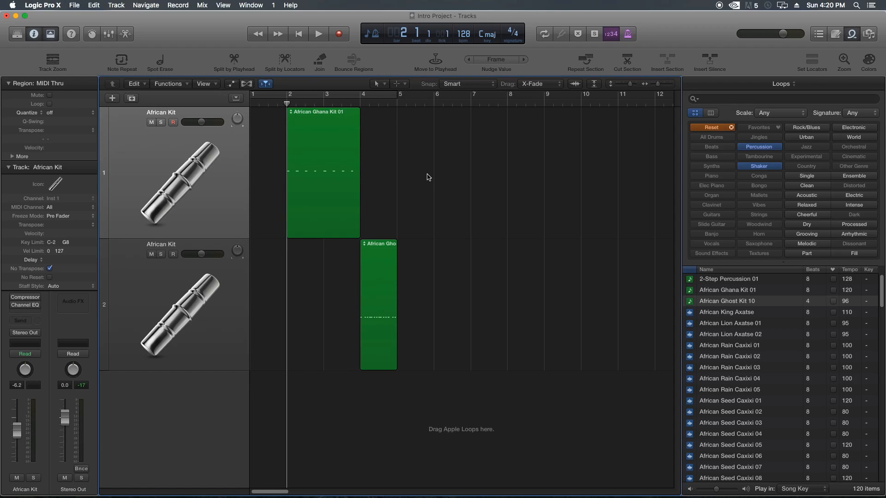
key(space)
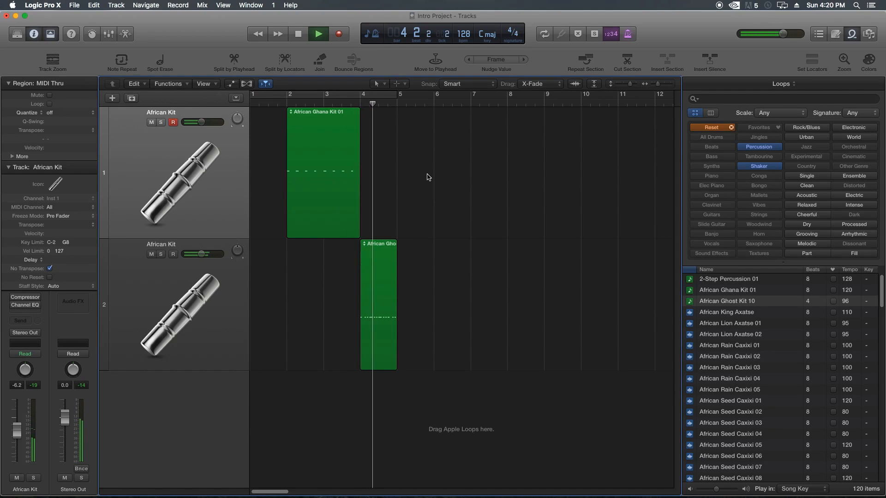
key(space)
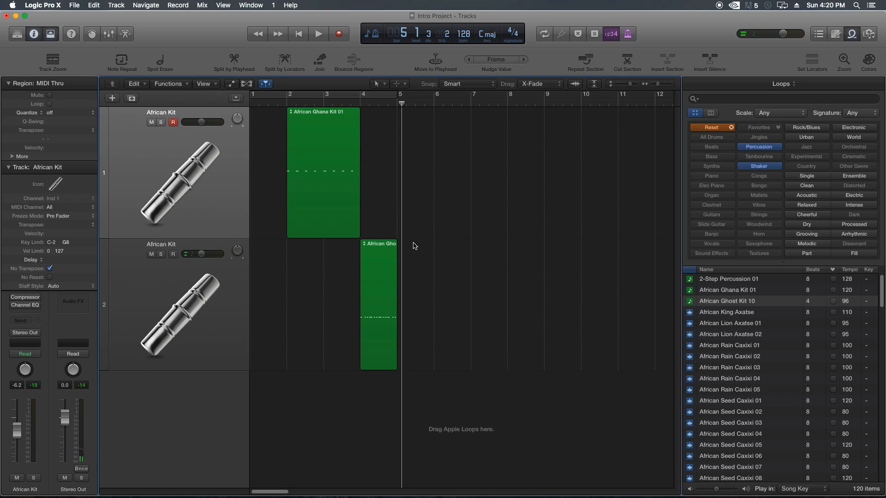
Step: Move the African Ghost Kit 10 region to bar 2 and play both loops together from there
drag(376, 271, 302, 274)
click(374, 279)
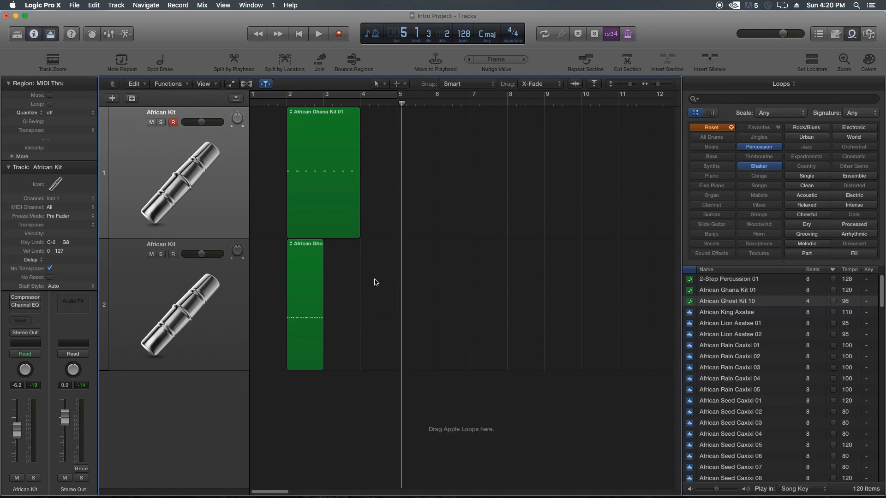
click(283, 103)
key(space)
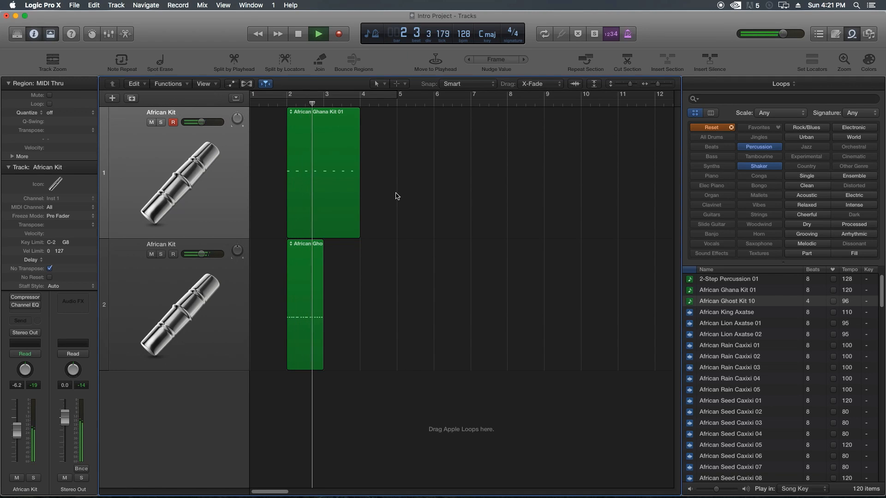
key(space)
key(super+Right)
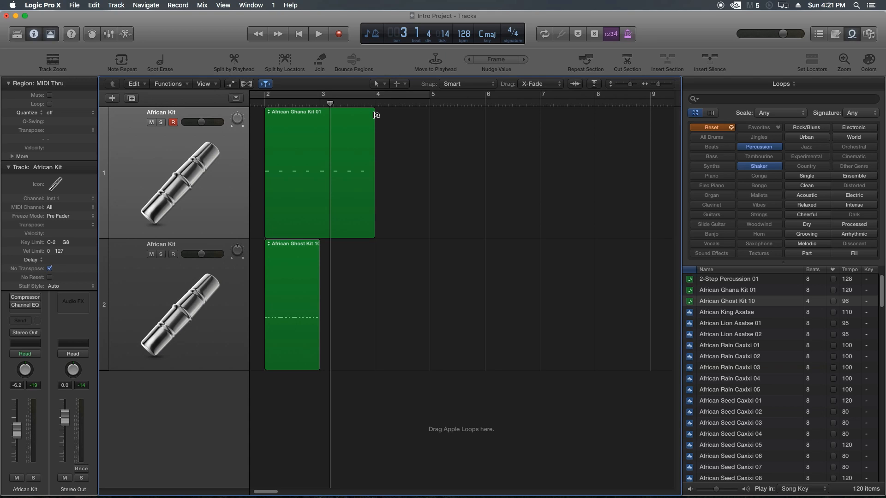
drag(376, 115, 320, 163)
click(425, 235)
key(super+Left)
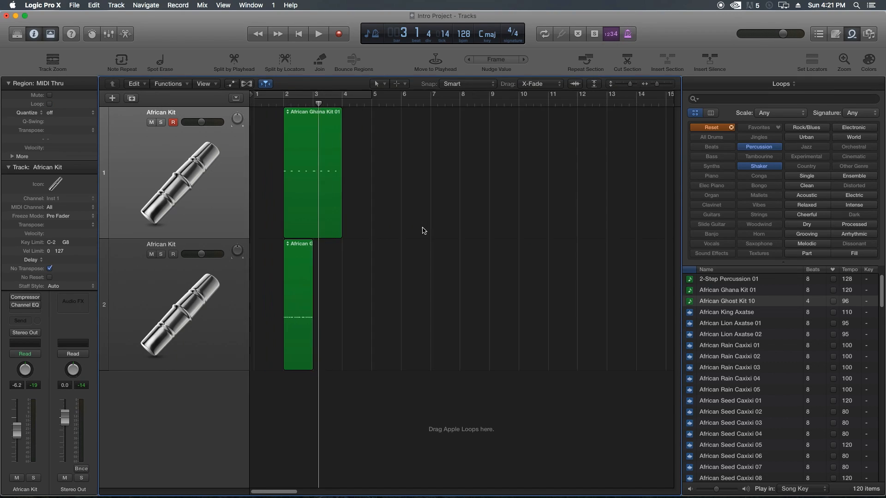
Step: Repeat the African Ghana Kit 01 region three times so that it fills the track up to bar 10
click(314, 207)
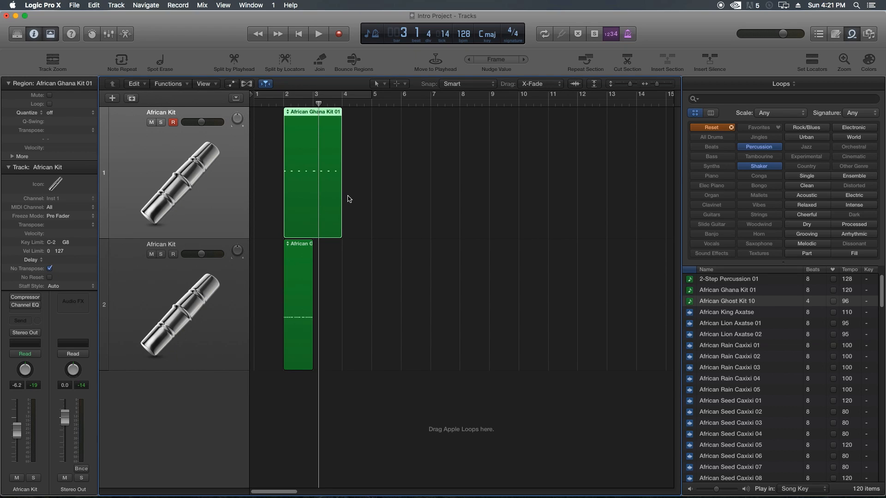
key(super+r)
key(super+r)
key(super+r)
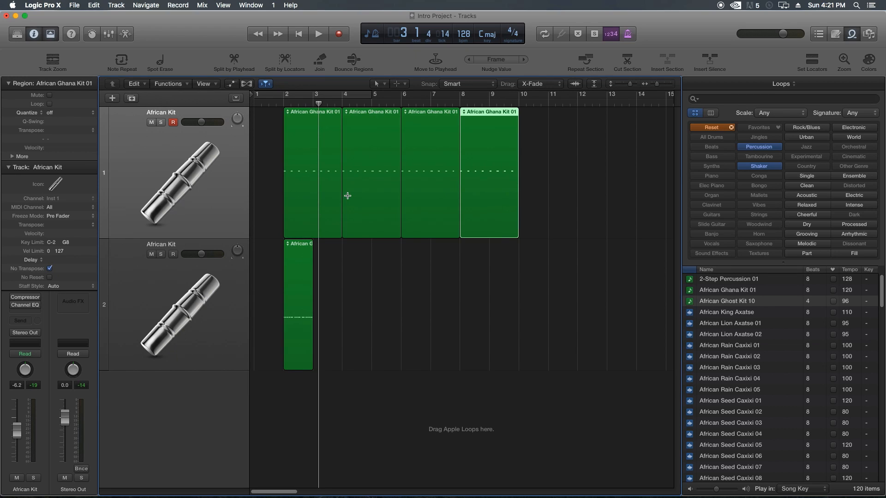
Step: Repeat the African Ghost Kit 10 region seven times so that it fills the second track up to bar 10
drag(427, 309, 303, 291)
key(super+r)
key(super+r)
key(super+r)
key(super+r)
key(super+r)
key(super+r)
key(super+r)
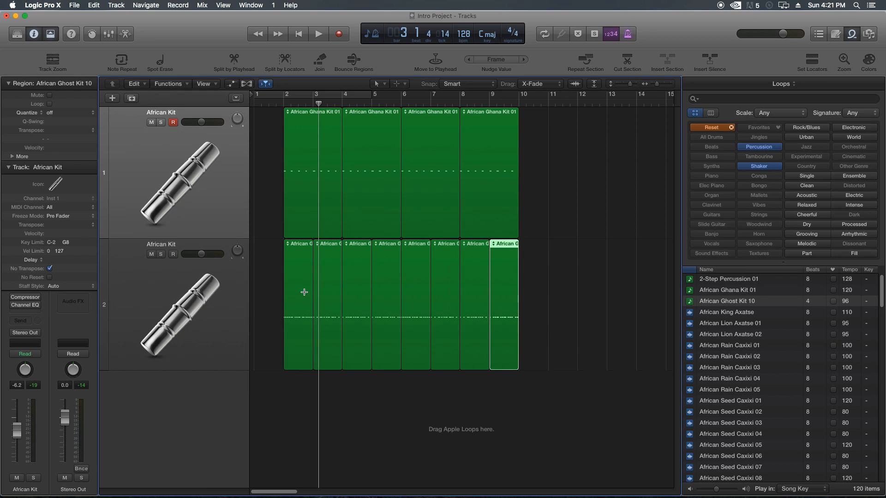
Step: Practise selecting regions on each of the two African Kit tracks with a selection box, and deselect them
click(548, 271)
drag(574, 289, 507, 301)
drag(550, 152, 499, 167)
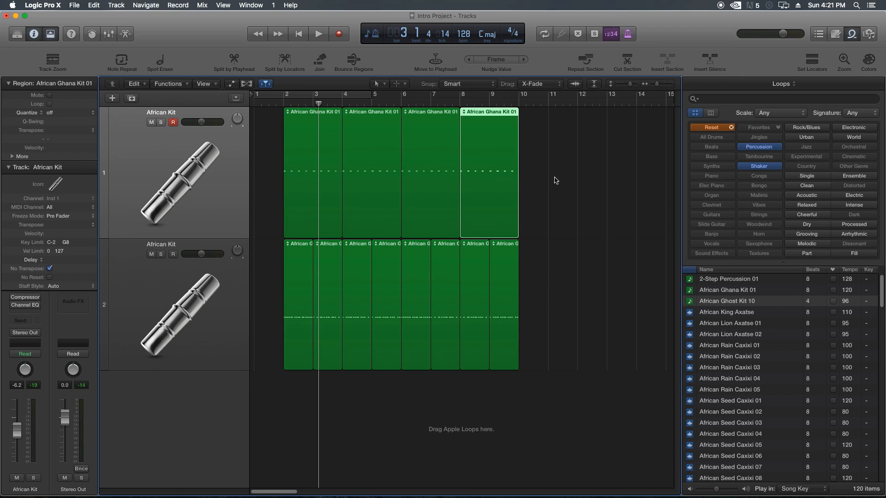
drag(555, 180, 321, 176)
drag(278, 273, 531, 281)
click(555, 291)
Step: Play the repeated loops from bar 2, stop playback, and return the playhead to the project start
click(277, 103)
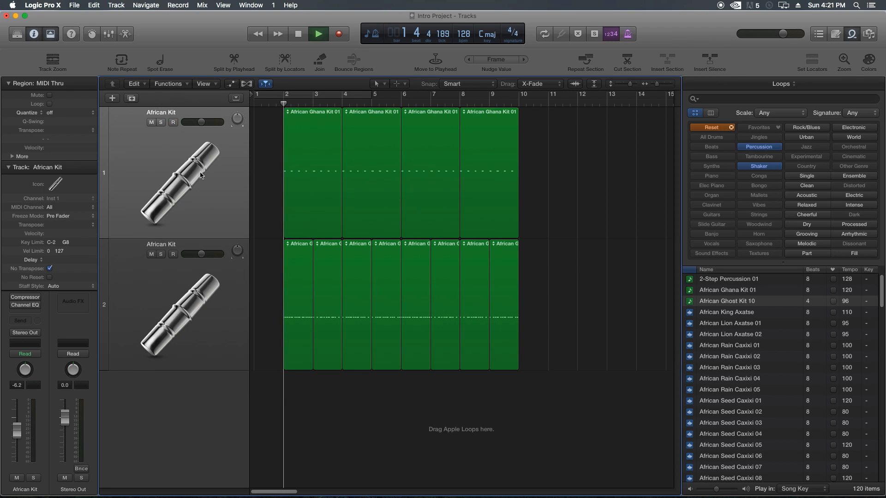
key(space)
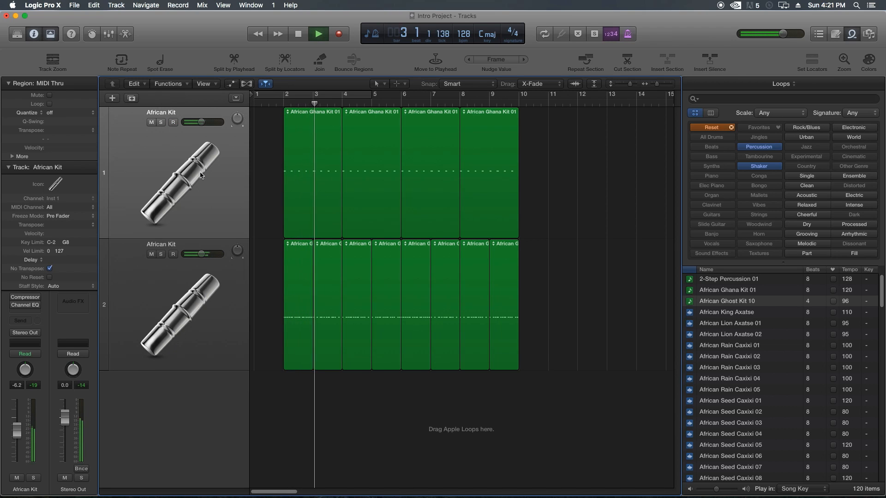
key(space)
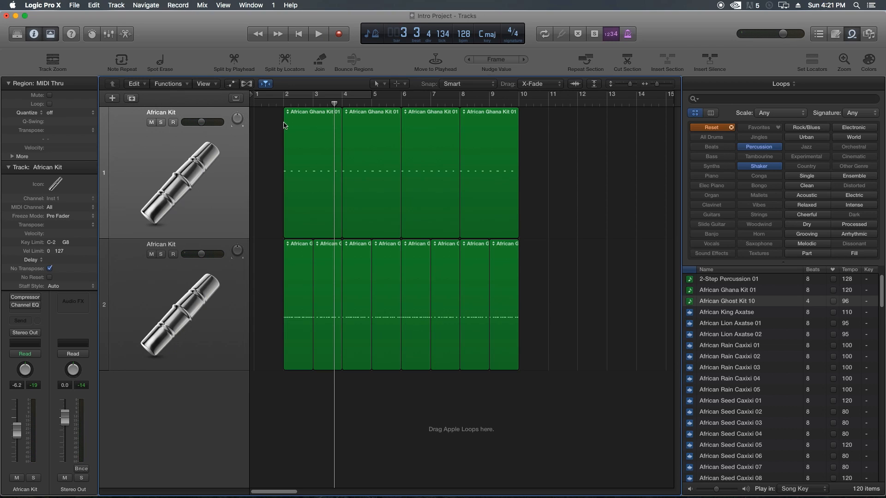
click(280, 104)
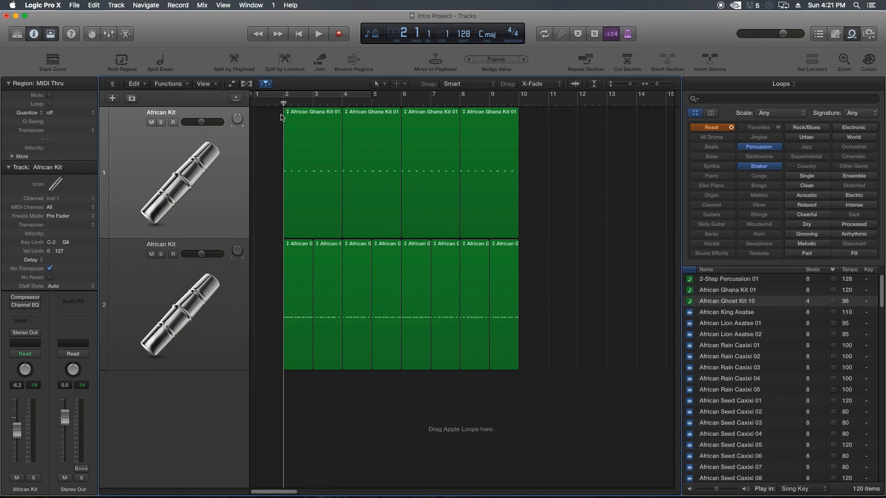
drag(282, 104, 501, 135)
key(Return)
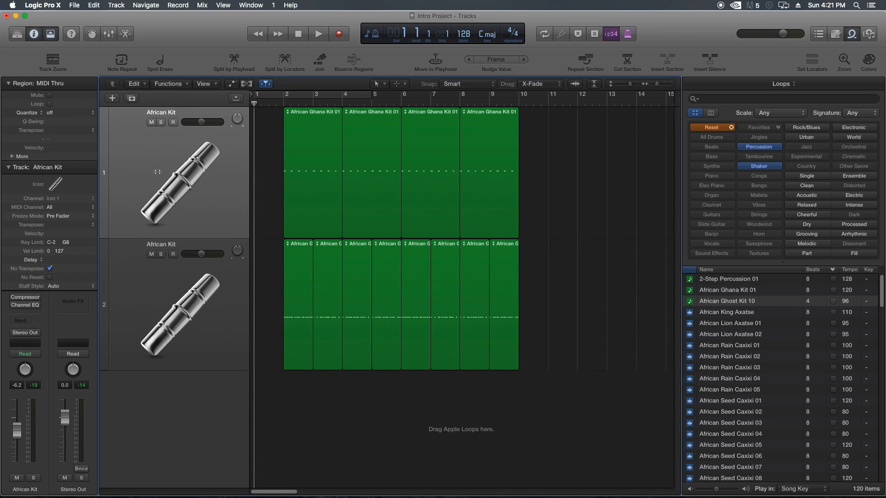
Step: Select all regions on both tracks and set the locators by them to create a cycle range from bar 2 to bar 10
drag(602, 152, 326, 291)
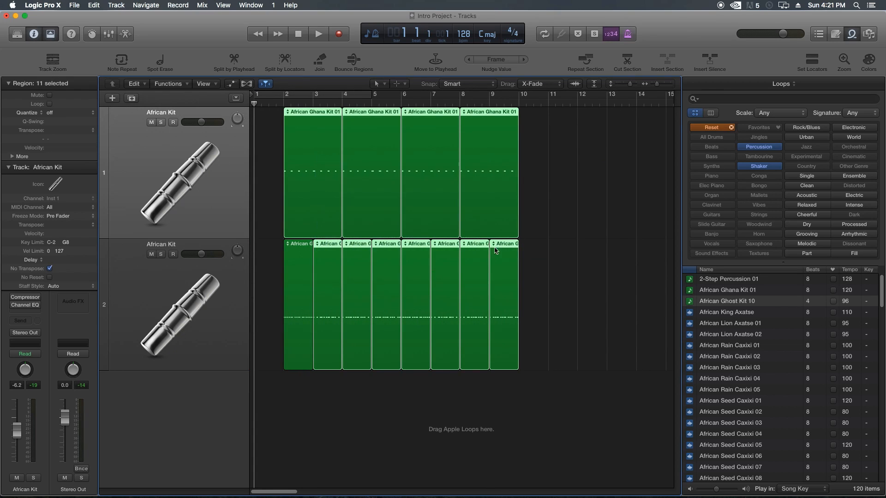
drag(546, 190, 424, 320)
drag(268, 190, 375, 293)
click(559, 260)
drag(605, 154, 299, 299)
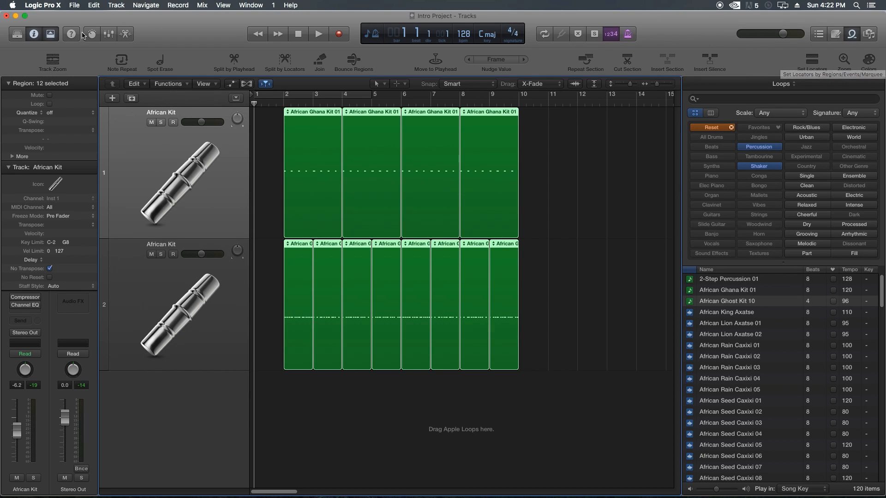
click(51, 35)
click(51, 35)
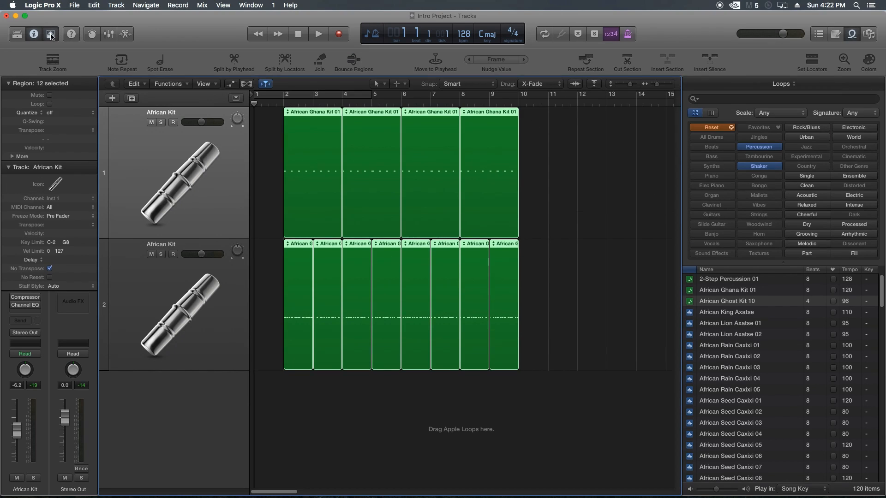
click(813, 63)
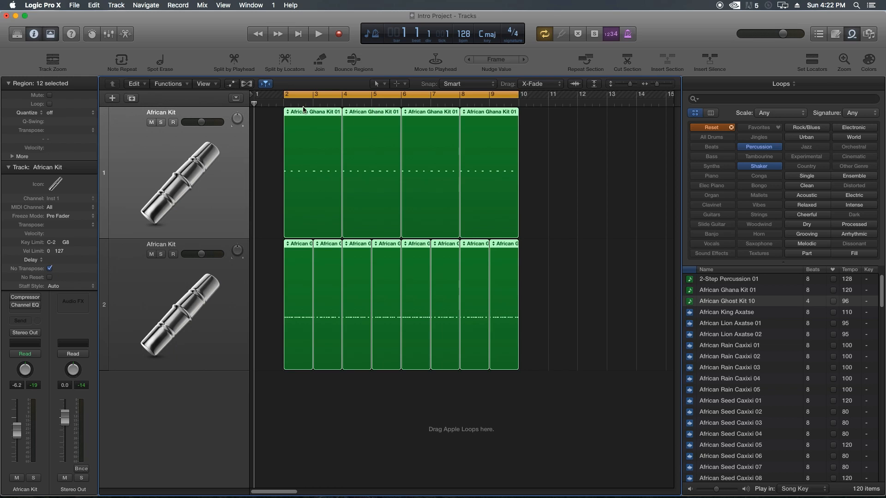
Step: Deselect all regions, and turn the cycle range off and back on
drag(269, 133, 569, 270)
click(569, 270)
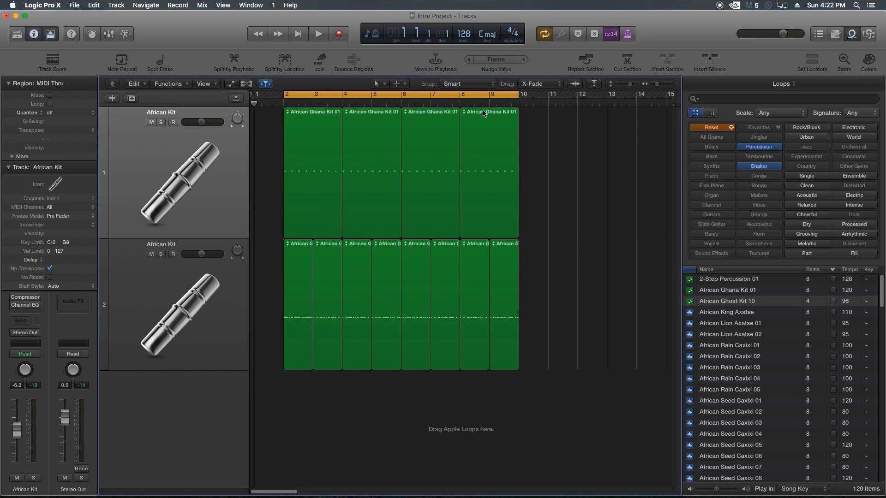
click(422, 94)
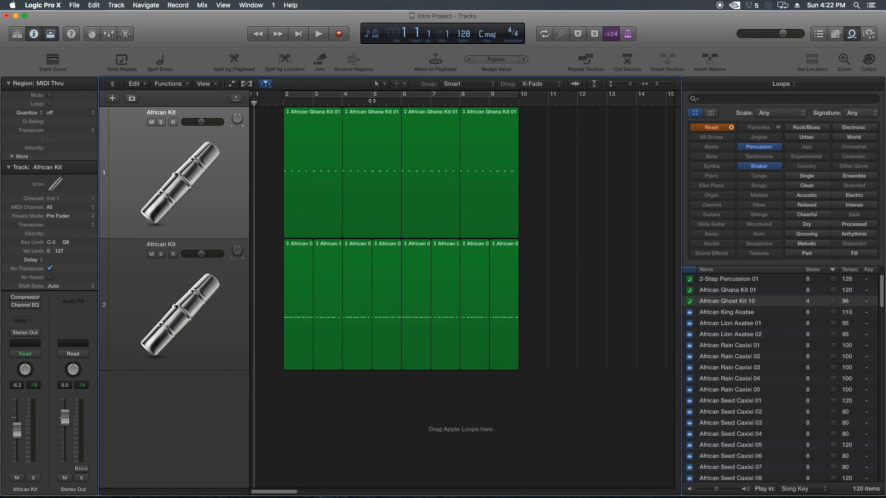
click(371, 99)
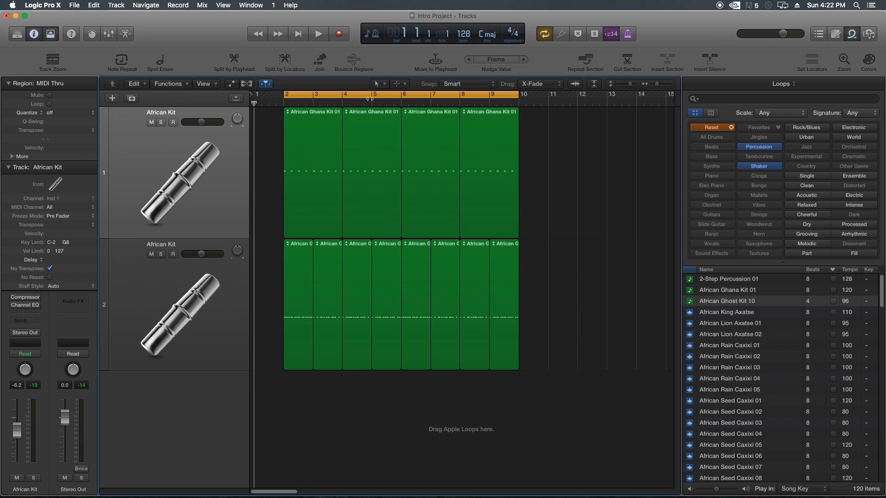
Step: Practise turning the cycle range off and on repeatedly, leaving it on
key(c)
key(c)
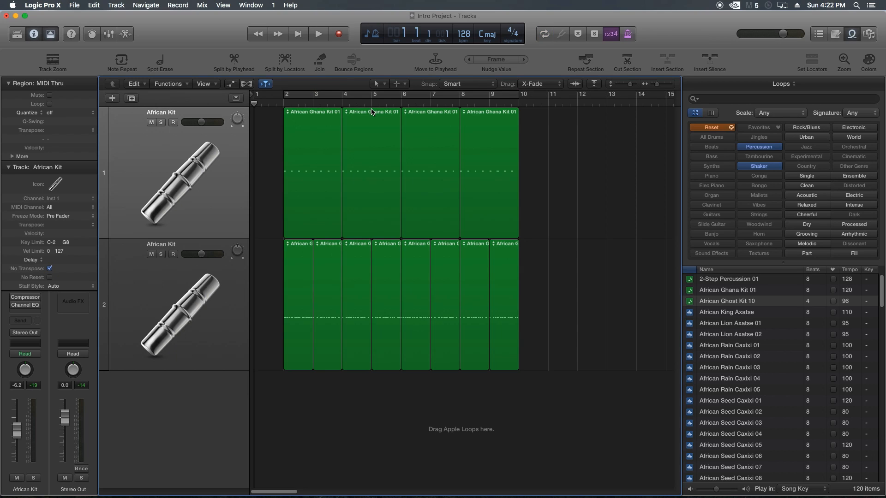
key(c)
click(543, 36)
click(543, 35)
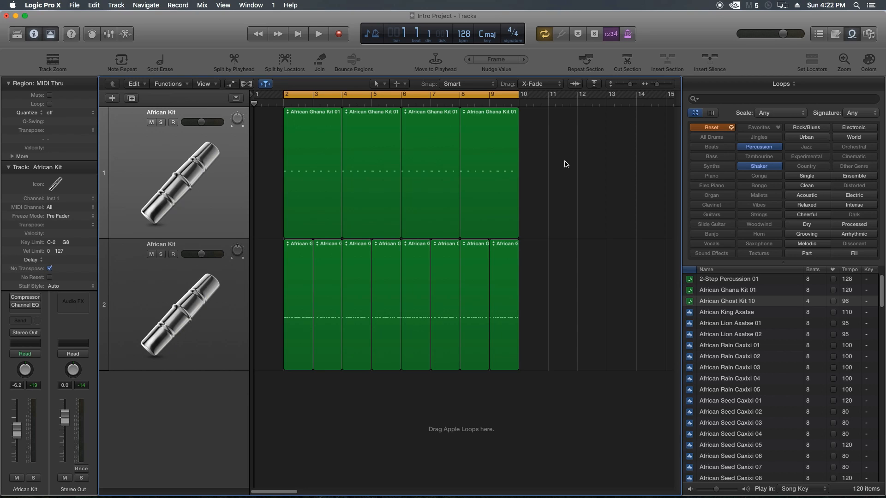
Step: Play the cycled loops briefly, shorten the cycle range to end at bar 4, and audition the shorter cycle
key(space)
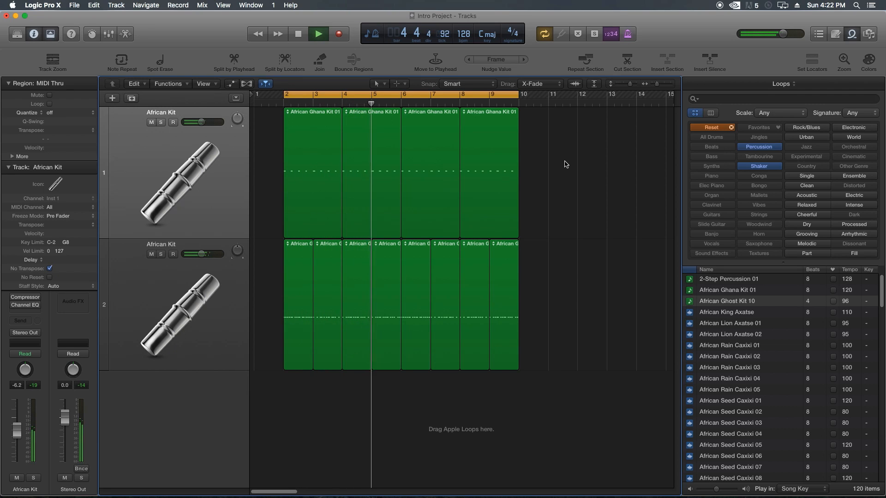
key(space)
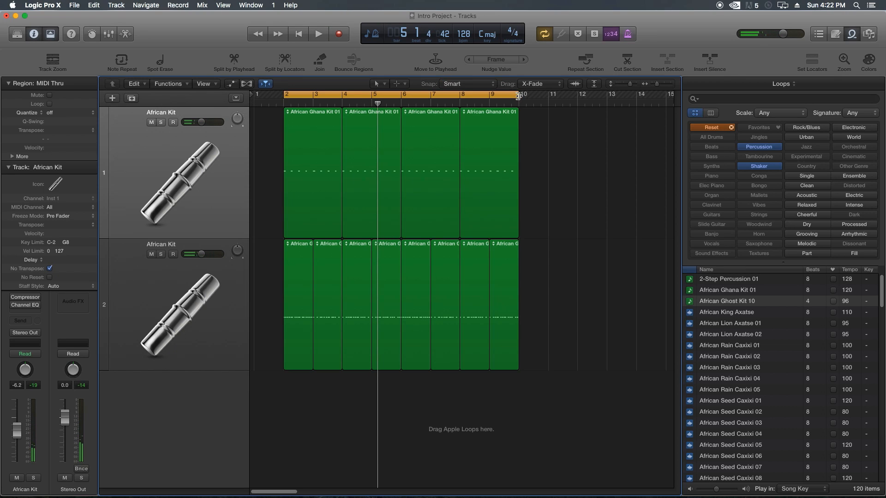
drag(518, 95, 344, 175)
key(space)
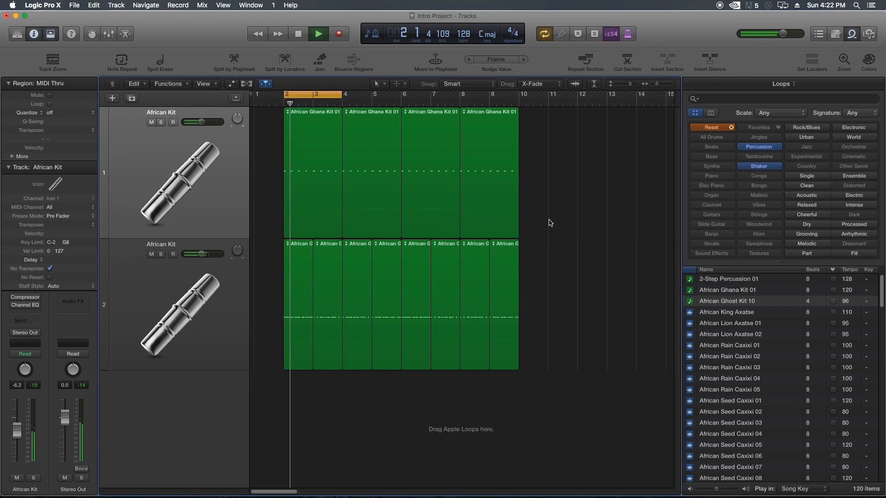
key(space)
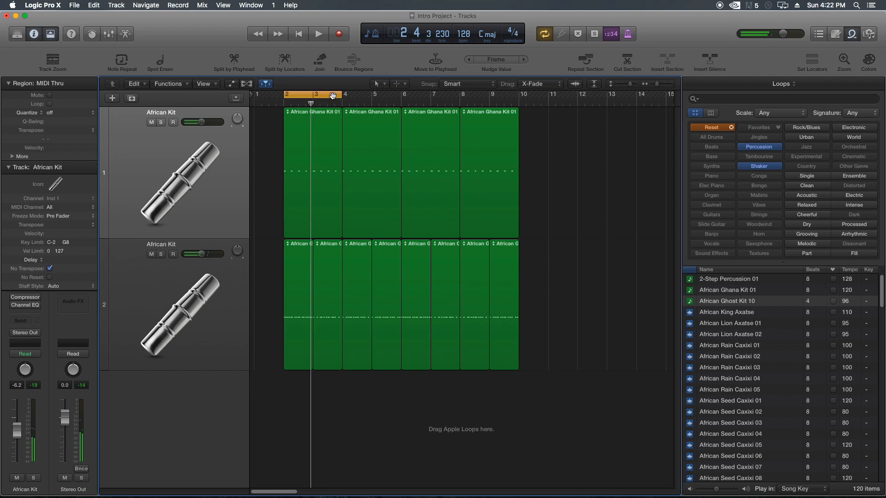
Step: Set the cycle range from bar 2 to bar 10 to span all regions on both tracks, and deselect the regions
drag(342, 94, 542, 171)
drag(542, 172, 266, 272)
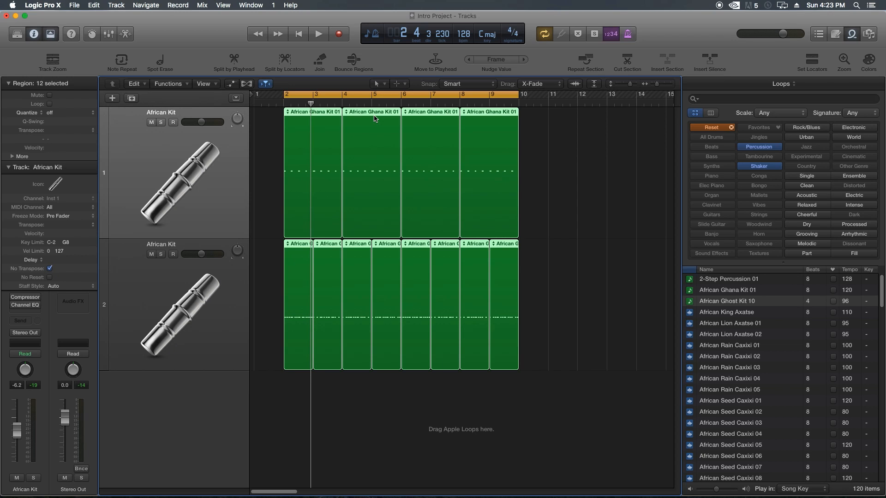
click(547, 179)
Step: Find and preview the Shaker 11 loop, and add it at bar 2 on a new track below the African Kit tracks
key(super+Right)
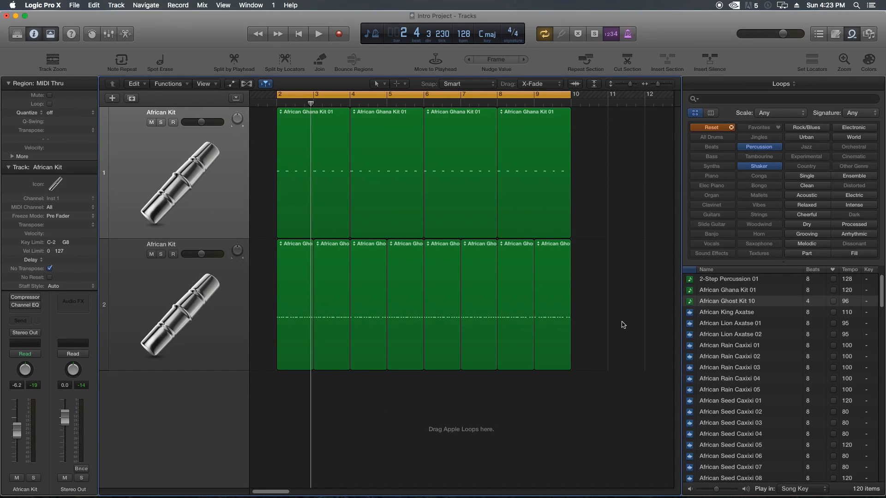
scroll(720, 365, down, 15)
scroll(722, 366, down, 10)
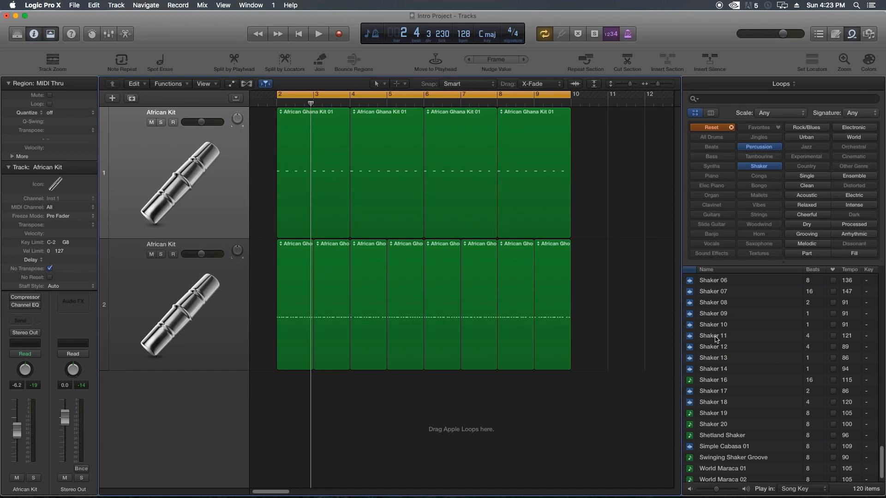
click(715, 338)
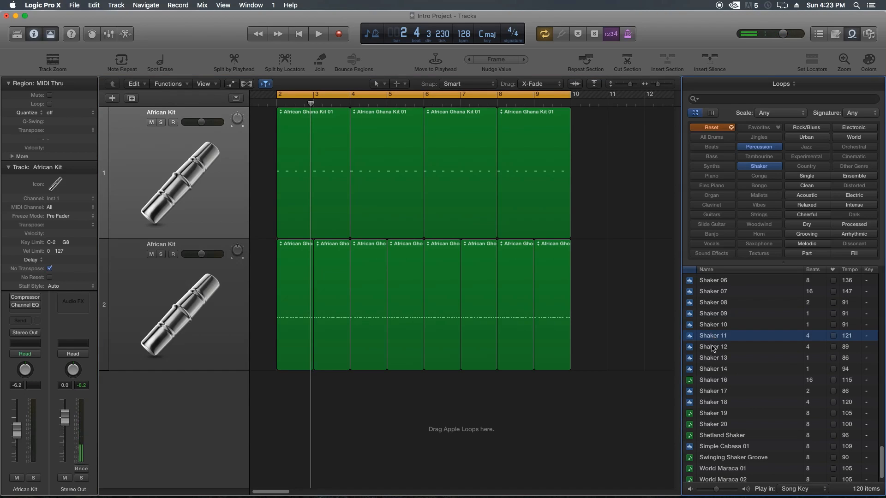
drag(718, 341, 290, 417)
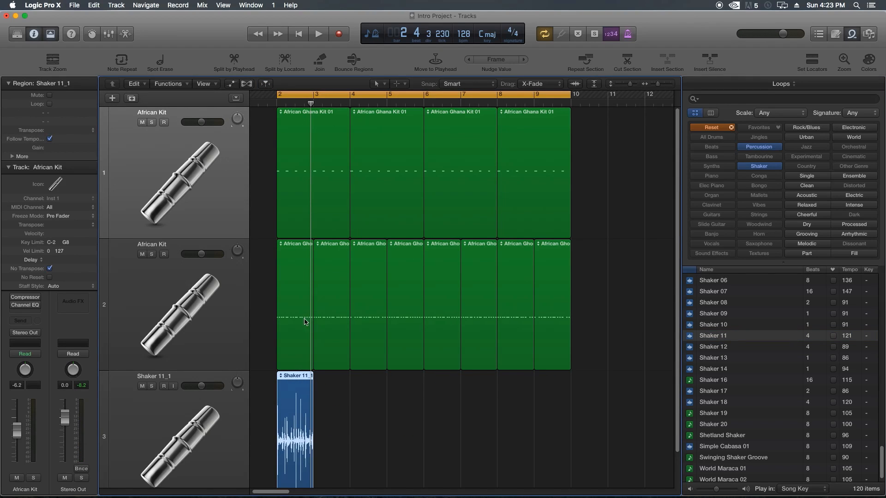
Step: Repeat the Shaker 11 region seven times so it fills the track from bar 2 to bar 10
key(super+Right)
key(super+Right)
key(super+Right)
key(super+Right)
key(super+Right)
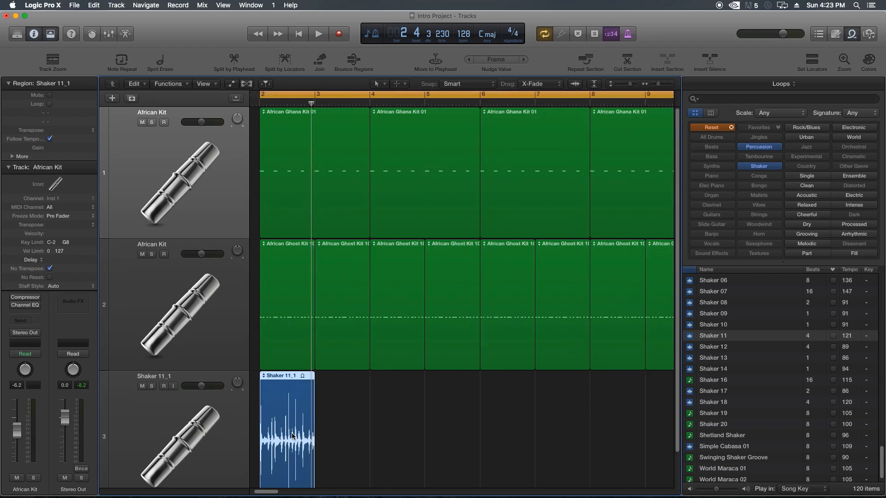
key(super+Left)
key(super+Left)
key(super+Left)
key(super+Left)
key(super+Left)
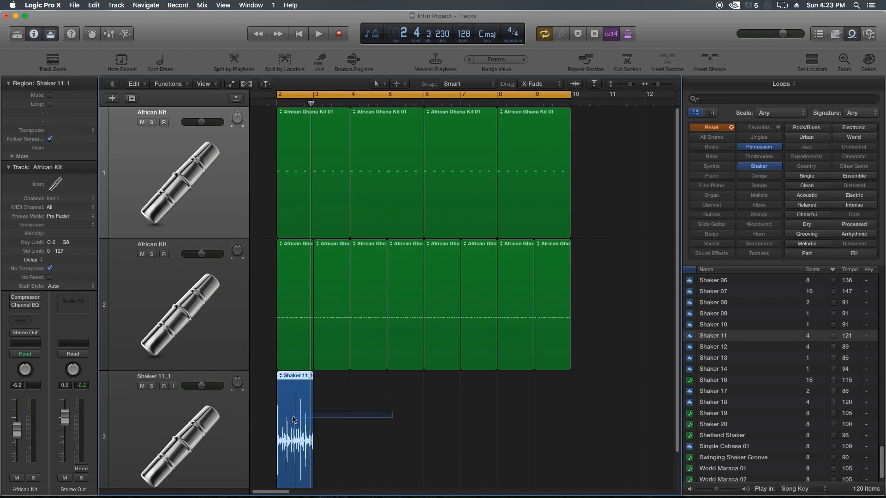
key(super+r)
key(super+r)
key(super+r)
key(super+r)
key(super+r)
key(super+r)
key(super+r)
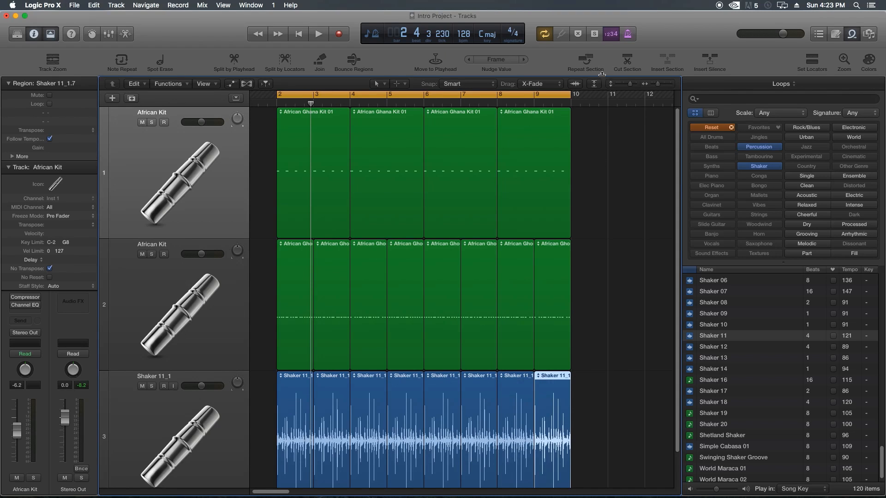
Step: Reduce the track height to fit all three tracks, deselect the region, and play the arrangement briefly
drag(630, 85, 619, 85)
click(619, 238)
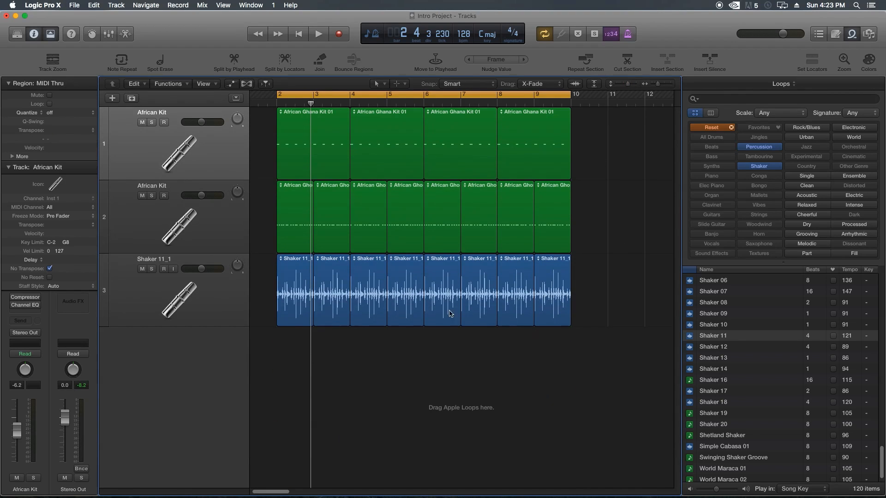
key(space)
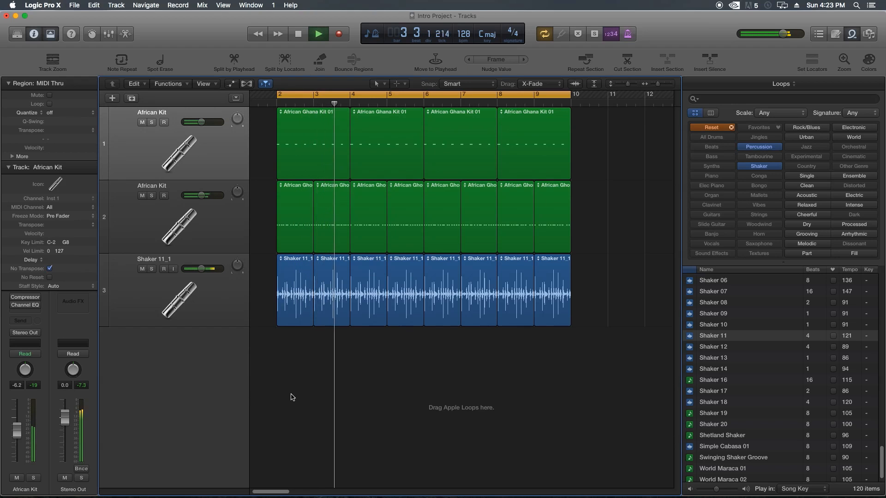
key(space)
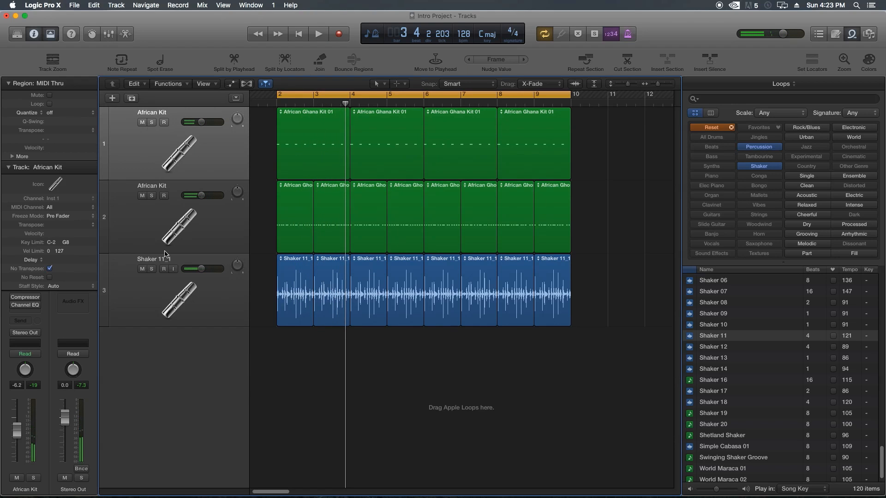
Step: Rename the three tracks Shaker 1, Shaker 2 and Shaker 3 in order, and deselect all regions
double_click(146, 113)
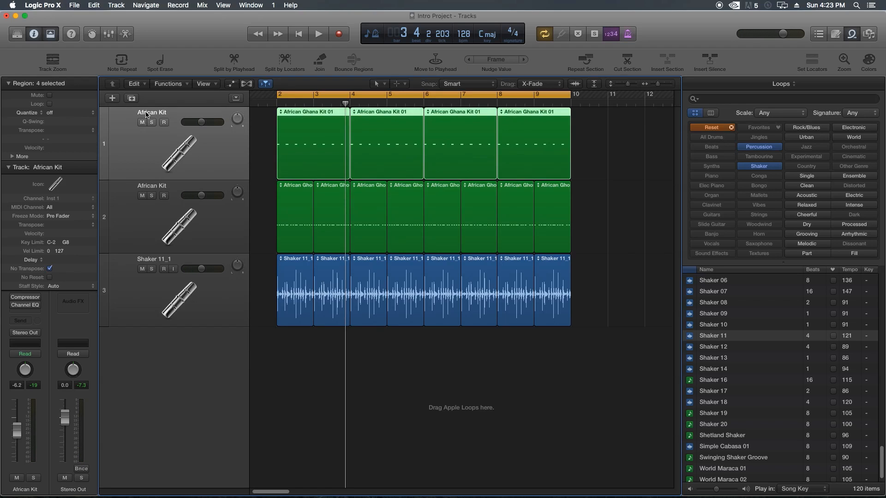
text(S)
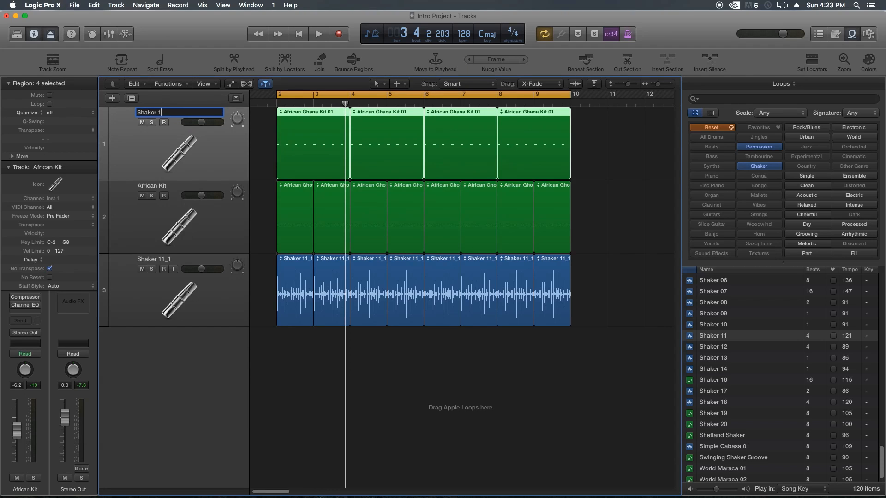
text(haker 1)
key(Tab)
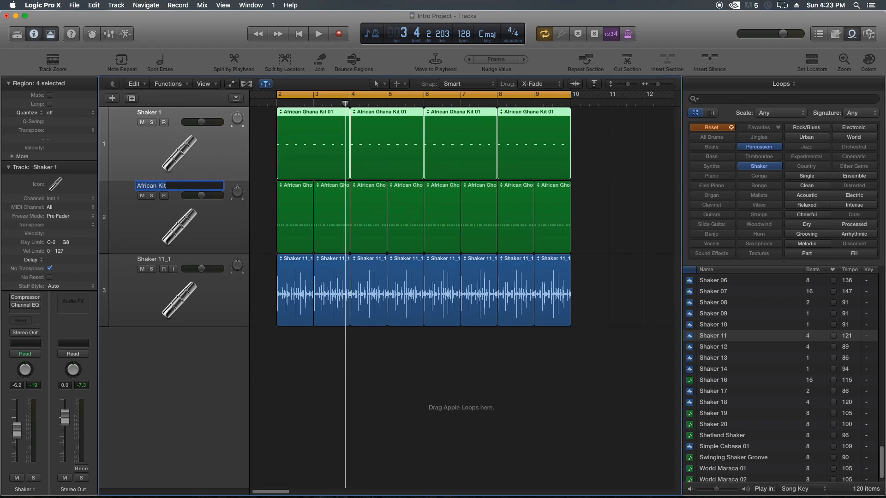
text(Shaker 2)
key(Tab)
text(S)
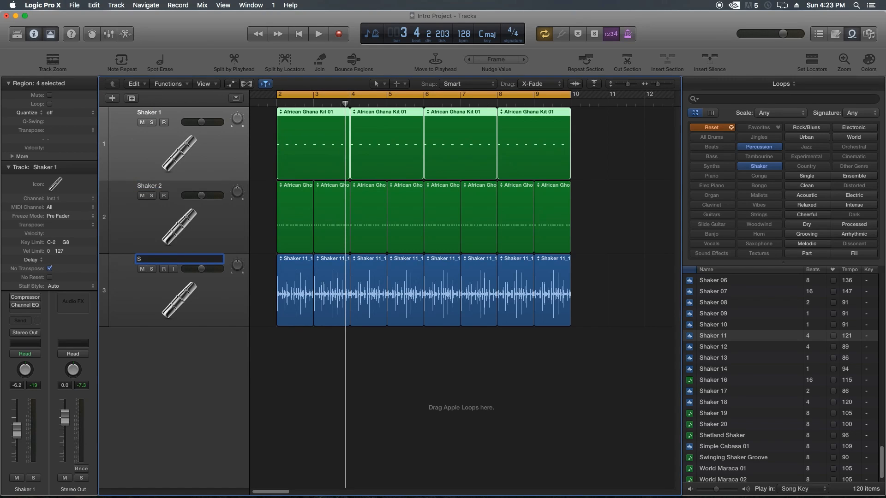
key(Return)
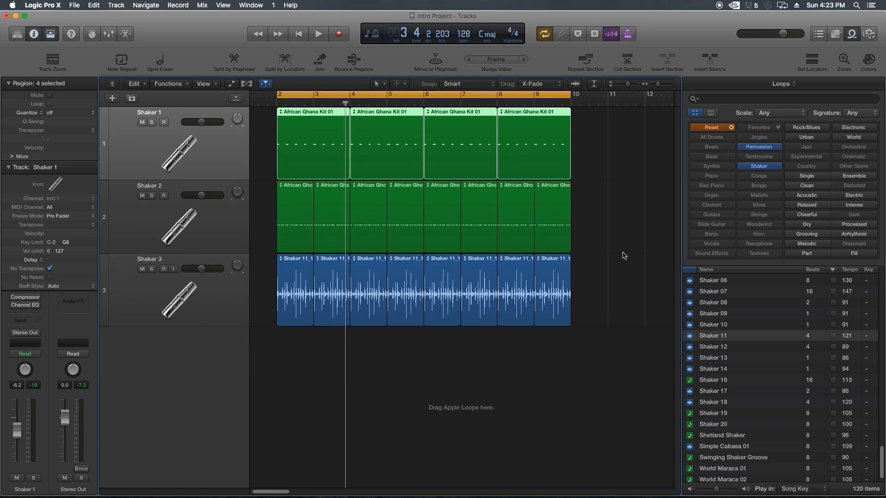
drag(615, 283, 226, 293)
click(261, 312)
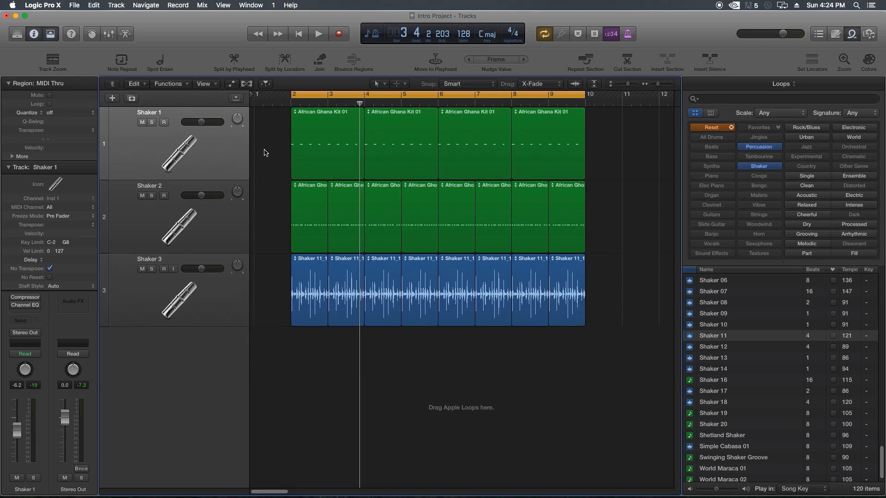
Step: Show the Mixer, select the three shaker channels, and set their volume together to -5.6 dB
key(x)
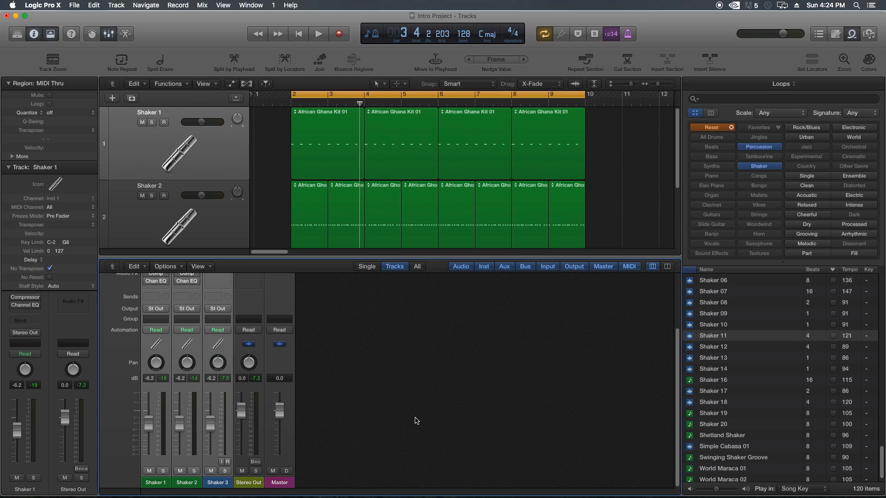
drag(162, 481, 214, 485)
mouse_move(212, 424)
mouse_down()
mouse_move(212, 433)
mouse_move(212, 421)
mouse_up()
click(378, 432)
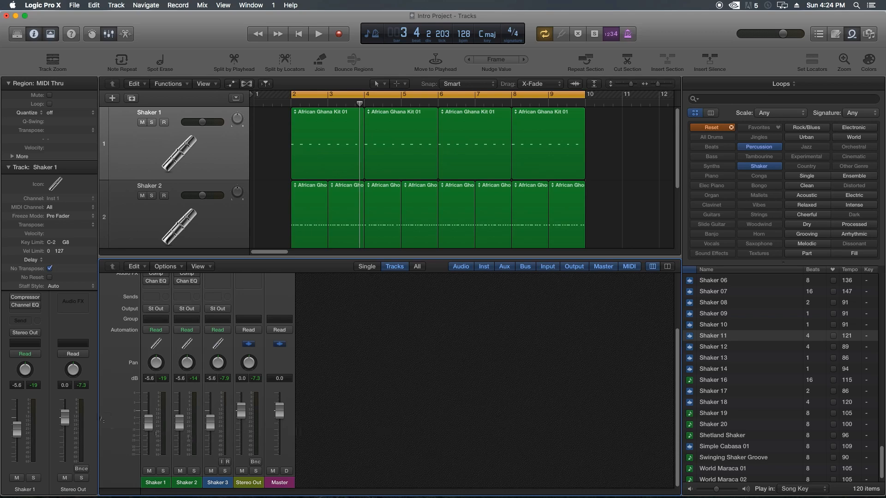
Step: Adjust the shaker channel volumes to -7.4 dB for Shaker 1, -8.0 dB for Shaker 2 and -13.6 dB for Shaker 3
drag(148, 427, 180, 426)
drag(165, 483, 211, 482)
drag(211, 427, 148, 428)
click(363, 452)
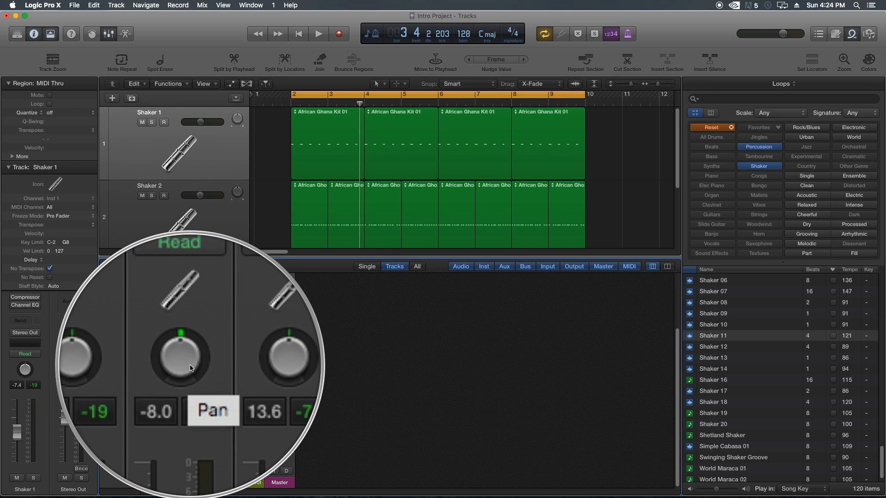
Step: Solo the Shaker 2 track and try out different pan positions for it during playback
drag(189, 367, 189, 344)
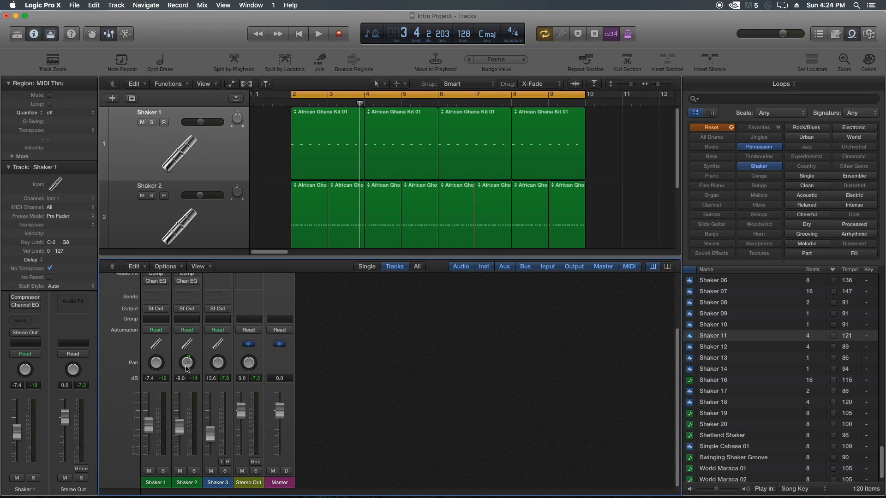
click(151, 196)
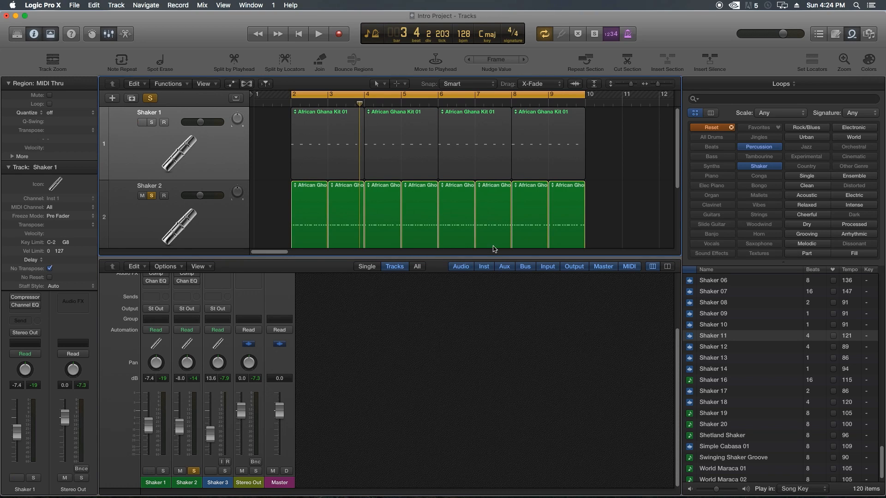
key(space)
drag(189, 366, 194, 320)
key(space)
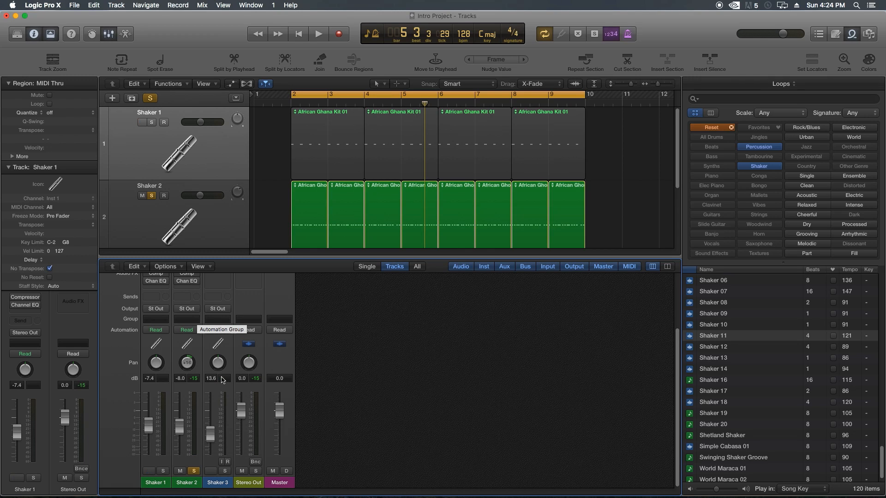
Step: Practise moving Shaker 2's volume and pan and resetting them to the defaults of 0.0 dB and centre
alt+click(178, 431)
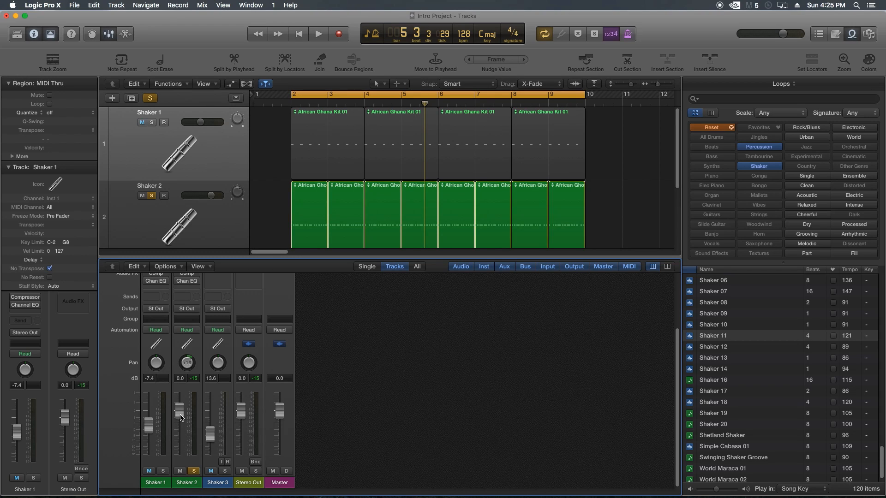
alt+click(189, 364)
drag(187, 412, 186, 437)
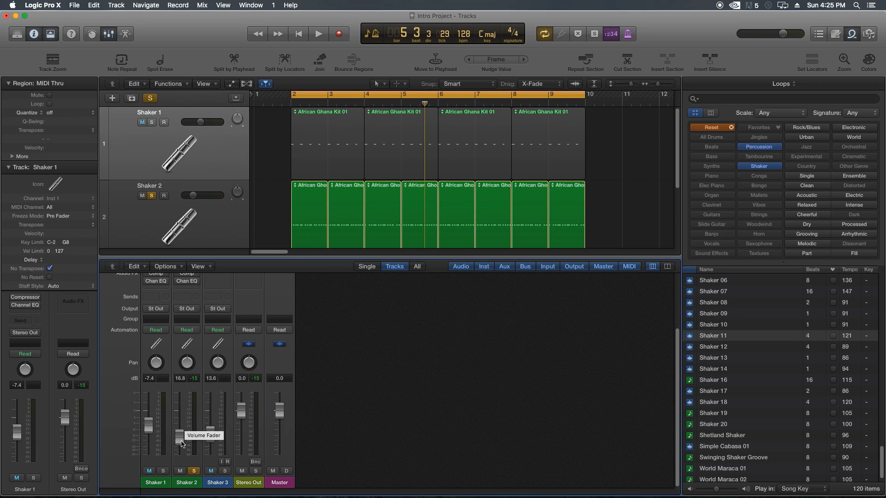
drag(180, 444, 180, 410)
drag(190, 365, 195, 367)
alt+click(188, 364)
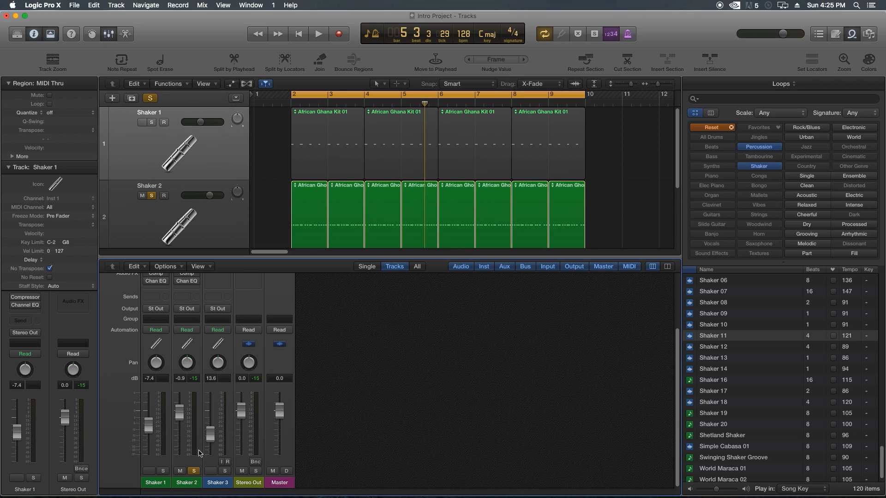
Step: Set the Shaker 2 channel's volume to -7.6 dB and turn off its solo
drag(179, 412, 179, 427)
click(194, 471)
Step: Select the Shaker 2 and Shaker 3 channels, pan them off centre, and play the cycled mix
click(195, 482)
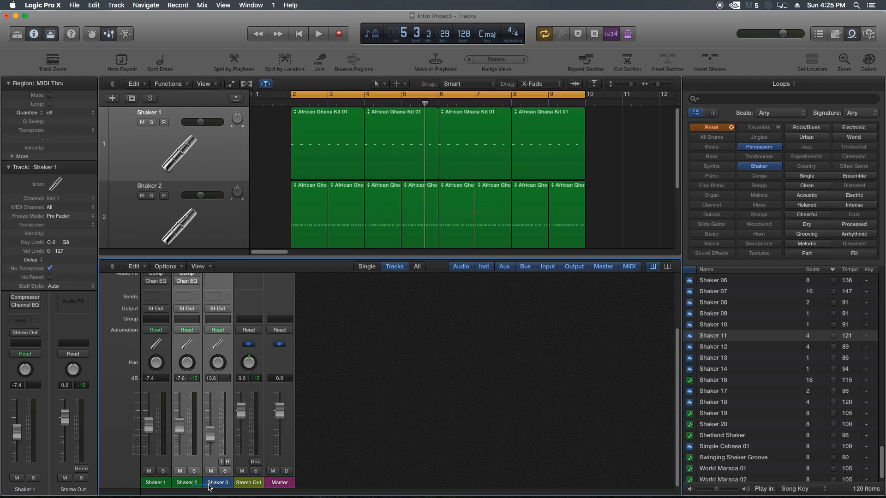
drag(187, 363, 218, 351)
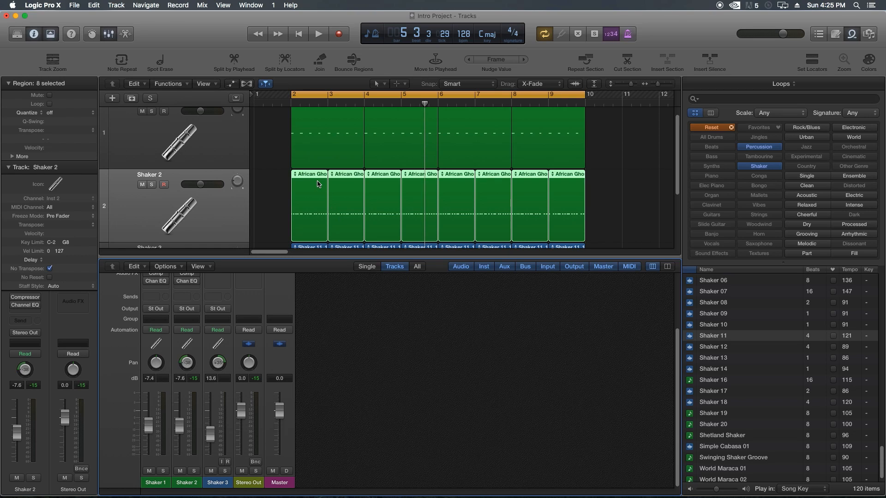
key(space)
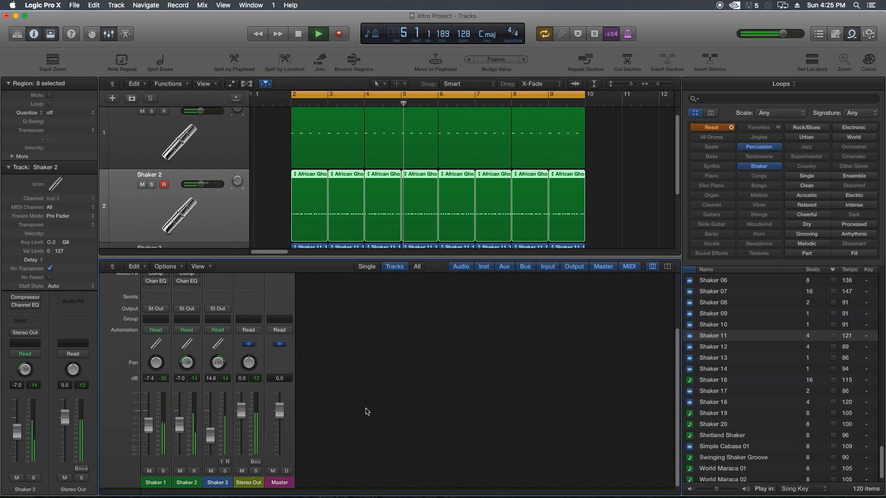
Step: Stop playback, disarm the Shaker 2 track and close the Mixer
key(space)
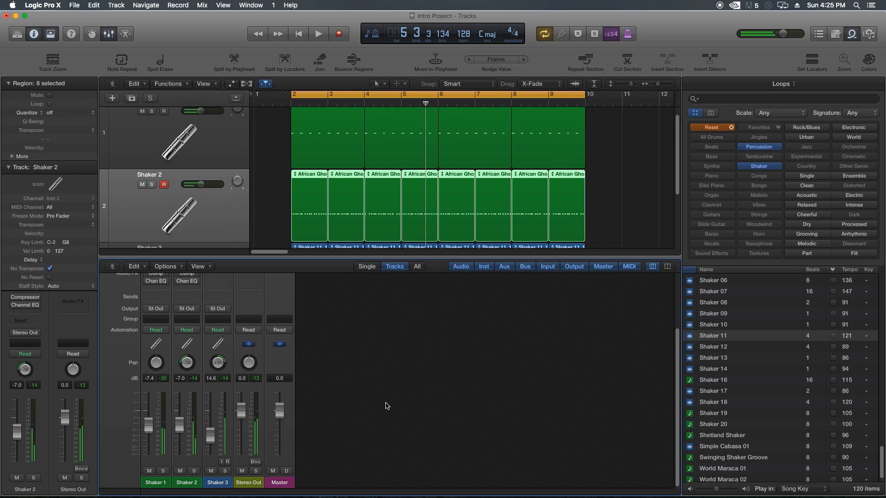
click(164, 184)
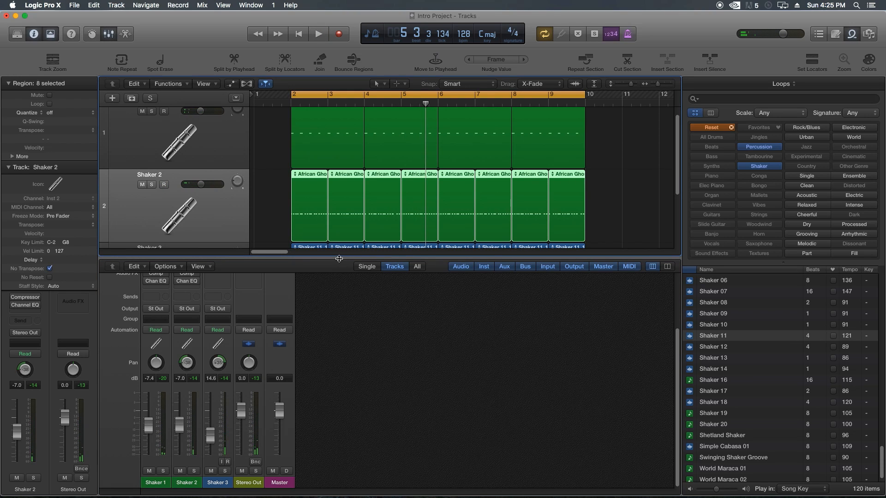
key(x)
click(623, 260)
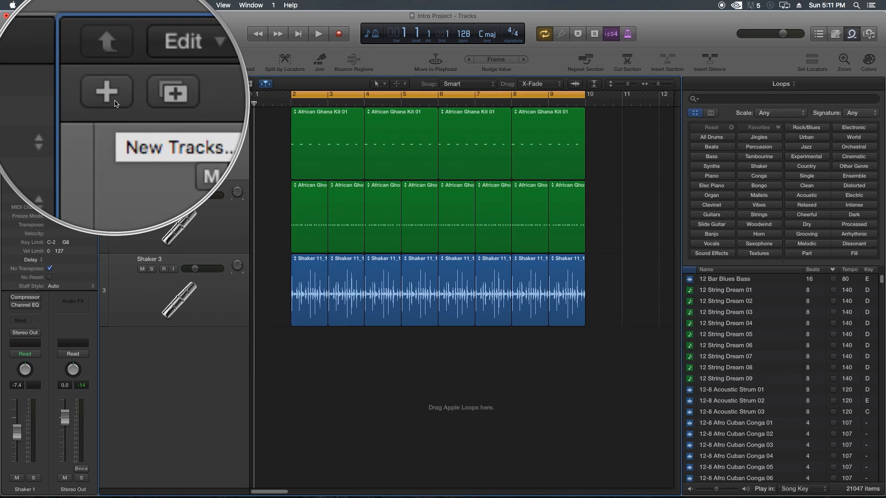
click(112, 98)
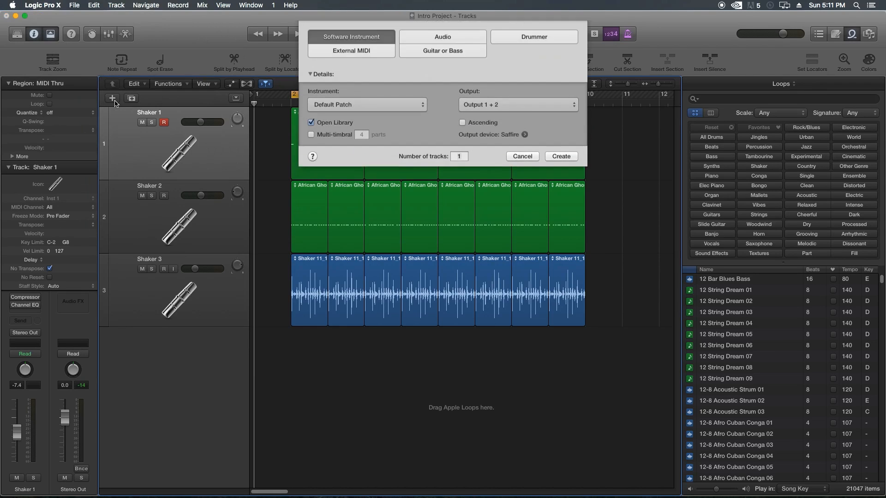
click(523, 161)
click(164, 122)
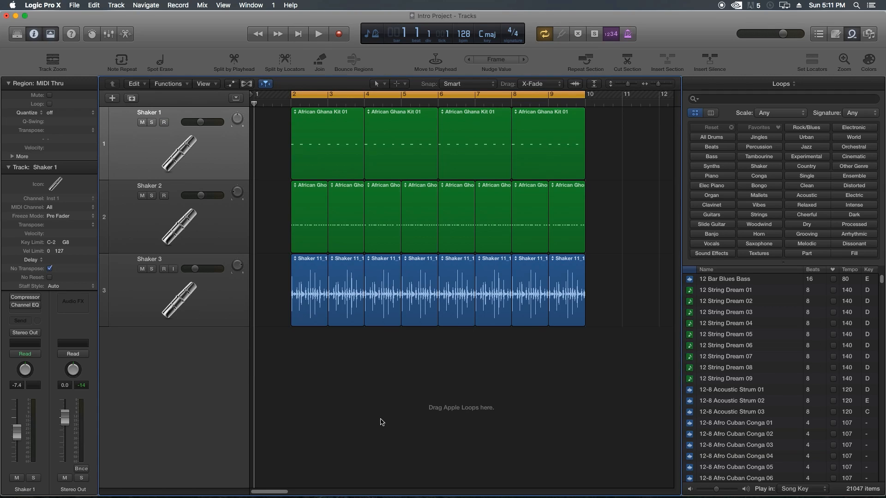
Step: Create one new software instrument track with Empty Channel Strip as its instrument and Open Library enabled
double_click(381, 421)
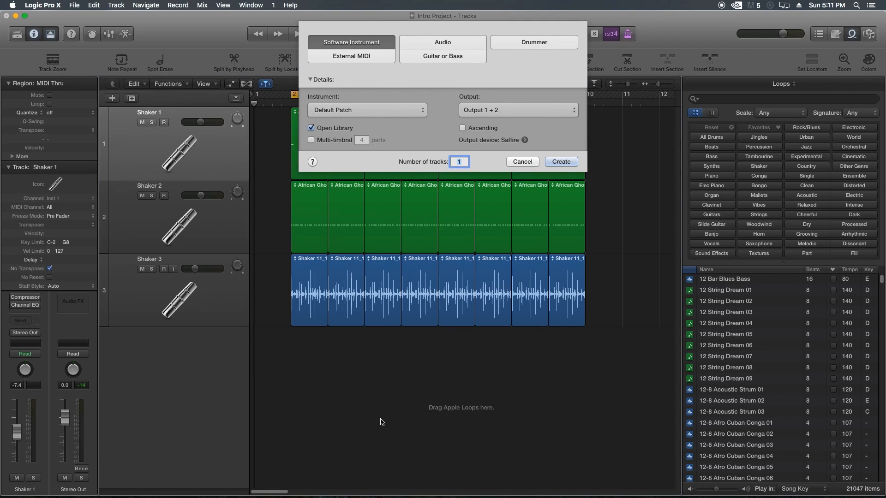
click(376, 42)
click(329, 111)
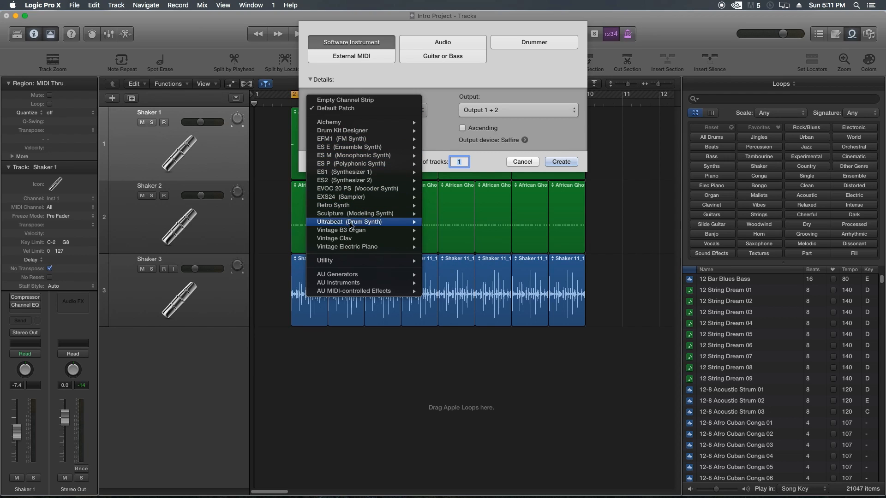
mouse_move(348, 250)
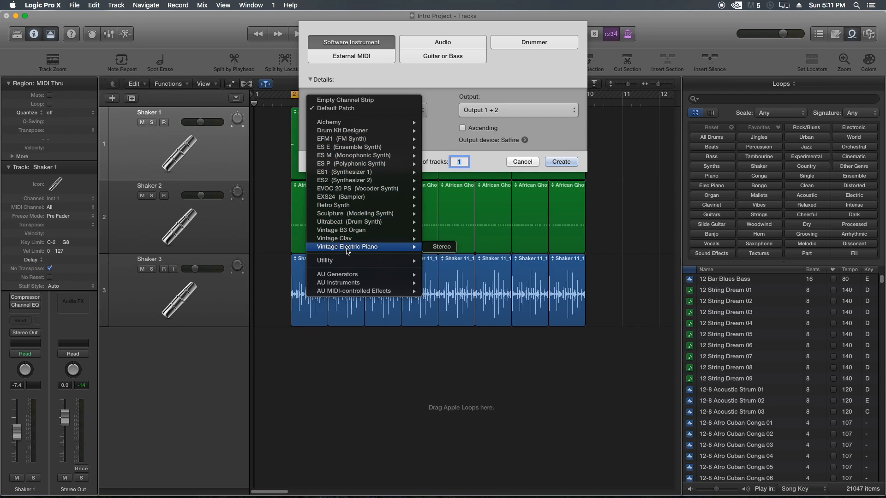
click(339, 100)
click(340, 108)
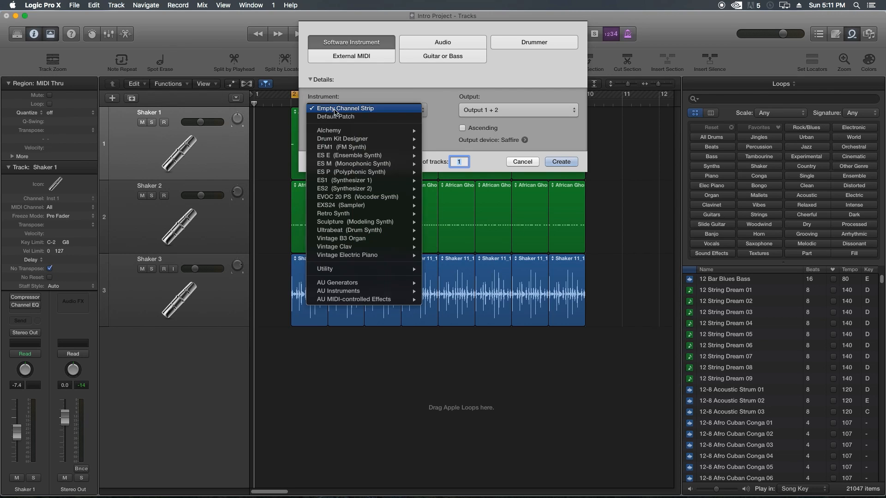
click(337, 114)
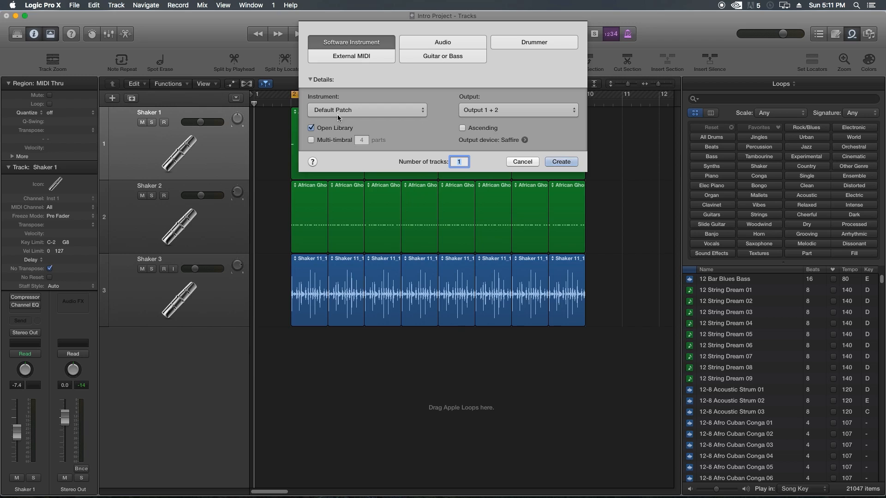
click(338, 117)
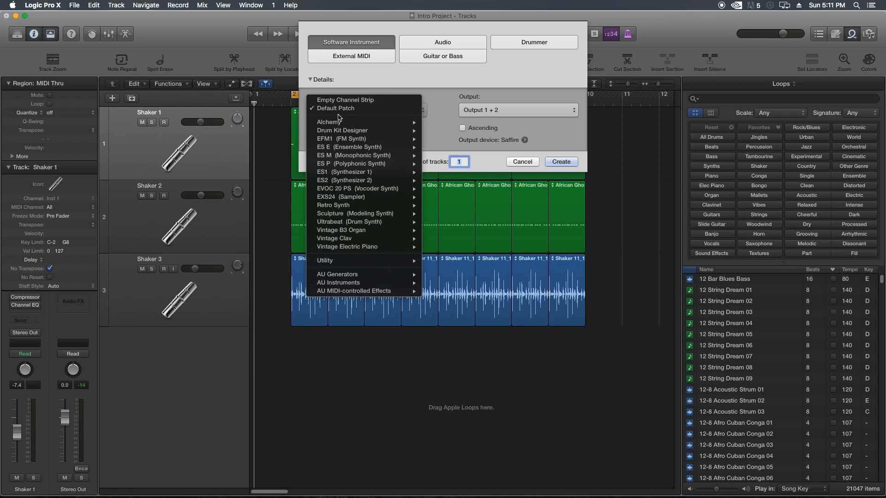
click(337, 101)
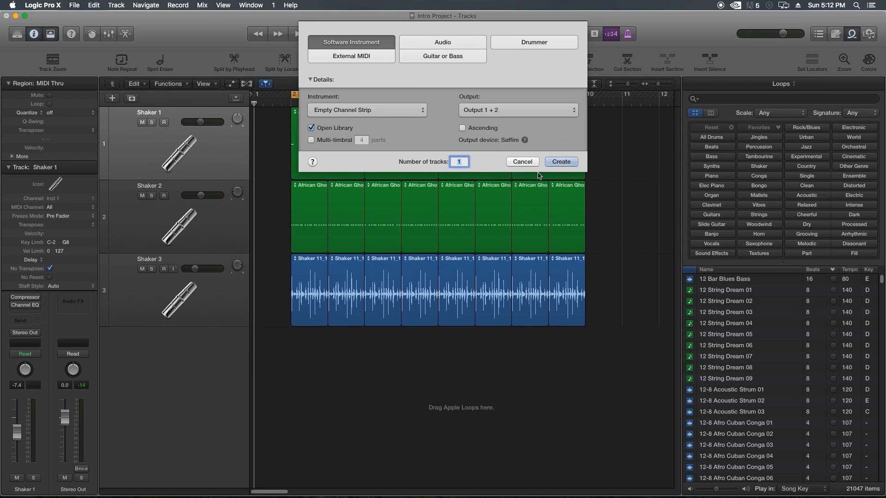
key(Return)
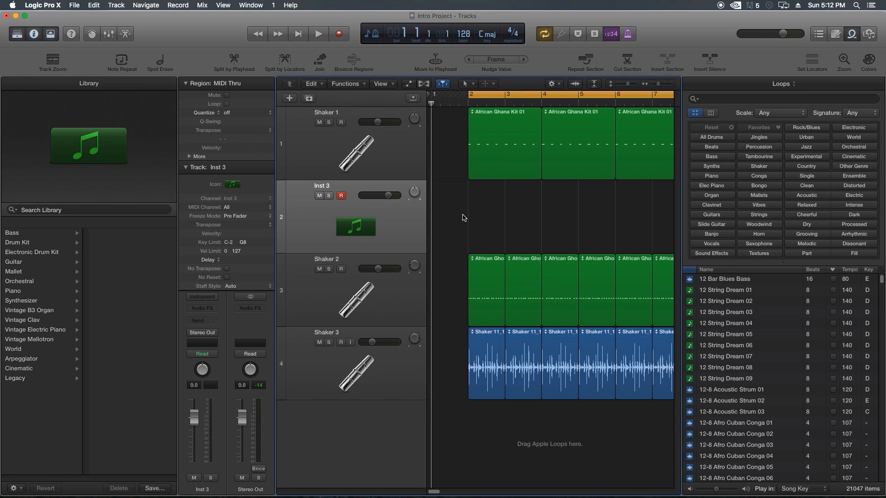
Step: Close the Loop Browser and move the Inst 3 track below Shaker 3
click(852, 35)
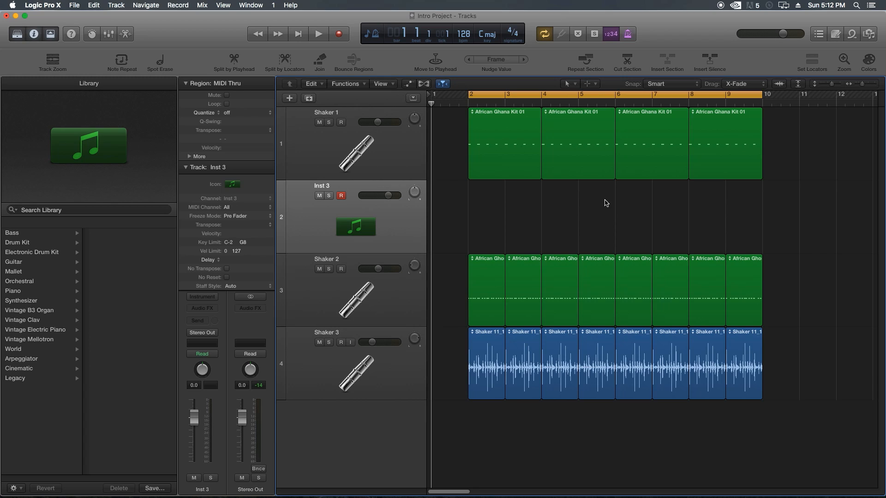
click(341, 195)
drag(312, 223, 309, 440)
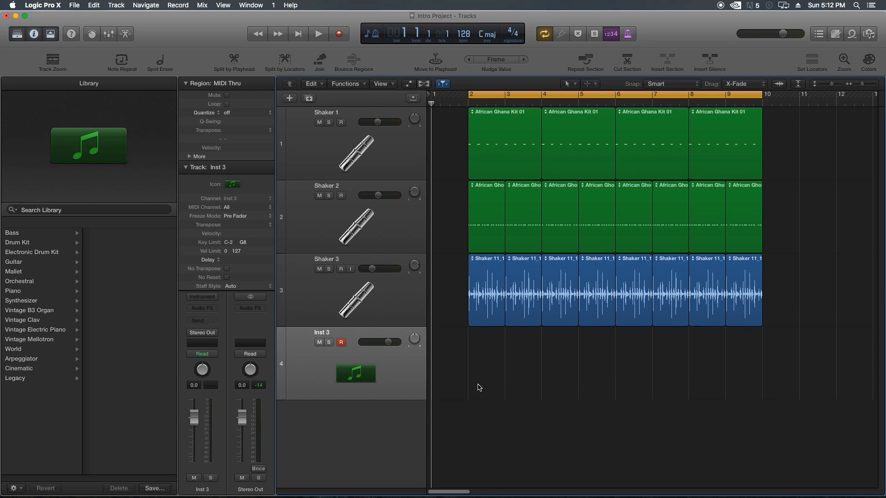
Step: Turn off Cycle mode and collapse the Track and Region inspectors, keeping the Library shown
key(c)
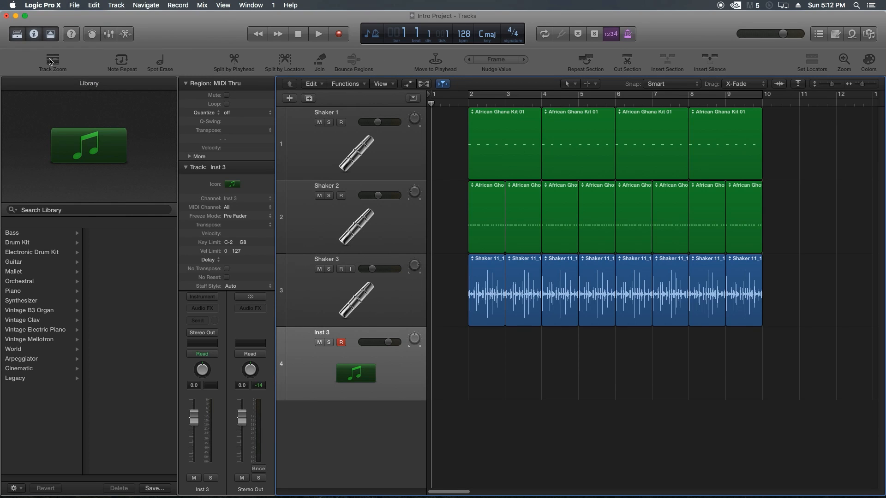
click(17, 37)
click(17, 37)
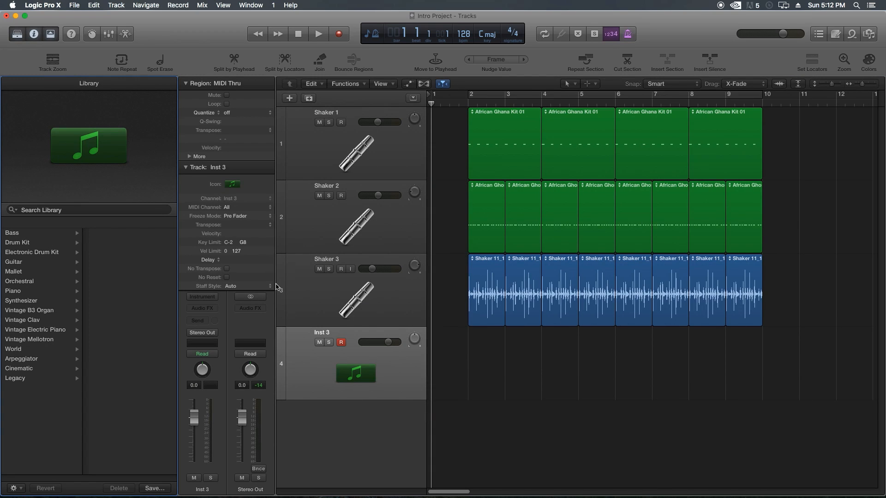
click(186, 167)
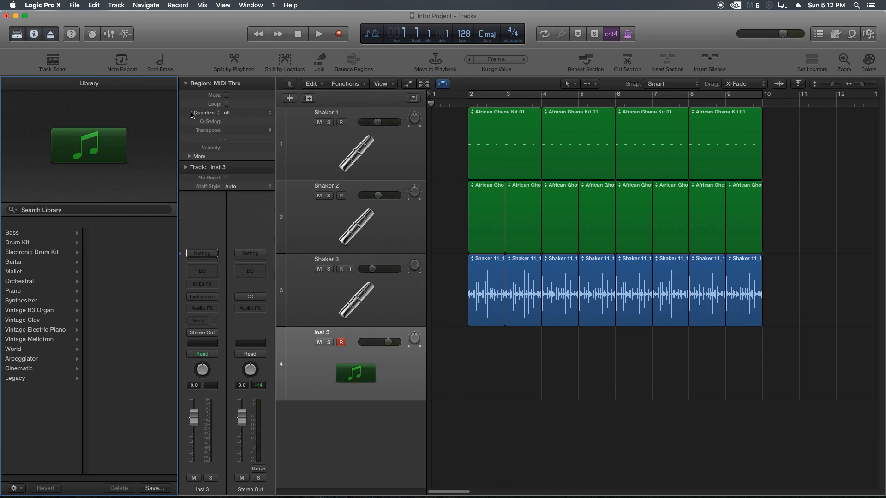
click(185, 83)
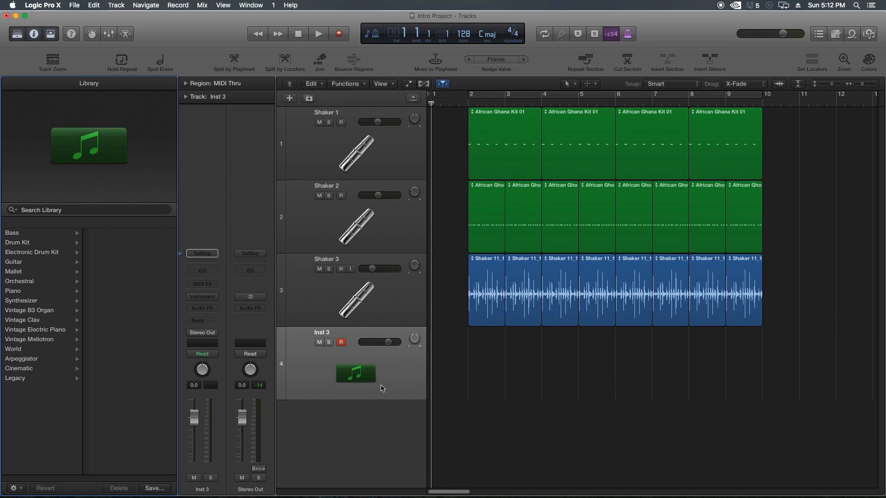
Step: Select the shaker and Inst 3 tracks in turn to compare their Library patches and channel strip plug-ins
click(396, 292)
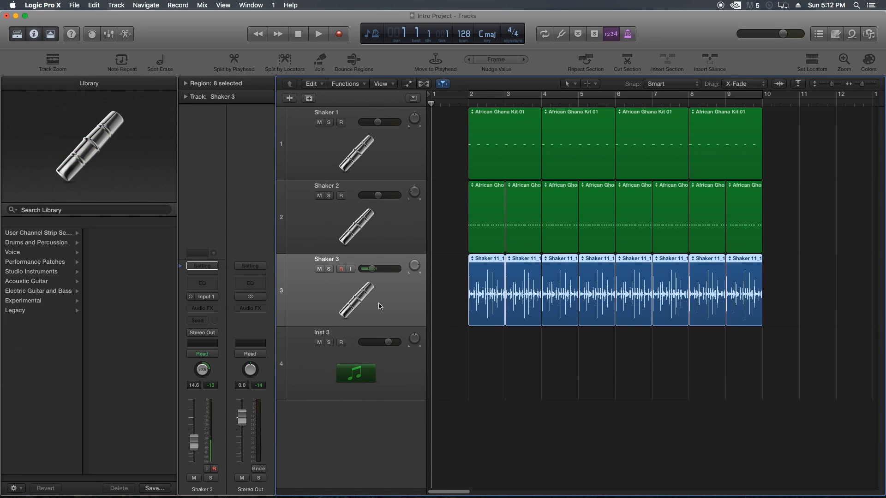
click(363, 243)
click(341, 155)
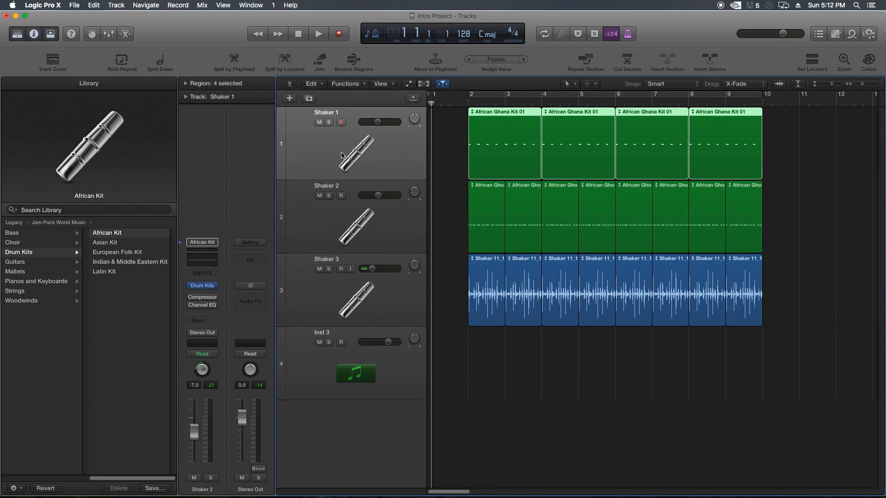
click(332, 234)
click(330, 297)
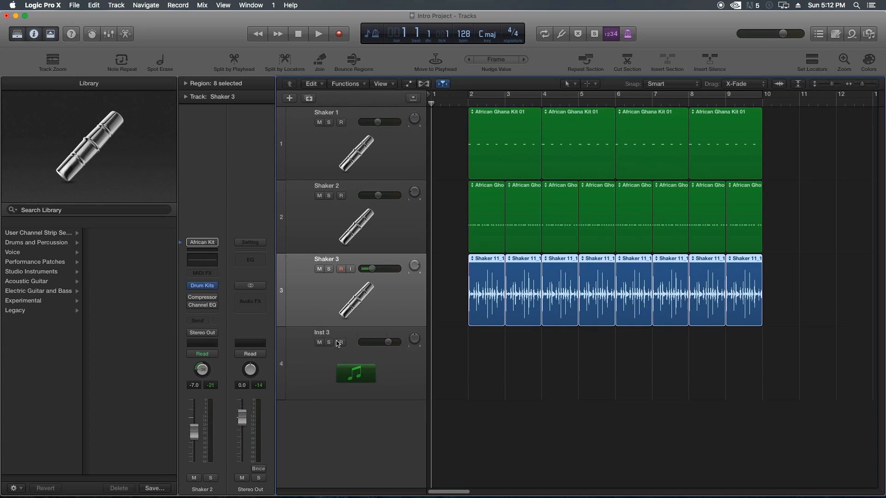
click(337, 367)
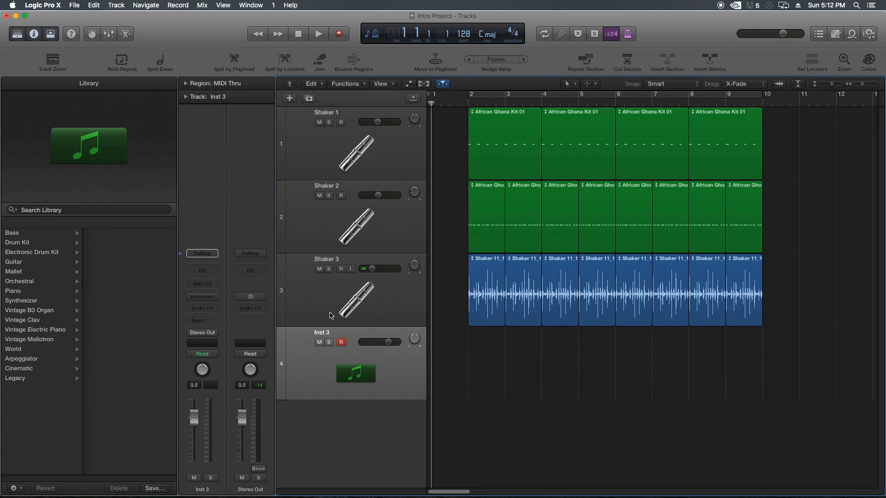
click(331, 315)
click(334, 227)
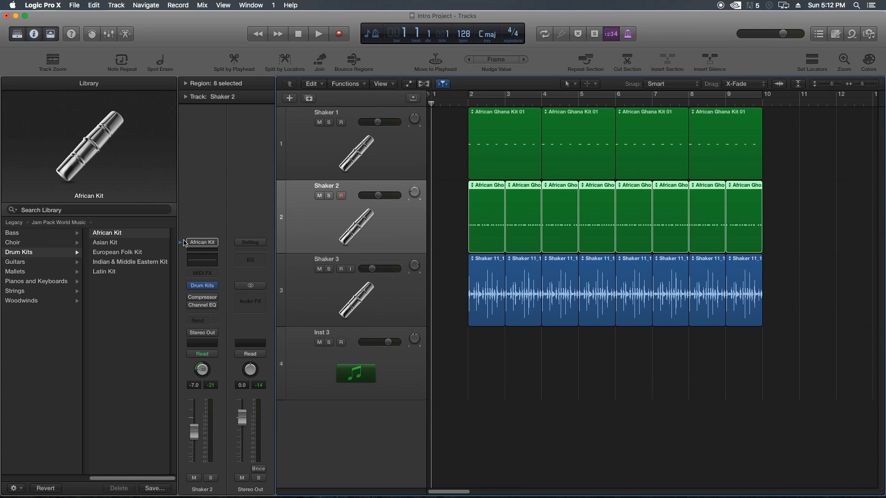
mouse_move(191, 291)
mouse_move(205, 305)
click(534, 375)
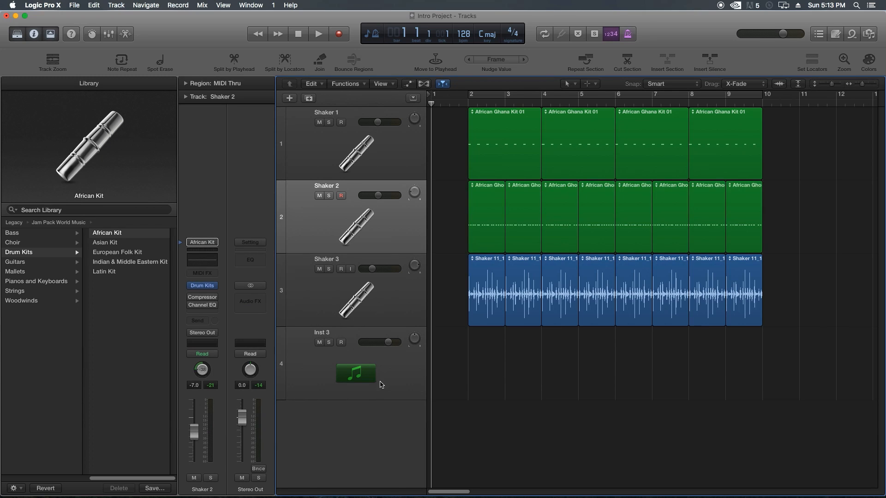
Step: Load the Stinger Bass patch from the Library's Bass category onto the Inst 3 track
click(381, 384)
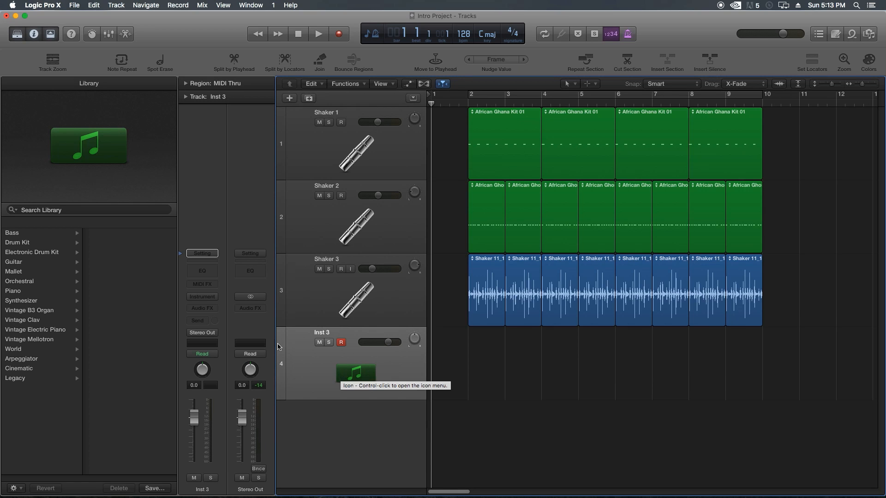
click(16, 238)
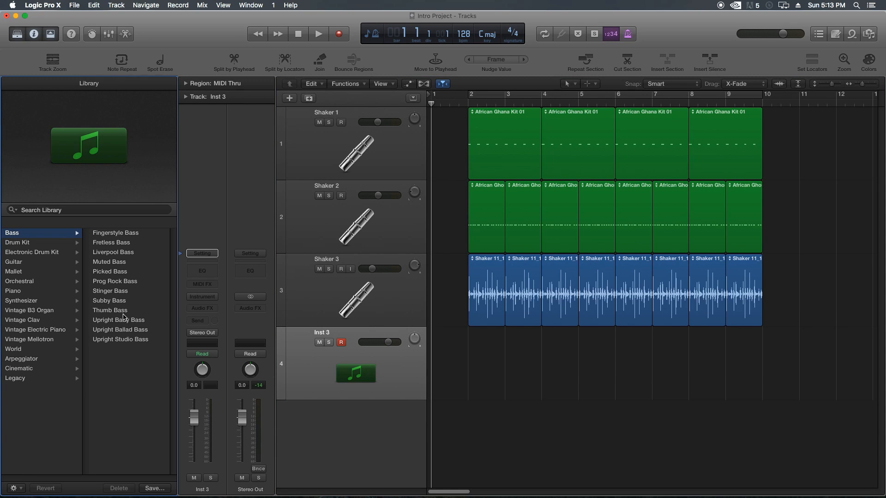
click(115, 294)
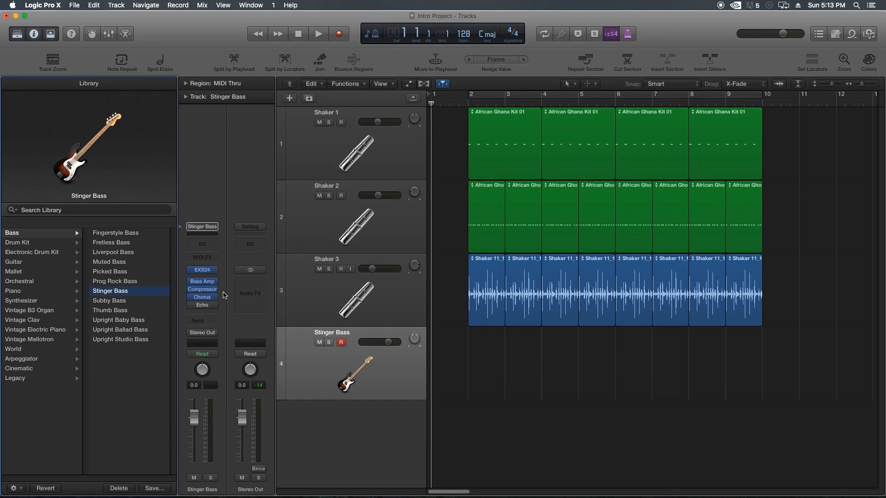
mouse_move(205, 310)
Step: Toggle record enable on the Stinger Bass track, leaving it armed, and return the playhead to the start after brief playback
click(341, 345)
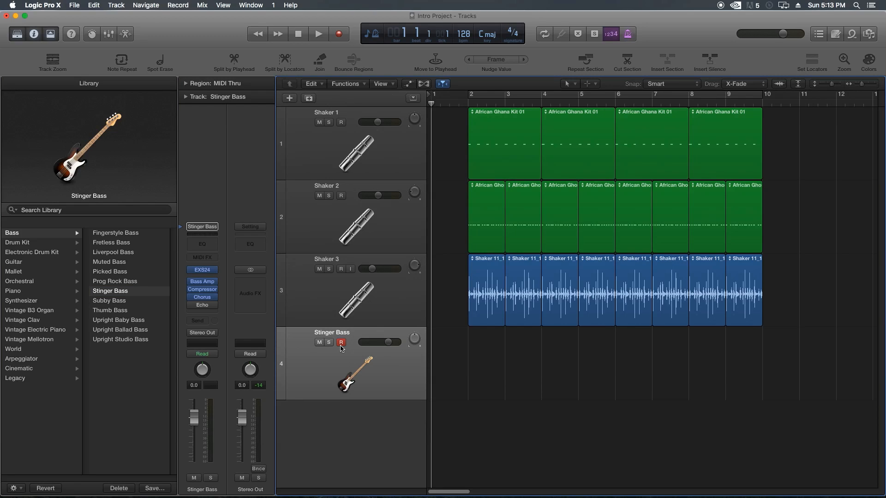
click(341, 346)
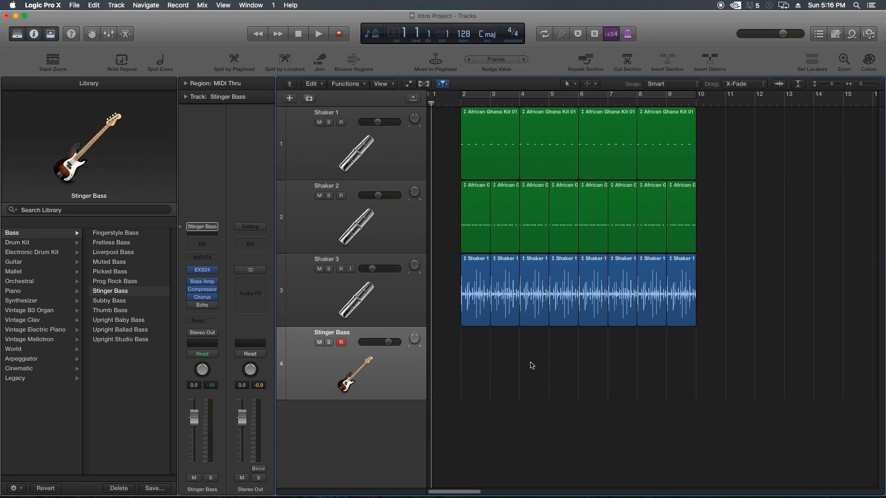
key(space)
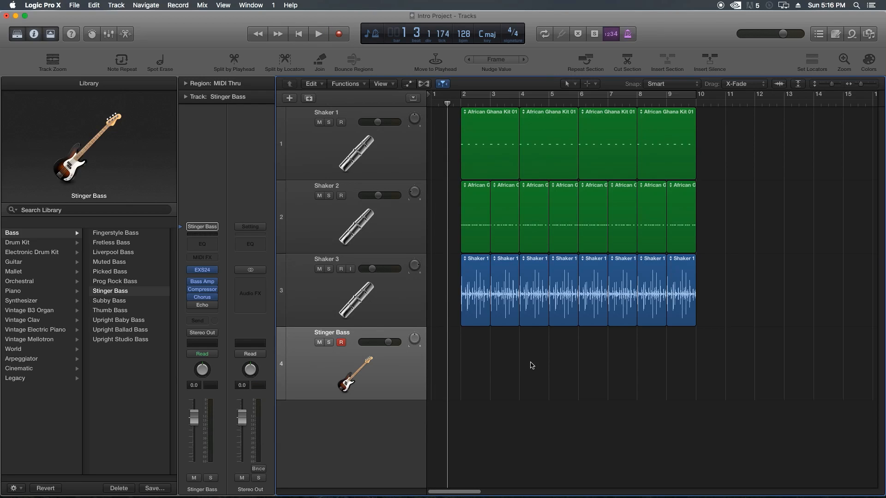
key(Return)
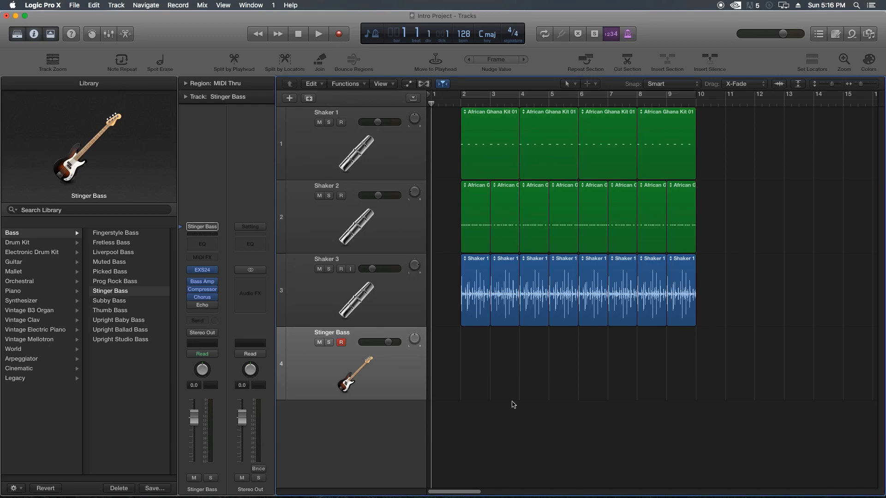
Step: Try recording on the Stinger Bass track from bar 1, stopping before bar 2
mouse_move(585, 497)
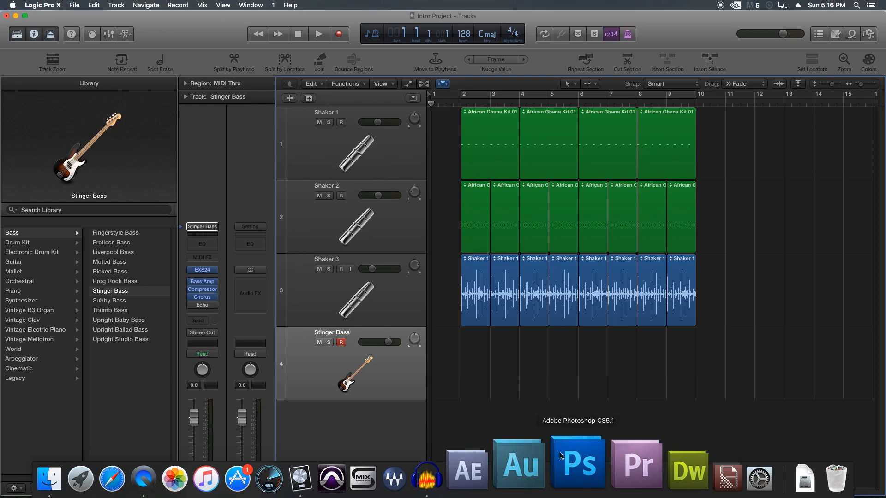
key(r)
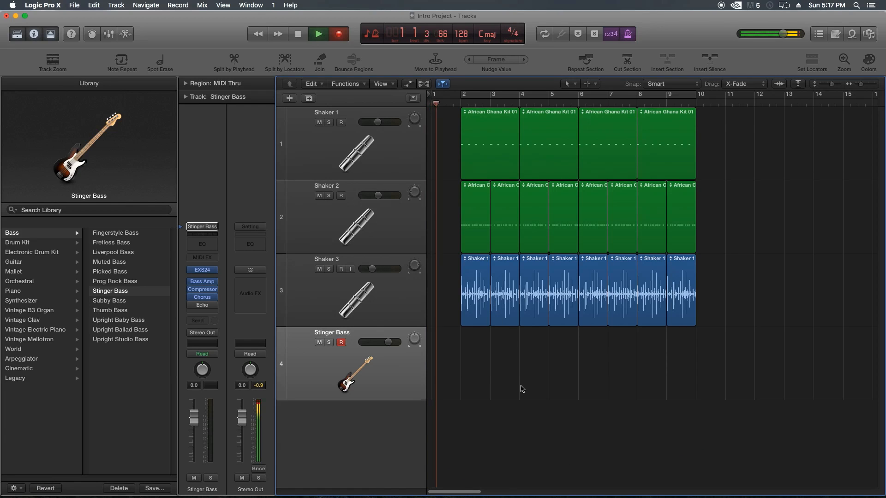
key(space)
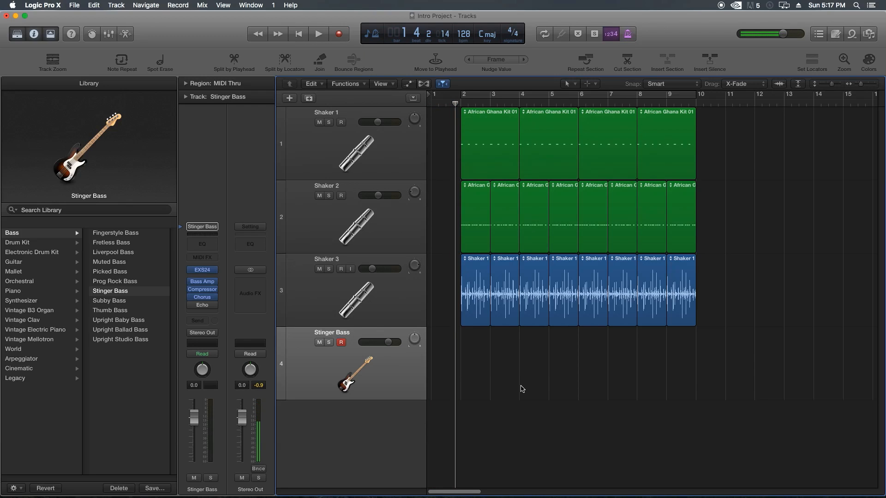
Step: Return the playhead to bar 1, turn off the count-in, and review the metronome's click options
key(Return)
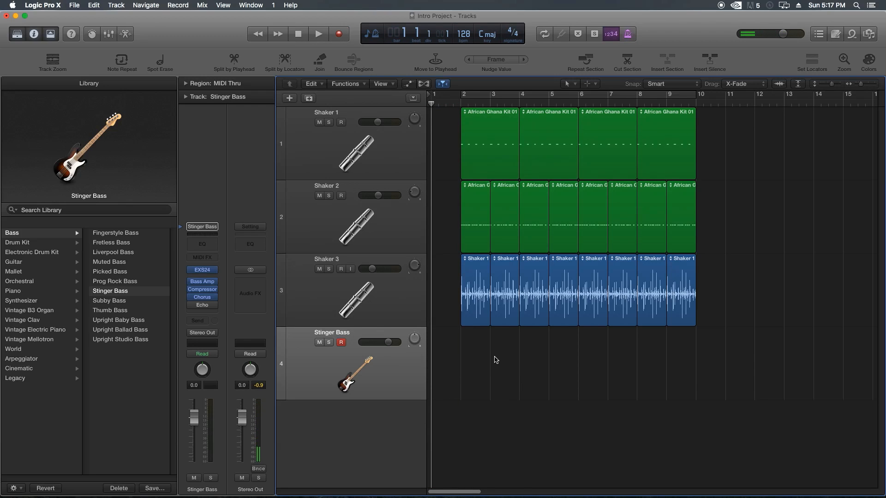
click(609, 38)
right_click(628, 33)
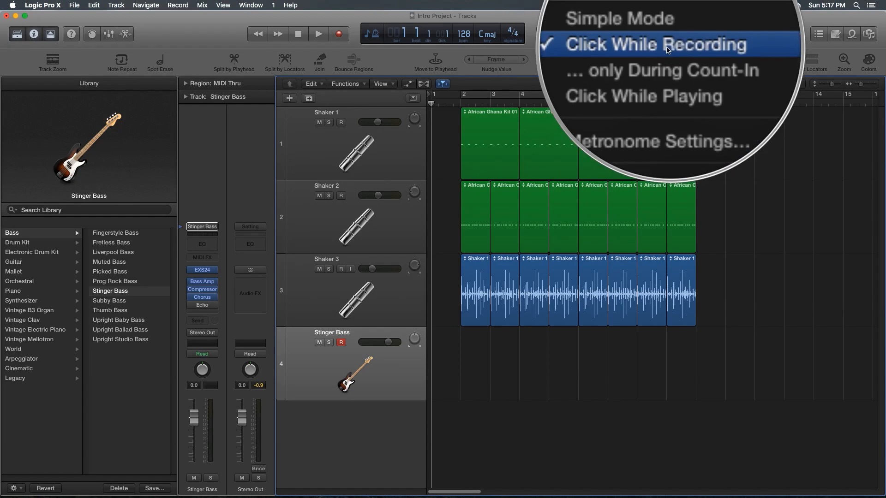
click(773, 182)
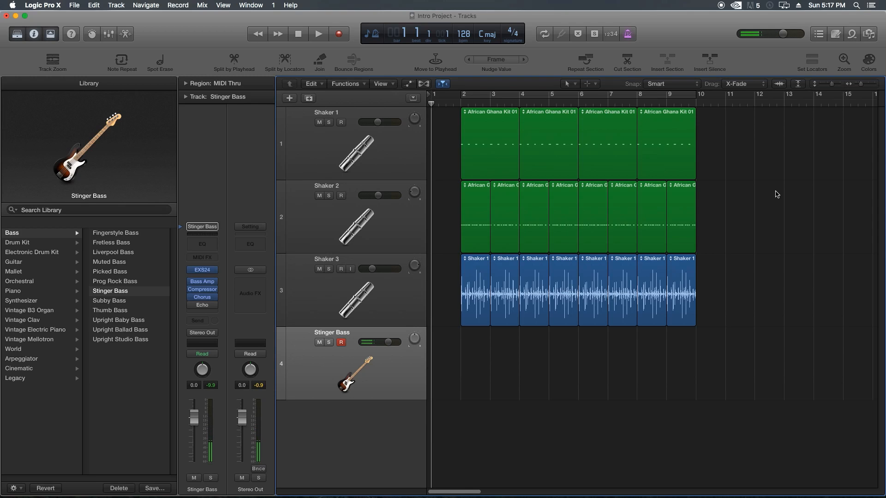
Step: Record a MIDI bass part on the Stinger Bass track from bar 1 to just before bar 6, then disarm the track
key(r)
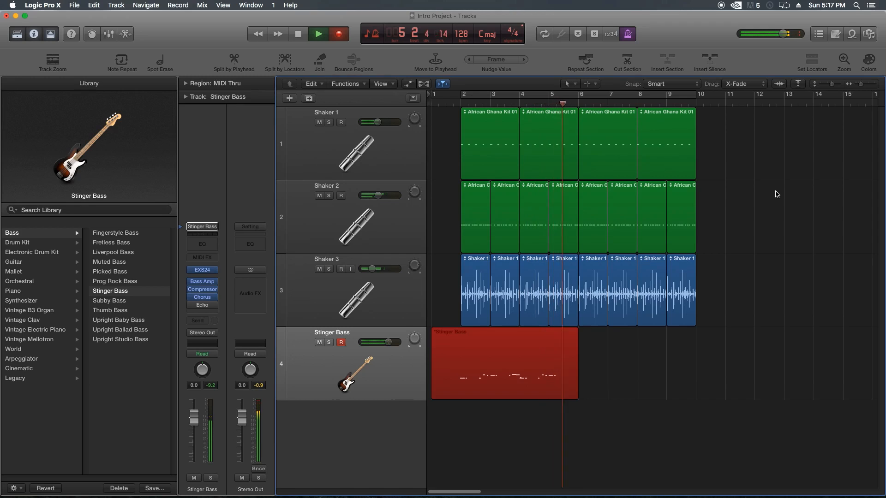
key(space)
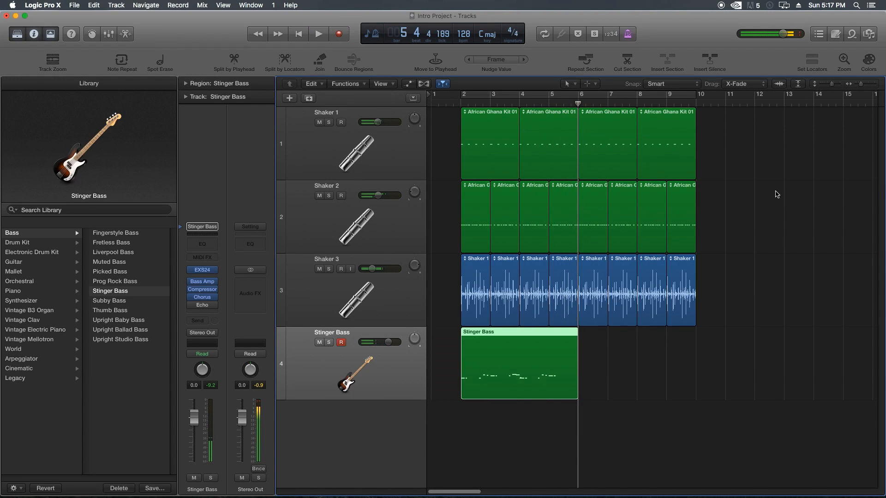
click(566, 419)
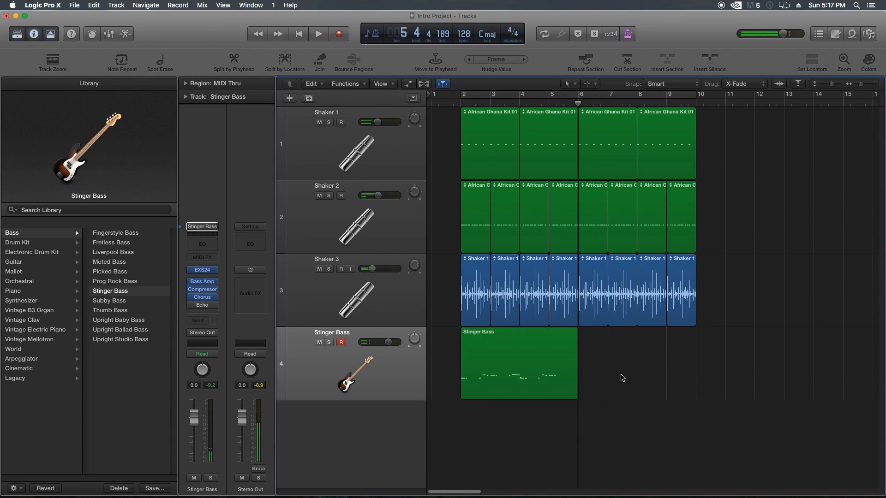
click(341, 342)
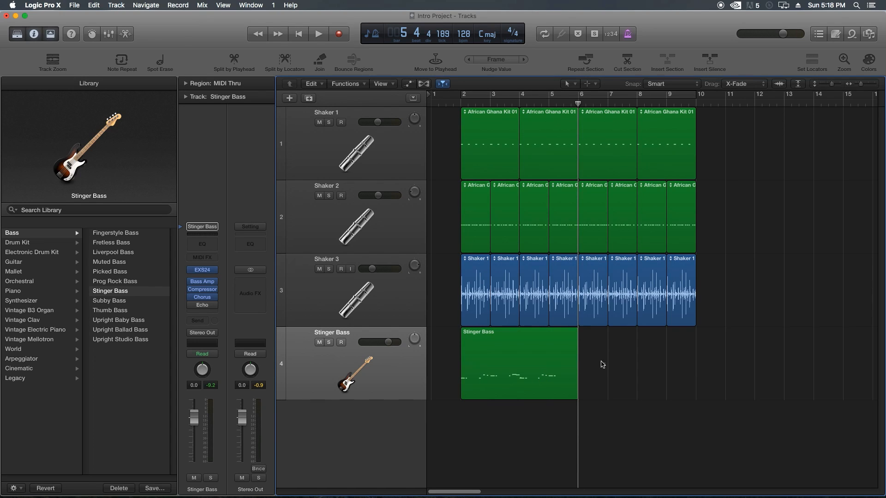
Step: Open the recorded Stinger Bass region in the Piano Roll and enlarge the editor area
click(566, 368)
click(627, 371)
double_click(565, 368)
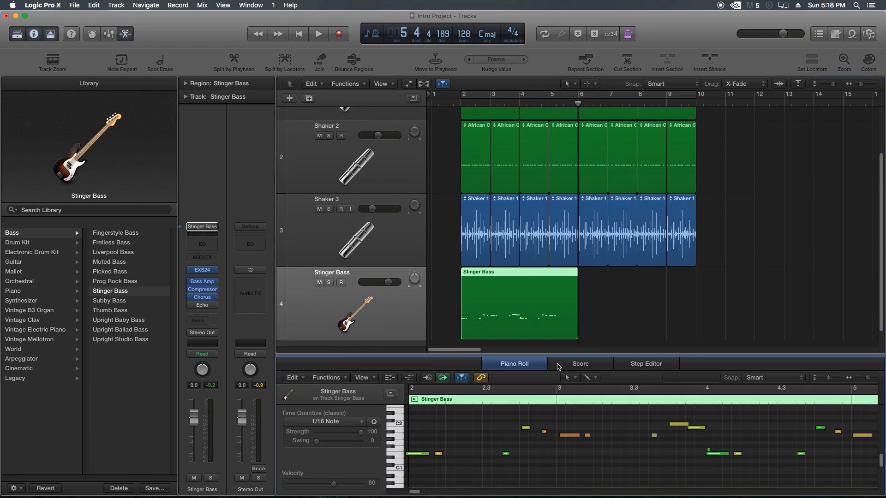
drag(557, 355, 544, 248)
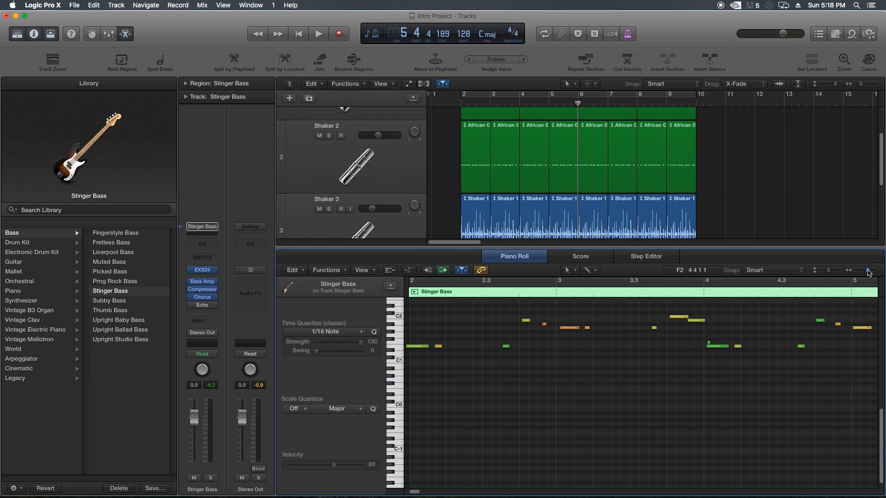
Step: Delete the stray short note directly above the long note at the start of bar 4 in the Stinger Bass region
drag(868, 271, 866, 270)
scroll(692, 412, up, 2)
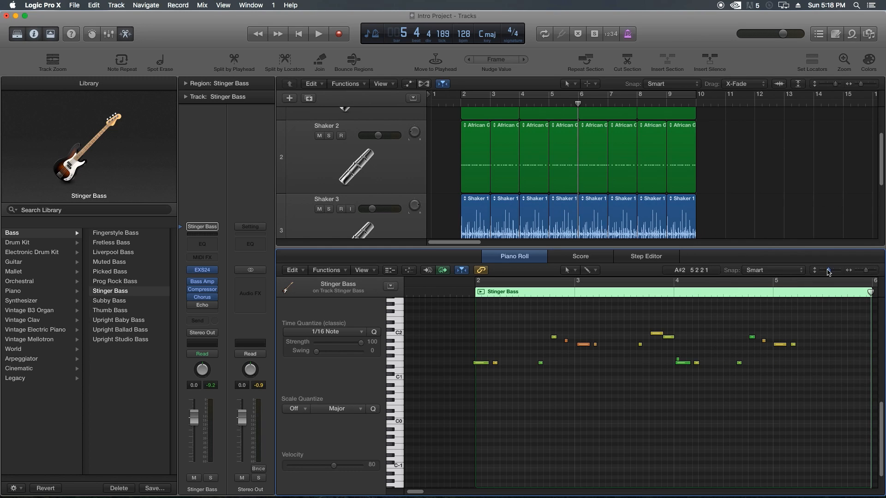
drag(827, 270, 835, 270)
scroll(793, 379, up, 6)
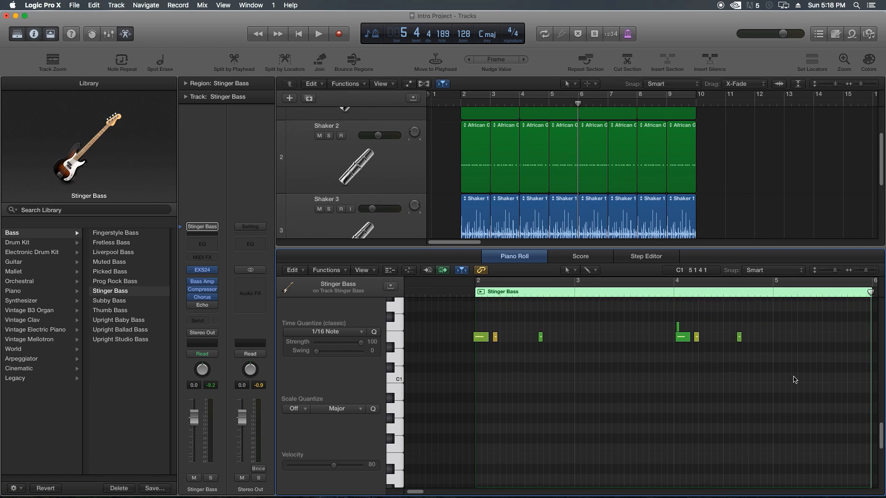
drag(866, 270, 868, 271)
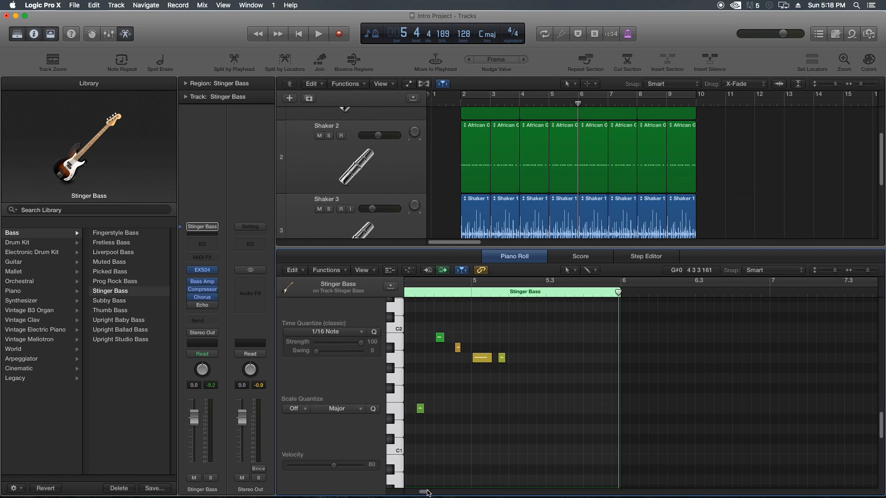
scroll(415, 491, left, 10)
scroll(416, 493, left, 3)
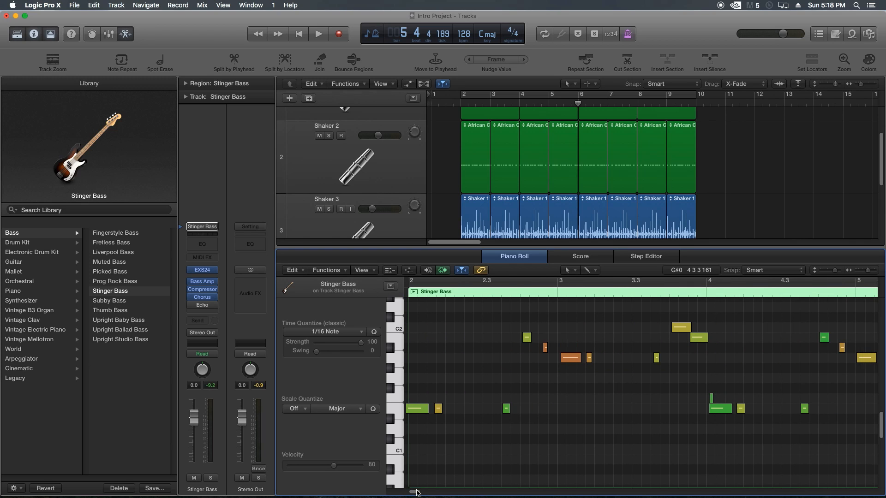
drag(868, 271, 866, 271)
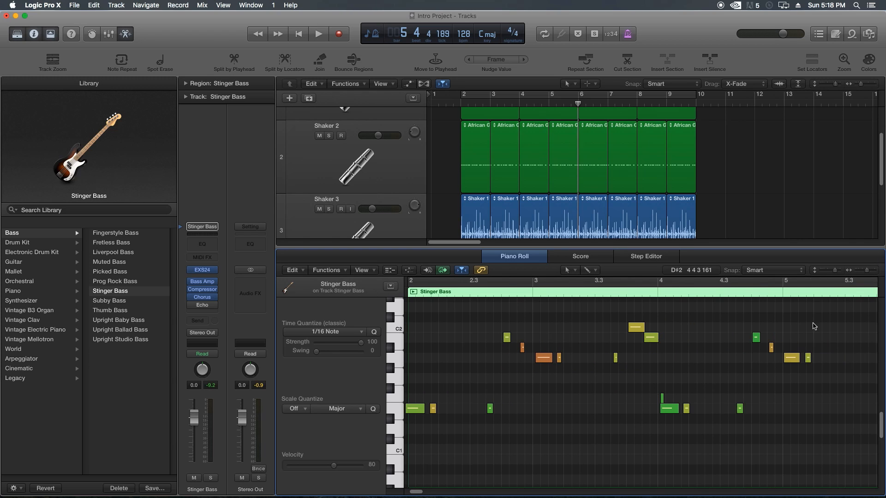
drag(647, 383, 688, 403)
drag(706, 364, 644, 405)
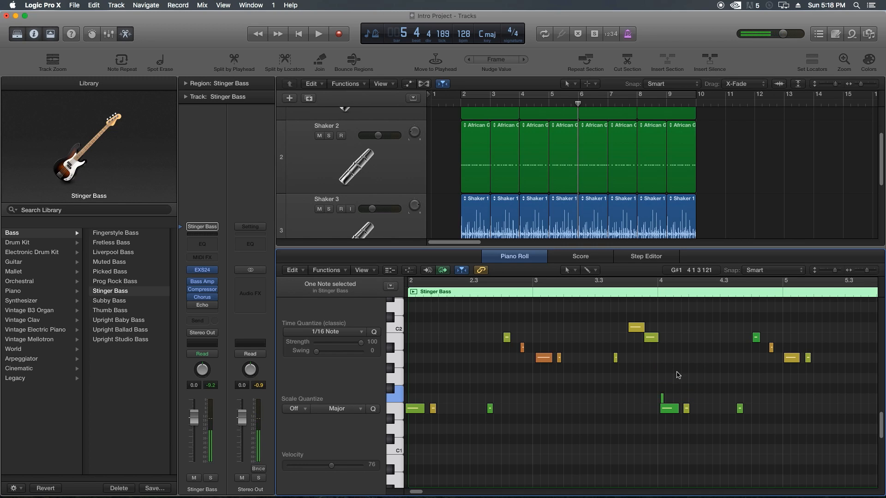
drag(679, 372, 643, 395)
key(Delete)
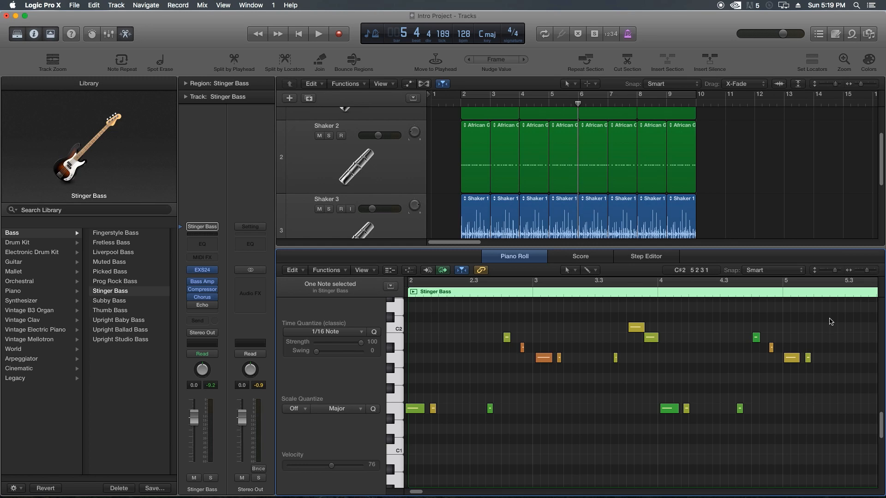
Step: Quantize all notes of the Stinger Bass region to 1/16 notes
drag(830, 321, 397, 461)
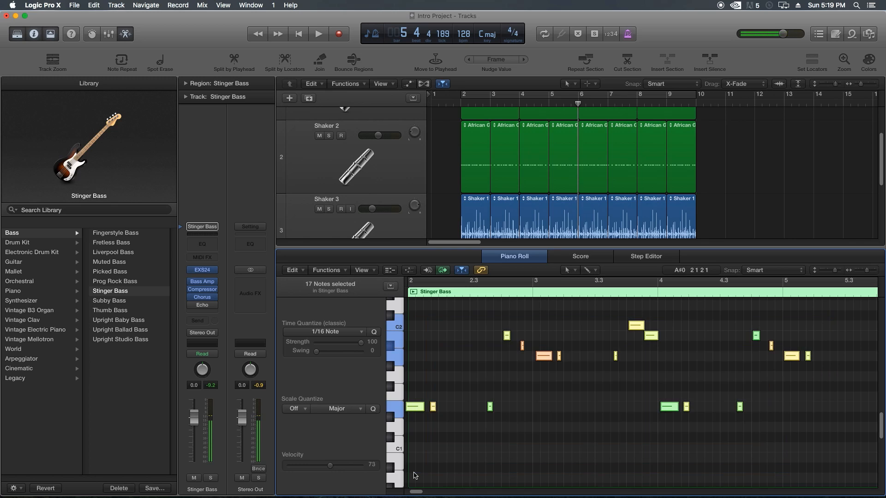
click(318, 332)
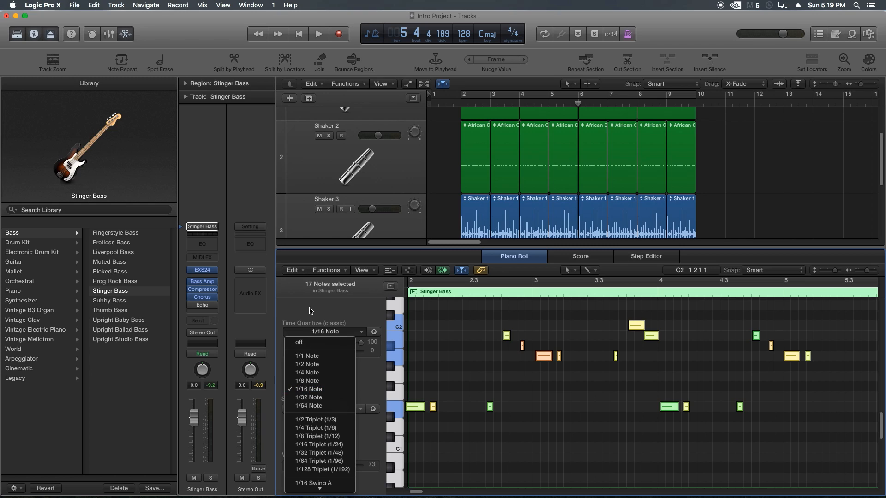
click(308, 390)
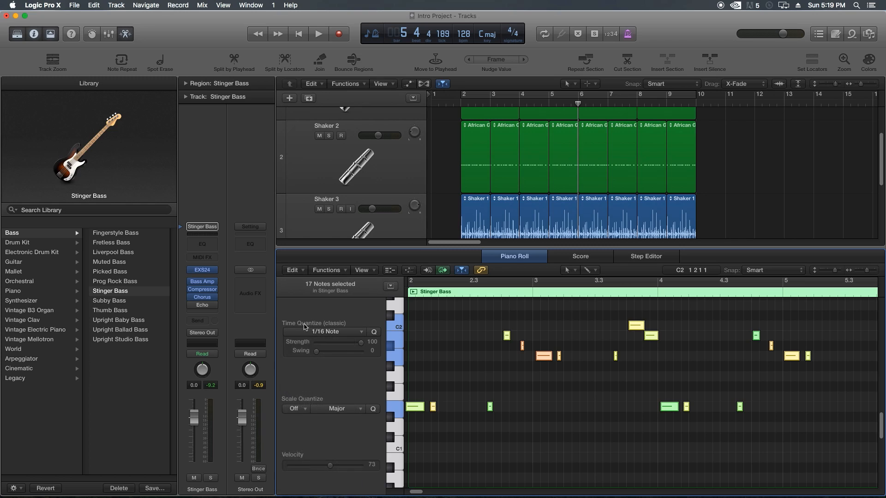
click(375, 333)
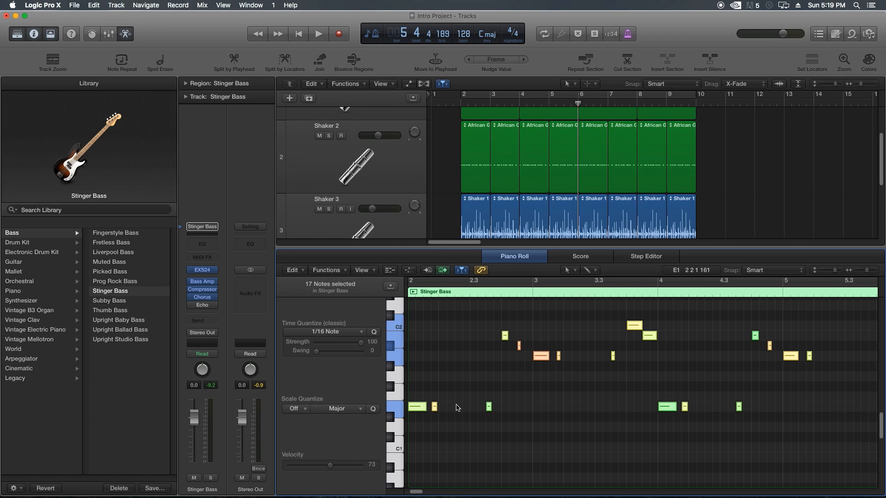
click(726, 354)
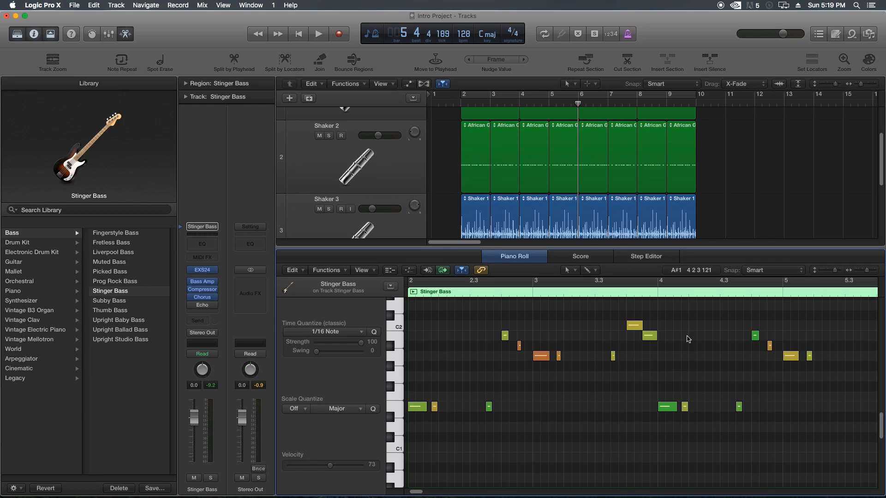
Step: Close the Piano Roll and leave the Stinger Bass region deselected in the arrangement
key(p)
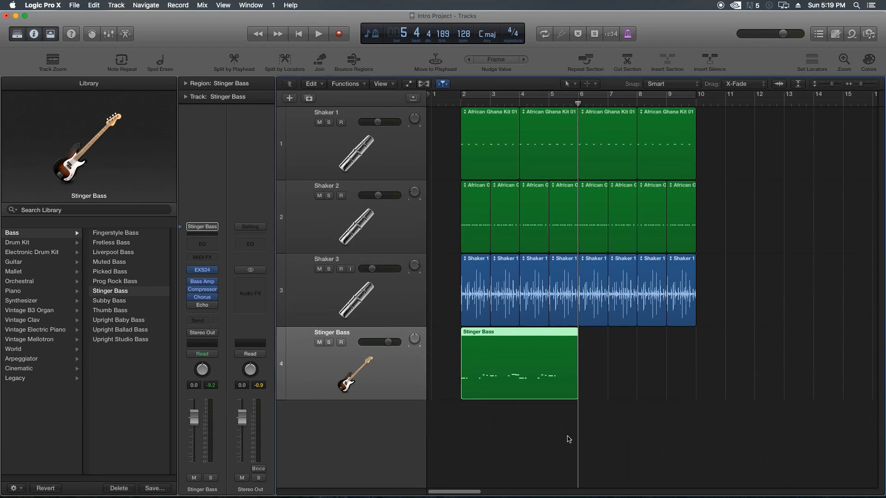
click(630, 355)
drag(723, 364, 549, 362)
click(633, 367)
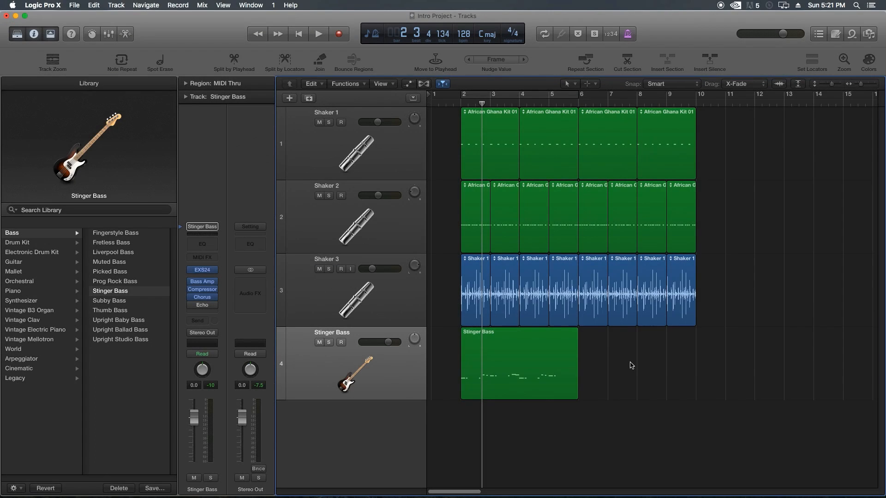
Step: Set the cycle range to the Stinger Bass region, bars 2 to 6, and toggle cycle mode, leaving it off
drag(631, 362, 567, 367)
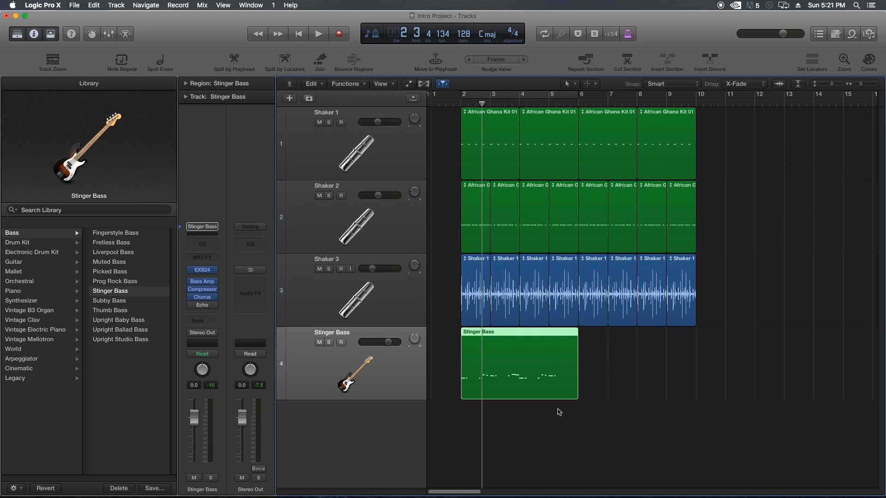
click(813, 60)
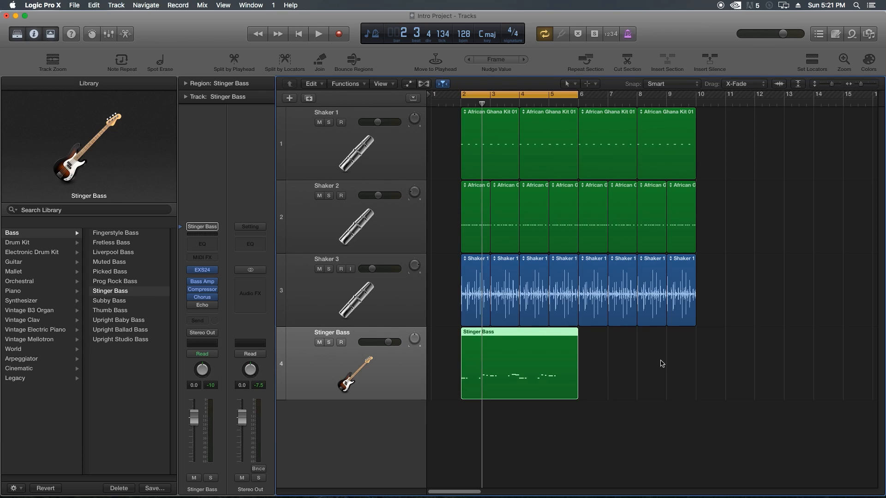
key(c)
key(c)
key(c)
click(630, 364)
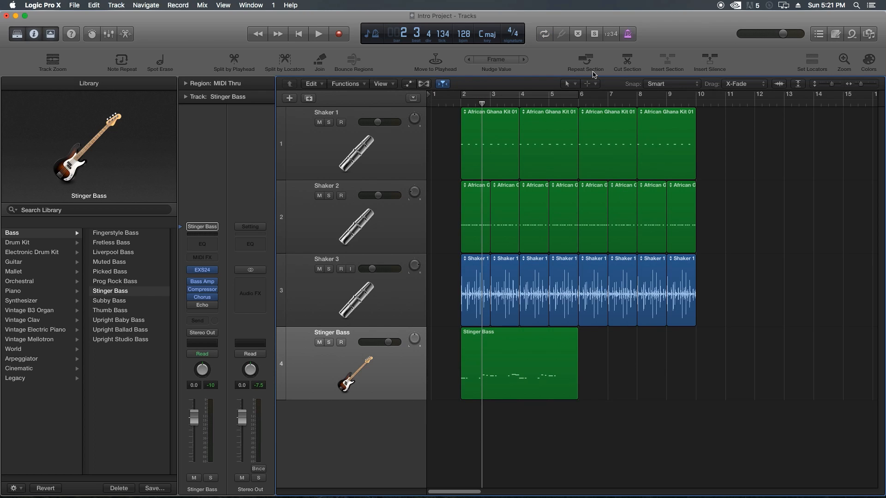
Step: Select the Stinger Bass region, move the playhead to bar 12 beat 2, and play from the selected region's start
click(574, 362)
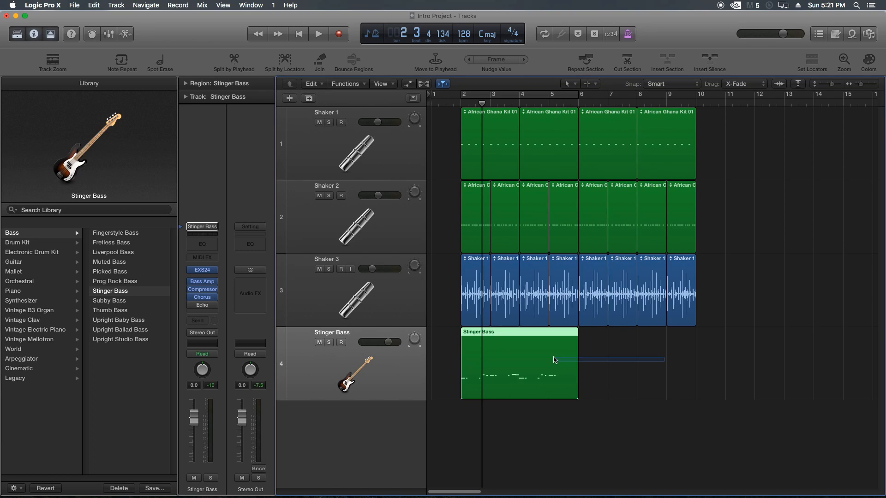
drag(637, 102, 762, 103)
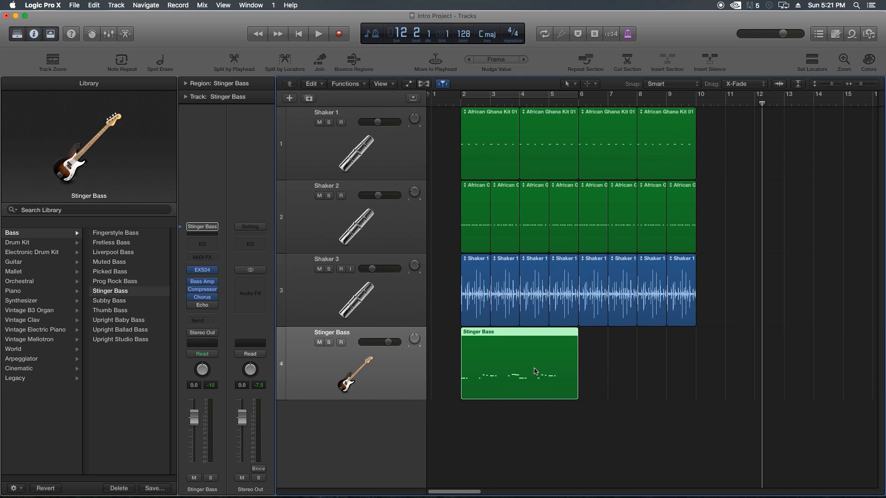
key(shift+space)
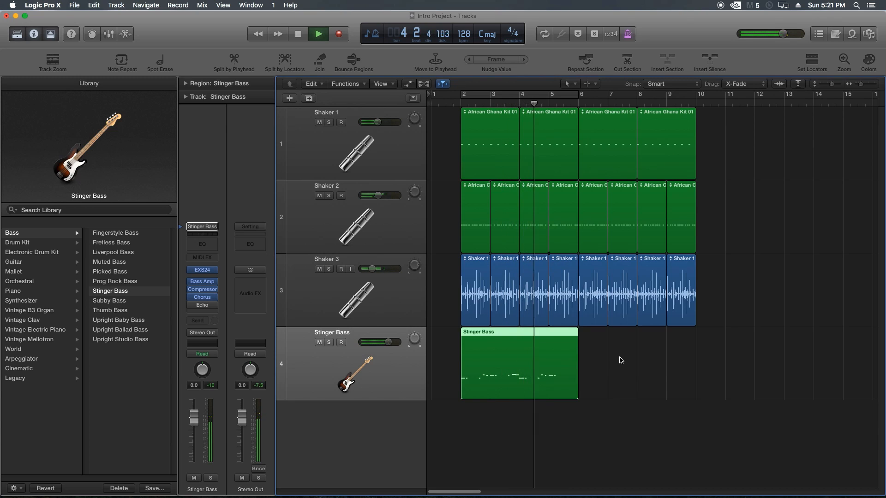
key(space)
Step: Select the shaker regions in bars 8 and 9 on all three shaker tracks and play briefly from the selection
drag(731, 152, 649, 385)
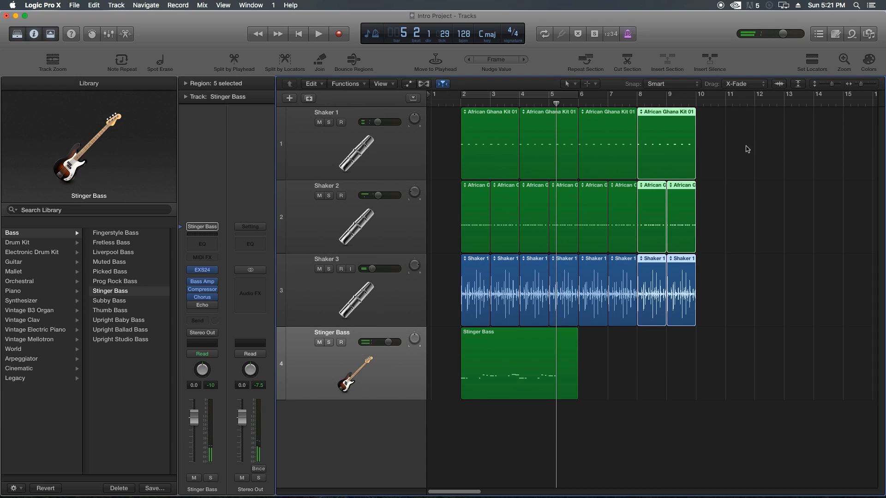
drag(746, 147, 664, 279)
key(shift+space)
key(space)
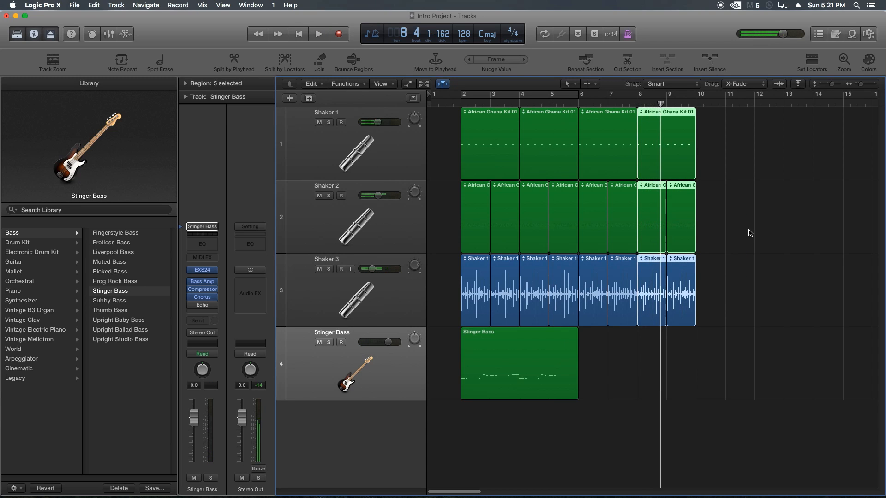
Step: Repeat the Stinger Bass region once so the copy spans bars 6 to 10
click(748, 232)
drag(705, 361, 538, 357)
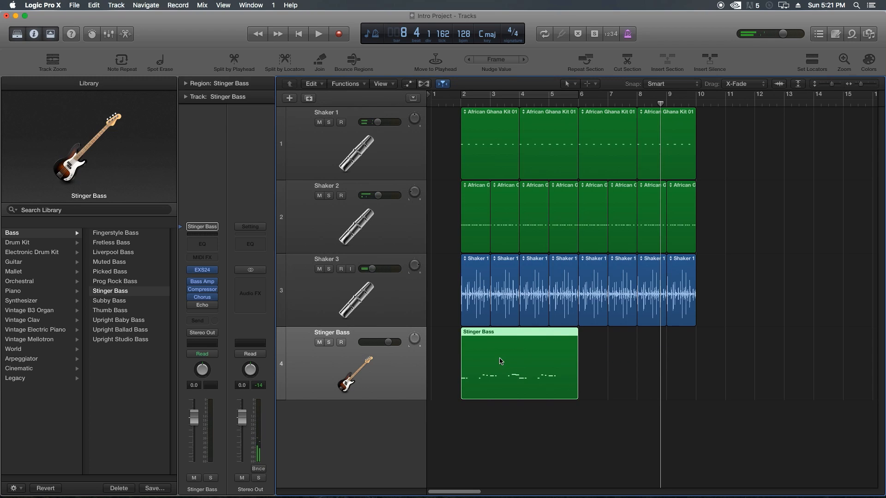
key(super+r)
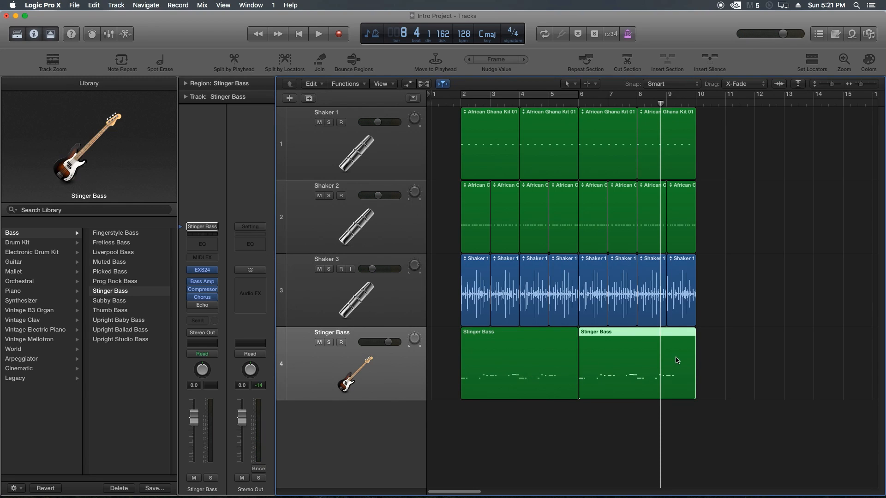
click(725, 357)
Step: Play the arrangement from just before bar 2 to bar 10, then zoom the timeline out horizontally
click(456, 103)
key(space)
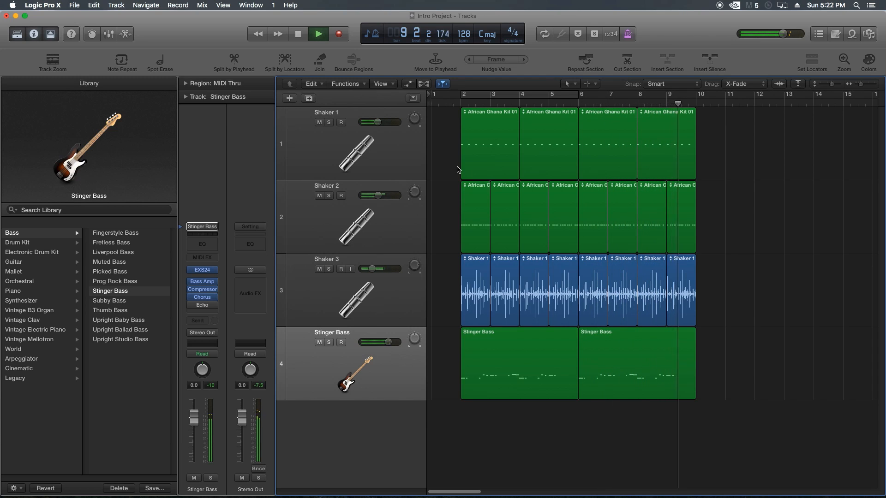
key(space)
key(super+Left)
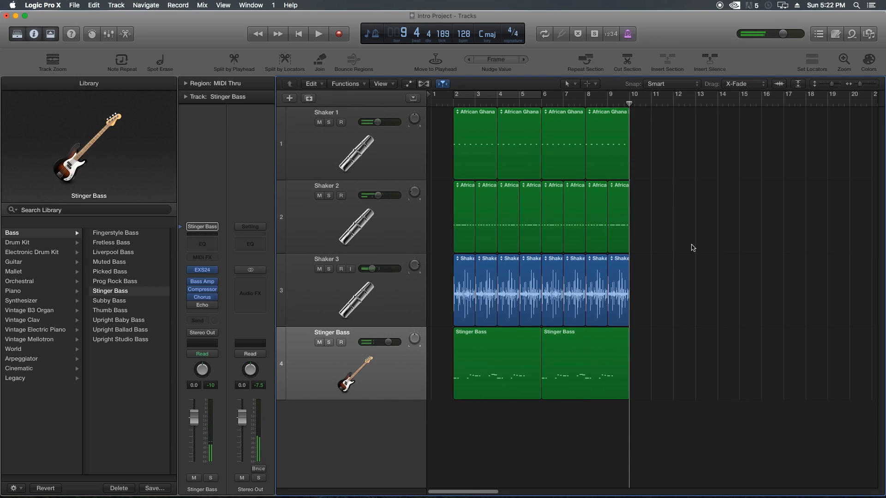
Step: Repeat all shaker and Stinger Bass regions once so the copies span bars 10 to 18
drag(750, 135, 436, 396)
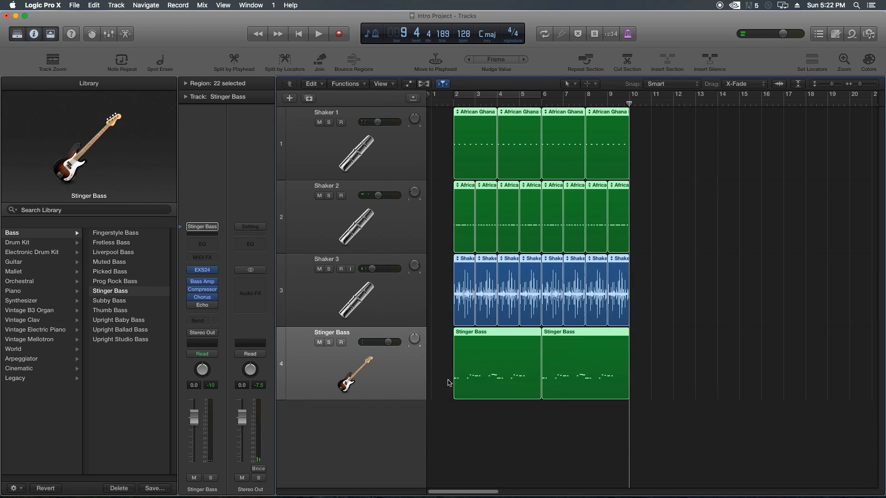
drag(742, 151, 438, 395)
key(super+r)
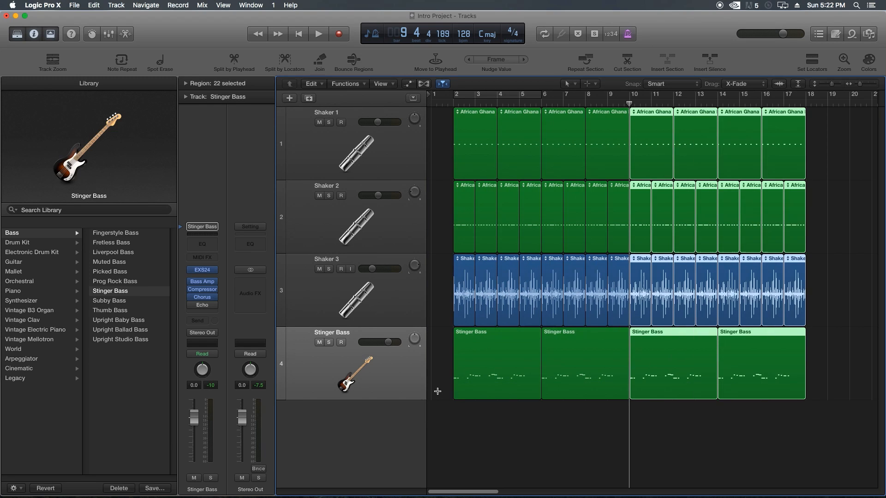
click(862, 259)
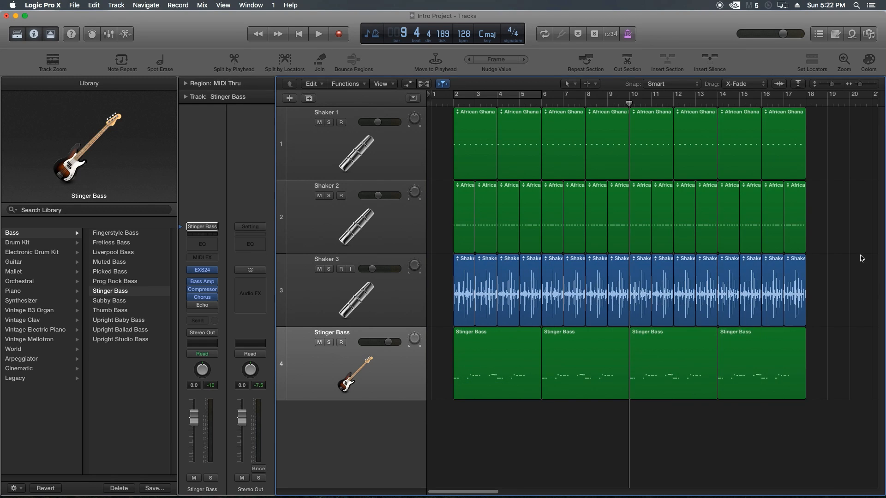
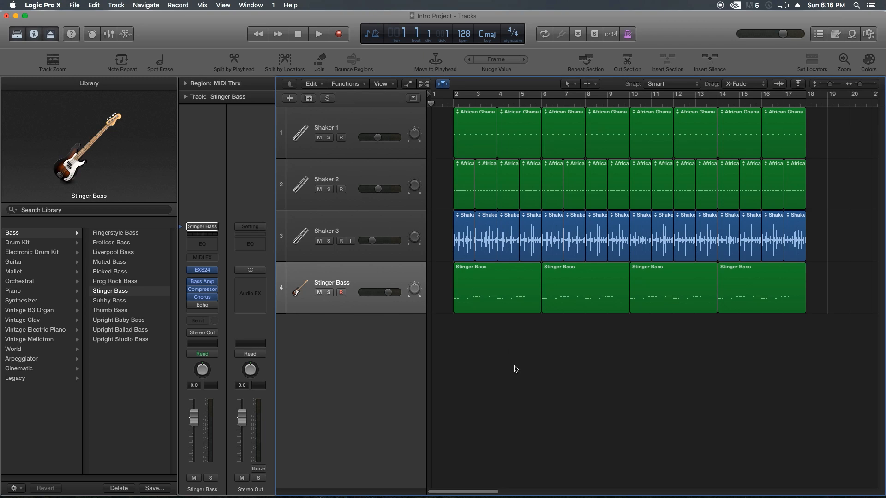
Step: Create a new Drummer track with the Rock genre and Output 1 + 2
click(120, 5)
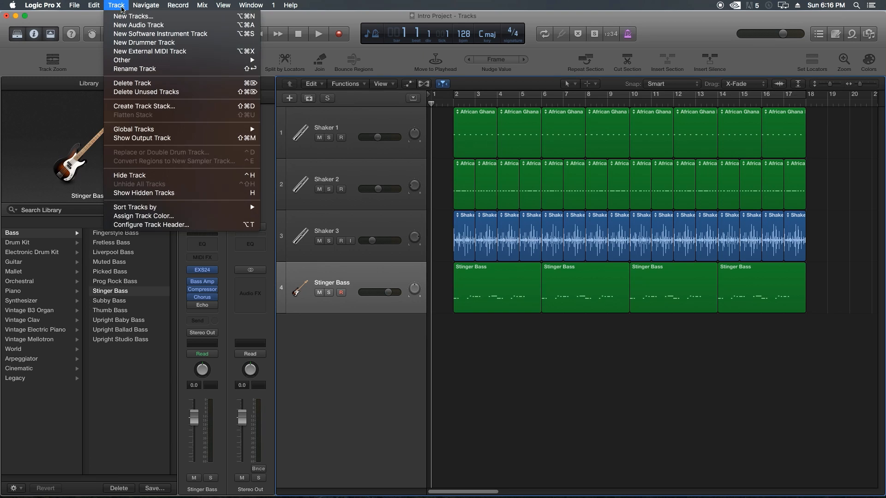
click(120, 18)
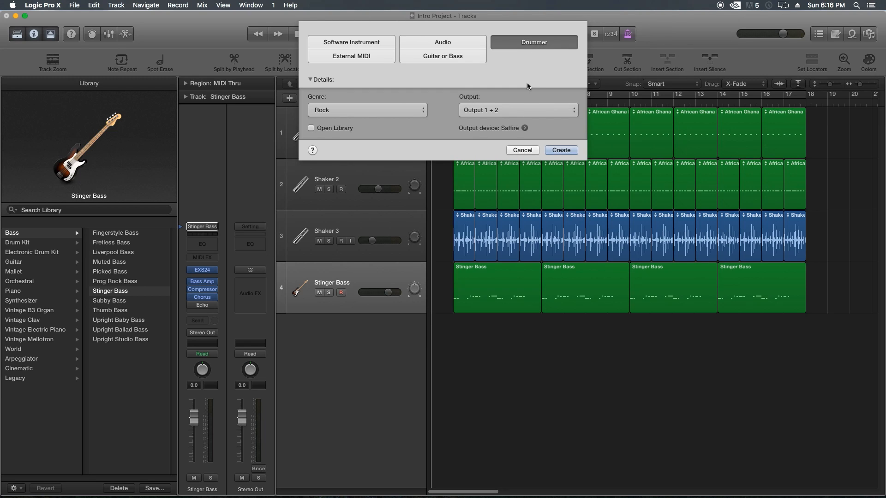
click(388, 110)
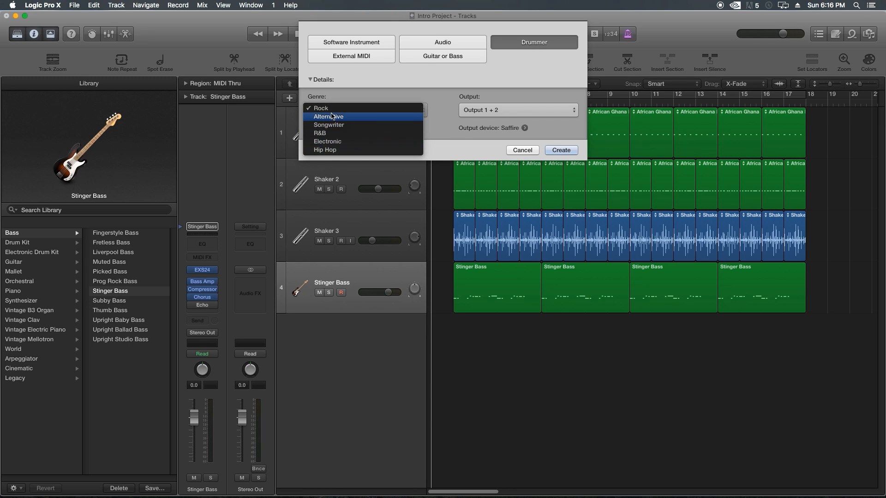
click(344, 88)
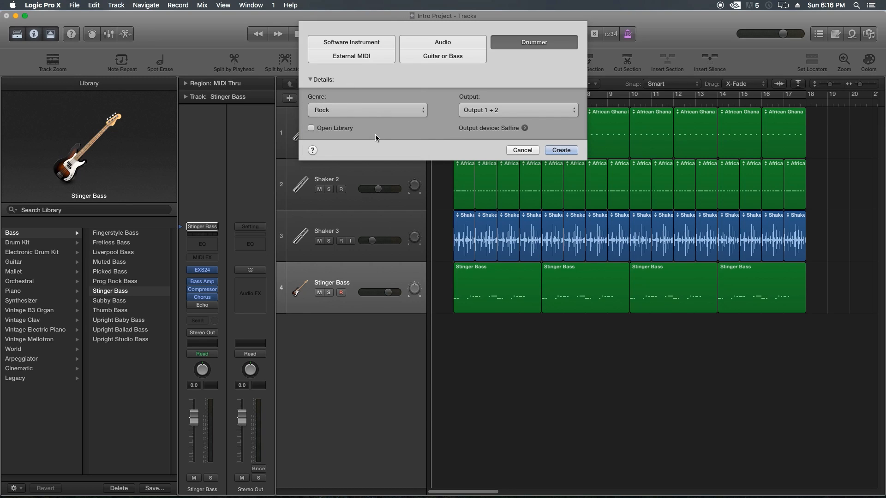
click(561, 150)
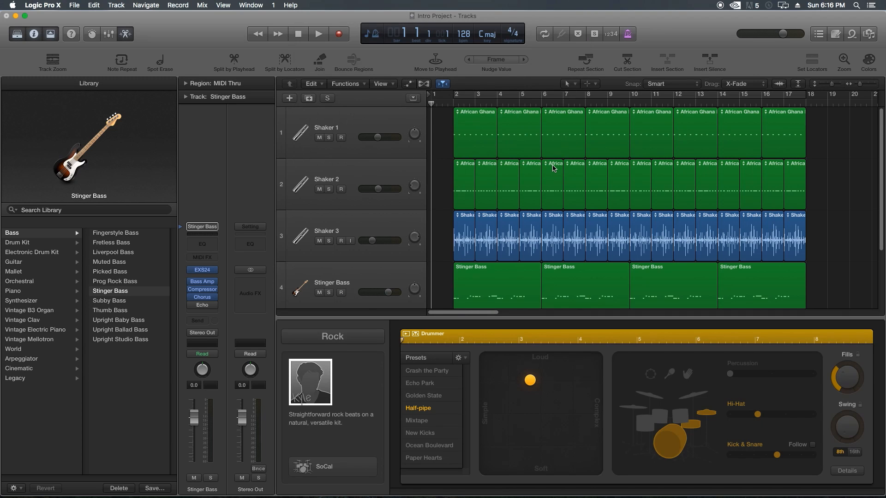
Step: Move both Drummer regions on the SoCal track one bar later so they start at bar 2
click(339, 270)
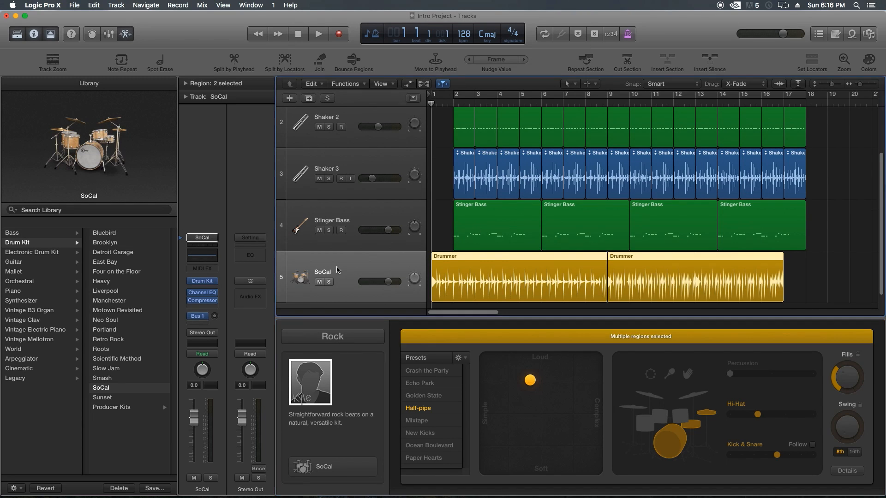
drag(820, 269, 639, 284)
drag(823, 264, 589, 286)
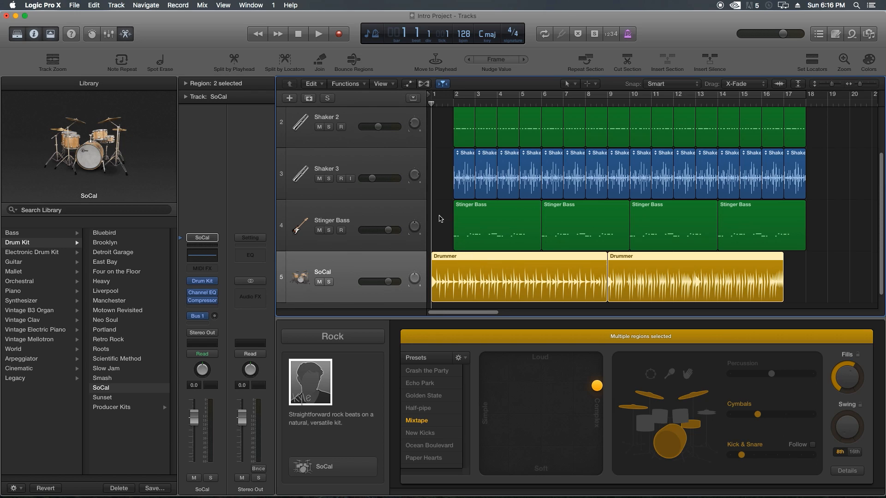
drag(469, 274, 490, 276)
click(444, 282)
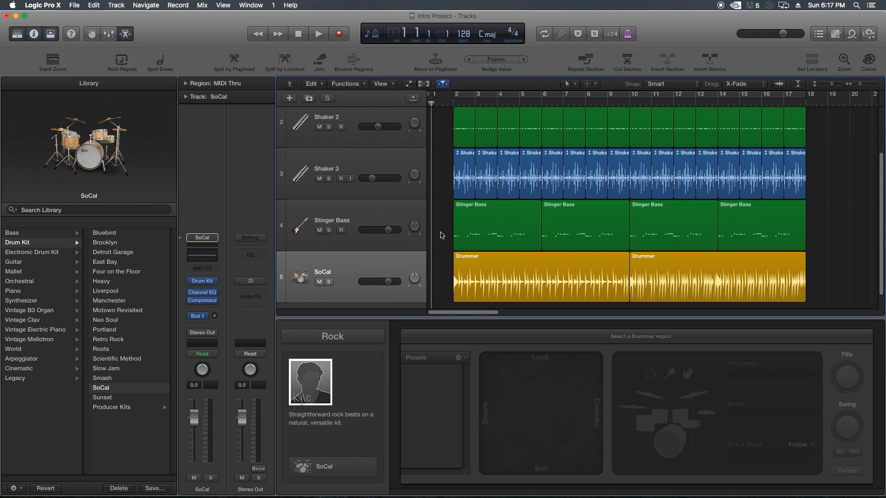
Step: Select the first Drummer region and play the arrangement from the start into bar 11
click(492, 265)
click(434, 274)
click(475, 285)
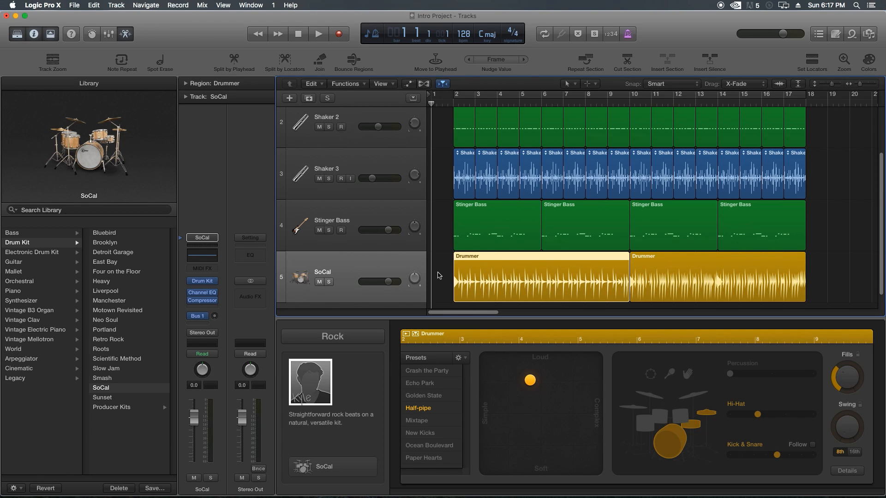
key(space)
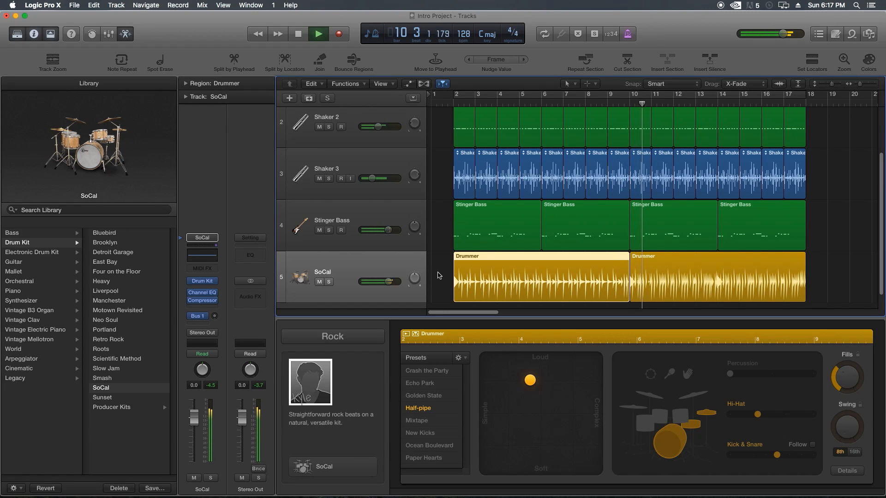
key(space)
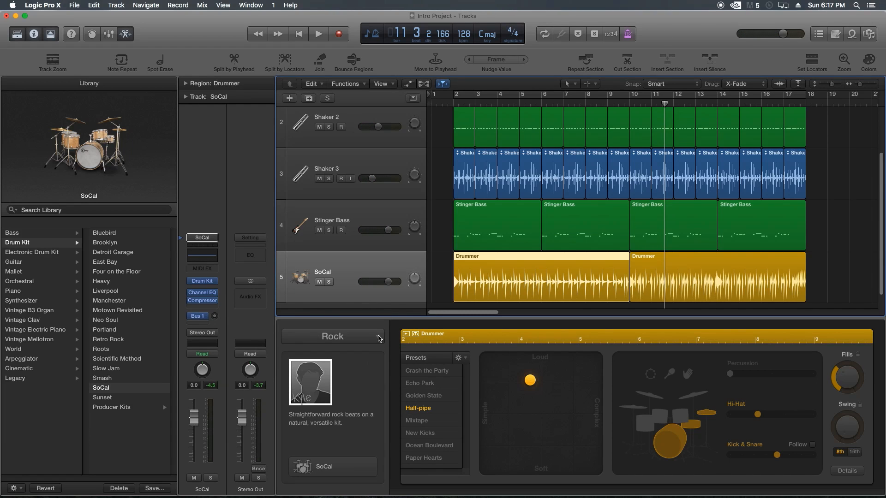
Step: Change the drummer genre to Alternative and choose the indie rock drummer who plays the Brooklyn kit
click(339, 340)
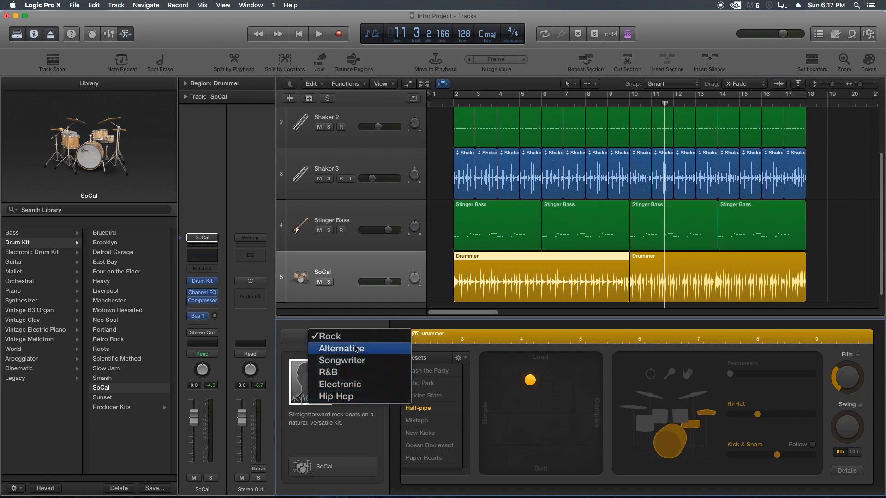
click(355, 340)
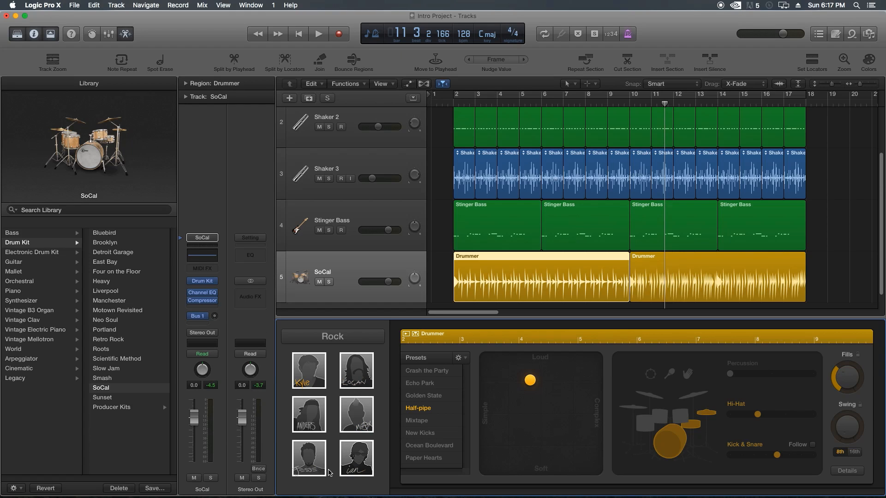
click(343, 340)
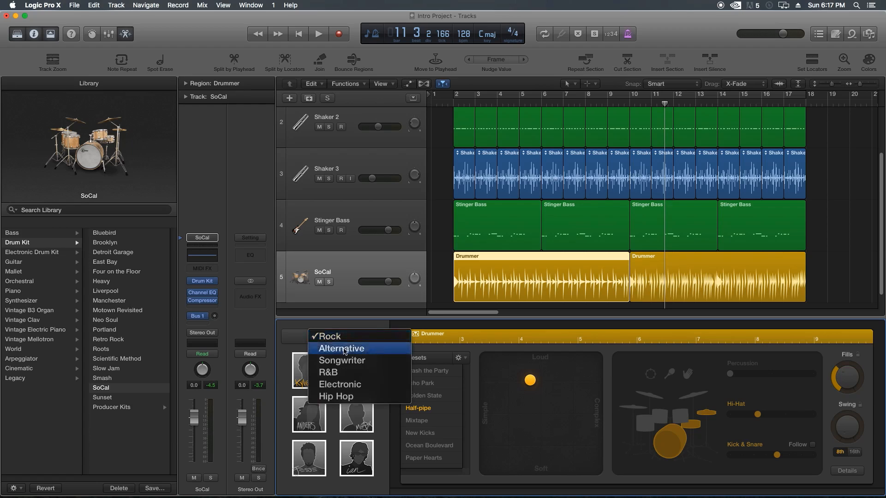
click(344, 350)
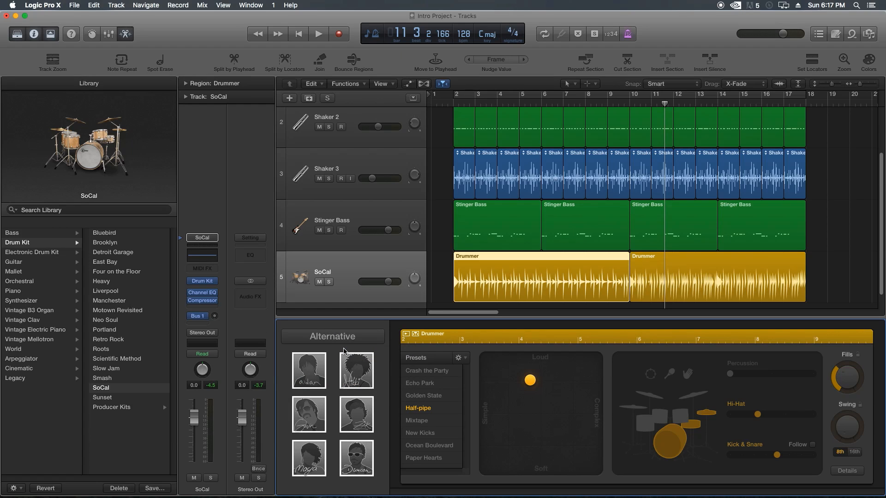
click(318, 419)
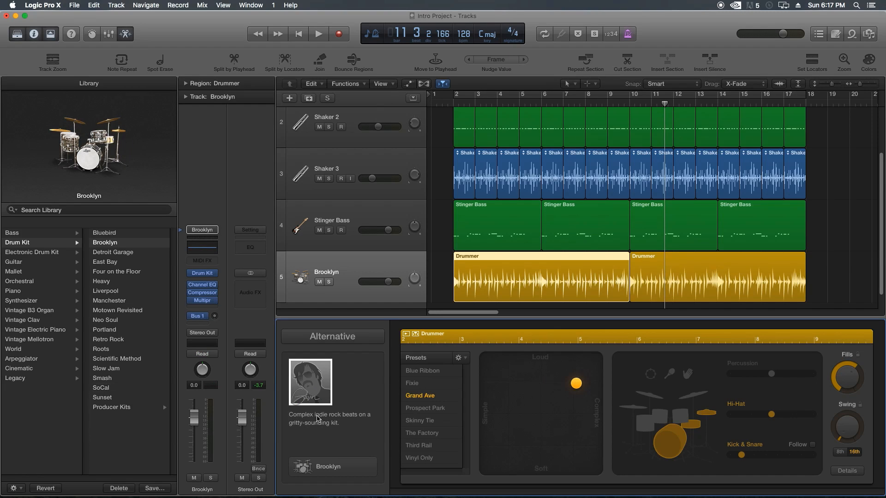
Step: Turn on cycle mode for bars 2 to 18 and play the arrangement into bar 12, leaving the first Drummer region selected
click(802, 278)
click(822, 283)
key(c)
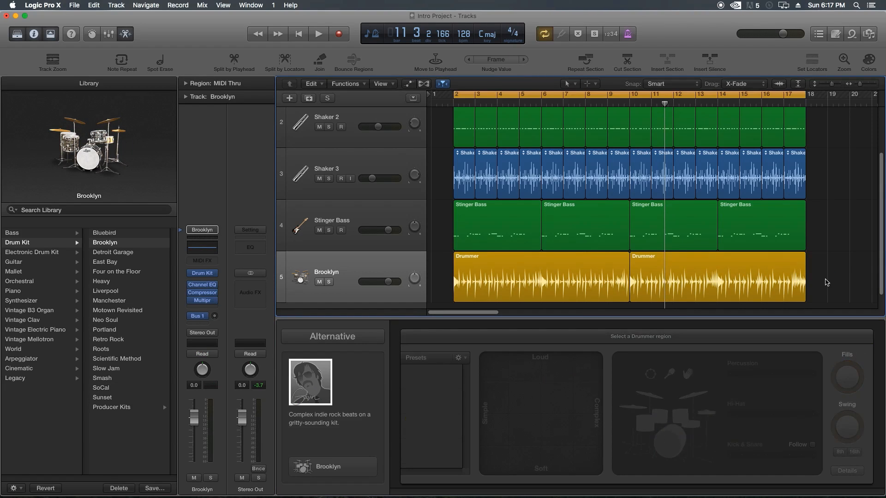
key(space)
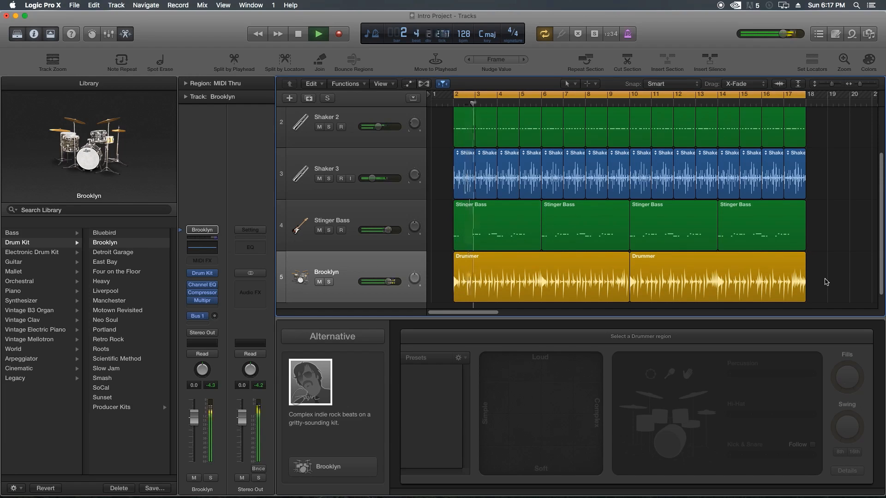
drag(826, 282, 615, 279)
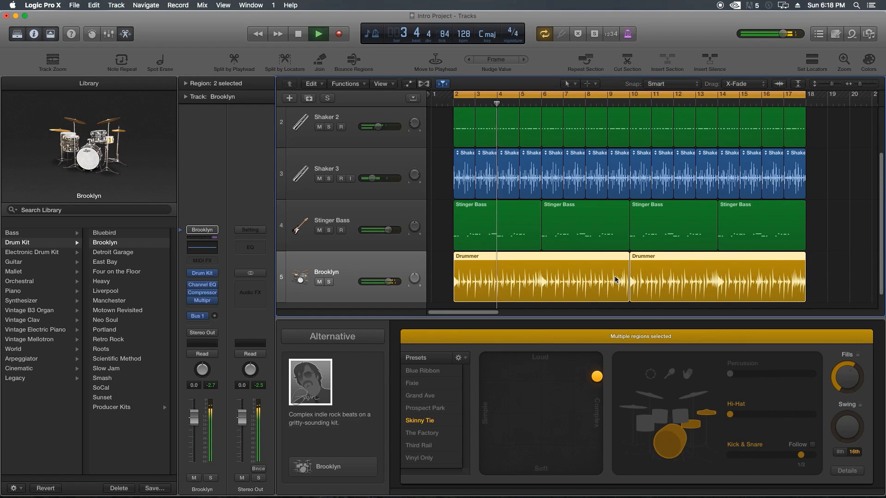
click(826, 262)
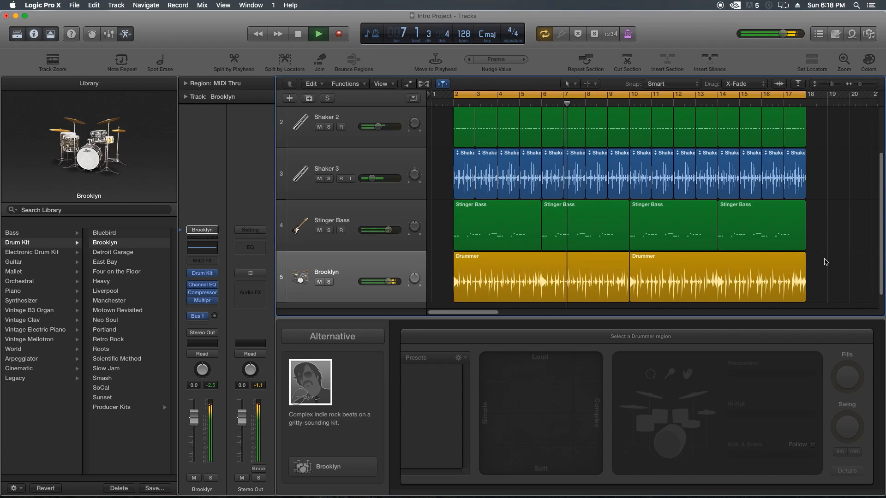
click(604, 289)
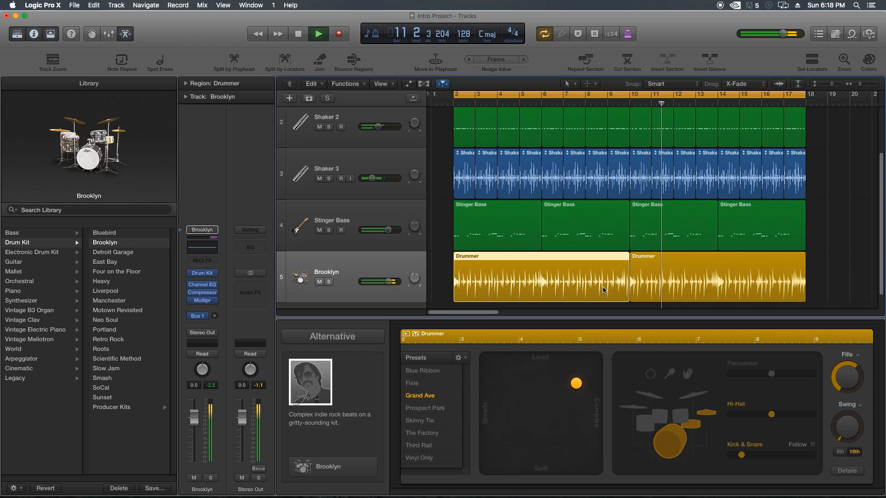
key(space)
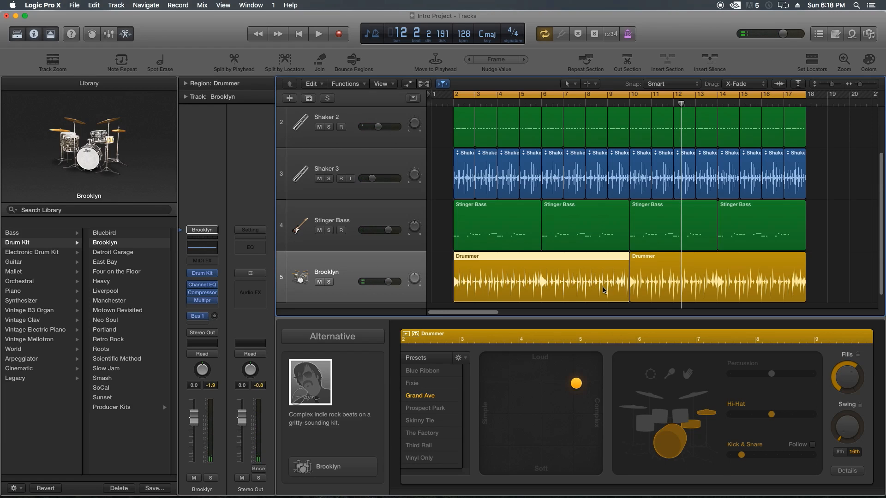
Step: Delete the second Drummer region and set the locators to the remaining one, cycling bars 2 to 10
click(665, 281)
key(Delete)
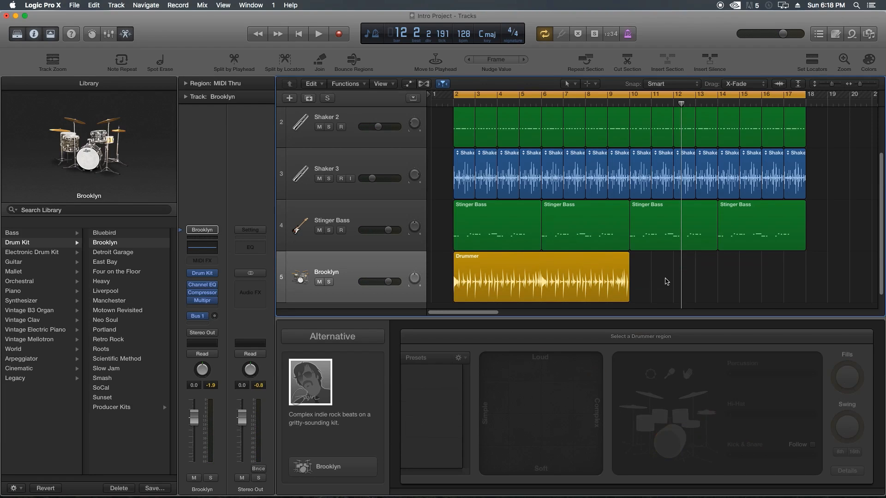
drag(653, 290, 612, 286)
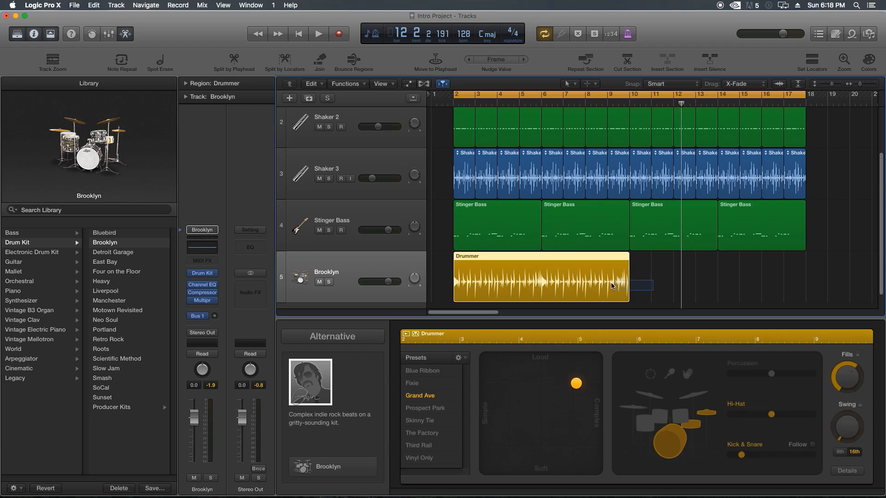
click(812, 64)
click(682, 282)
click(573, 280)
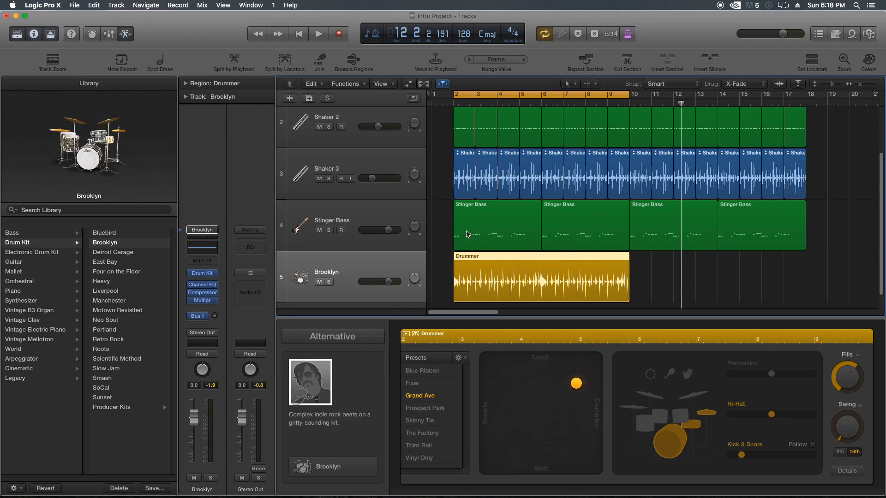
Step: Enable Follow for Kick & Snare in the selected Drummer region, with Stinger Bass as the track to follow
click(648, 277)
click(591, 282)
click(812, 445)
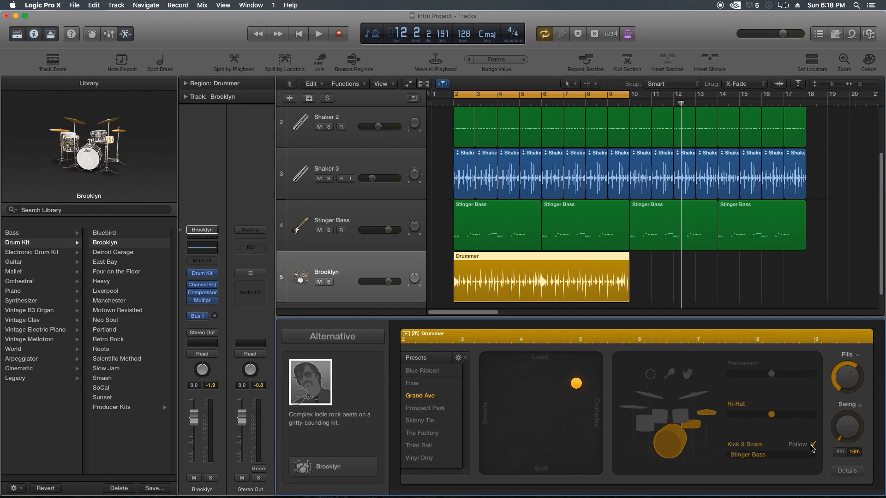
click(738, 457)
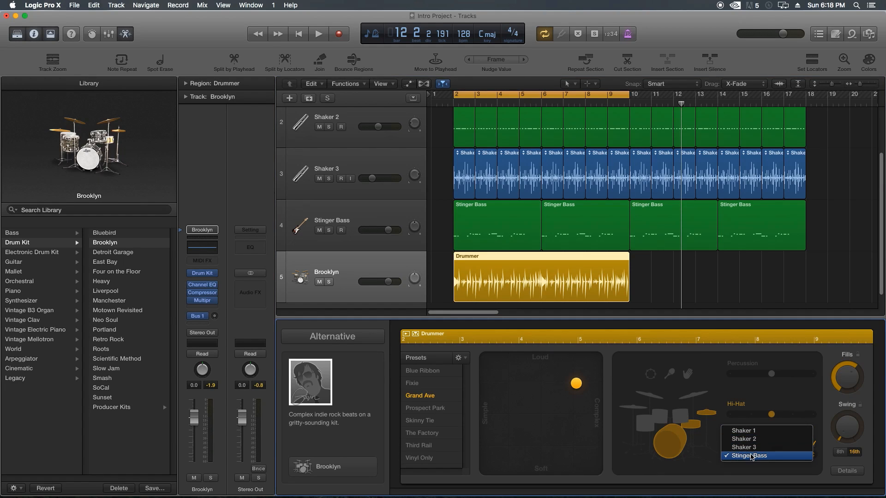
click(751, 457)
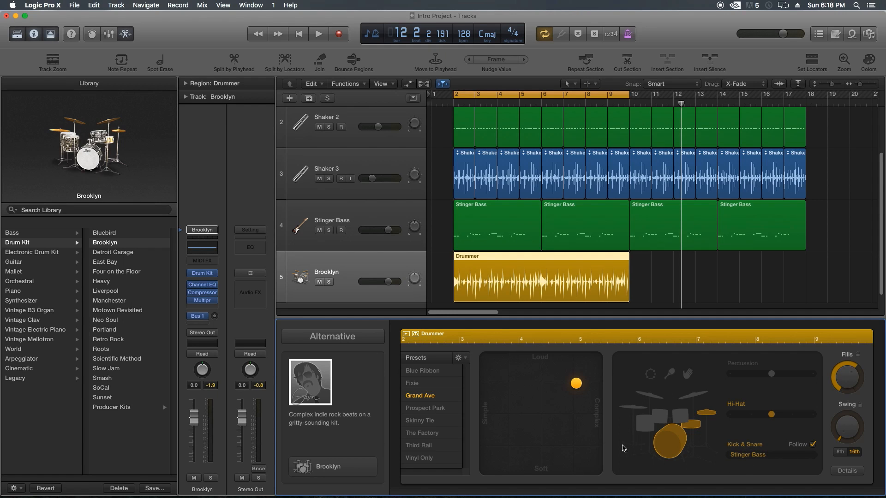
Step: Play the cycle from bar 2 into bar 6 to hear the drums with the bass, and reselect the Drummer region
key(space)
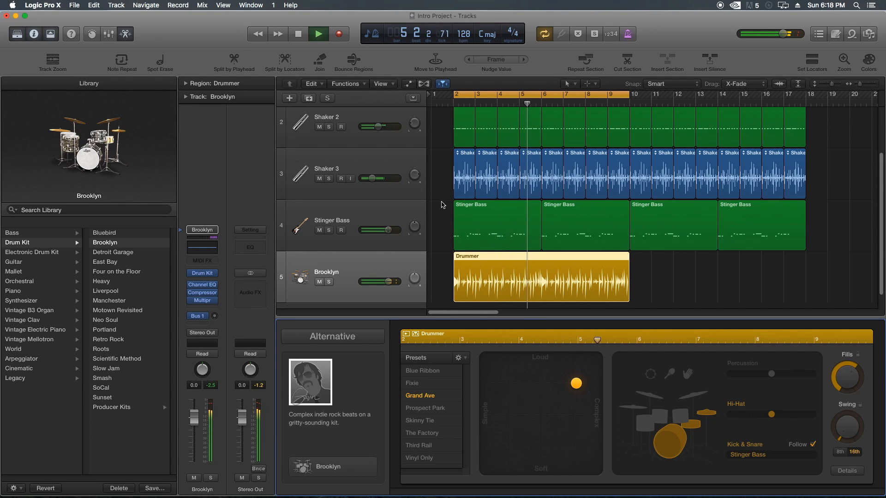
key(space)
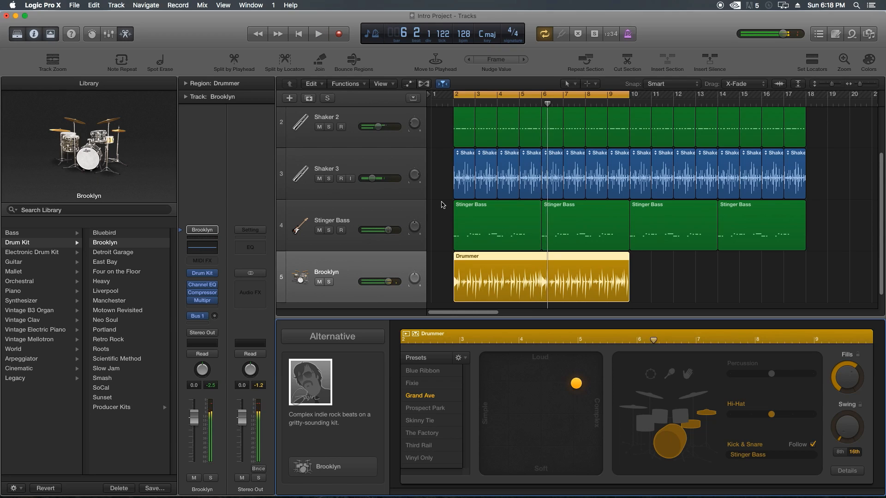
click(647, 278)
click(572, 284)
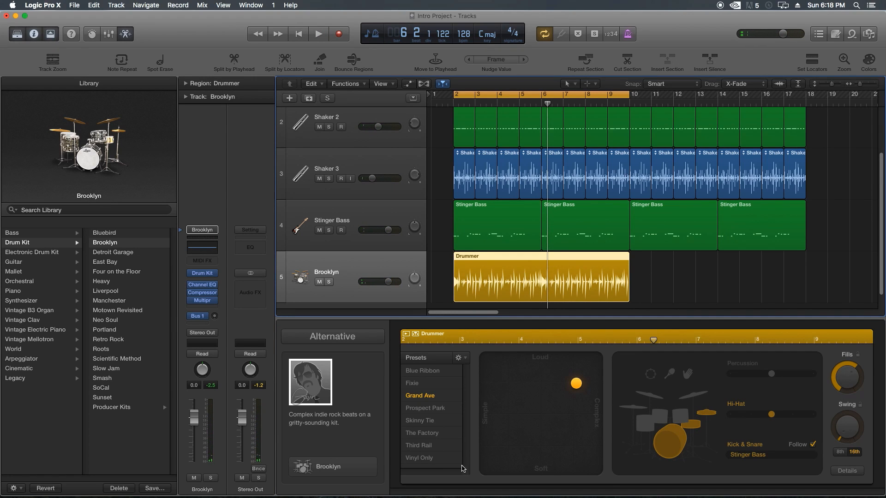
Step: Load the Prospect Park preset in the Drummer region and solo the Brooklyn track while playing the cycle into bar 6
click(432, 408)
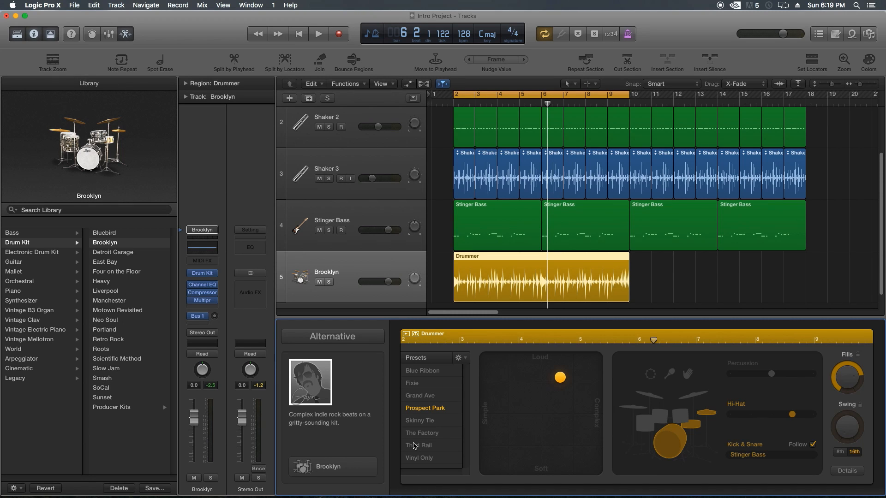
key(space)
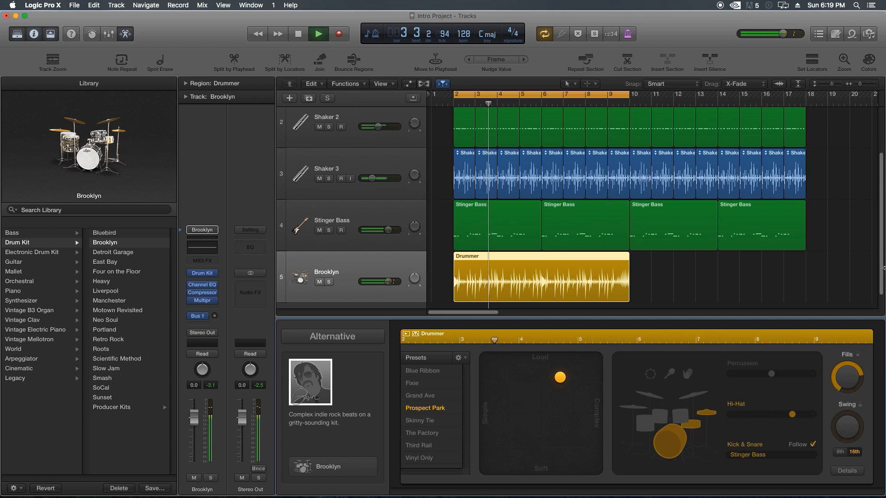
click(327, 282)
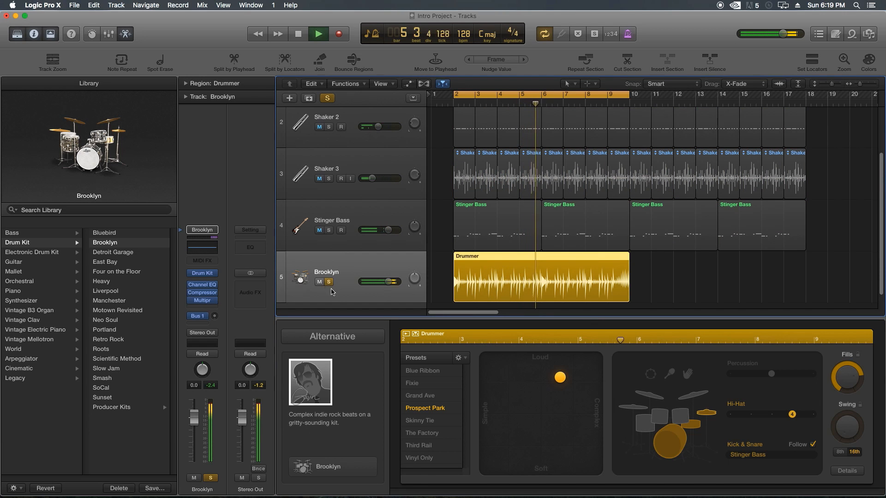
key(space)
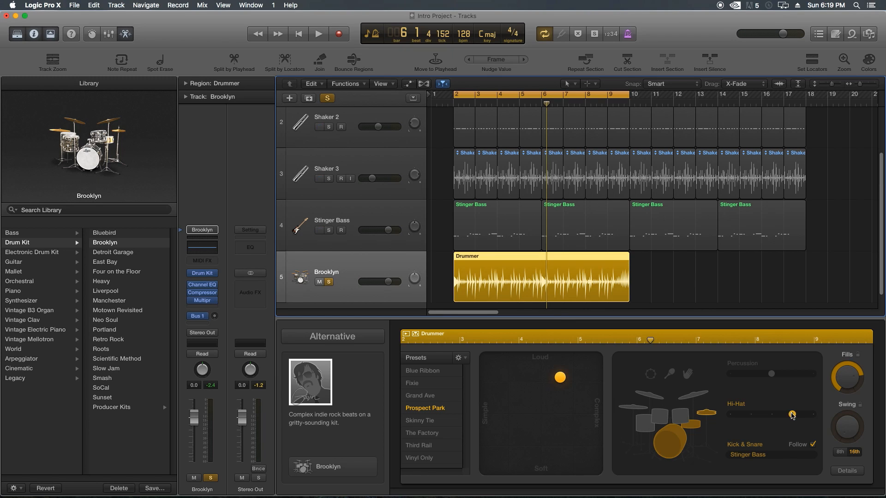
Step: Lower the Drummer's Hi-Hat variation to the middle of its range and play the soloed drums into bar 4
drag(792, 413, 783, 413)
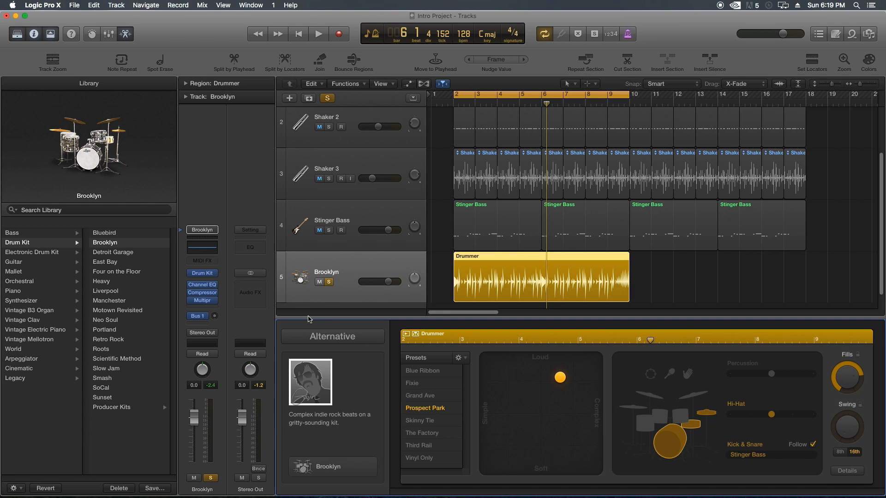
key(space)
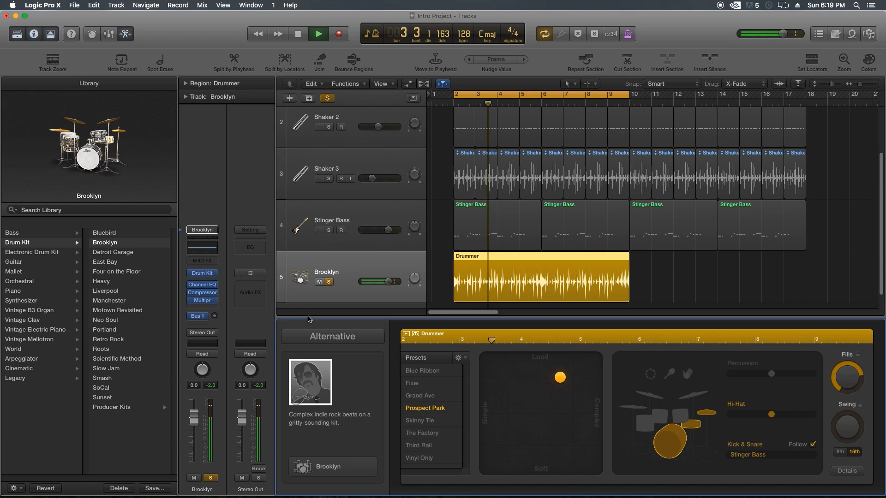
key(space)
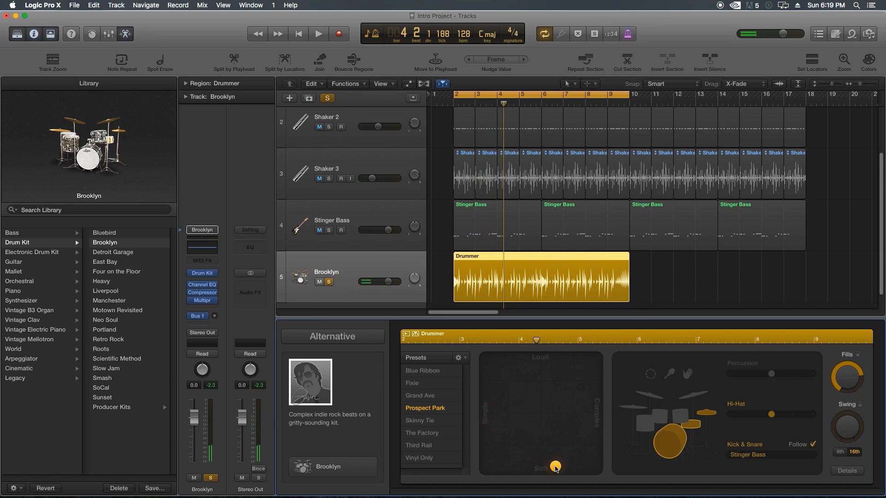
Step: Try different Drummer feel positions, set the puck to the Loud and Complex extreme, and play the cycle to hear it
drag(555, 467, 594, 433)
drag(558, 381, 454, 492)
drag(596, 358, 581, 378)
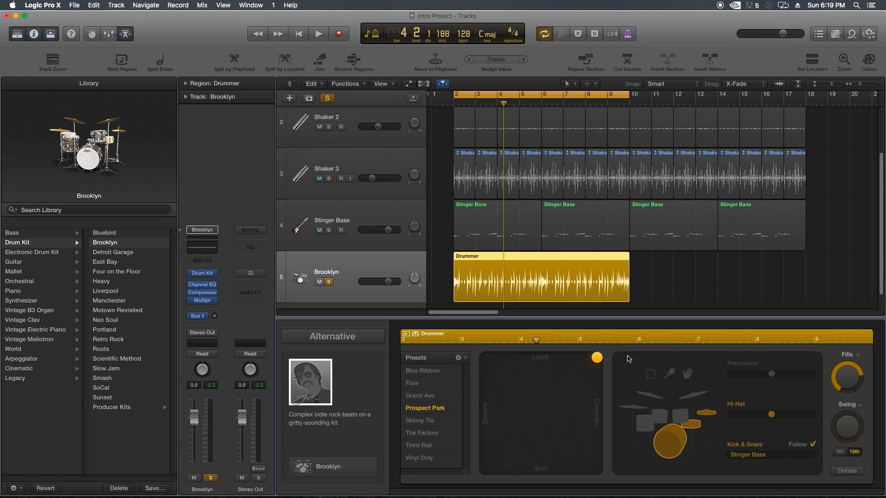
key(space)
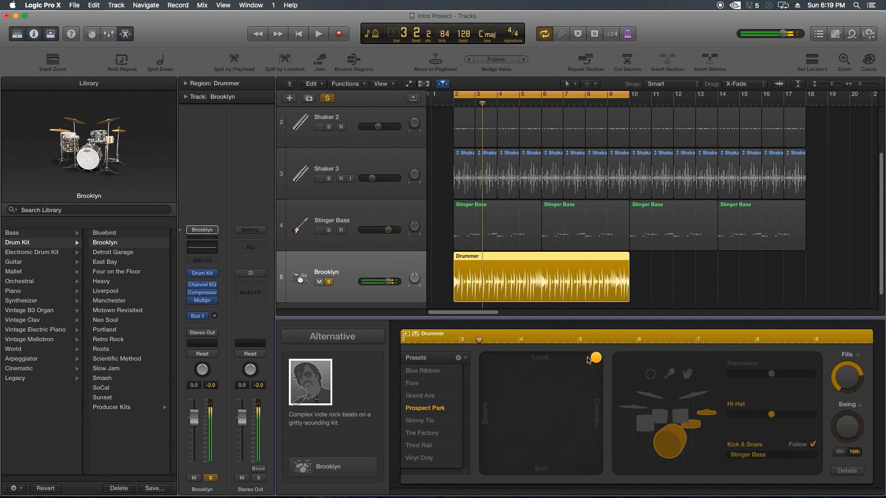
Step: Audition the Drummer region with the performance puck at the loud-simple, soft-simple and soft-complex corners of the pad
key(space)
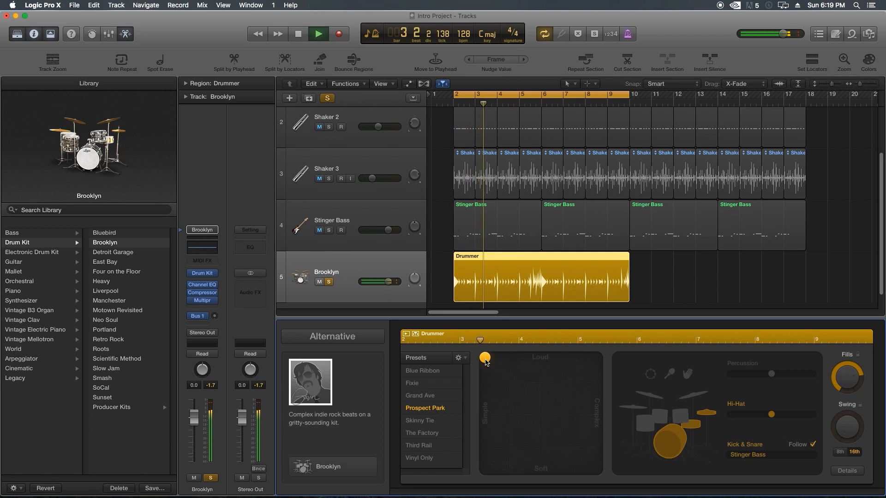
key(space)
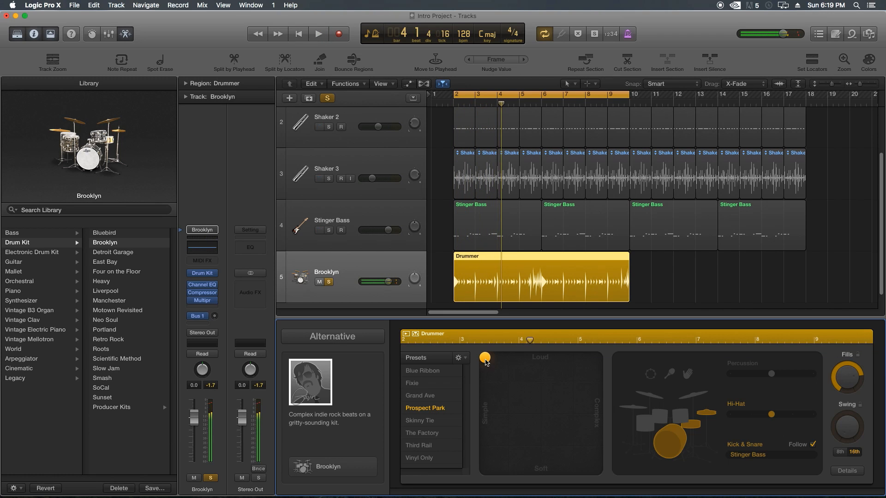
key(space)
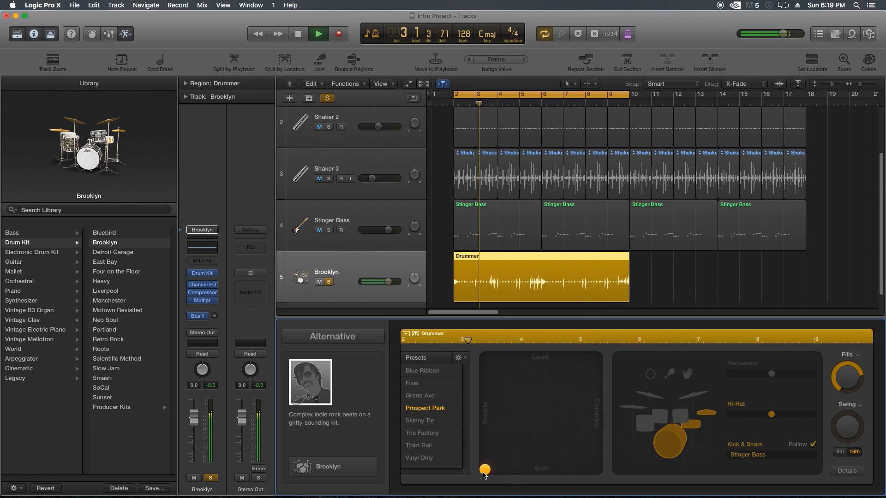
key(space)
drag(486, 471, 502, 482)
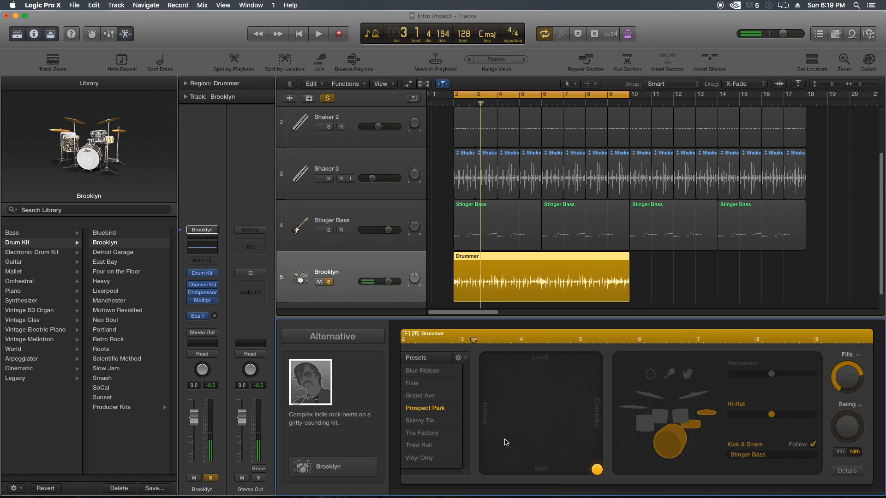
key(space)
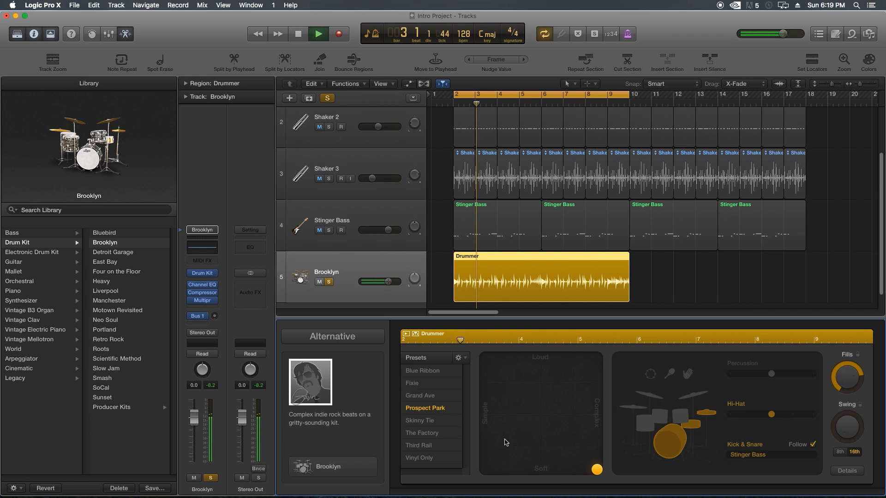
key(space)
Step: Set the Drummer region's puck to fairly loud and slightly complex on the performance pad and play the result
drag(597, 470, 546, 385)
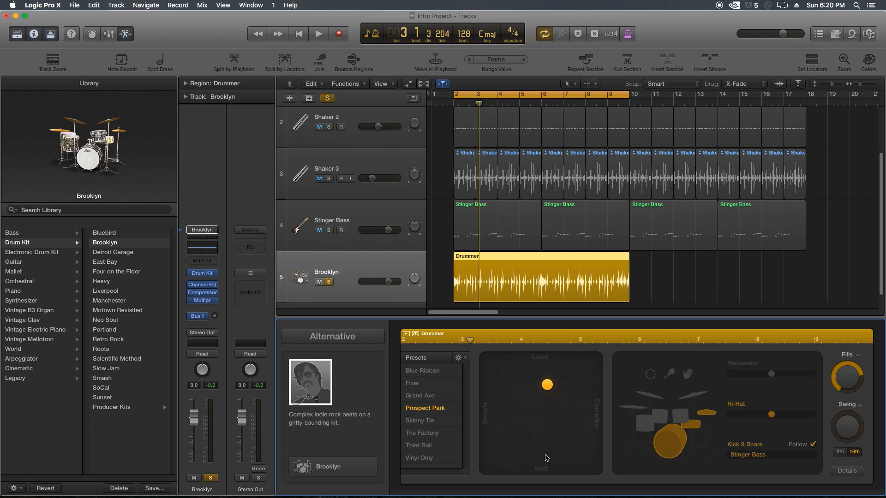
key(space)
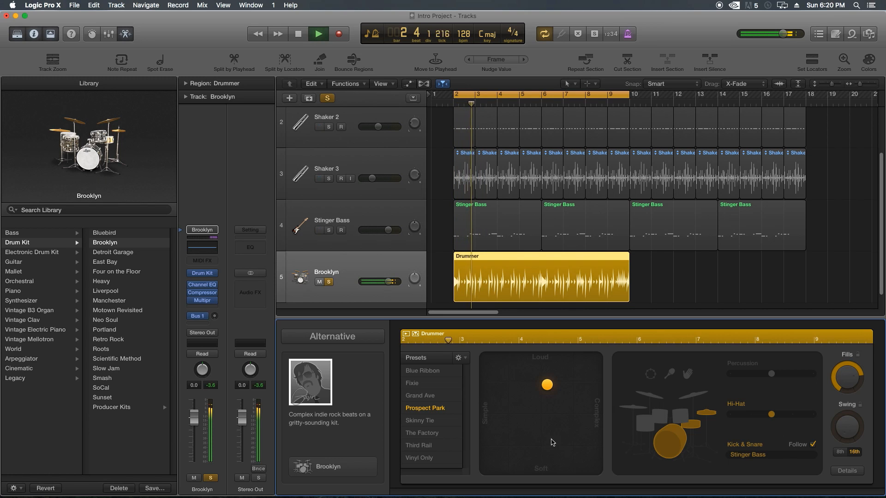
click(659, 283)
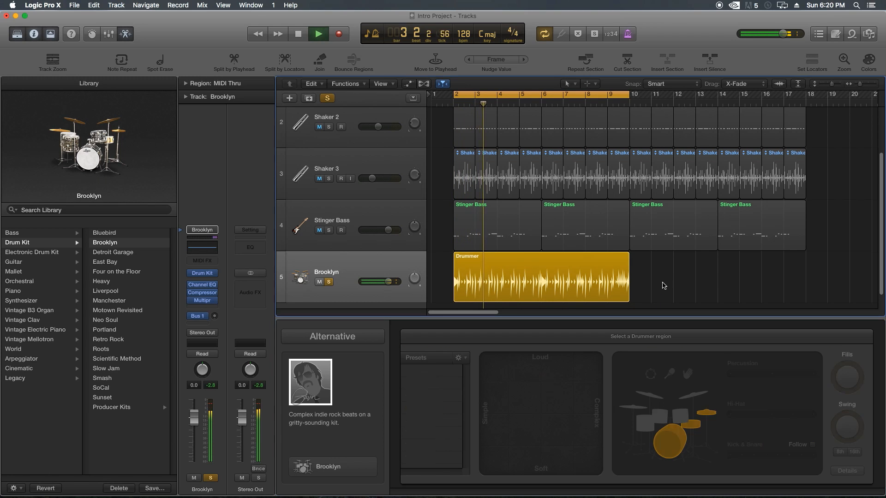
click(589, 288)
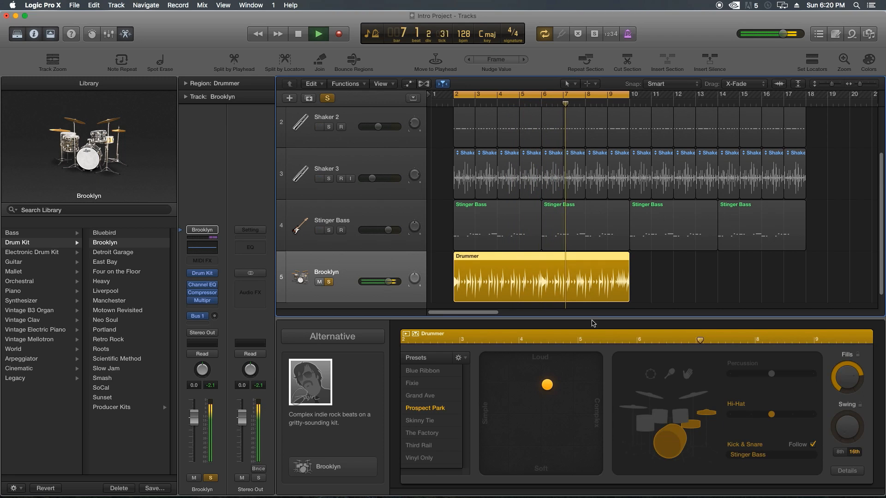
click(556, 385)
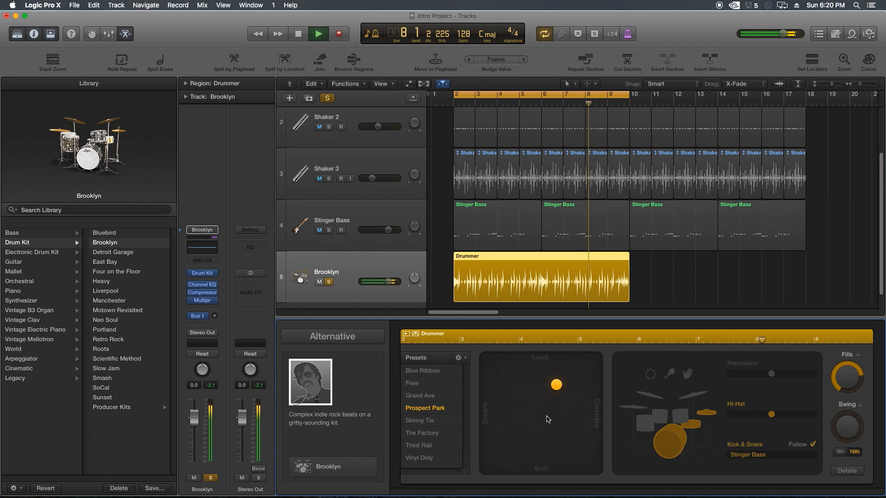
key(space)
key(space)
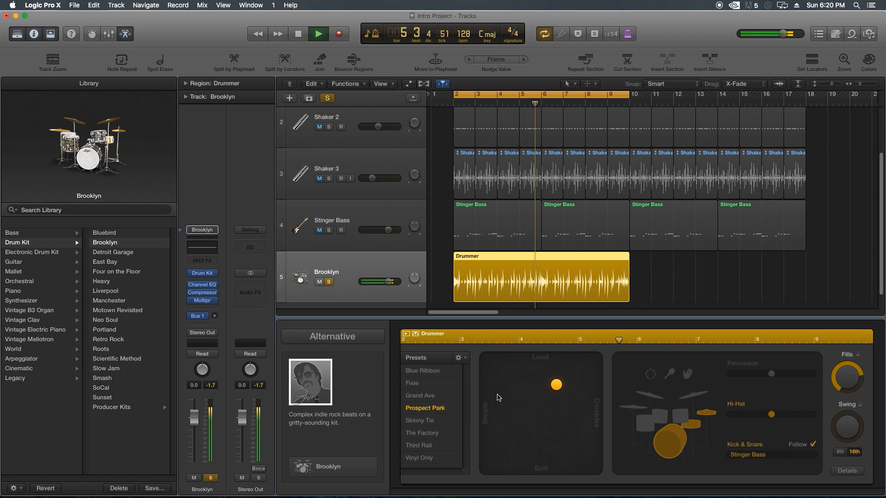
key(space)
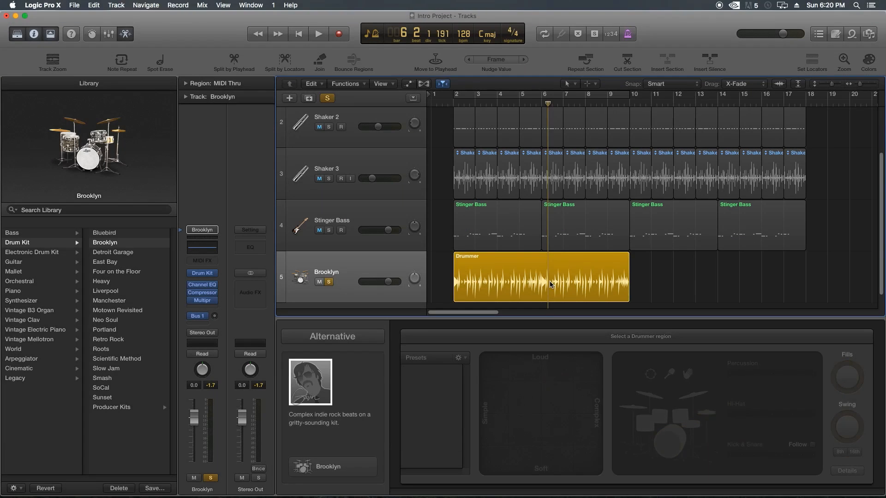
Step: Repeat the Drummer region once so the copy fills bars 10 to 18, and set the cycle range to that copy
click(550, 284)
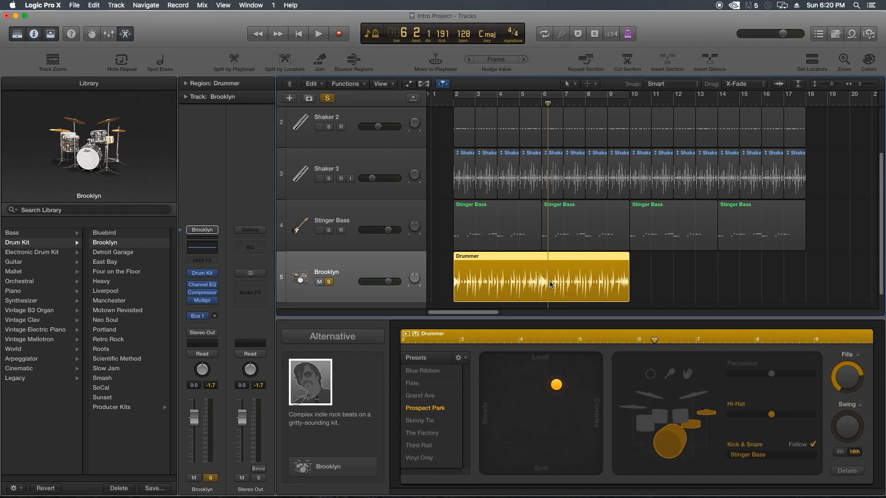
key(super+r)
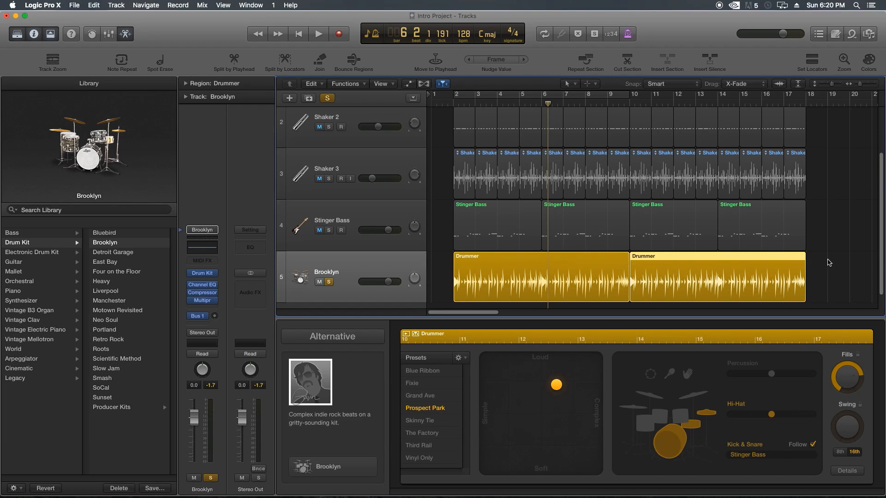
click(829, 264)
click(767, 265)
click(813, 62)
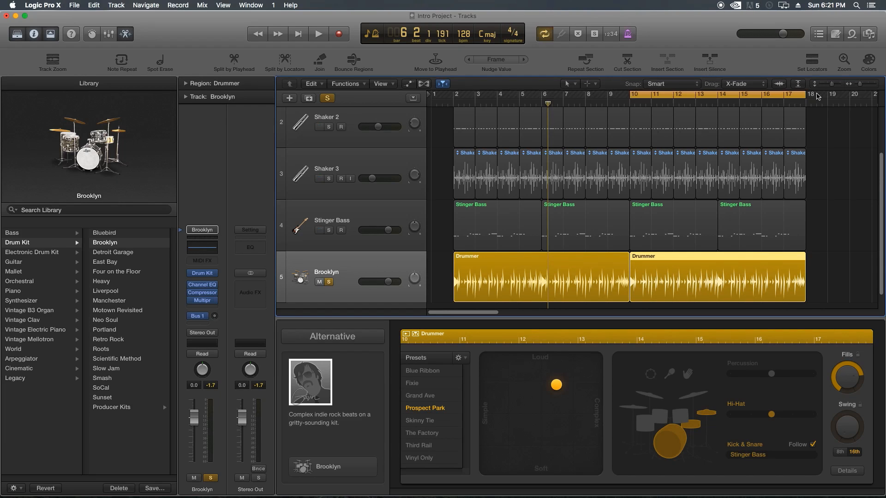
Step: Apply the Grand Ave preset to the second Drummer region and play it back
click(874, 272)
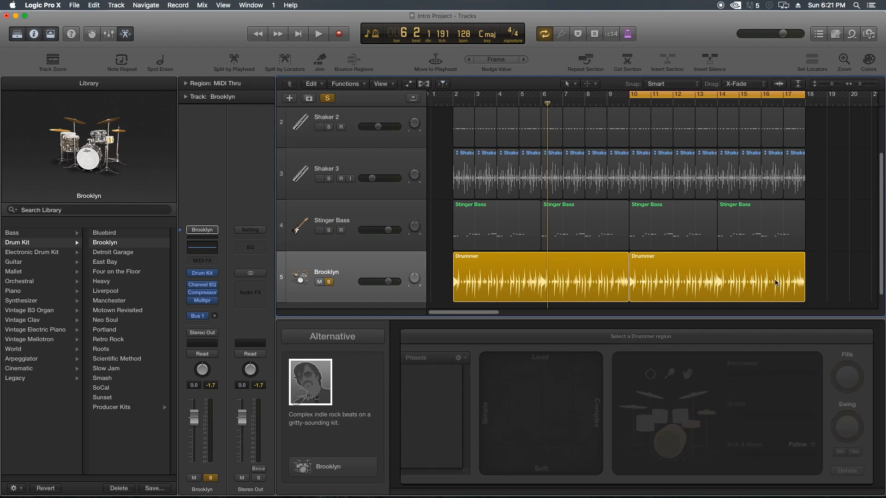
click(773, 280)
click(434, 396)
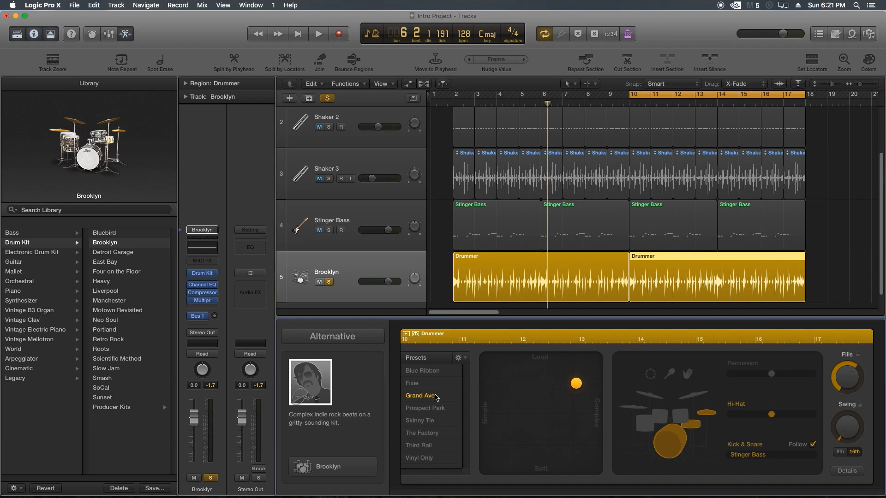
key(space)
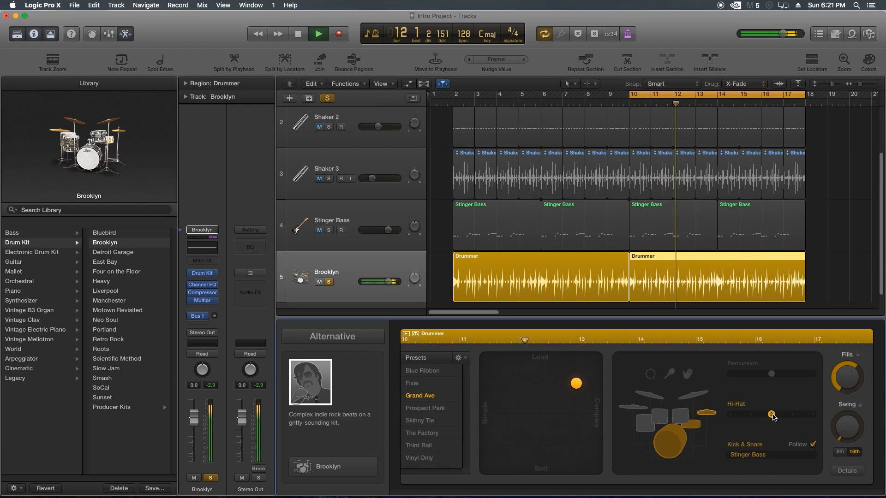
key(space)
Step: Try the second Drummer region's hi-hat variation one notch higher, play it, and restore the previous hi-hat setting
drag(771, 415, 787, 418)
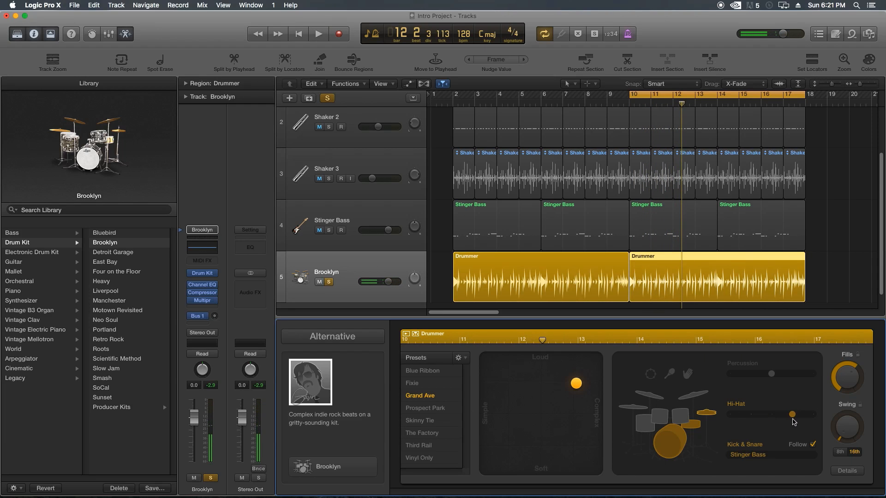
key(space)
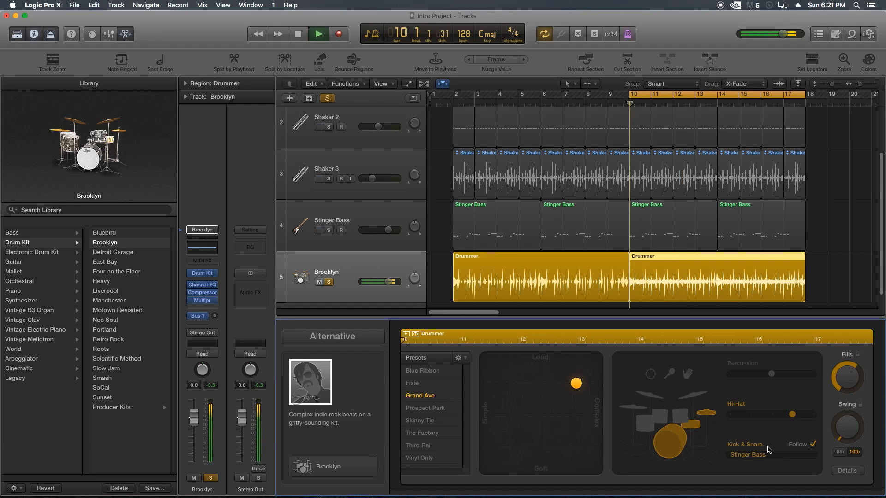
key(space)
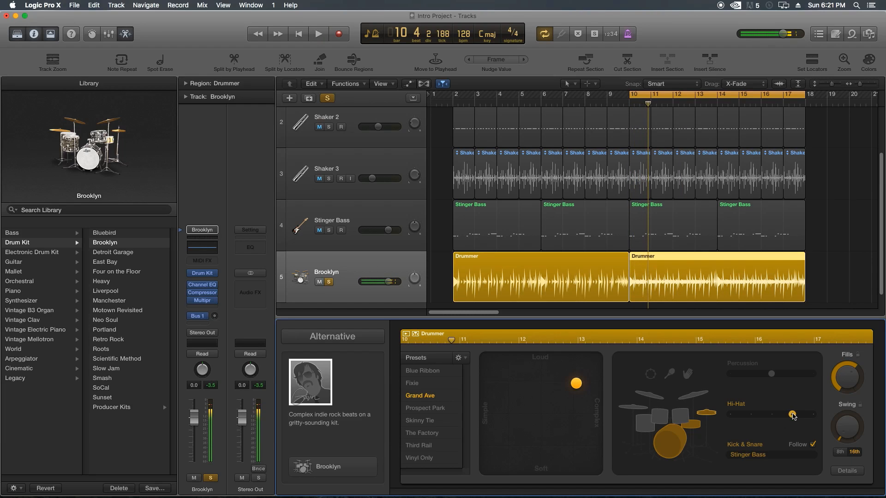
drag(793, 414, 771, 414)
key(space)
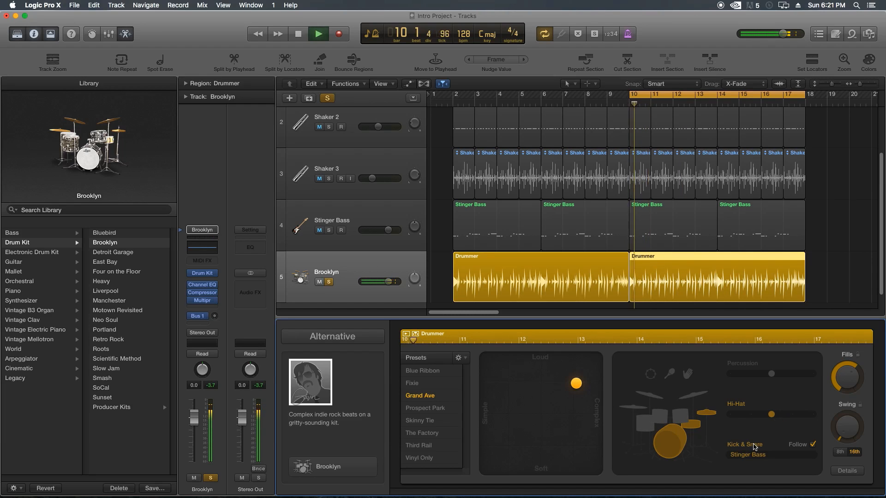
key(space)
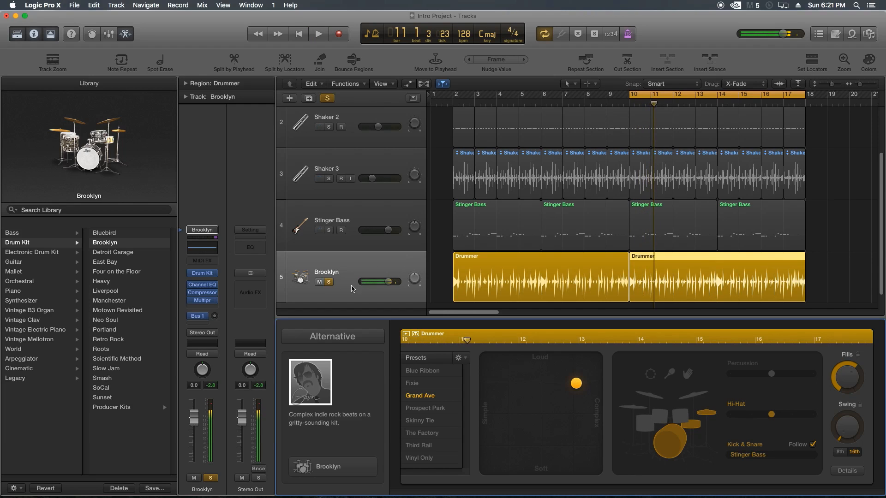
Step: Turn off cycle mode and unsolo the Brooklyn drum track
key(c)
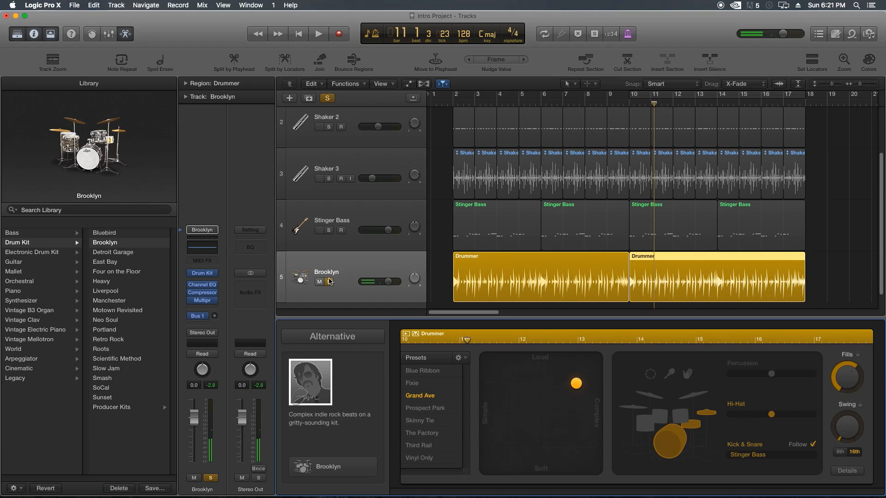
click(834, 250)
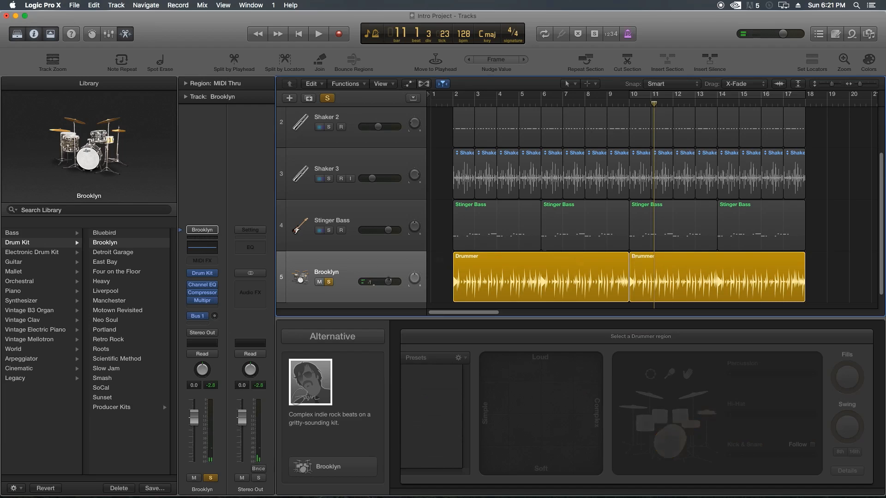
click(350, 276)
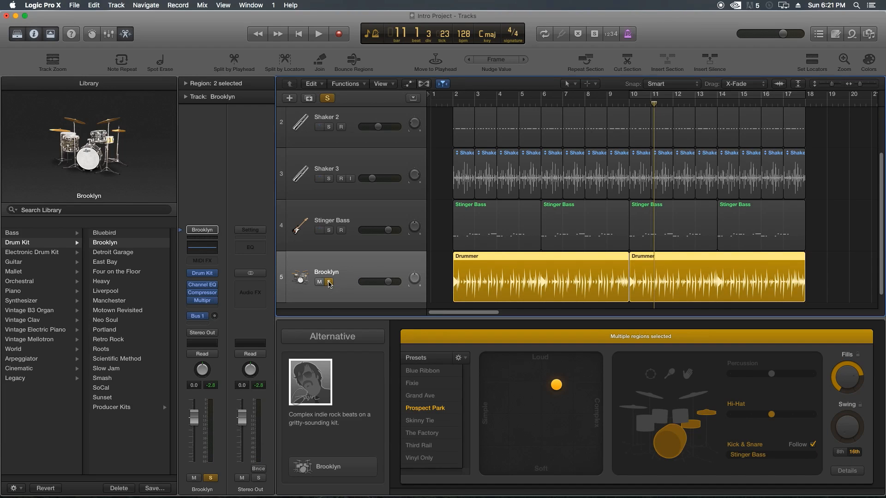
click(329, 282)
click(329, 282)
click(329, 282)
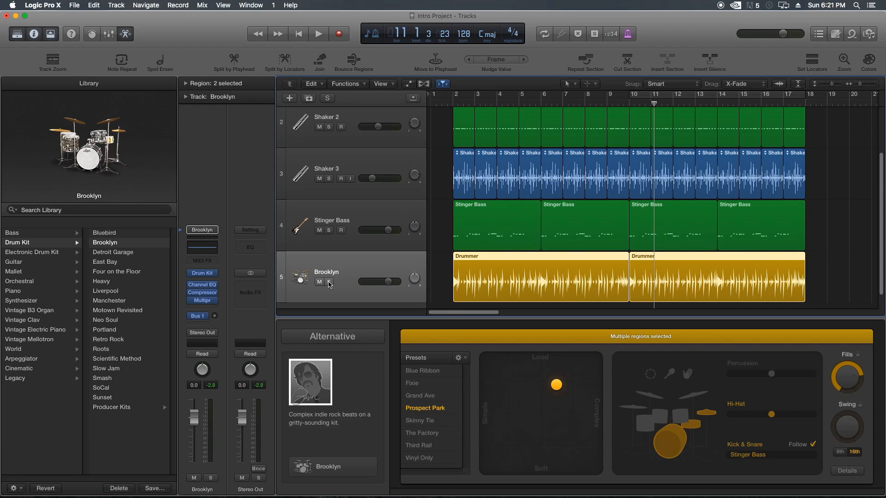
Step: Select both Drummer regions, set the cycle range to span bars 2 to 18, and play the full arrangement through
drag(825, 271, 612, 274)
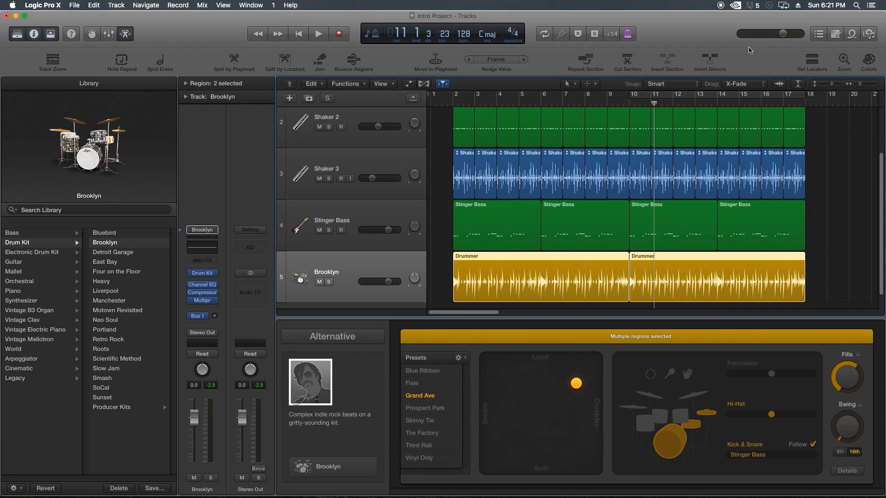
key(super+u)
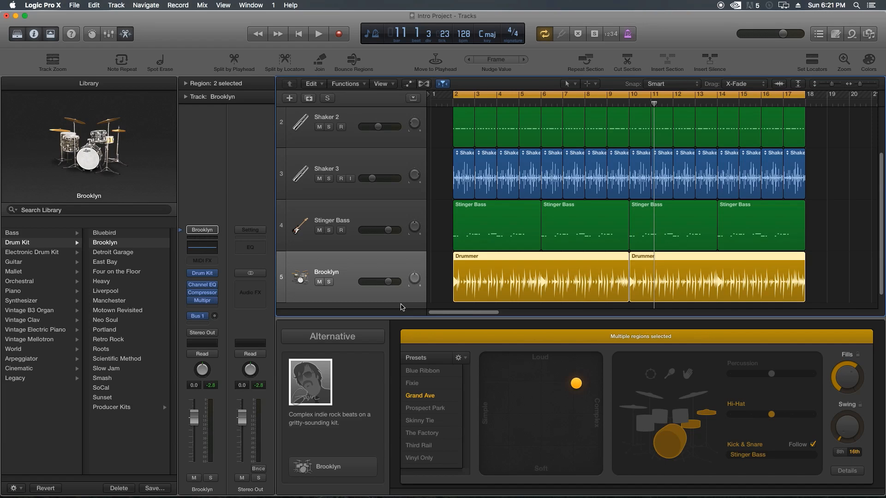
key(space)
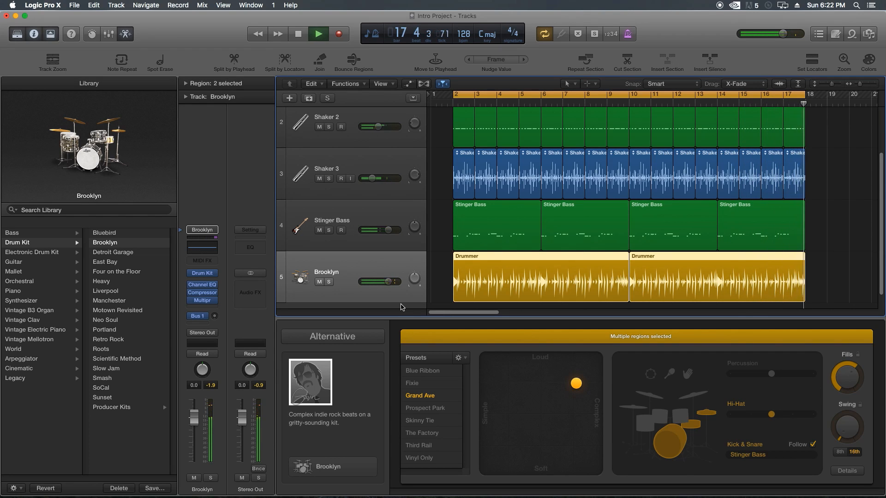
key(space)
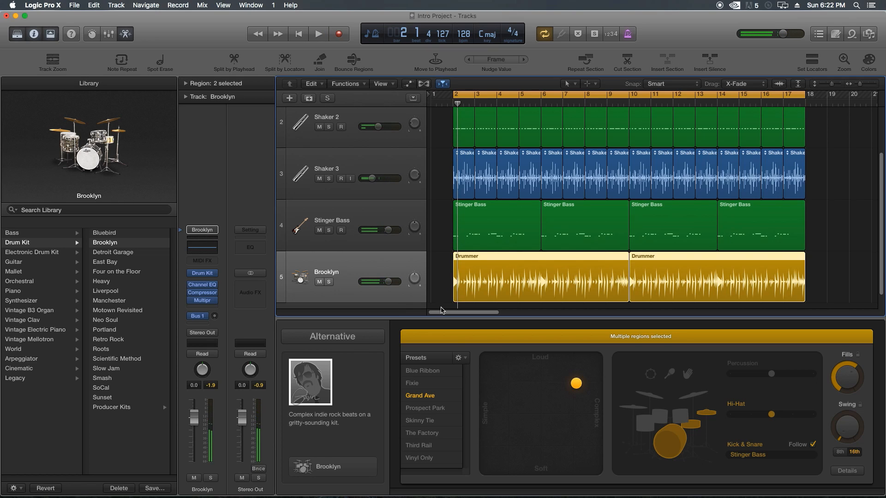
click(867, 271)
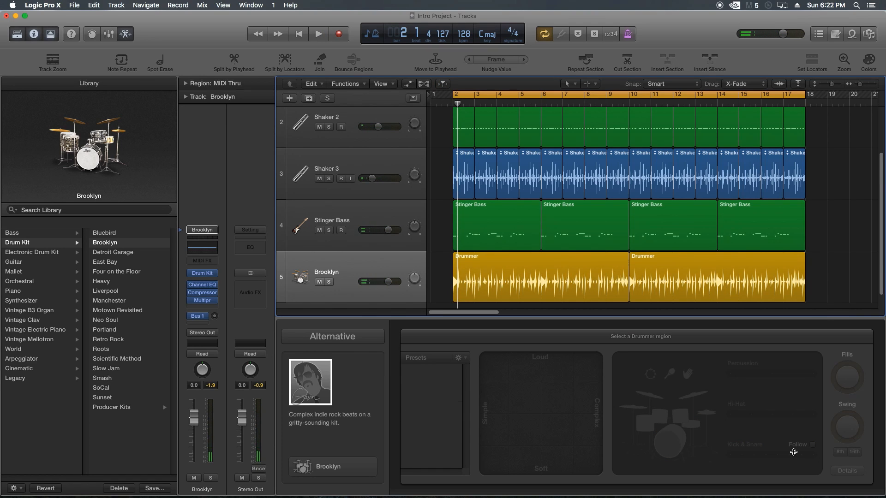
Step: Hide the Drummer editor and the Library to give the tracks area more room
key(e)
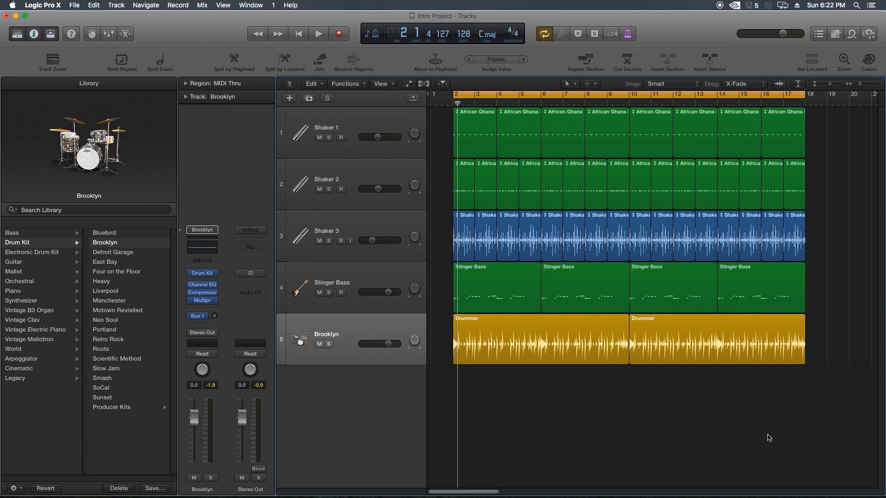
click(17, 33)
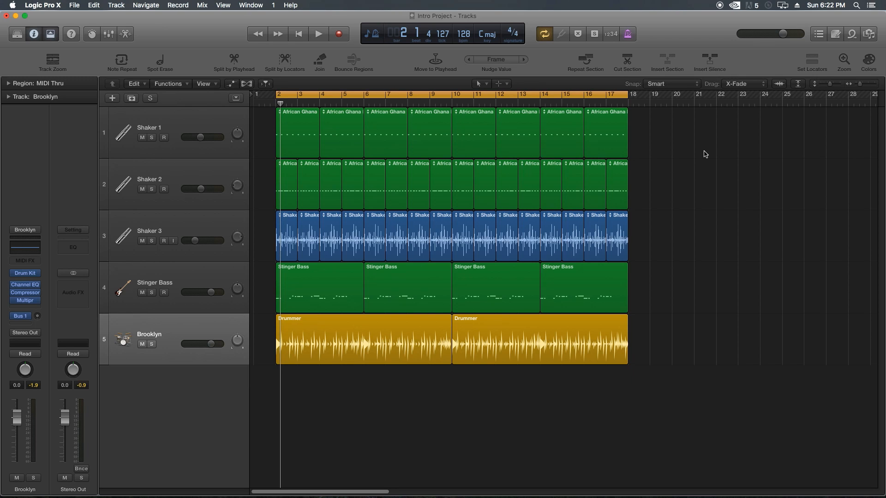
key(z)
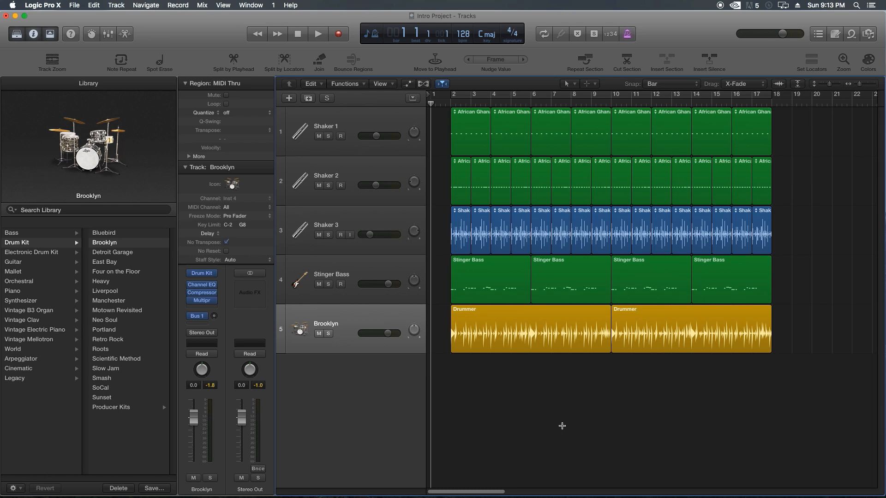
Step: Create one new Guitar or Bass track on Input 1 with output 1 + 2, leaving the default patch unloaded
key(alt+super+n)
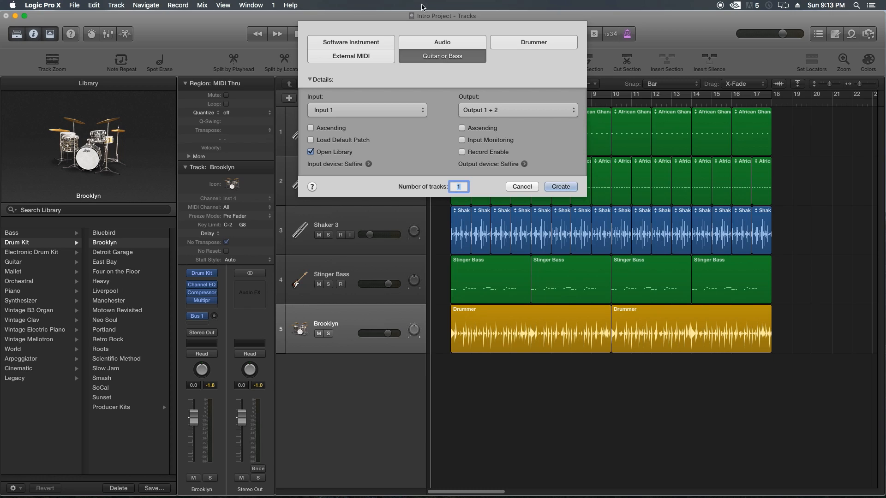
click(443, 43)
click(438, 57)
click(362, 141)
click(357, 140)
click(556, 185)
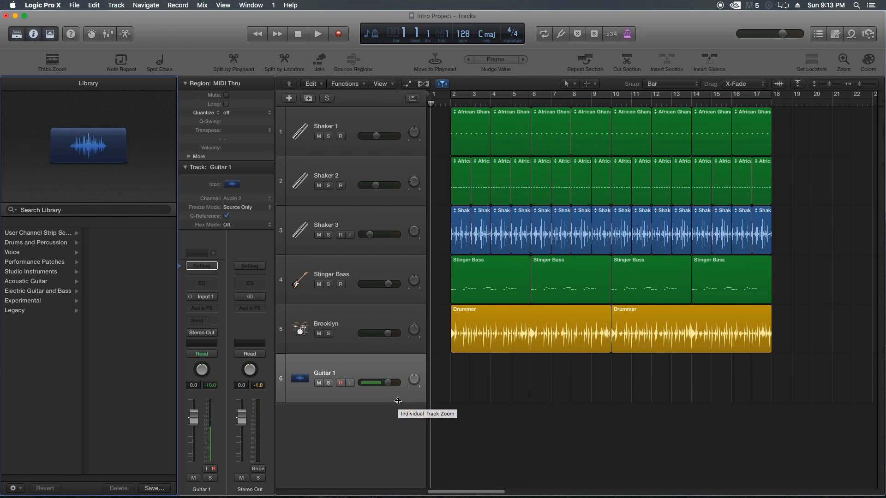
Step: Set the Guitar 1 track's input to Input 3 and turn on its input monitoring
click(206, 299)
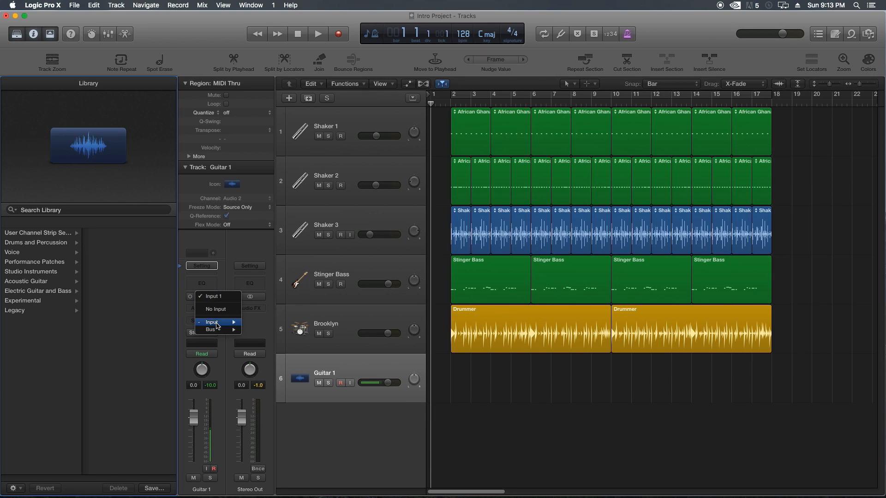
mouse_move(216, 323)
click(260, 304)
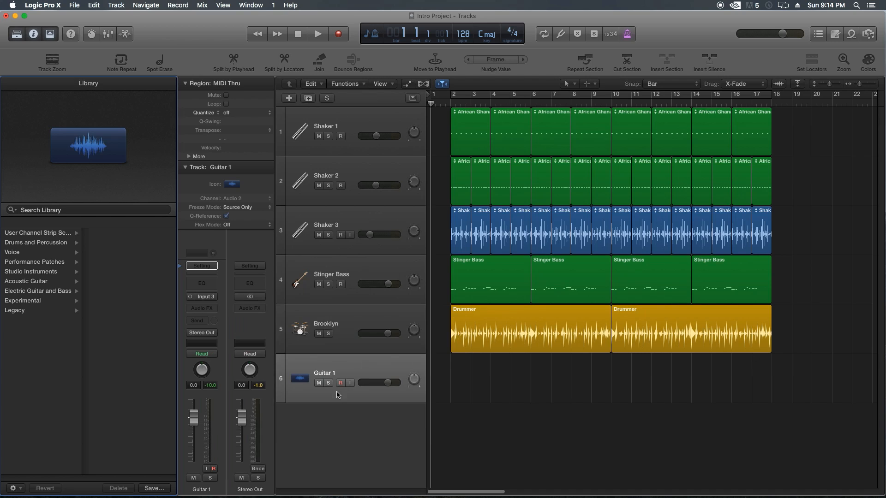
click(351, 384)
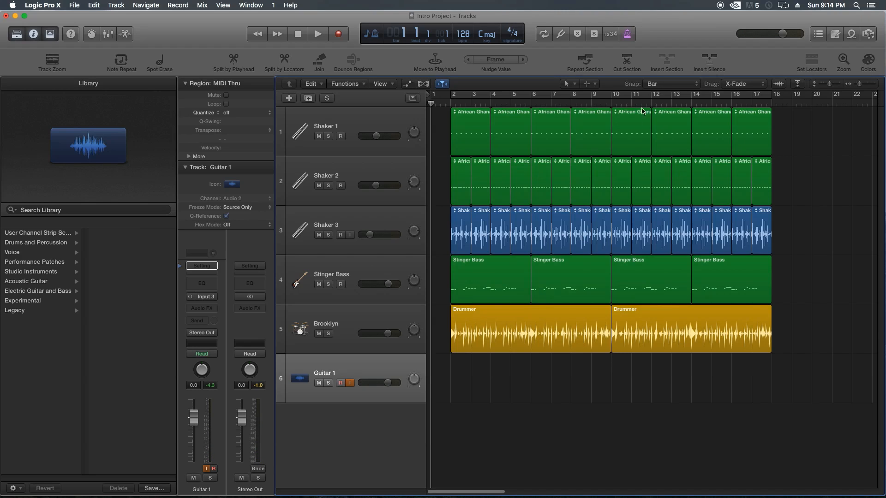
Step: Check the guitar's tuning on Input 3 with the Tuner and close it
click(560, 34)
drag(266, 39, 713, 228)
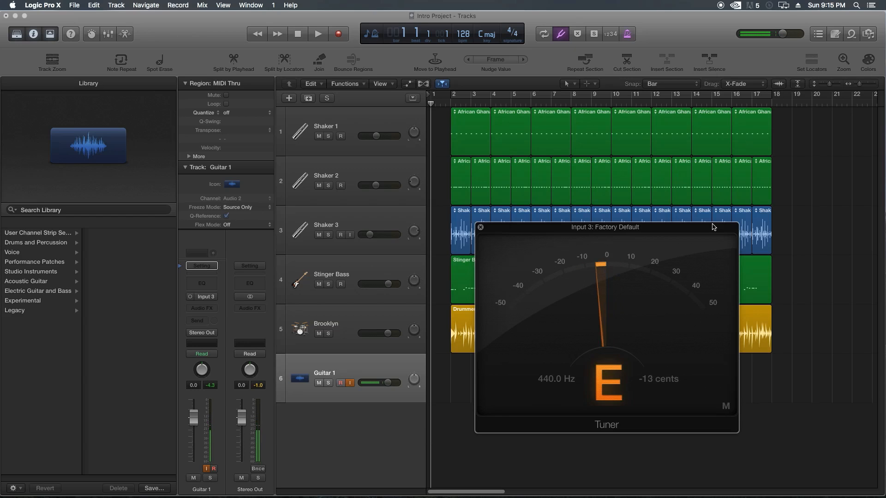
click(481, 228)
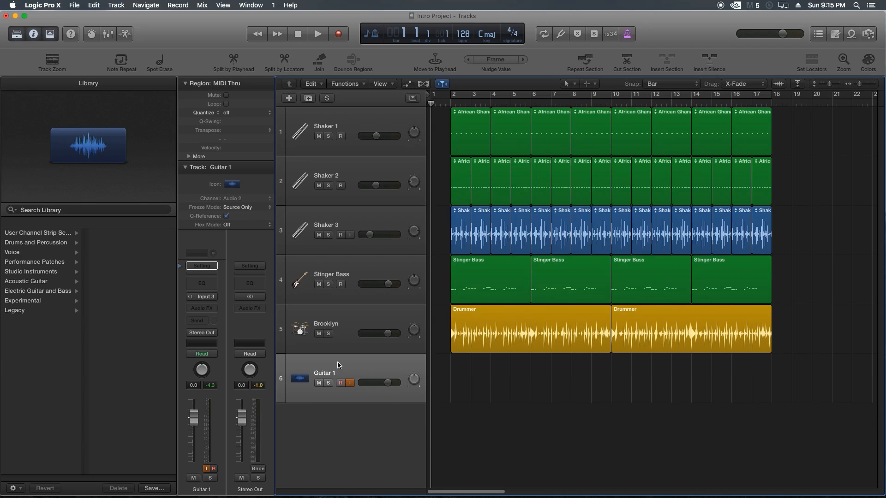
Step: Load the Small Bright Combo patch from the Clean Guitar category of Electric Guitar and Bass onto the guitar track
click(17, 34)
click(16, 34)
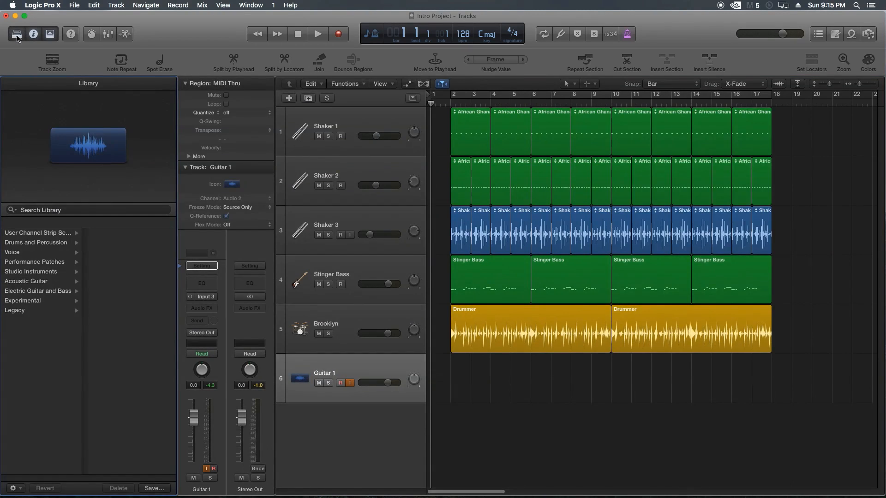
click(32, 292)
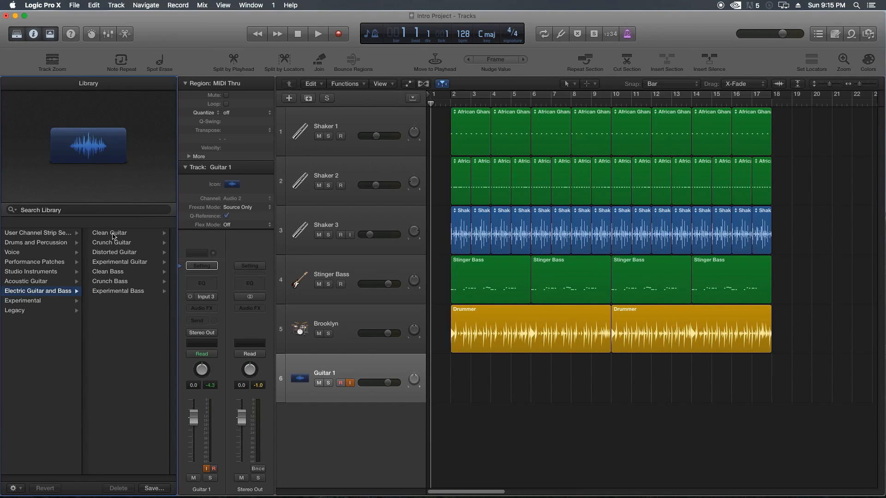
click(111, 233)
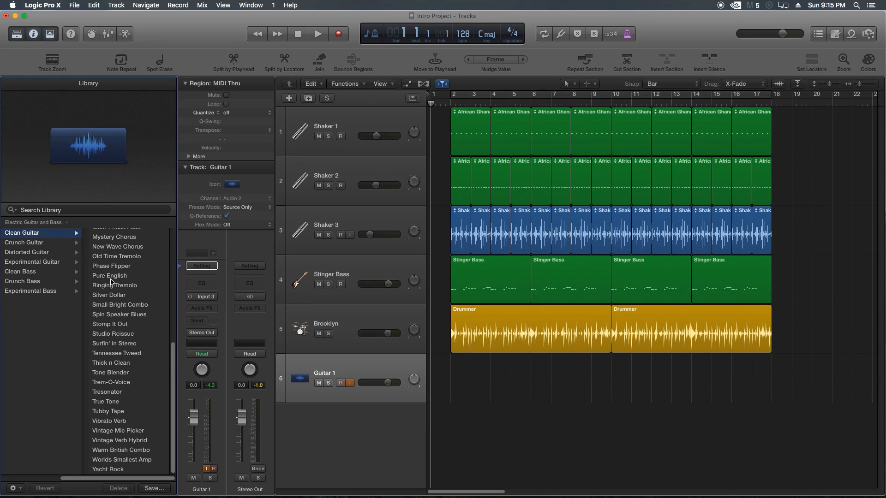
click(121, 305)
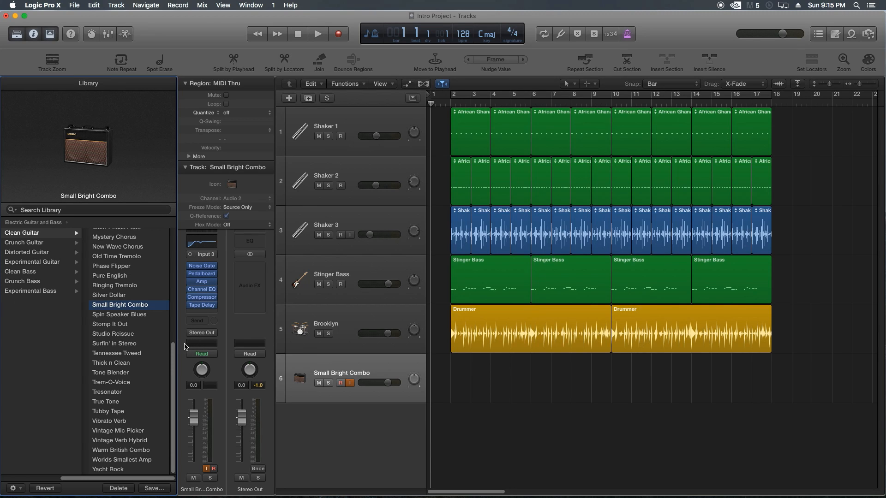
Step: Nudge the cabinet microphone's position in the guitar's Amp Designer and review the cabinet choices, keeping British 1x12
click(203, 283)
mouse_move(434, 196)
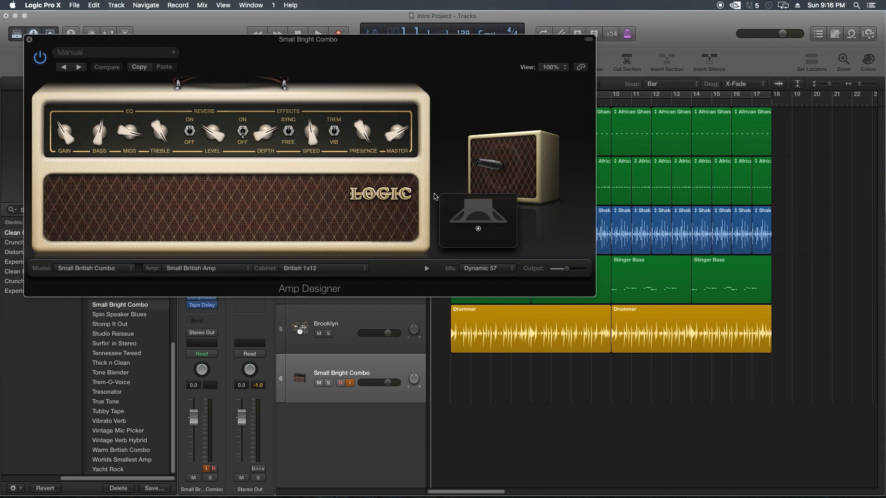
mouse_move(478, 229)
mouse_down()
mouse_move(491, 240)
mouse_move(502, 233)
mouse_move(480, 233)
mouse_up()
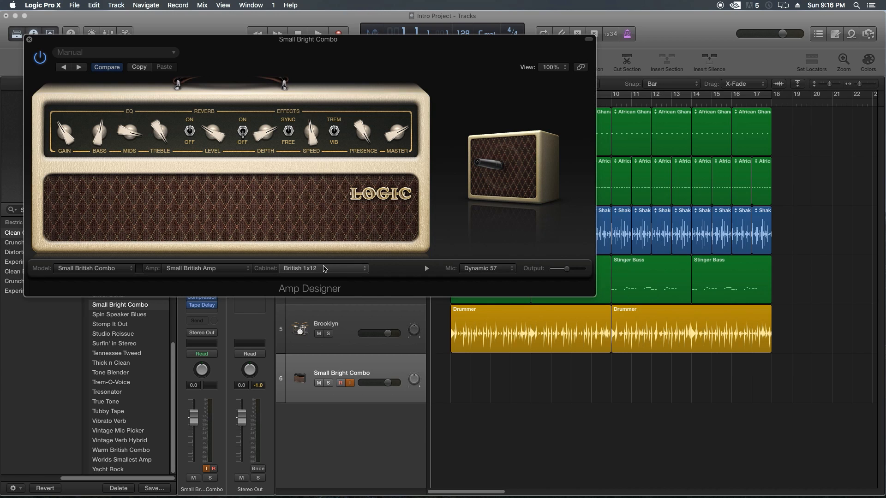
click(324, 269)
click(308, 253)
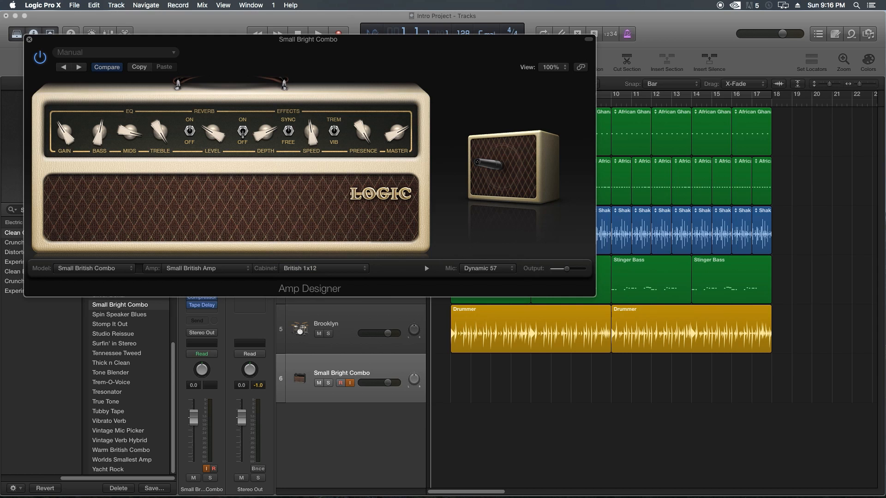
click(29, 39)
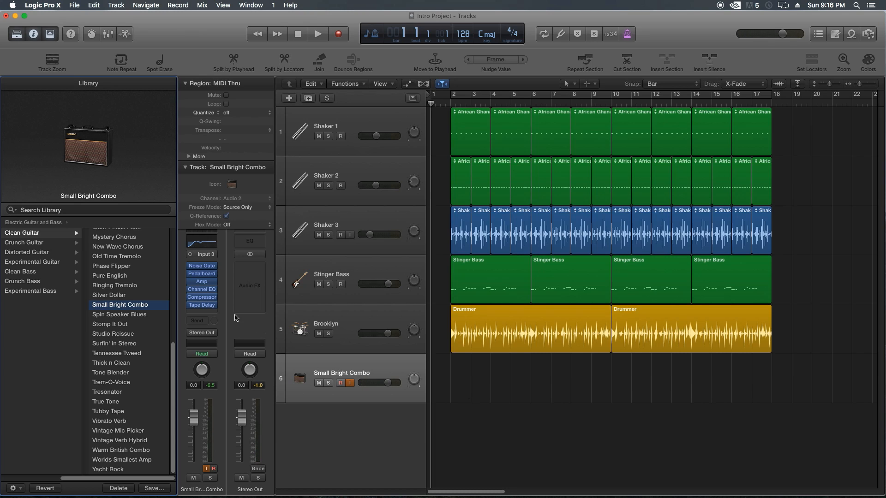
Step: Bypass the guitar track's Tape Delay, and adjust the treble and lower the reverb level in Amp Designer
mouse_move(202, 305)
click(190, 306)
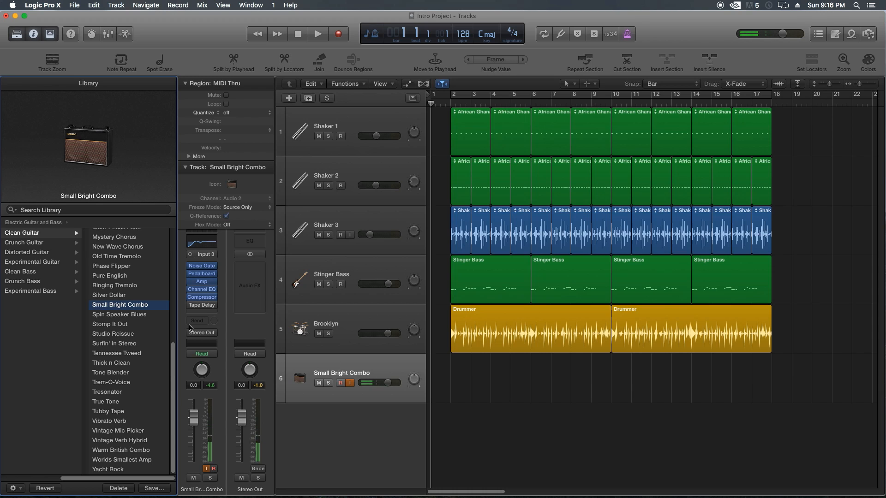
click(202, 282)
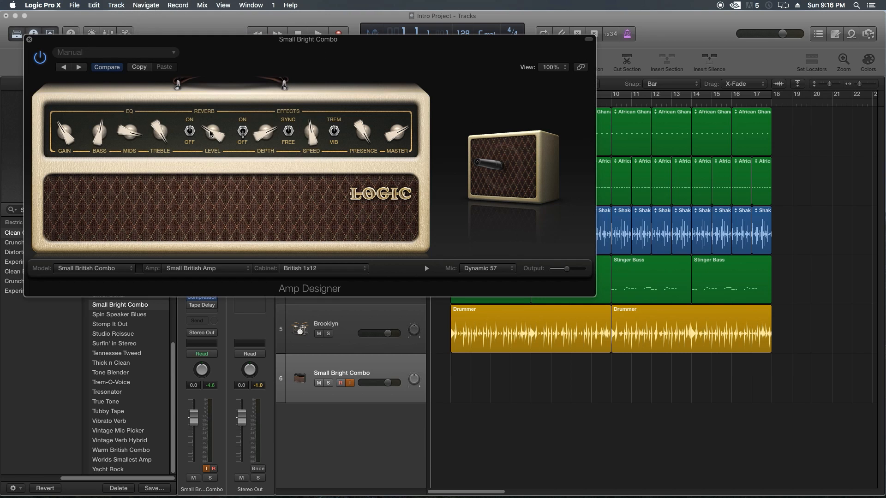
drag(215, 136, 216, 145)
click(29, 40)
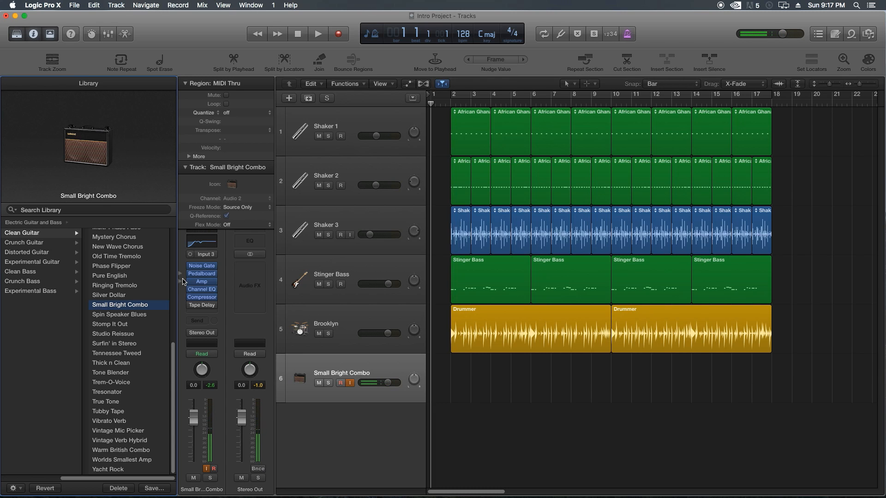
click(201, 282)
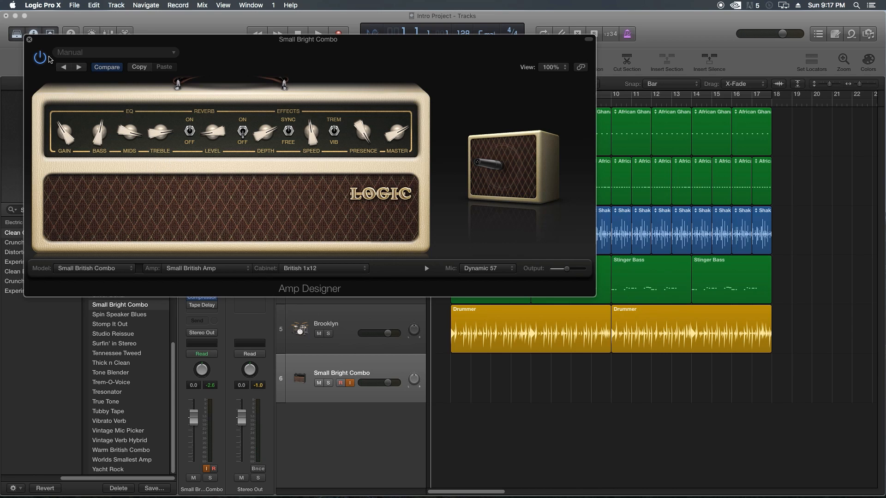
click(29, 39)
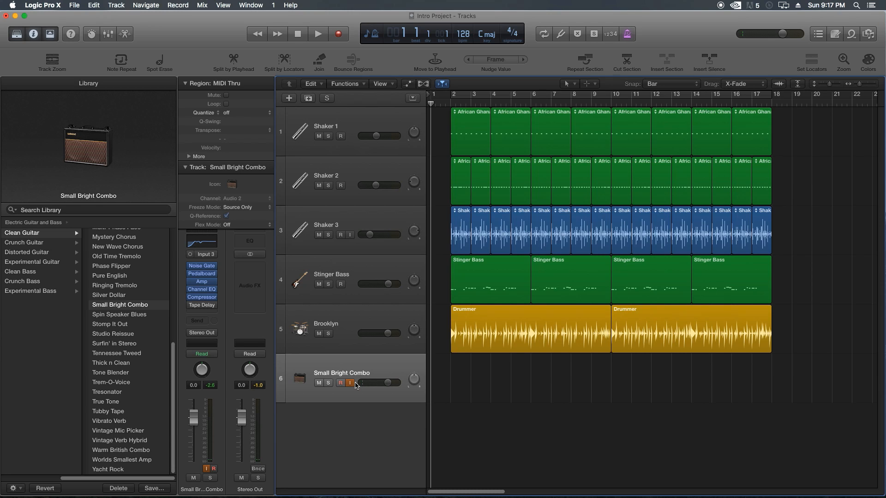
Step: Record-enable the Small Bright Combo track, turn on the count-in, and record a guitar take from bar 1 to just past bar 10
click(342, 383)
right_click(626, 34)
click(651, 18)
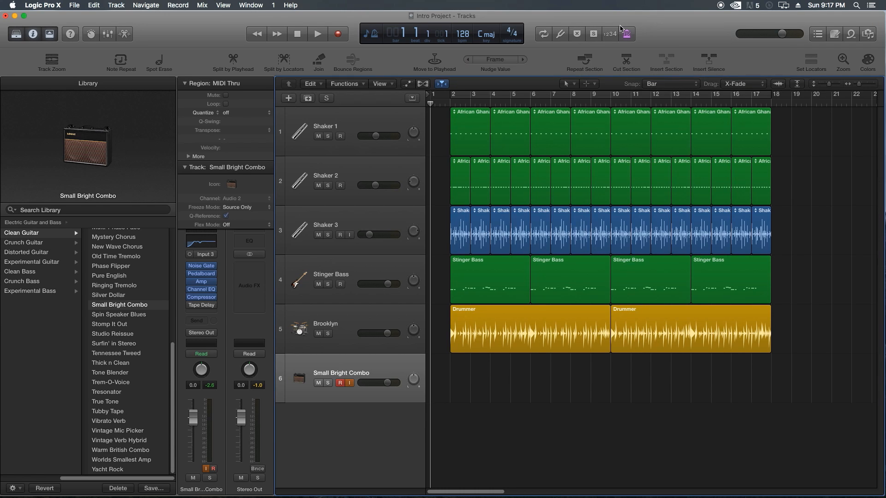
click(610, 33)
key(r)
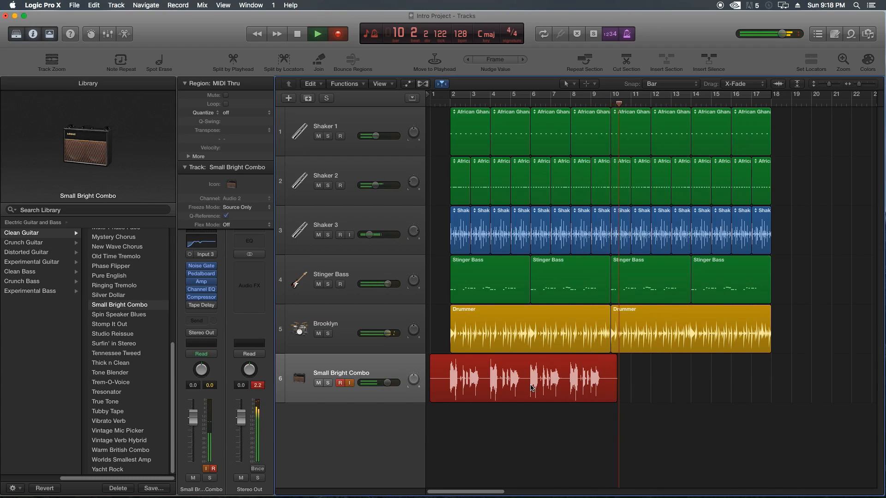
key(space)
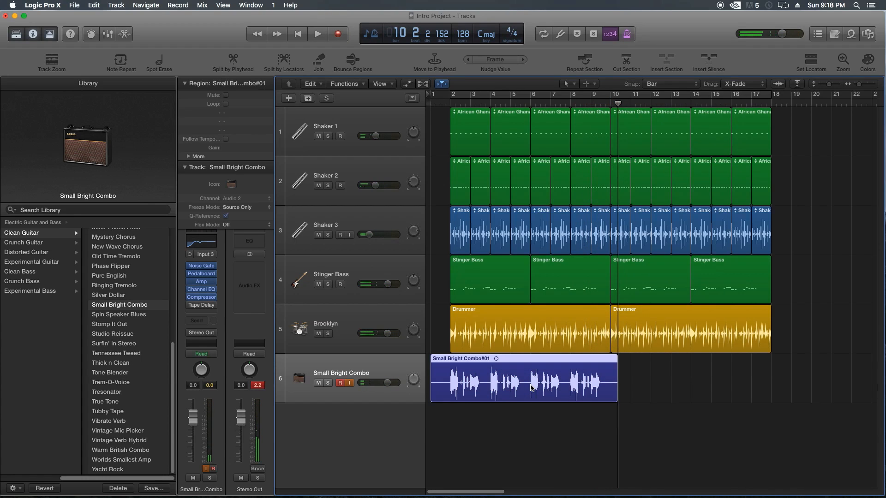
Step: Turn off input monitoring and record-enable on the Small Bright Combo track, and add a new audio track below it
click(349, 383)
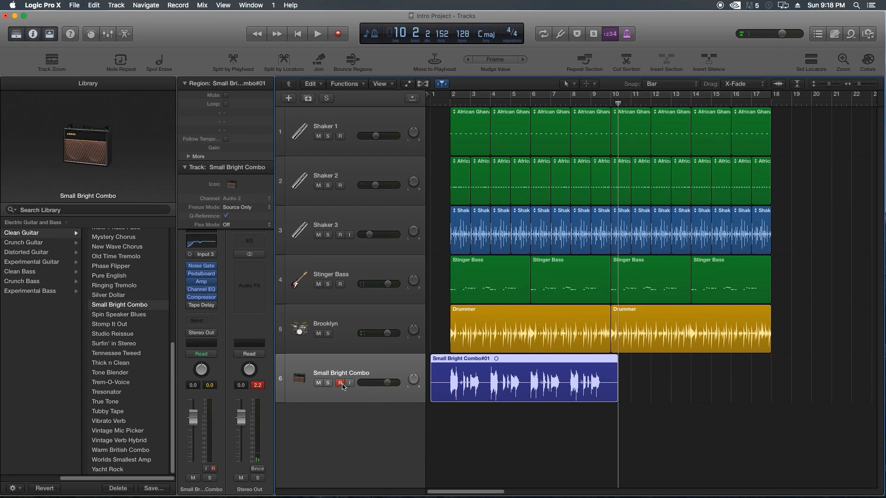
click(340, 383)
click(467, 435)
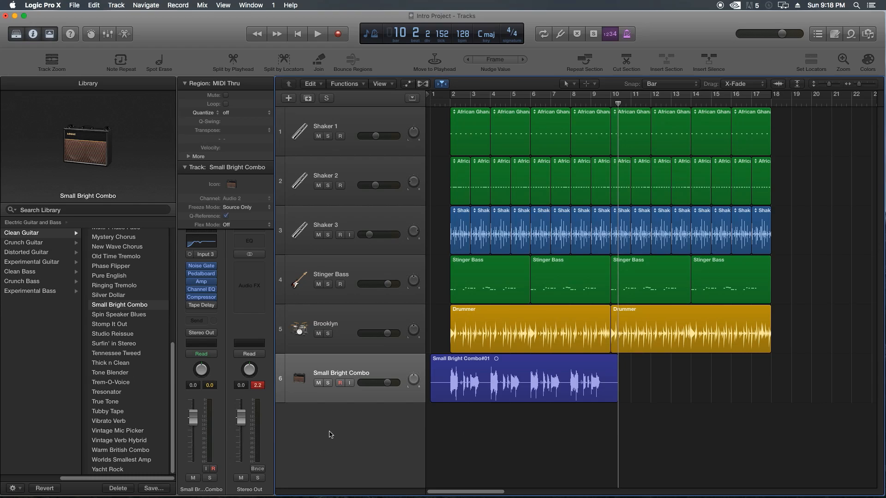
double_click(345, 455)
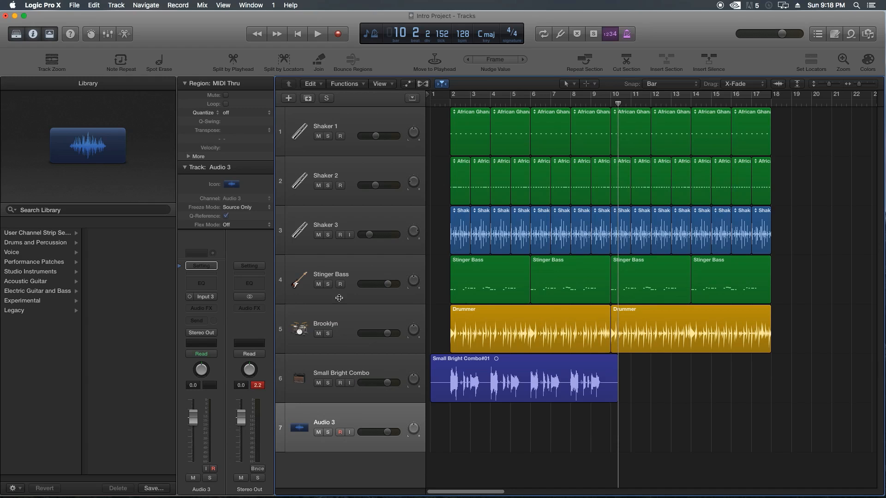
Step: Try adding an instrument track with the Stinger Bass track selected, and undo the addition
click(344, 279)
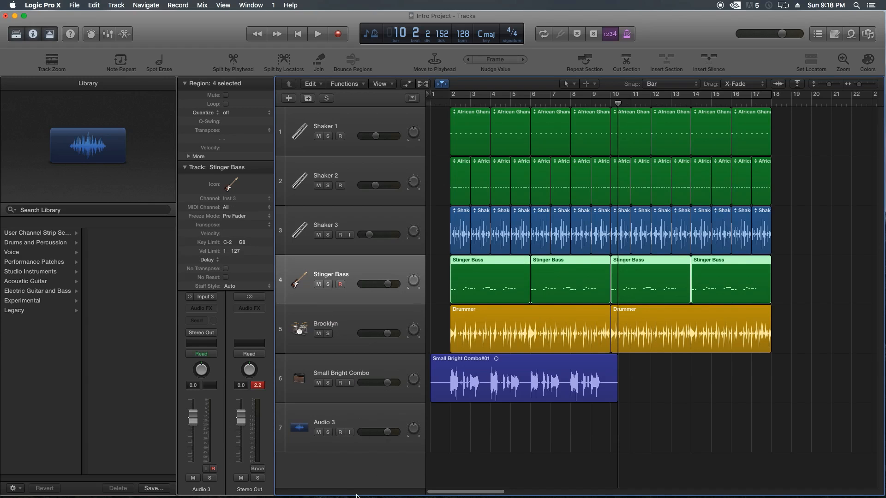
double_click(339, 474)
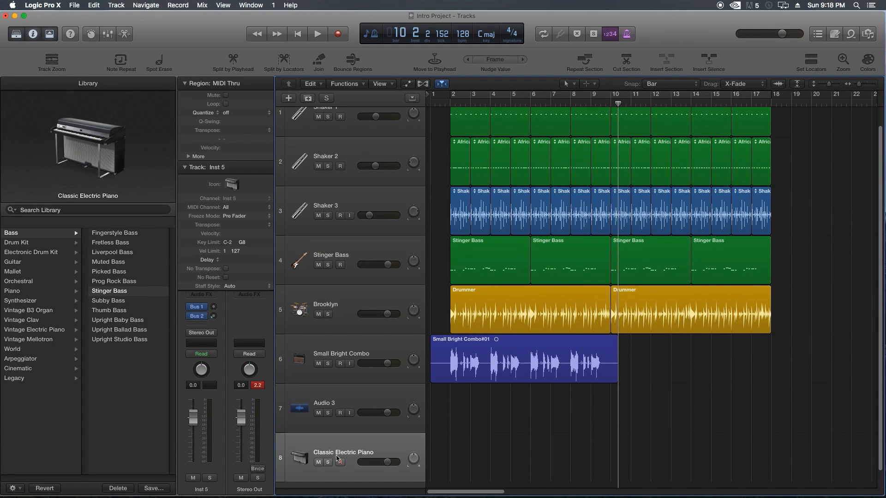
key(super+z)
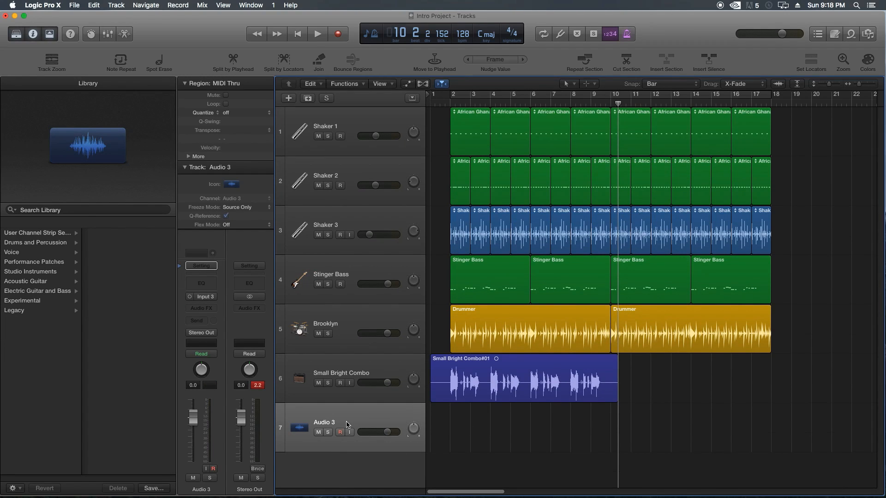
Step: Show the Mixer and copy the Small Bright Combo channel strip setting onto the Audio 3 channel
key(x)
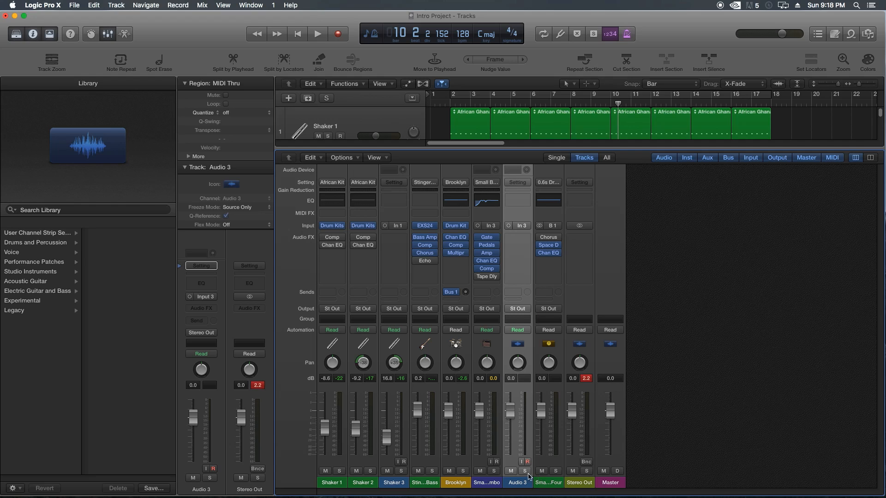
click(493, 482)
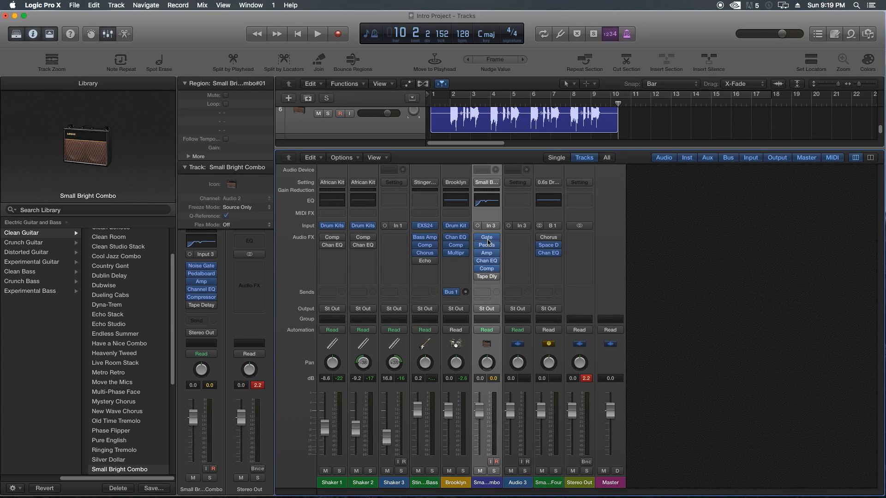
click(518, 483)
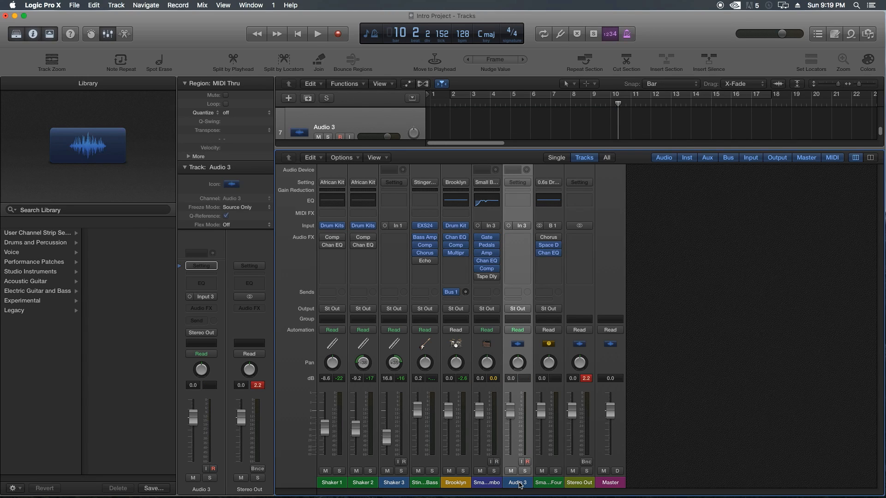
key(alt+super+v)
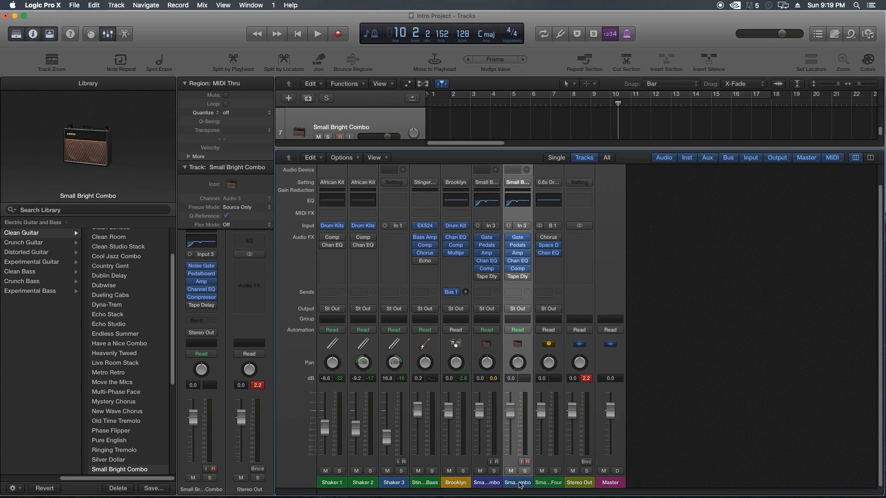
Step: Pan the first Small Bright Combo channel to the left and the second to the right, and select the first channel
click(707, 399)
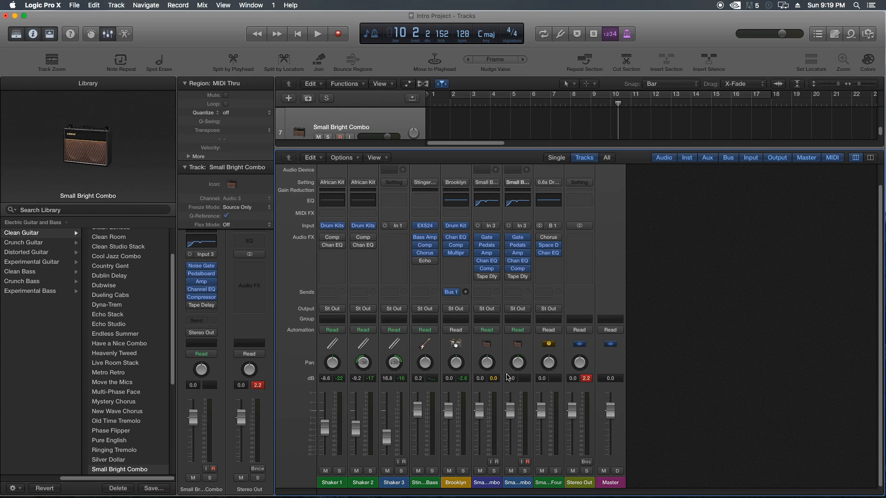
drag(490, 362, 518, 353)
click(496, 485)
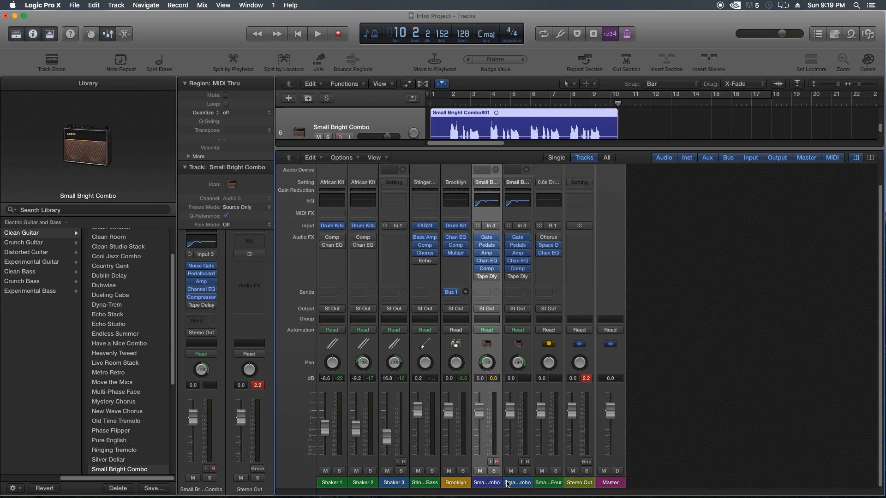
Step: Lower both Small Bright Combo channels to -3.8 dB together and reset the peak level indicators
shift+click(517, 482)
drag(511, 410, 510, 421)
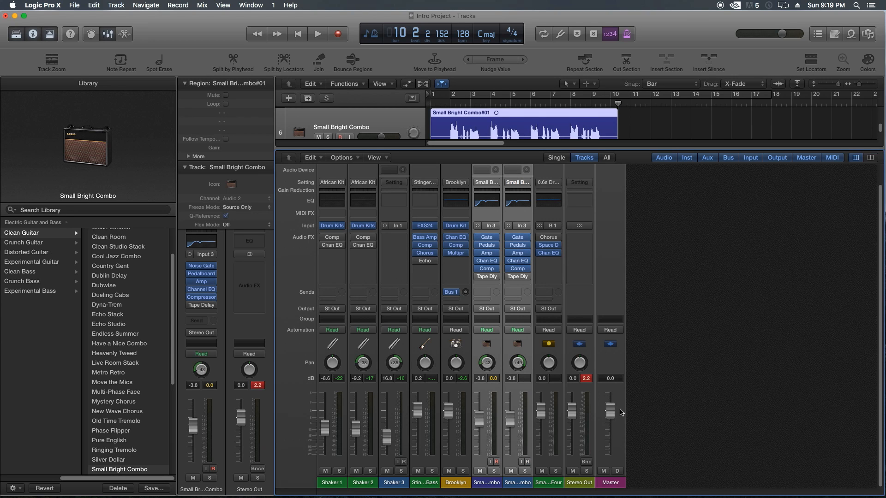
click(586, 379)
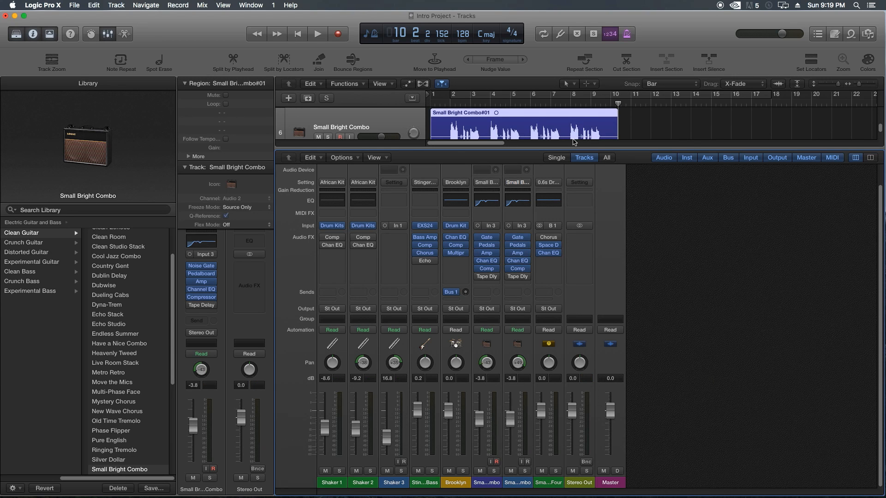
Step: Hide the Mixer, return to the project start, and arm the second Small Bright Combo track with input monitoring
key(x)
click(703, 438)
key(Return)
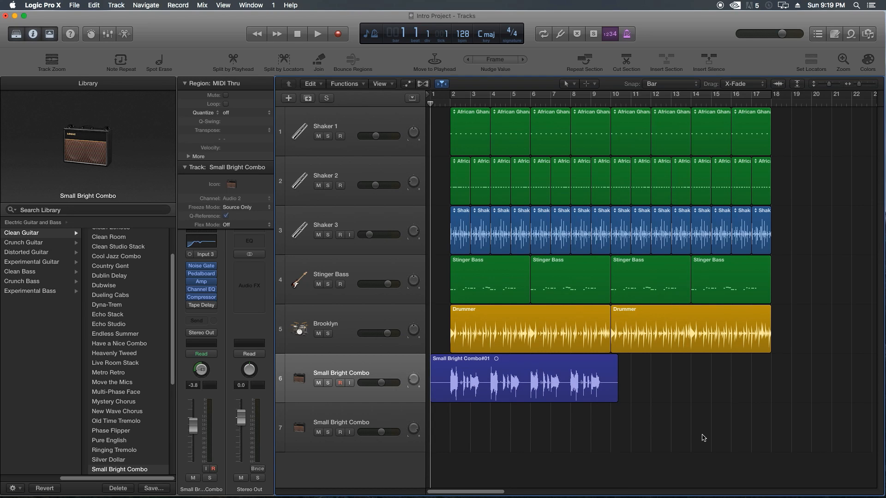
click(367, 419)
click(349, 432)
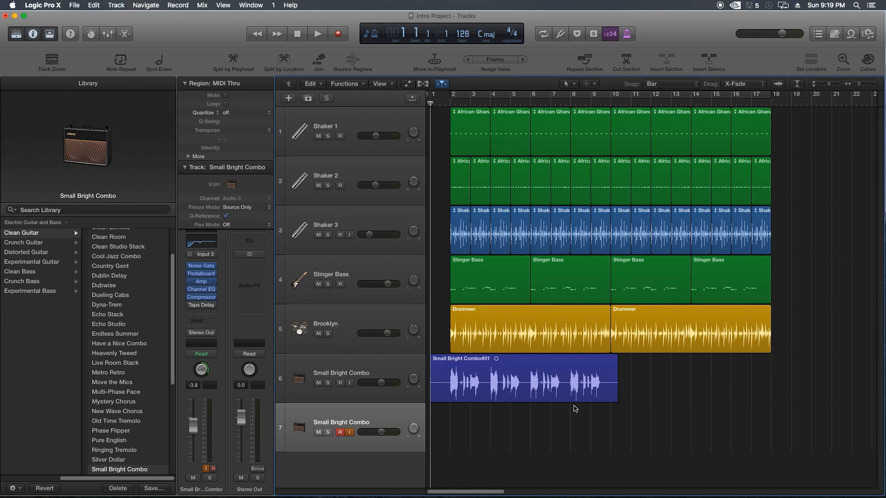
Step: Record the second guitar part from the start until just past bar 10, and turn off record-enable and input monitoring
key(r)
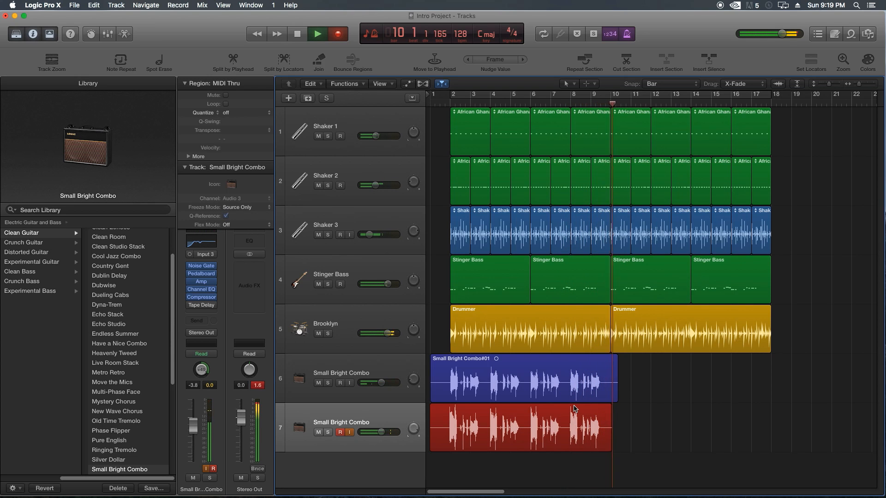
key(space)
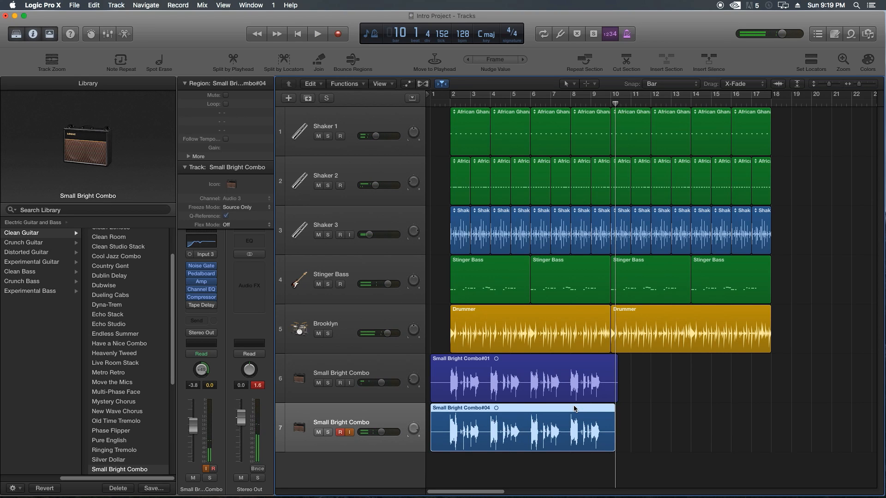
click(341, 432)
click(349, 432)
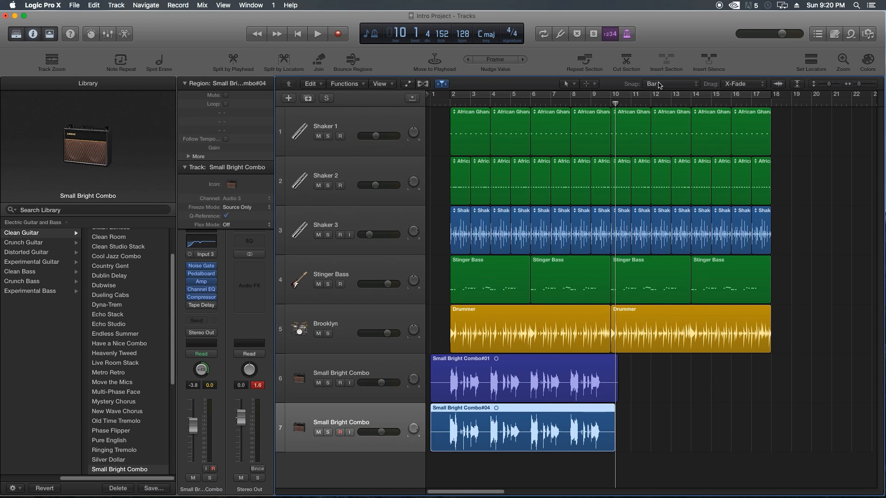
Step: Set the snap mode to Smart and trim the end of the Small Bright Combo#01 region back to bar 10
mouse_move(661, 84)
click(672, 87)
click(670, 92)
mouse_move(619, 393)
mouse_down()
mouse_move(654, 397)
mouse_move(610, 395)
mouse_up()
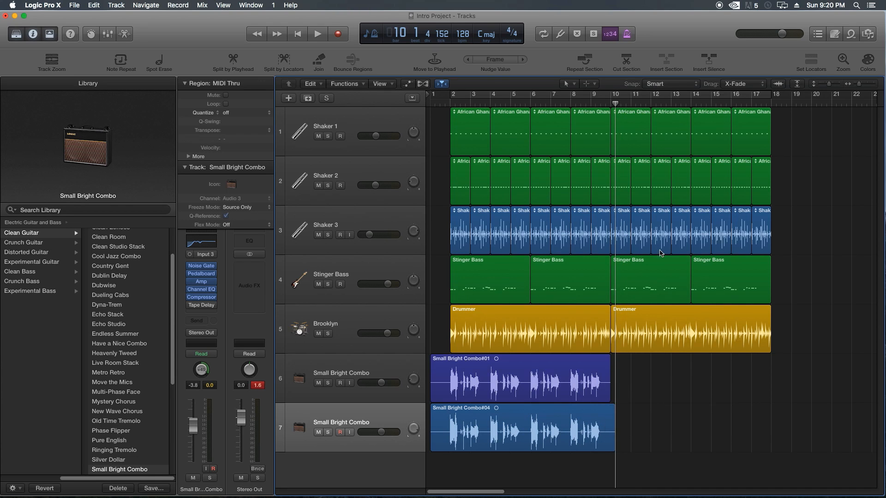
Step: Set the snap mode to Bar and review the options for snapping regions to absolute or relative values
click(664, 85)
click(668, 92)
click(663, 84)
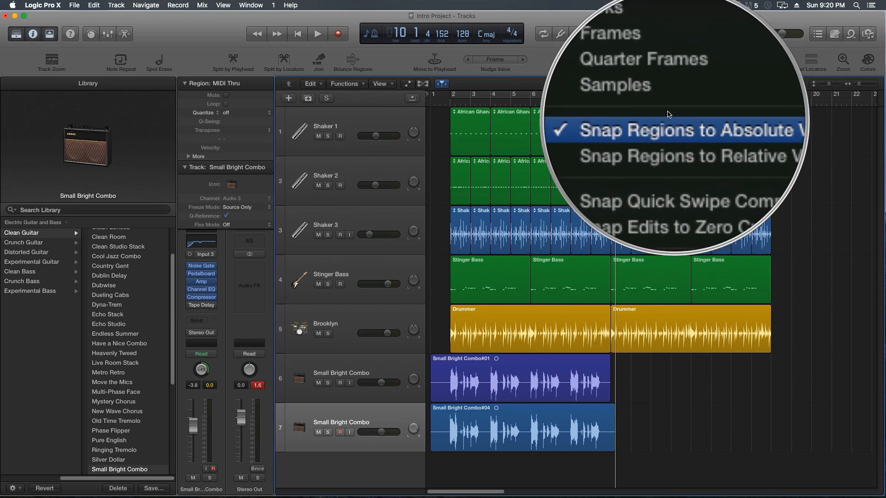
click(651, 417)
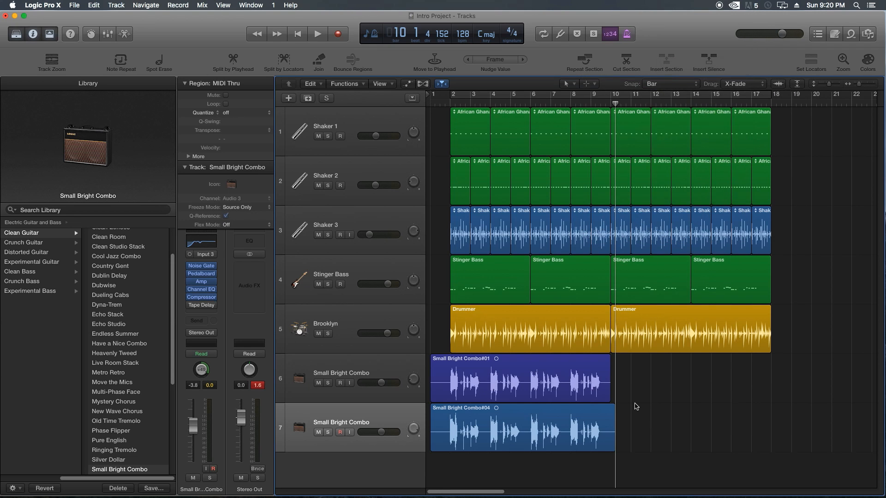
Step: Trim the end of the Small Bright Combo#04 region back to bar 10
key(super+Right)
key(super+Right)
key(super+Right)
key(super+Right)
key(super+Right)
key(super+Right)
key(super+Right)
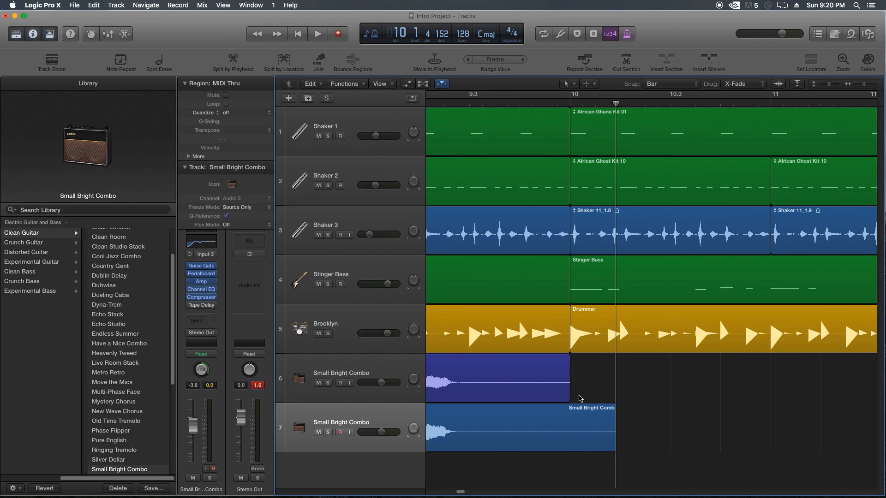
drag(570, 395, 593, 431)
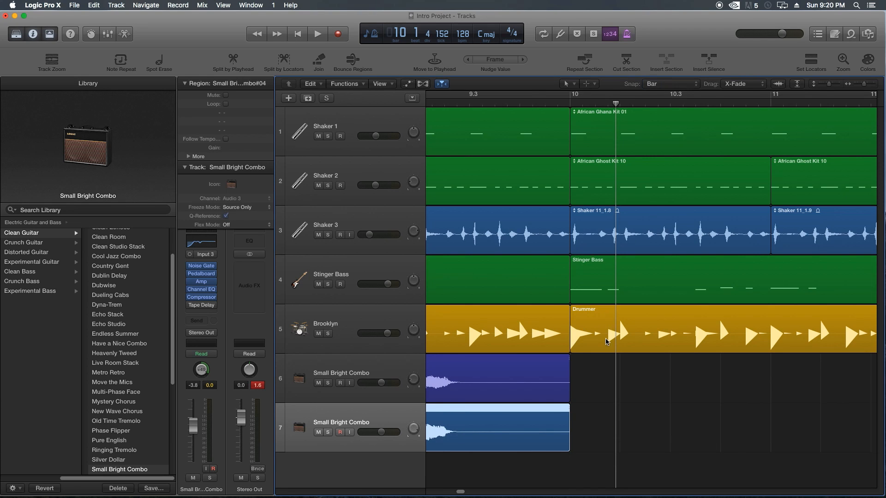
Step: Examine the first guitar notes of both recordings up close against the playhead placed at bar 2
key(super+Left)
key(super+Left)
key(super+Left)
key(super+Left)
key(Return)
key(super+Right)
key(super+Right)
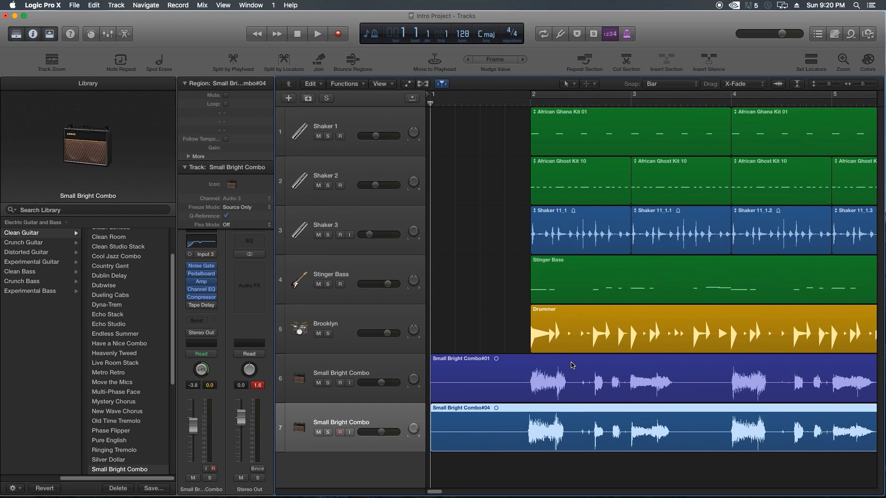
key(super+Right)
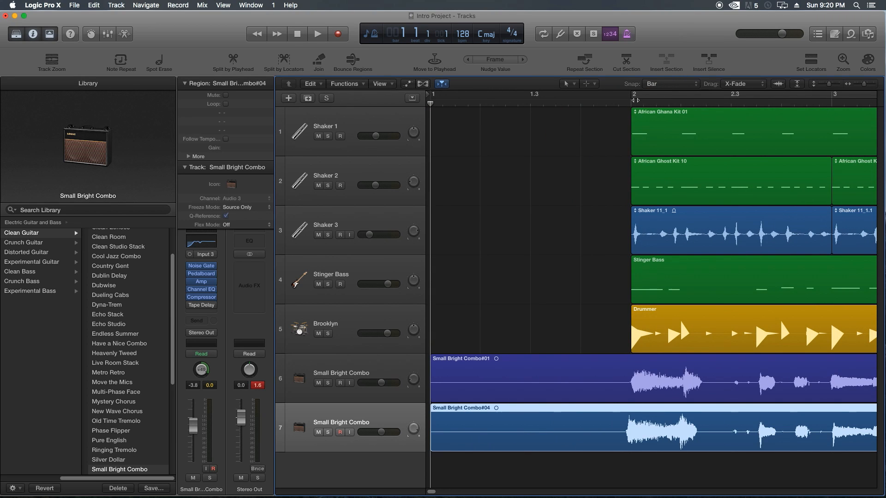
key(period)
key(super+Right)
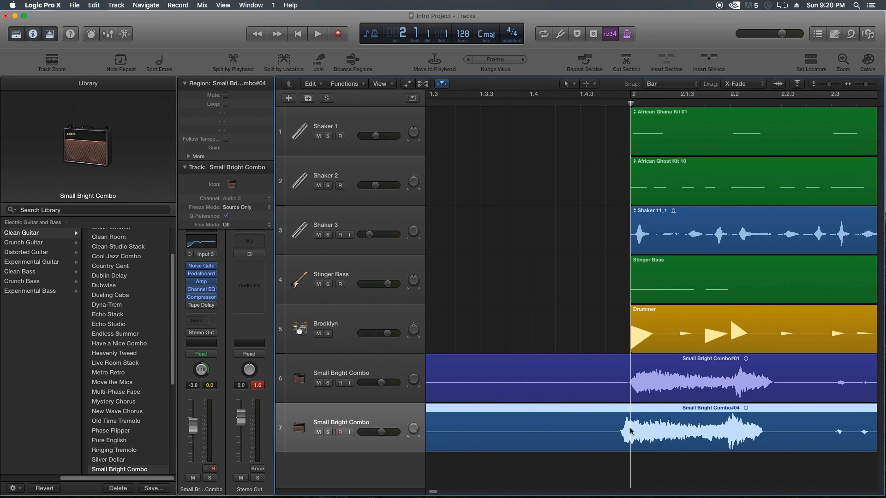
key(super+Left)
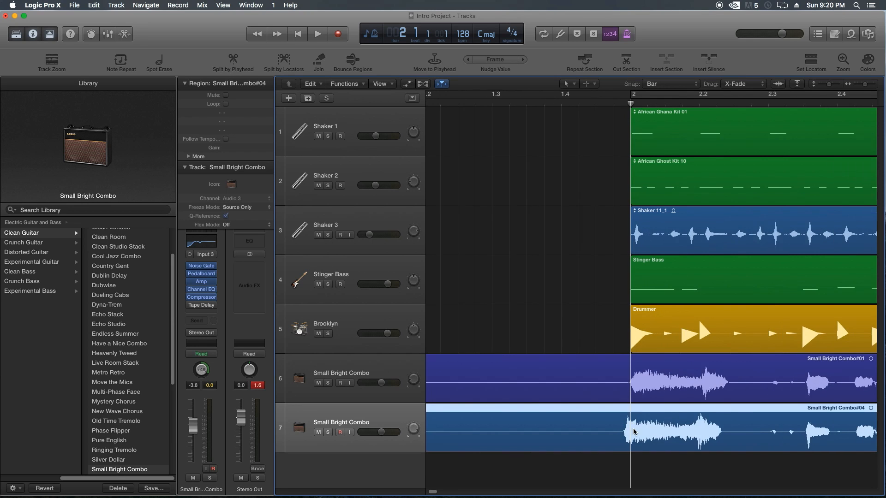
key(super+Left)
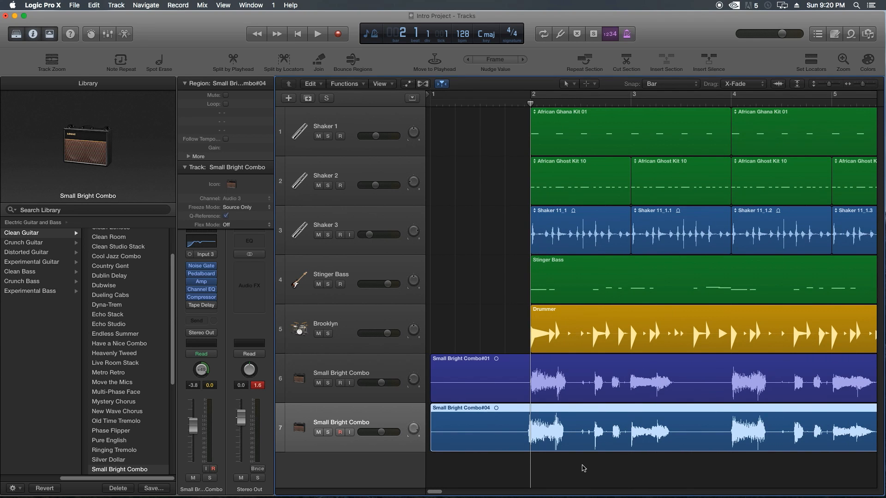
Step: Trim the start of both Small Bright Combo regions to bar 2
click(584, 468)
drag(436, 401, 530, 415)
drag(436, 451, 531, 452)
key(super+Left)
key(super+Left)
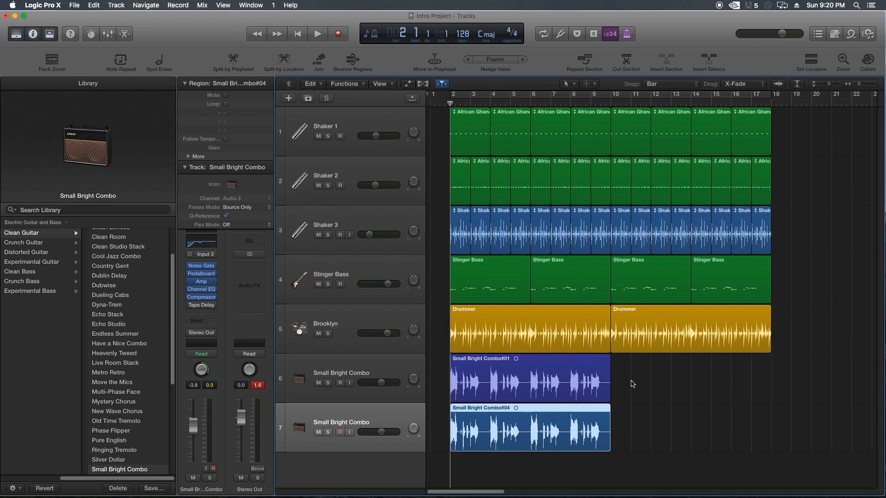
Step: Repeat both Small Bright Combo regions once so the copies start at bar 10, and clear the selection
drag(633, 383, 571, 432)
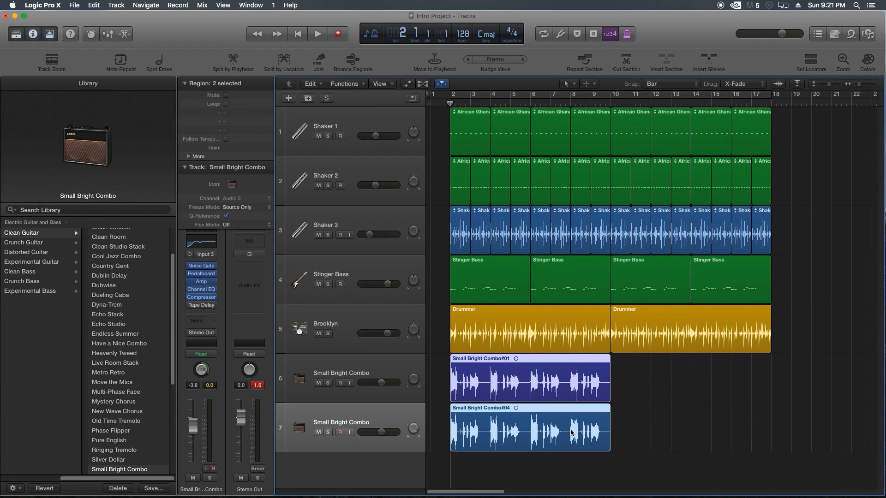
key(super+r)
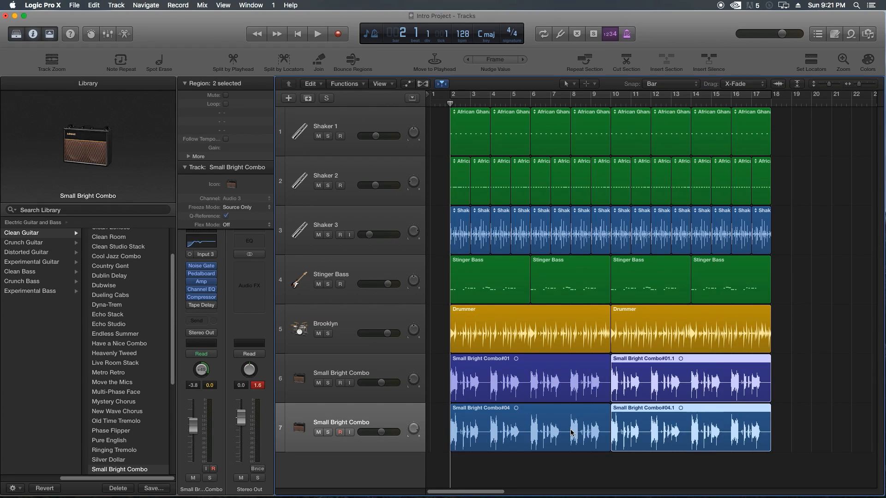
click(787, 282)
Step: Turn off snapping in the Tracks area and move the playhead to bar 10
click(650, 83)
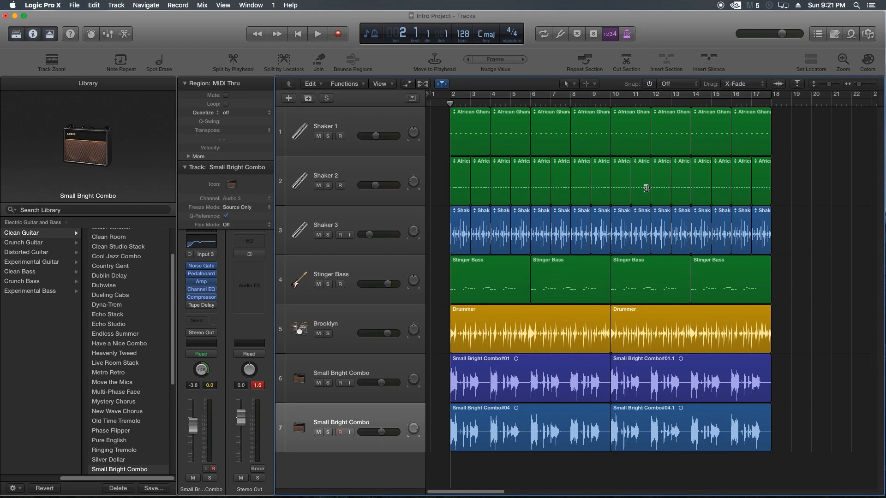
click(649, 84)
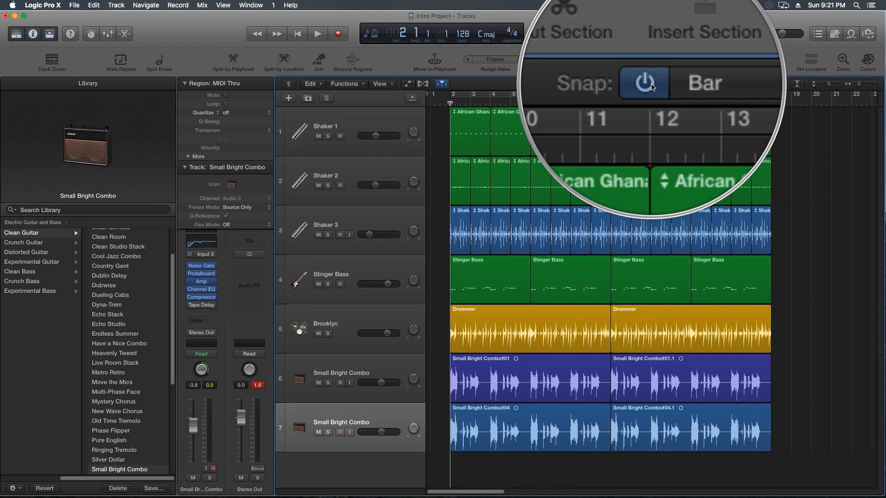
click(649, 84)
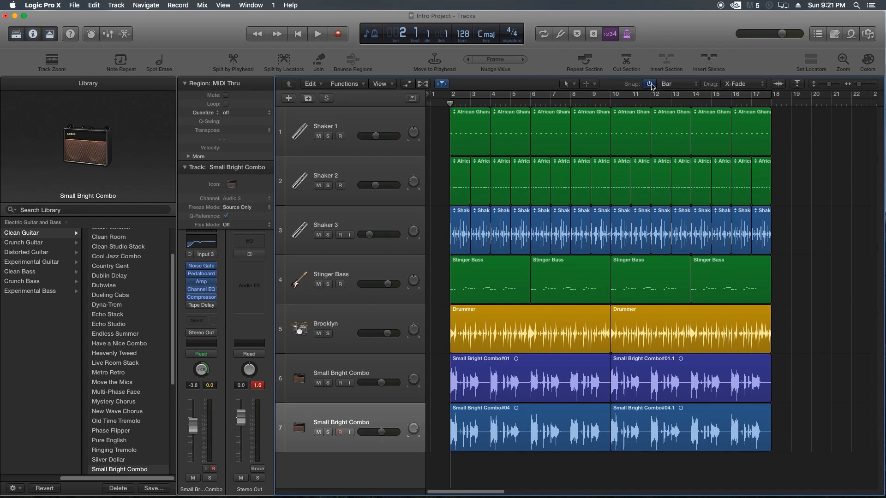
drag(621, 102, 611, 102)
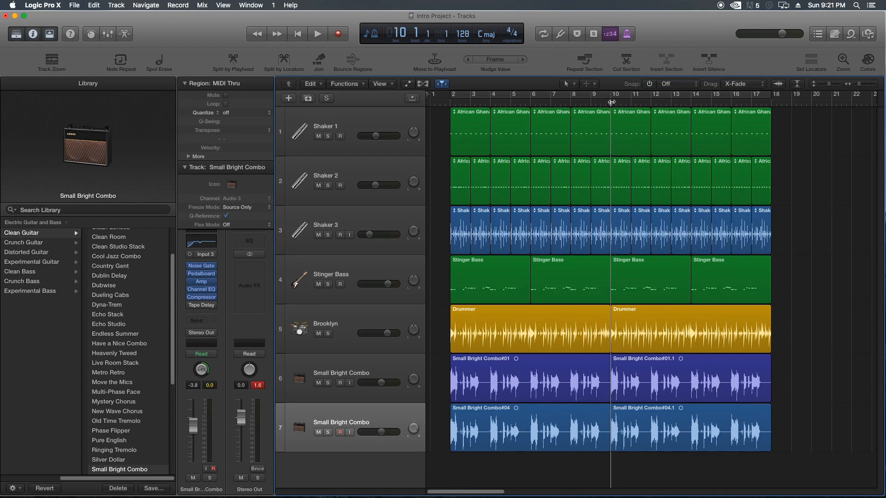
Step: Extend the start of both repeated guitar regions to slightly before bar 10 so their note attacks are included
key(super+Right)
key(super+Right)
key(super+Right)
key(super+Right)
key(super+Right)
key(super+Right)
key(super+Right)
key(super+Right)
key(super+Right)
key(super+Right)
key(super+Right)
key(super+Right)
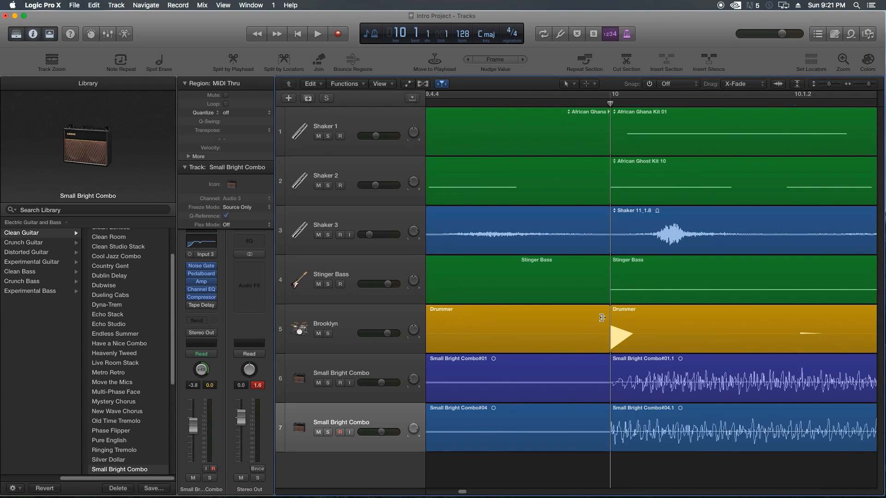
click(500, 104)
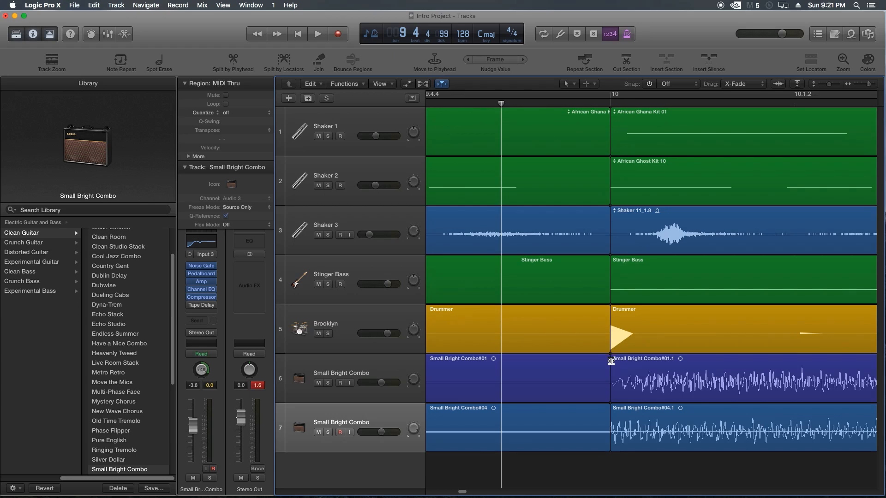
drag(611, 362, 517, 452)
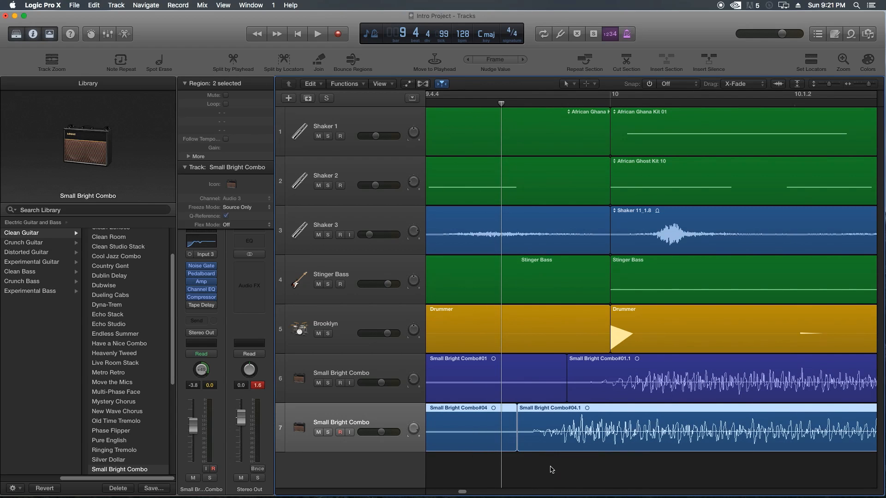
click(550, 469)
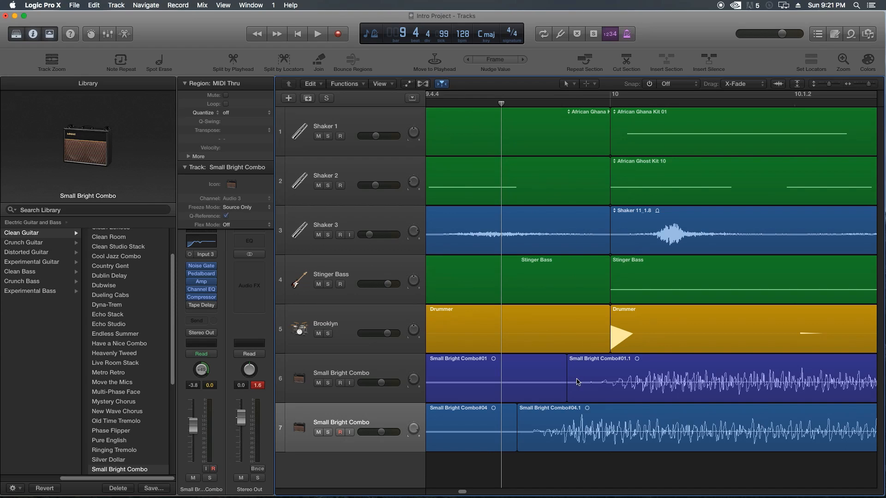
Step: Draw short crossfades over the joins between the original and repeated regions on both guitar tracks
click(556, 381)
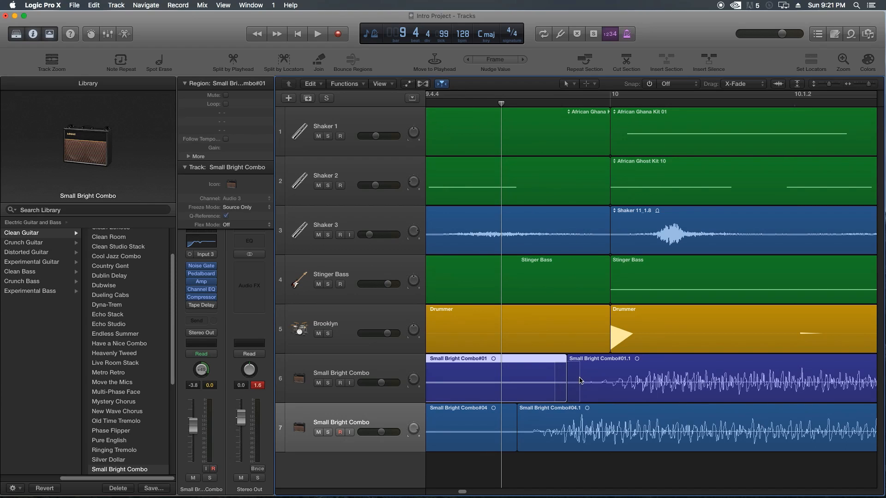
drag(580, 381, 578, 381)
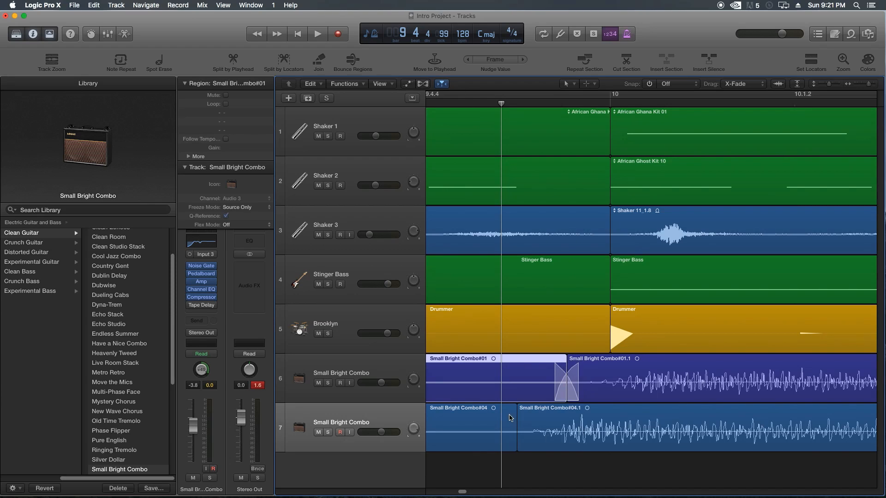
drag(508, 422, 529, 426)
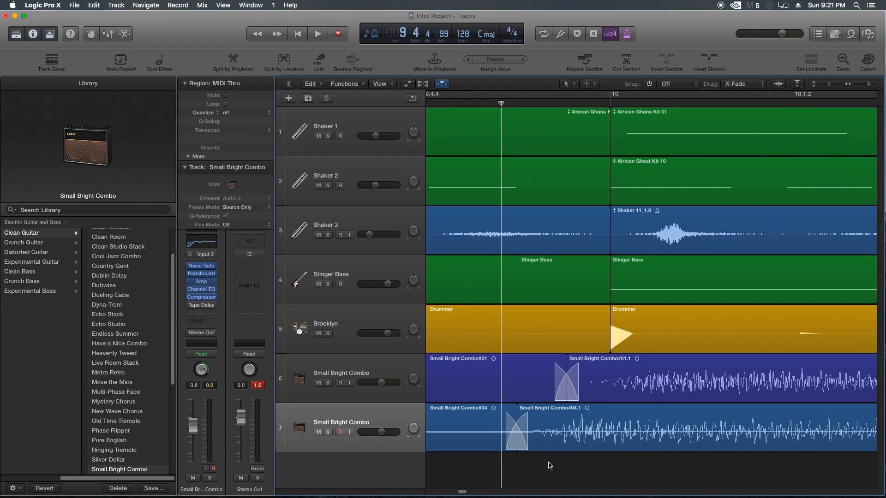
Step: Extend the start of the first Small Bright Combo#01 region to slightly before bar 2
key(Return)
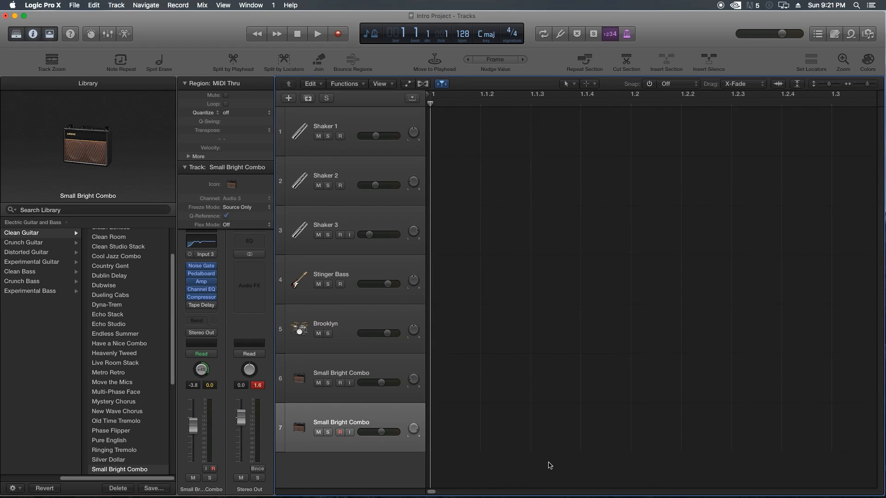
click(631, 102)
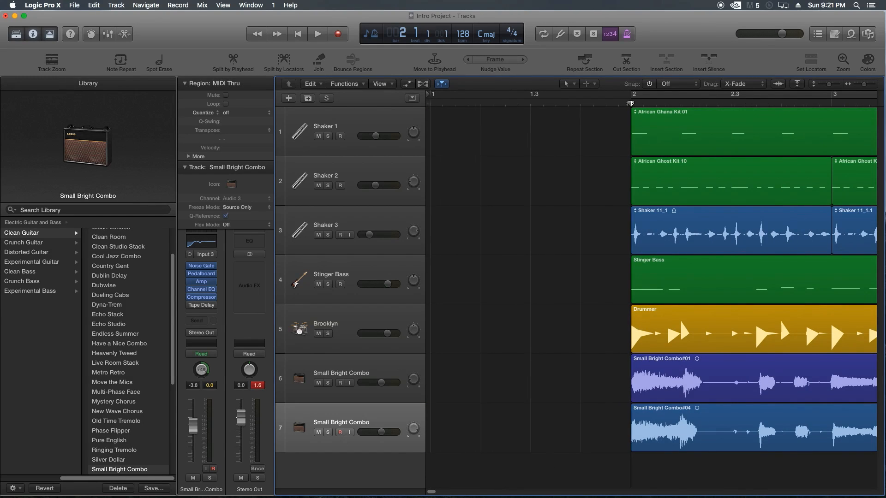
key(super+Right)
key(super+Right)
key(super+Right)
key(super+Right)
key(super+Right)
key(super+Right)
key(super+Right)
key(super+Right)
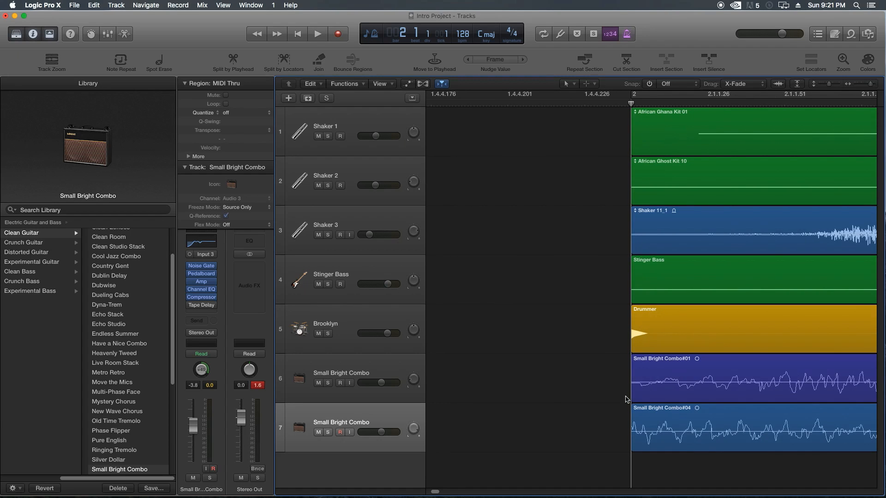
drag(627, 400, 575, 401)
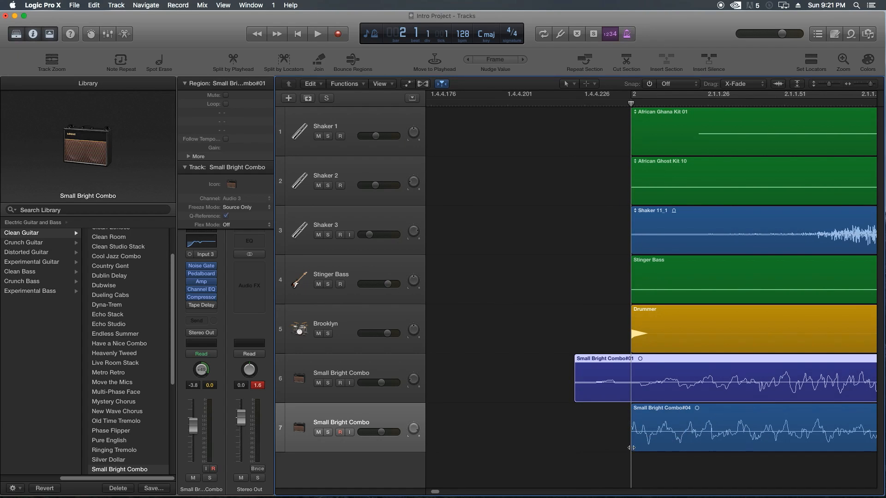
Step: Extend the start of the first Small Bright Combo#04 region to slightly before bar 2 and draw short fade-ins at the start of both guitar regions
drag(630, 448, 543, 437)
drag(516, 370, 600, 407)
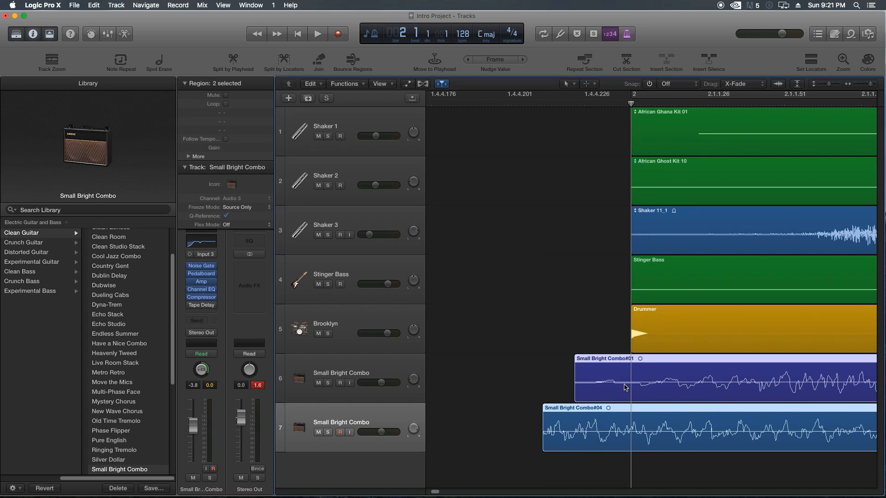
drag(495, 366, 587, 422)
drag(629, 384, 496, 475)
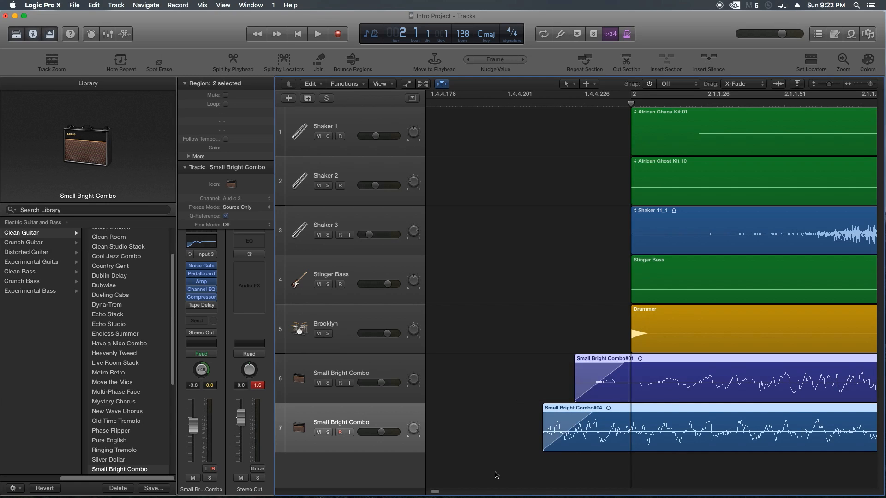
Step: Play the whole arrangement from shortly before bar 2 to the end of the regions to check the edited guitar starts and joins
click(490, 437)
key(super+Left)
key(super+Left)
key(super+Left)
key(super+Left)
key(super+Left)
key(super+Left)
key(super+Left)
key(super+Left)
key(super+Left)
key(super+Left)
key(super+Left)
key(super+Left)
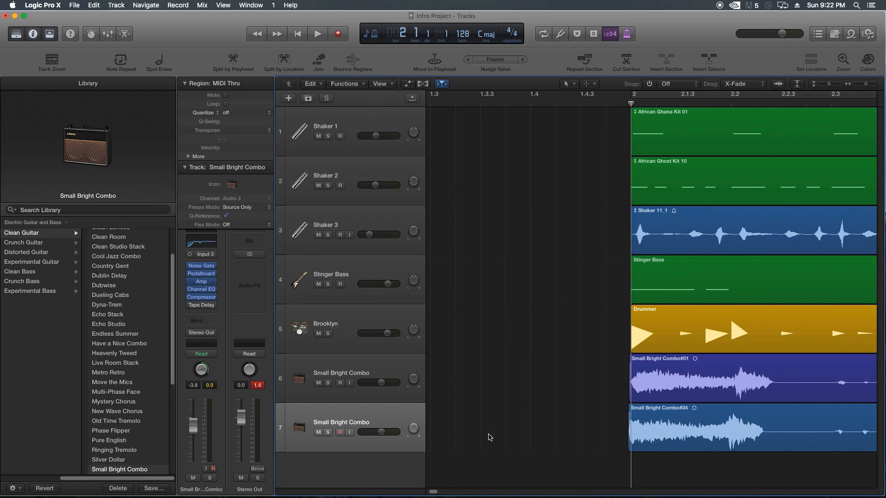
key(super+Left)
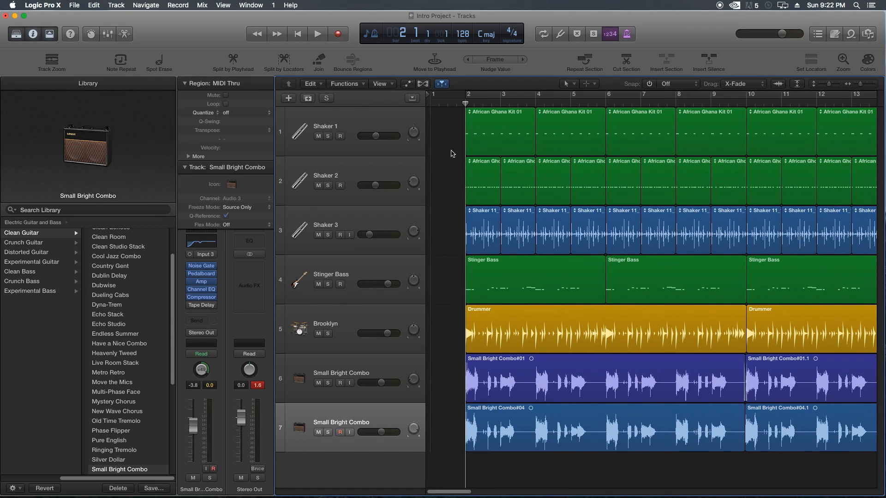
click(445, 103)
key(space)
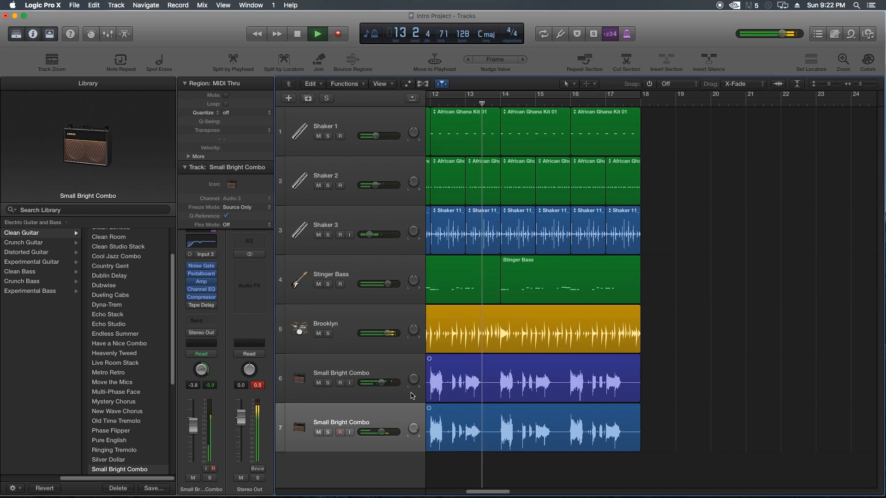
key(super+Left)
key(super+Left)
key(super+Left)
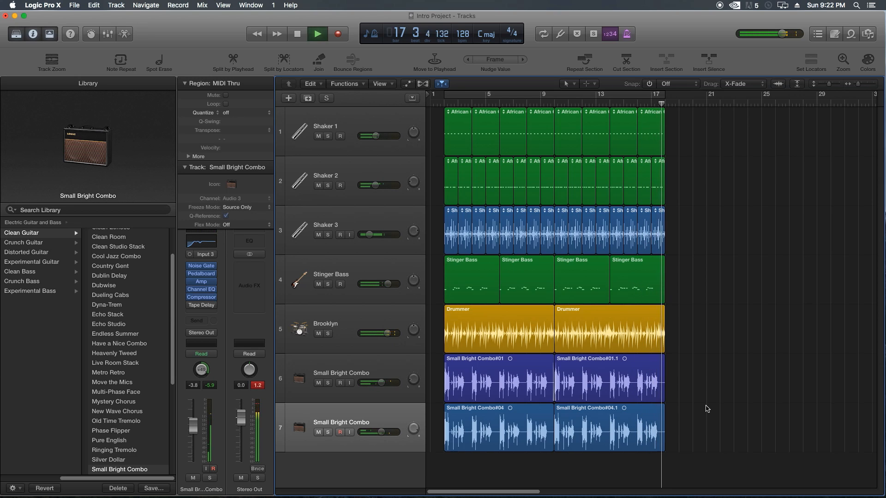
key(space)
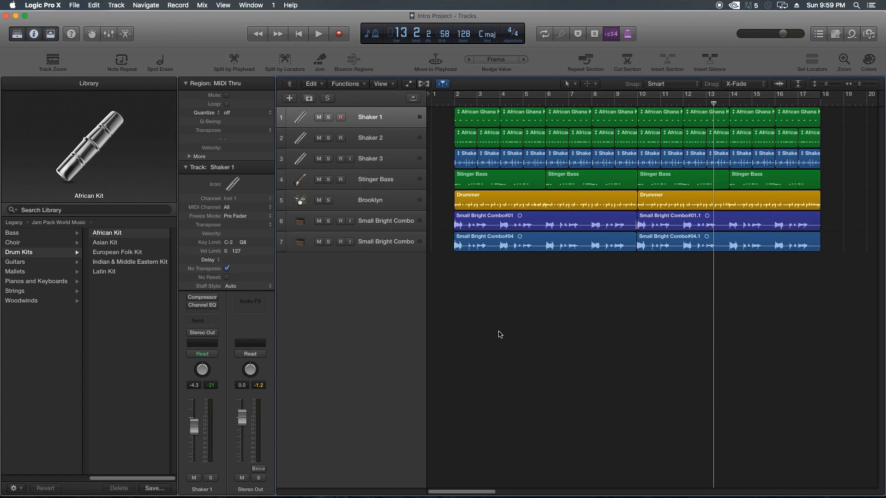
Step: Hide the Library and set the cycle range to span all regions, from bar 2 to bar 18
click(22, 36)
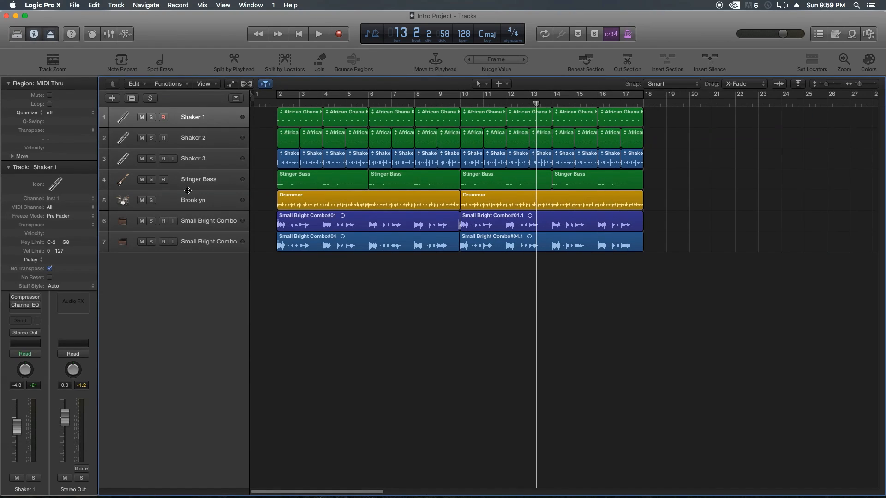
drag(705, 119, 287, 360)
click(813, 63)
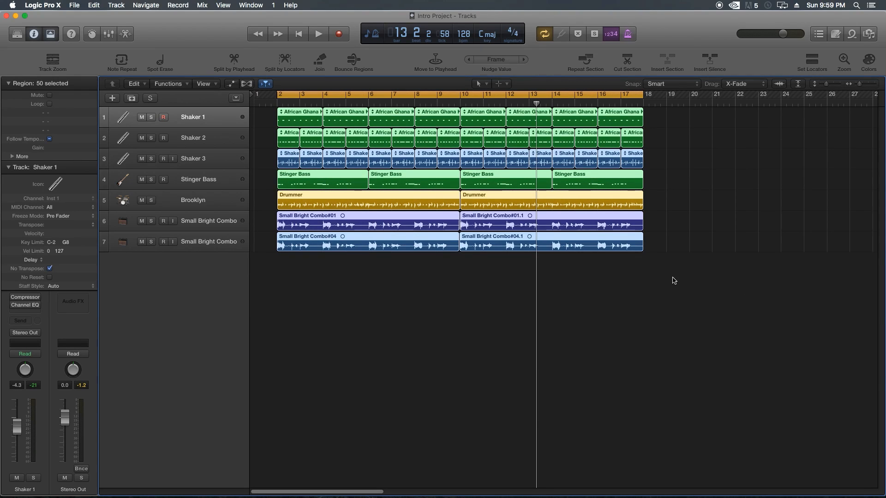
click(620, 308)
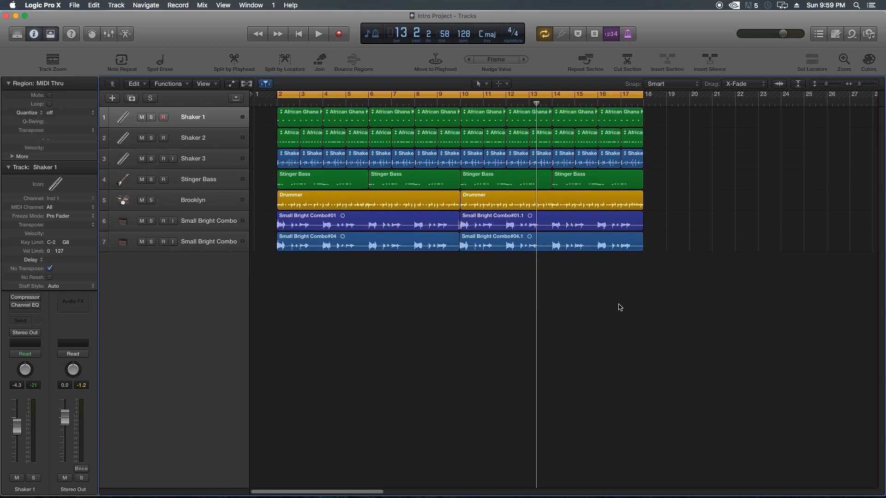
Step: Fit the arrangement to the window with shorter tracks, show the Mixer and play the cycle briefly to check the levels
key(z)
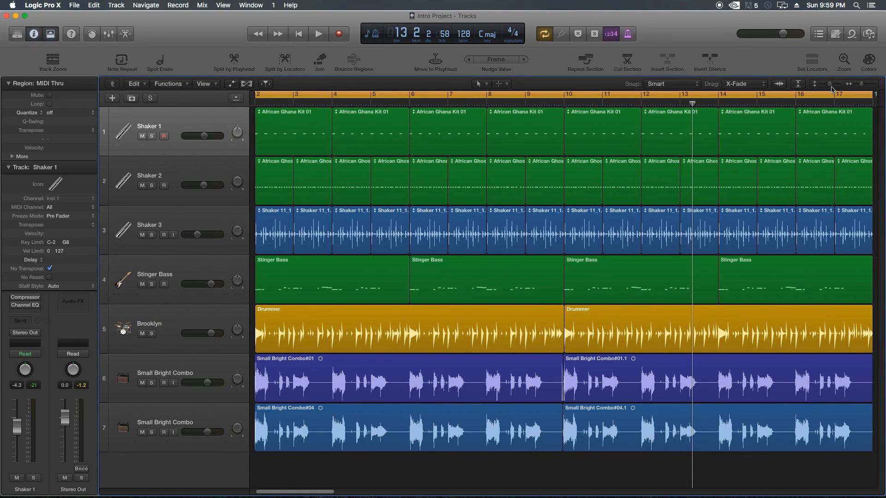
drag(833, 89, 827, 89)
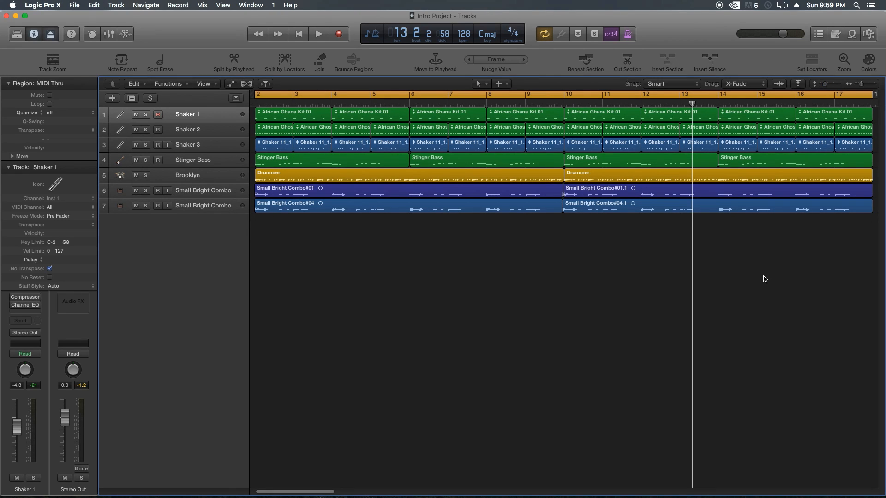
key(x)
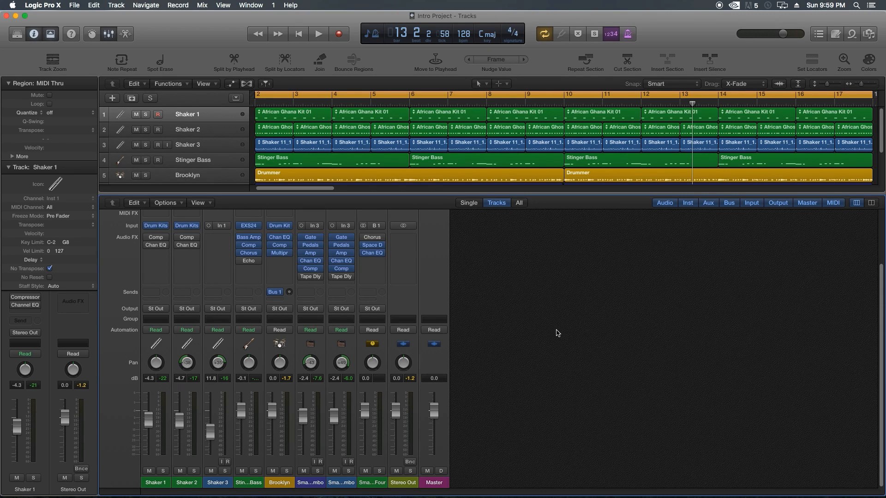
key(space)
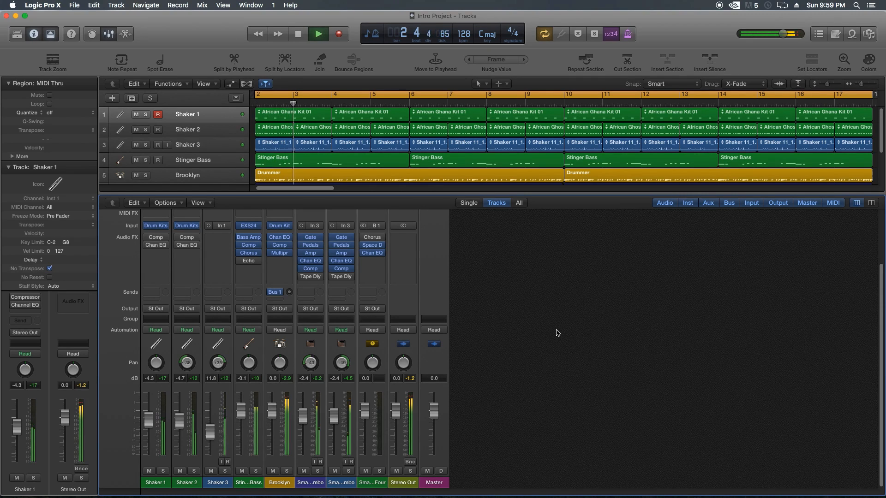
key(space)
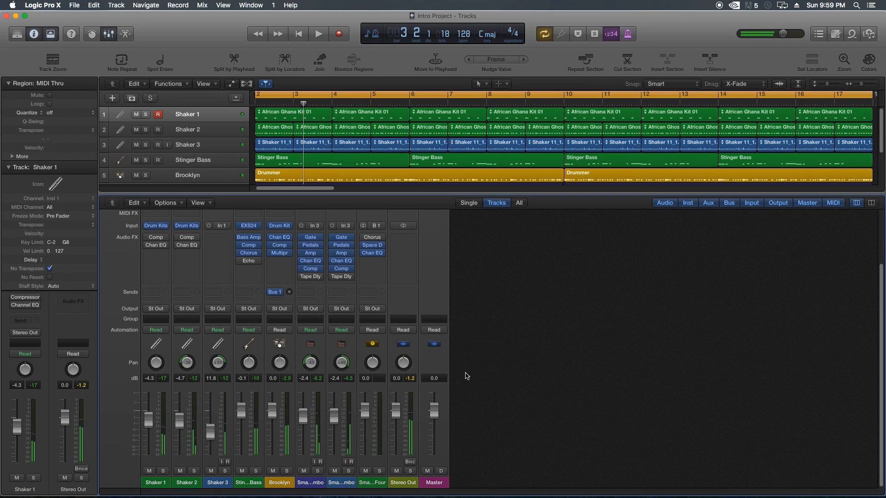
Step: Lower the faders of both Small Bright Combo guitar channels together to -7.4 dB
click(324, 483)
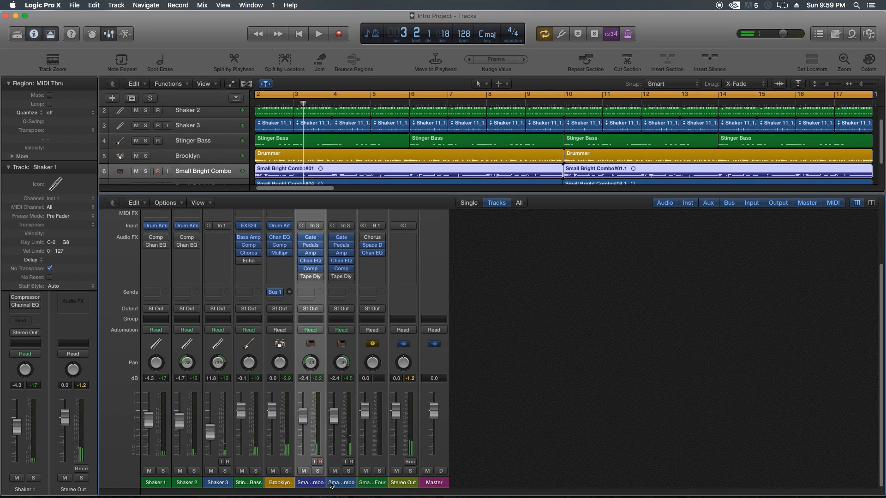
drag(330, 482, 333, 482)
drag(334, 417, 334, 425)
Step: Lower the Shaker 1, 2 and 3 faders together to -13.0, -13.4 and -15.6 dB and play the mix to check the balance
drag(160, 483, 205, 483)
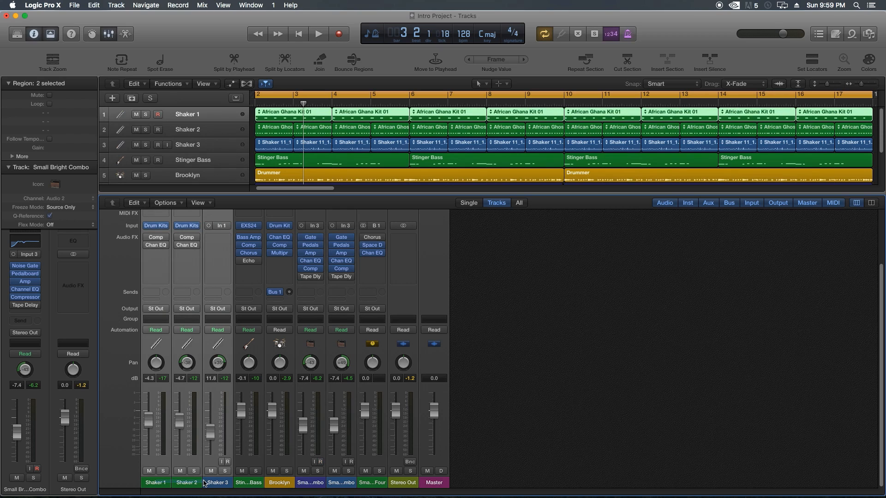
mouse_move(213, 439)
mouse_down()
mouse_move(213, 446)
mouse_move(211, 435)
mouse_up()
click(526, 463)
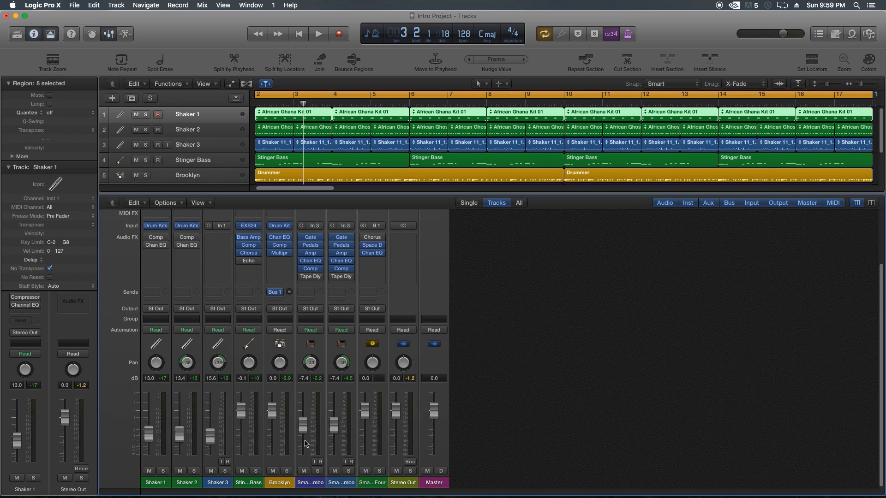
key(space)
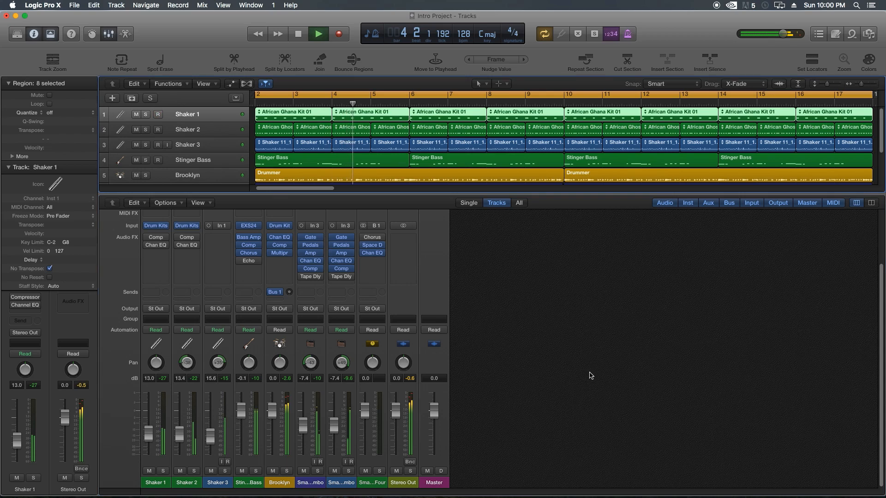
key(space)
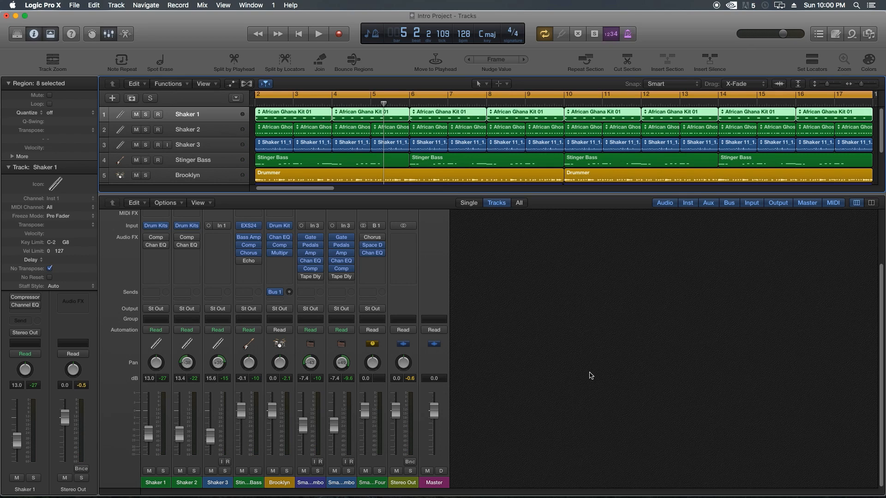
Step: Raise all channel faders from Shaker 1 to the Bus 1 aux together, with Brooklyn at 3.8 dB, and play the mix to check the Stereo Out peak
click(408, 483)
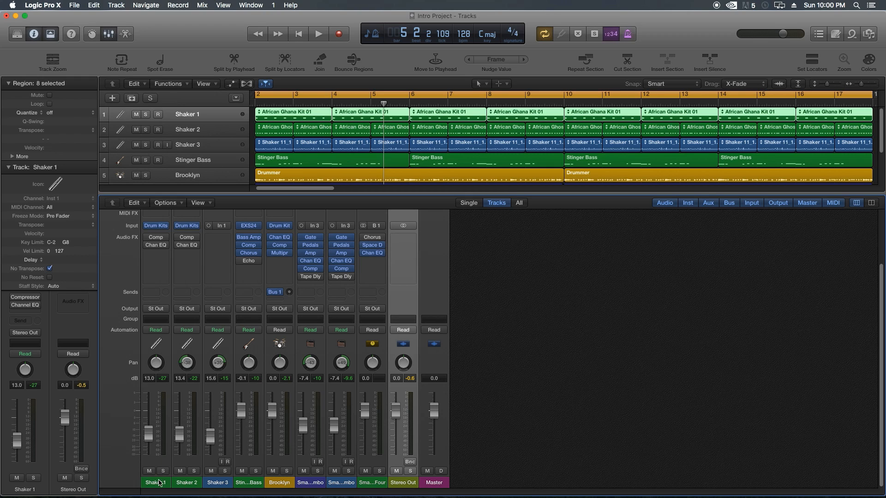
drag(195, 483, 368, 479)
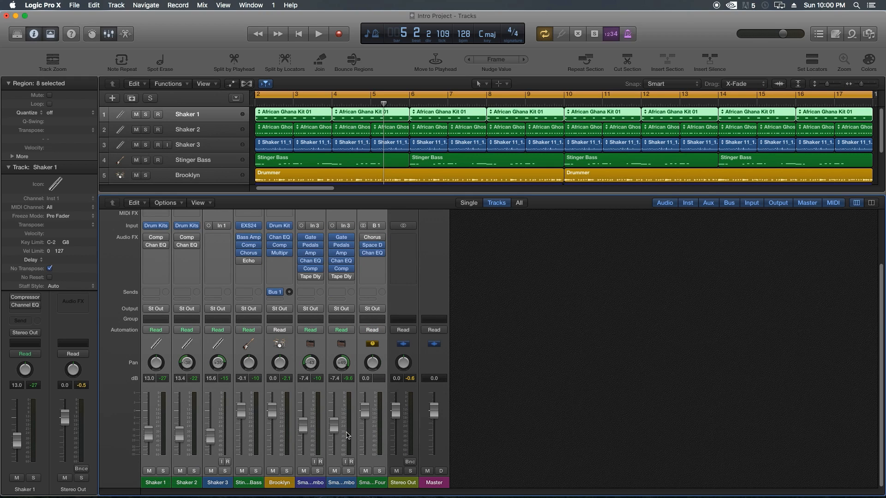
drag(333, 426, 332, 412)
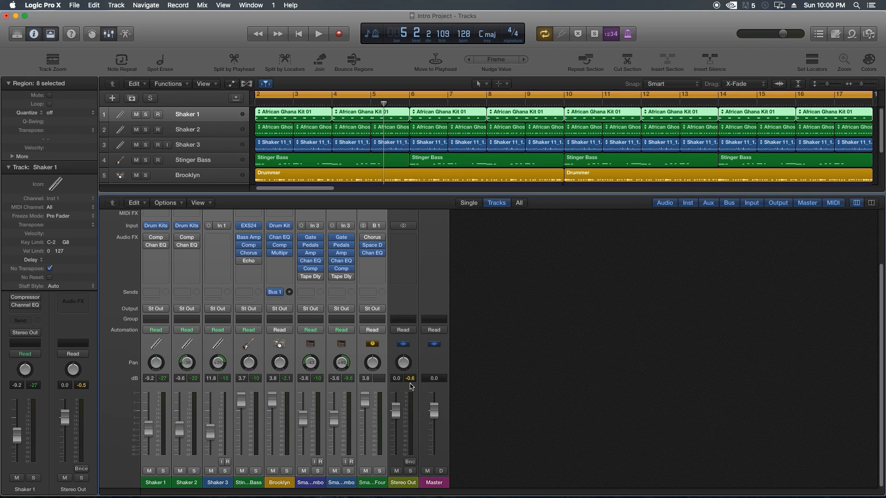
key(space)
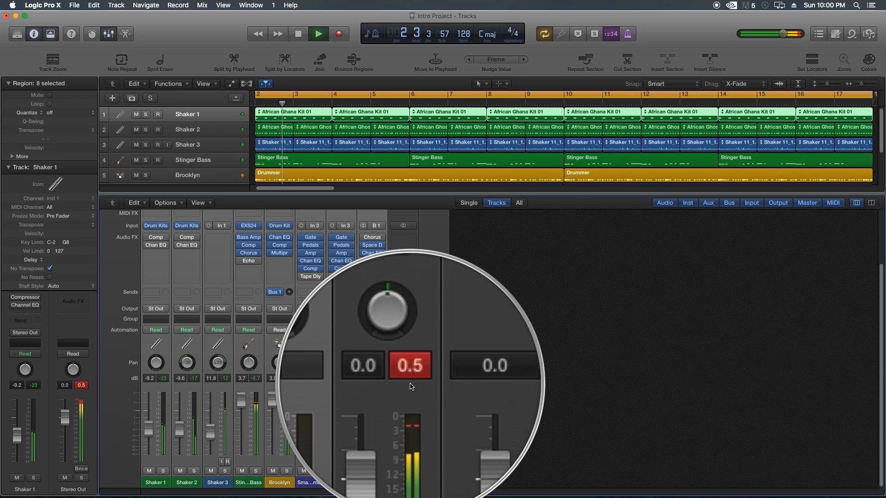
key(space)
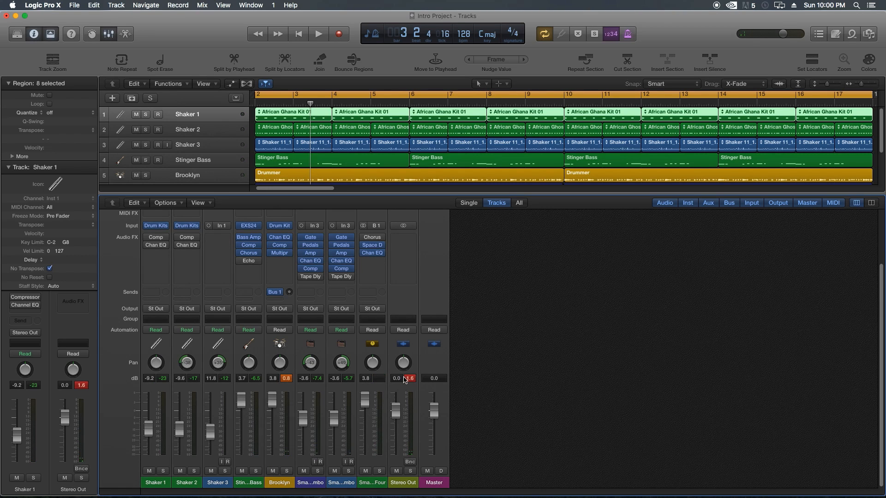
Step: Clear the peak readings and lower all channel faders except Stereo Out and Master together, with Brooklyn at -1.8 dB and both guitars at -9.2 dB
click(405, 379)
drag(159, 485, 361, 482)
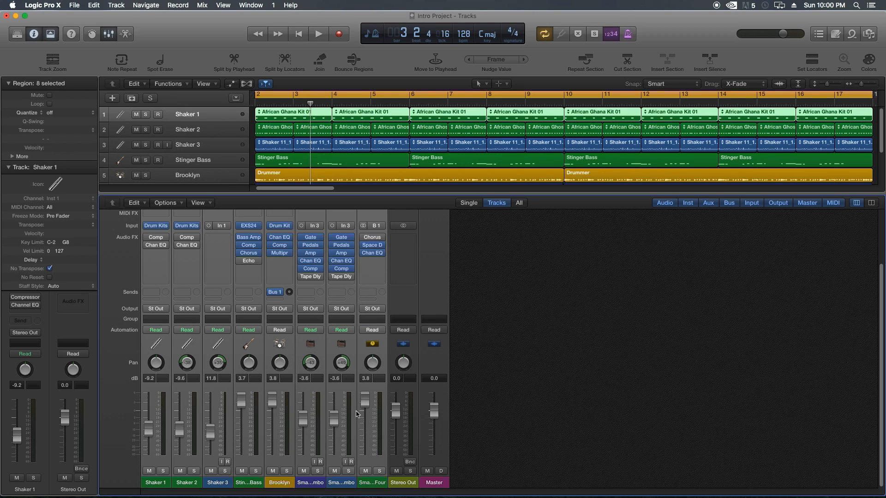
drag(370, 408, 370, 419)
click(461, 450)
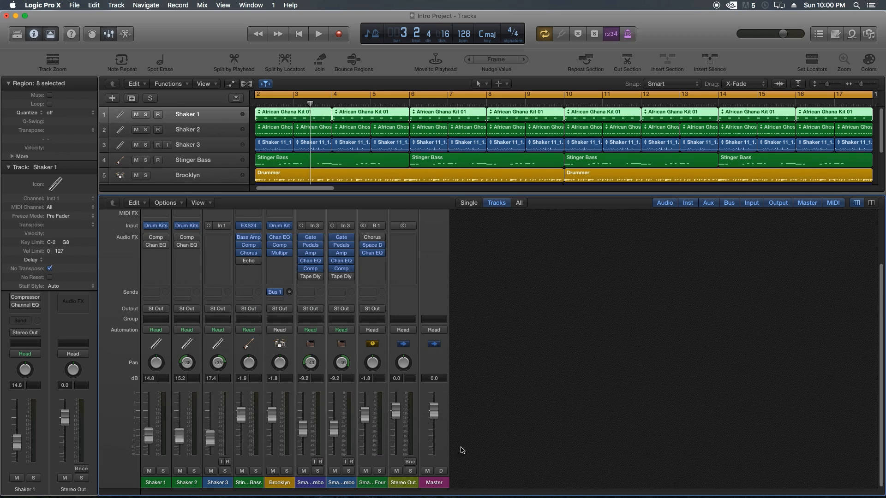
Step: Play the cycled mix to check the Stereo Out level, widening the shakers by panning Shaker 2 to -50 and Shaker 3 farther to the opposite side
click(406, 482)
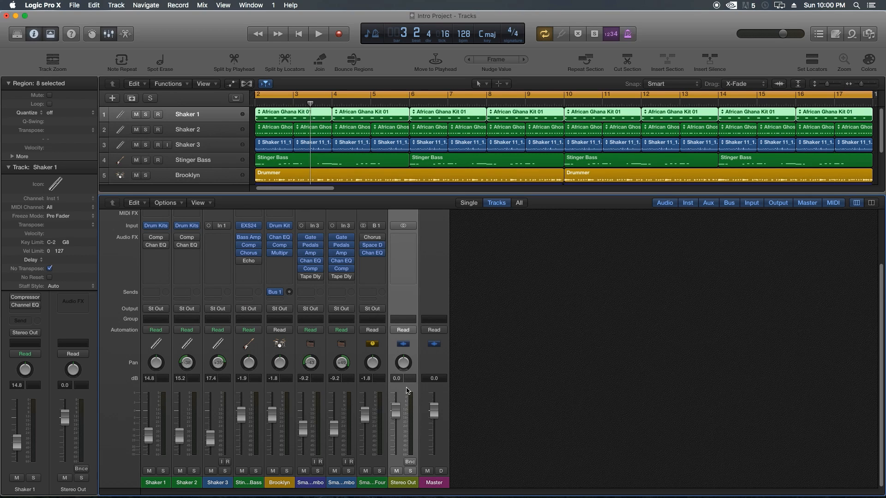
click(463, 371)
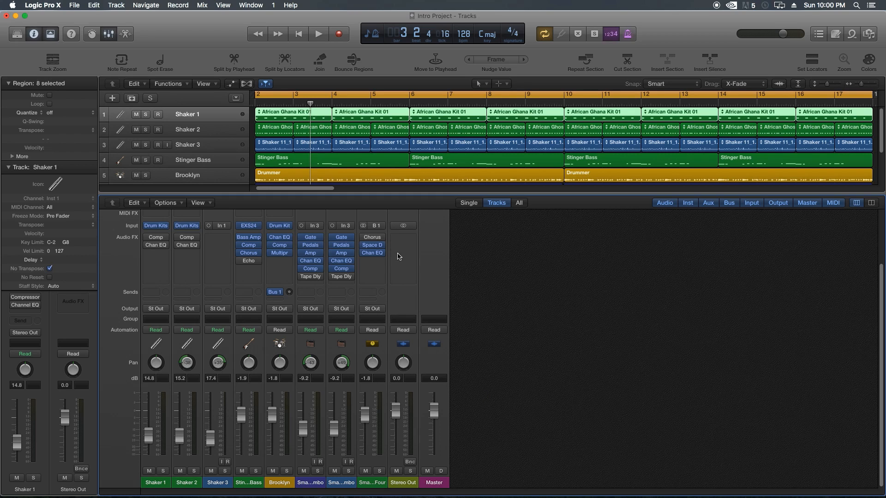
mouse_move(398, 245)
key(space)
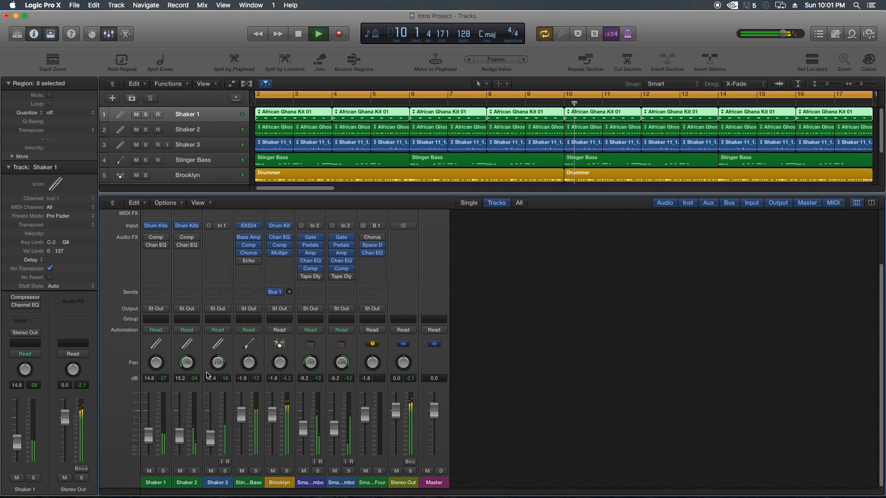
key(space)
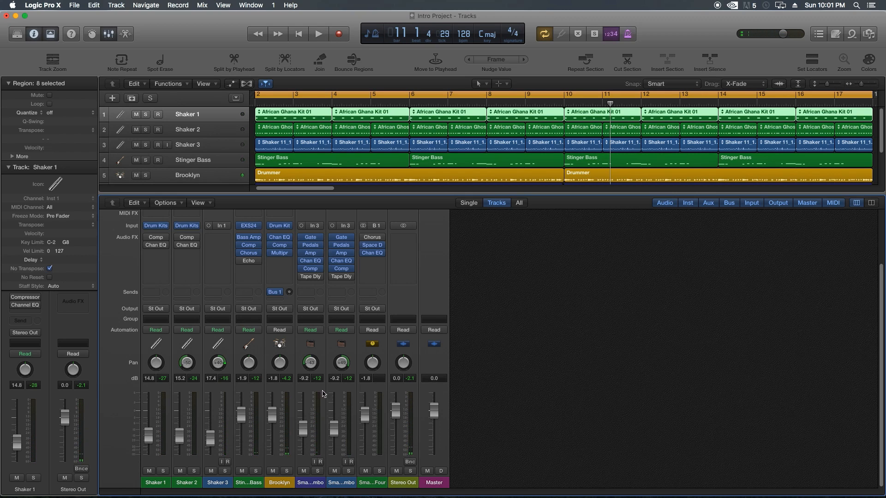
Step: Solo the Brooklyn drum channel and the Bus 1 aux channel, and turn up the drums' Bus 1 send
click(287, 471)
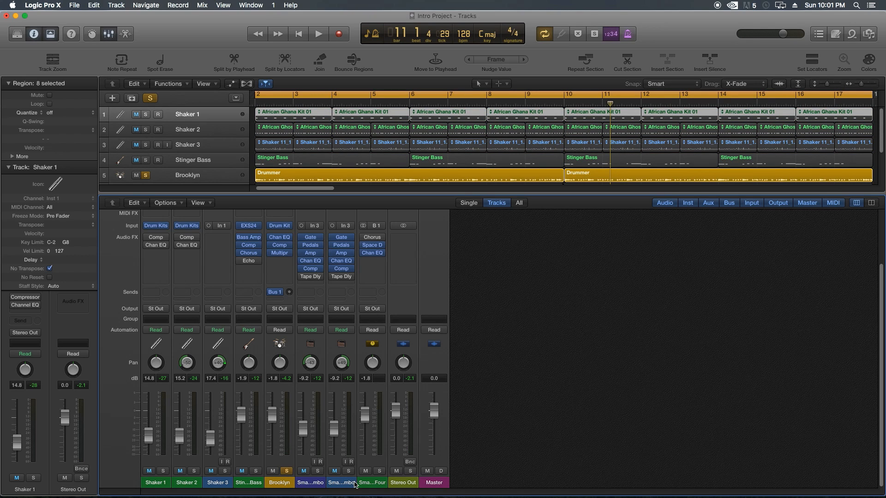
click(285, 483)
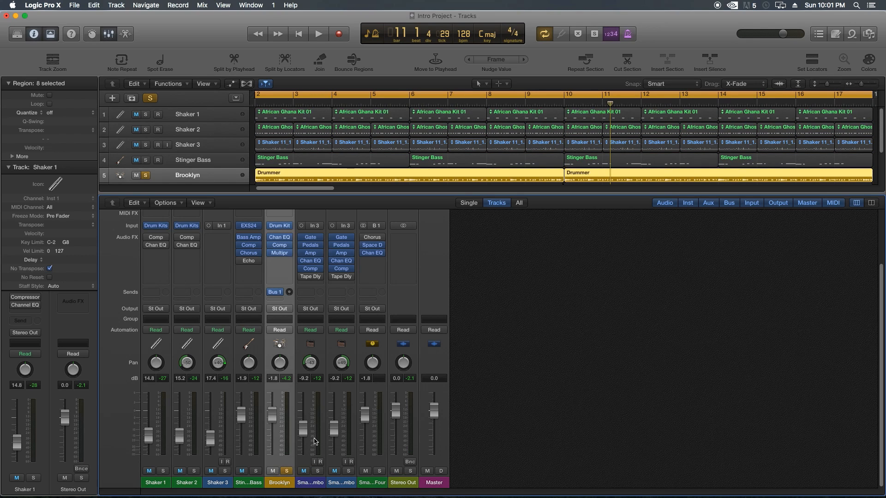
click(373, 483)
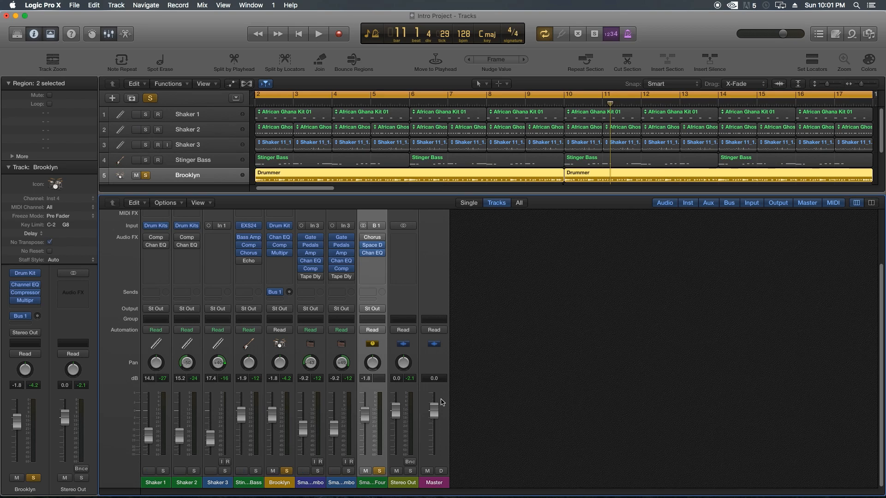
click(289, 292)
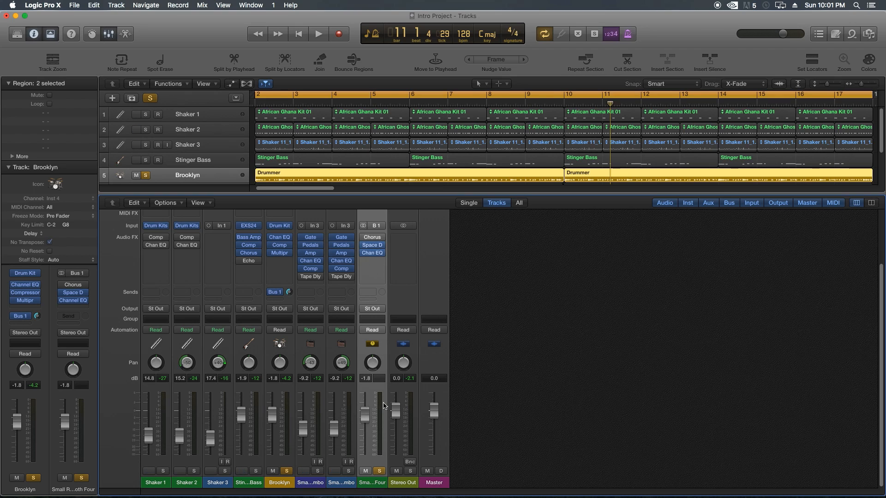
Step: Unsolo the Brooklyn drums and adjust their Bus 1 send from minimum upward while playing only the soloed reverb aux
drag(289, 293, 284, 467)
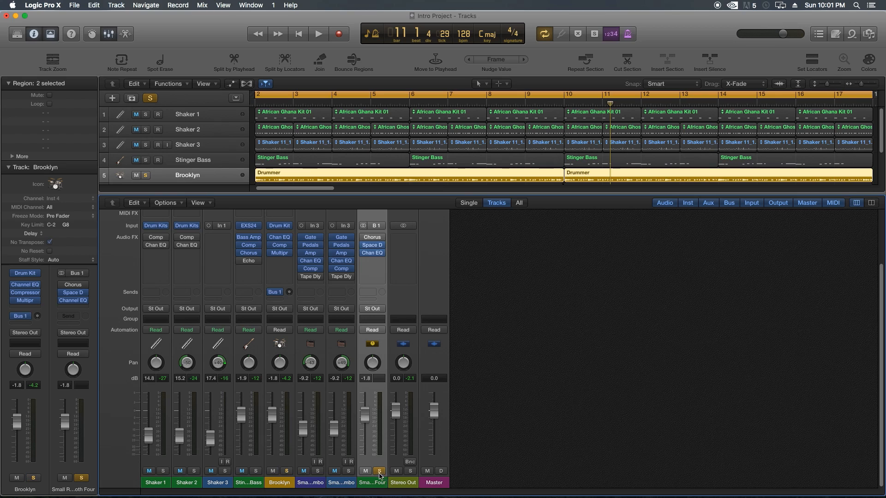
key(space)
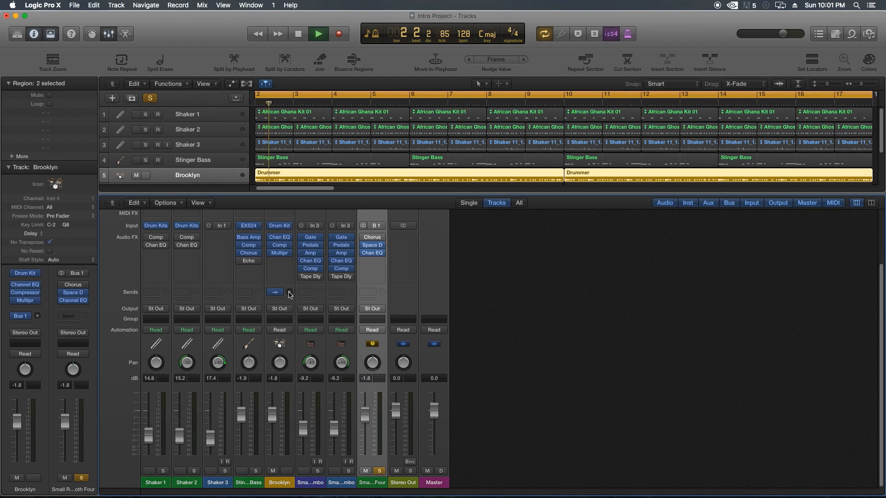
drag(294, 254, 298, 249)
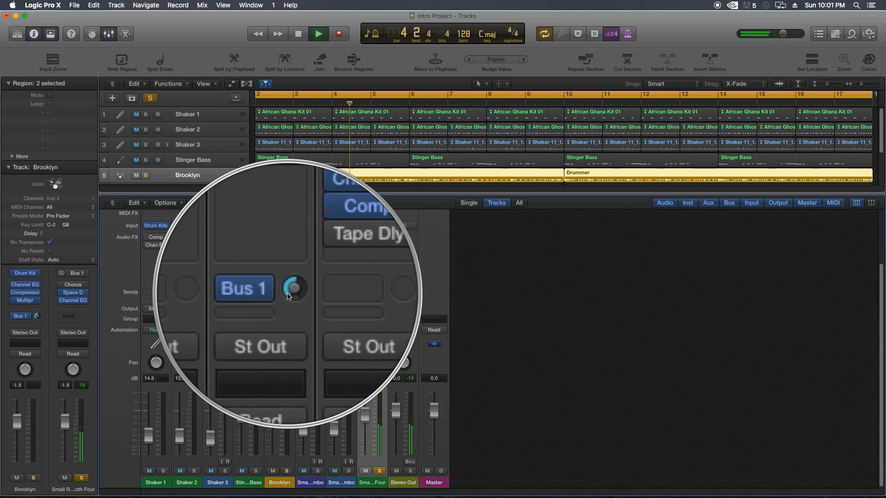
key(space)
drag(289, 294, 303, 359)
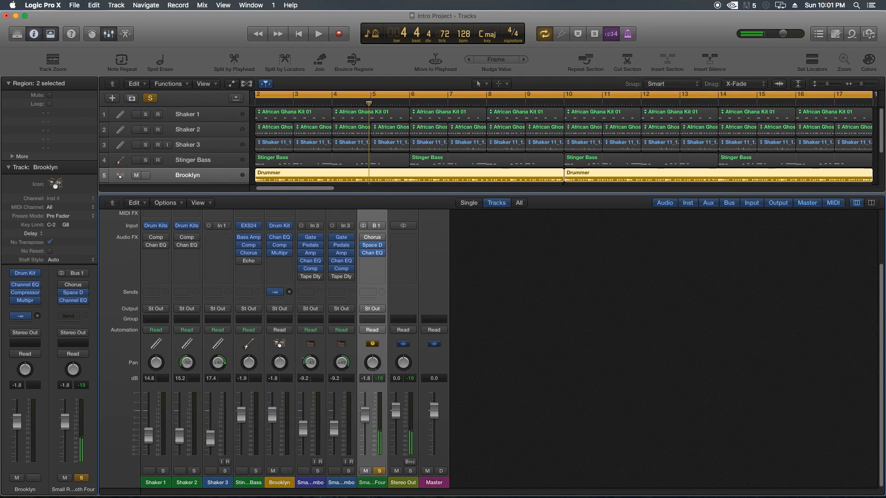
drag(295, 278, 304, 363)
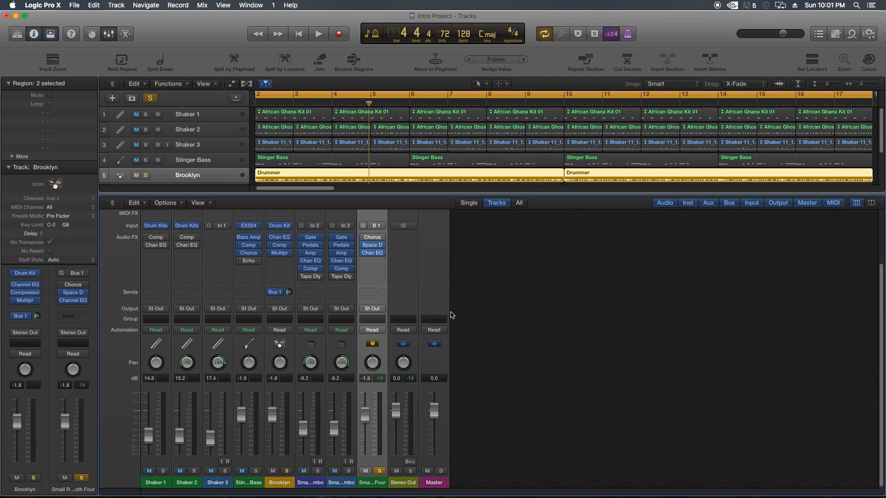
click(516, 292)
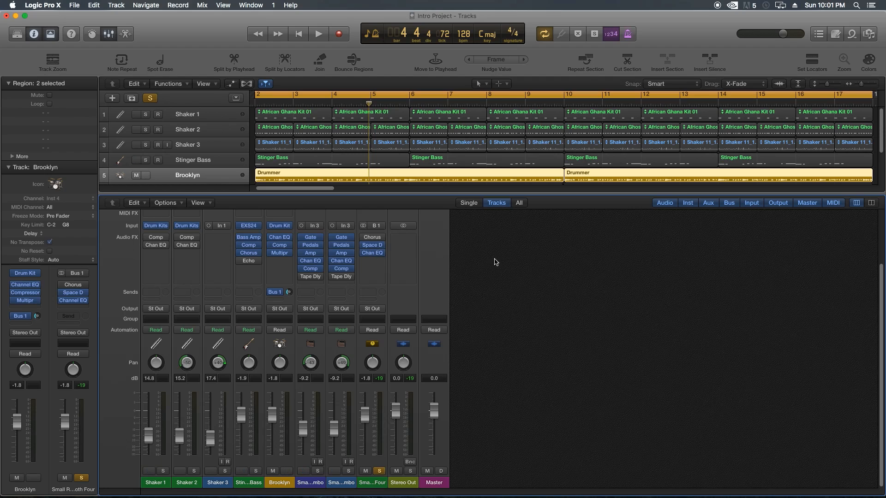
Step: Load the 1.8s Drum Plate preset from the medium plate reverbs in the Bus 1 aux channel's Space Designer
mouse_move(372, 247)
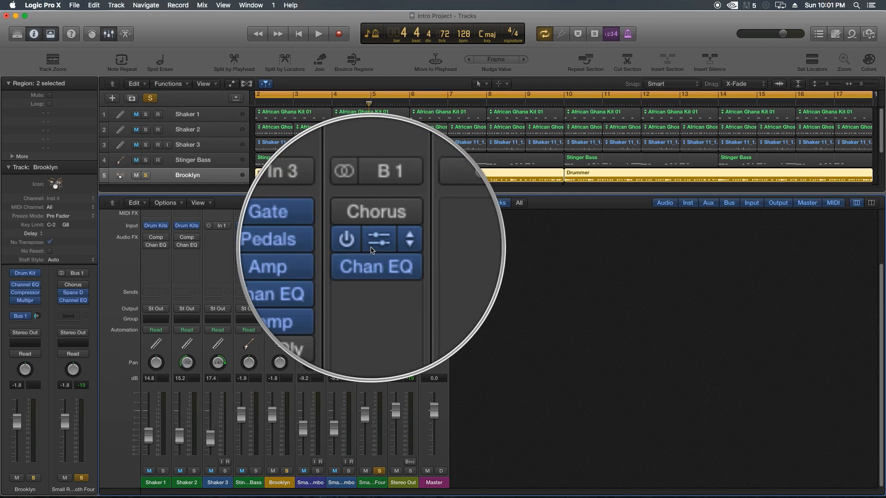
click(371, 247)
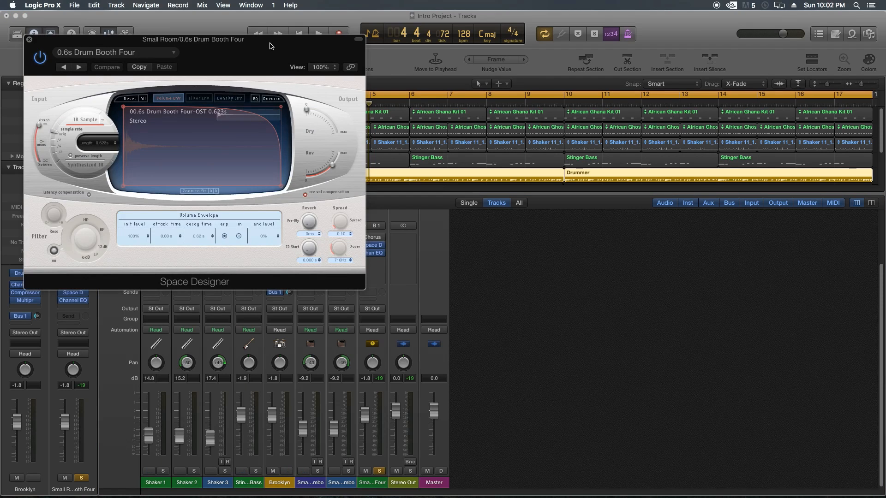
drag(91, 41, 436, 140)
click(430, 145)
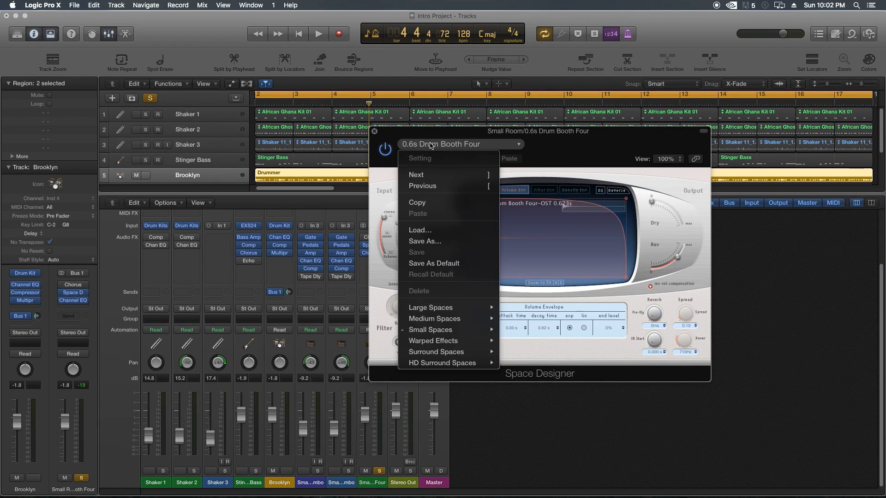
click(561, 146)
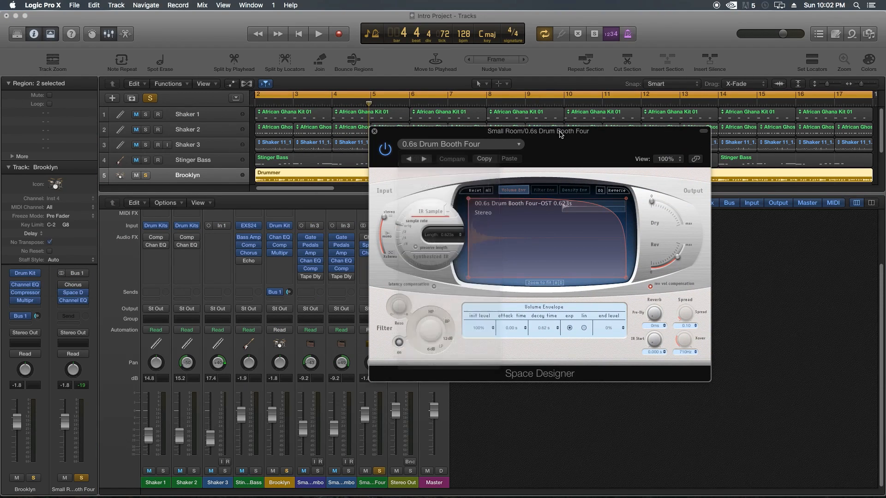
drag(560, 133, 637, 192)
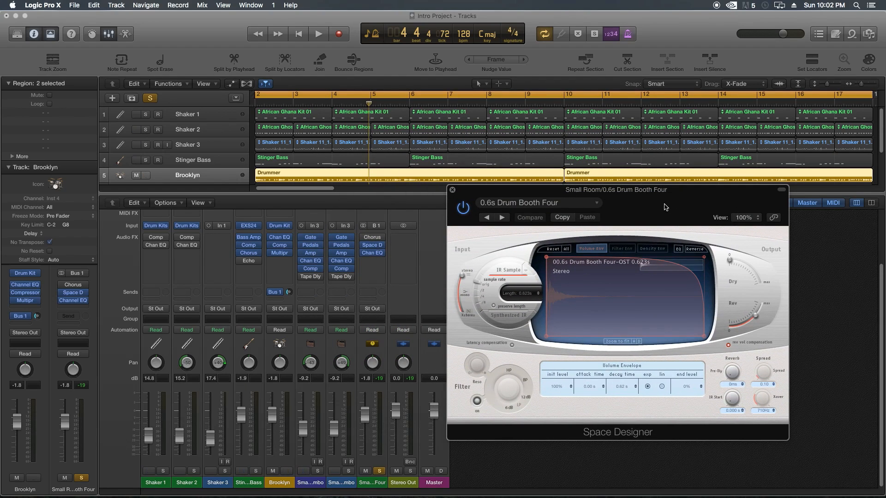
click(520, 206)
mouse_move(515, 382)
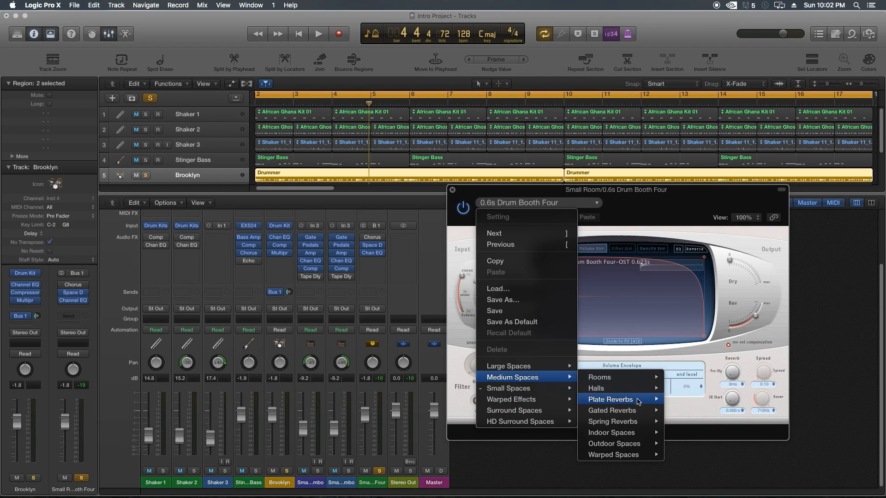
mouse_move(639, 401)
click(721, 455)
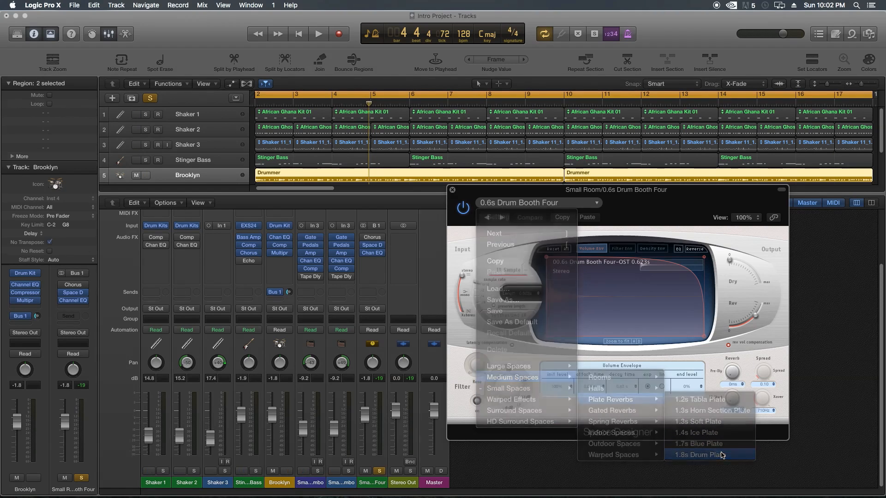
drag(745, 323, 761, 322)
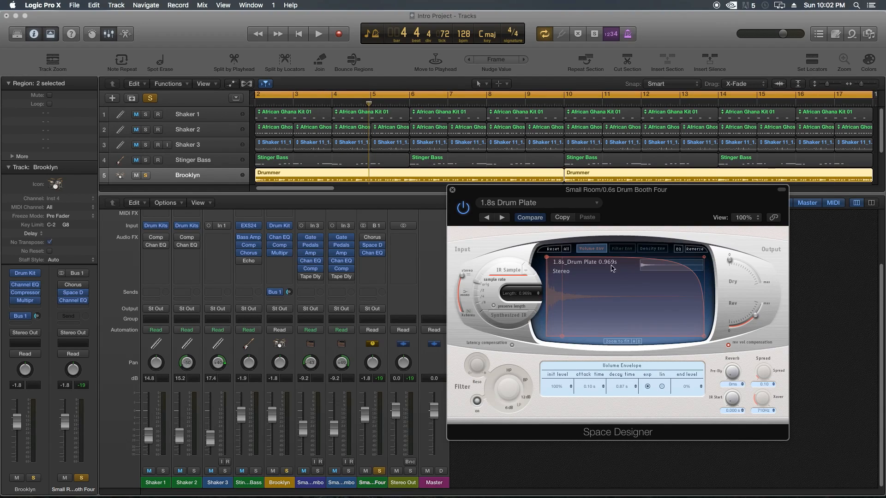
Step: Audition the plate reverb alone, solo Brooklyn alongside it for another playback, and close Space Designer
key(space)
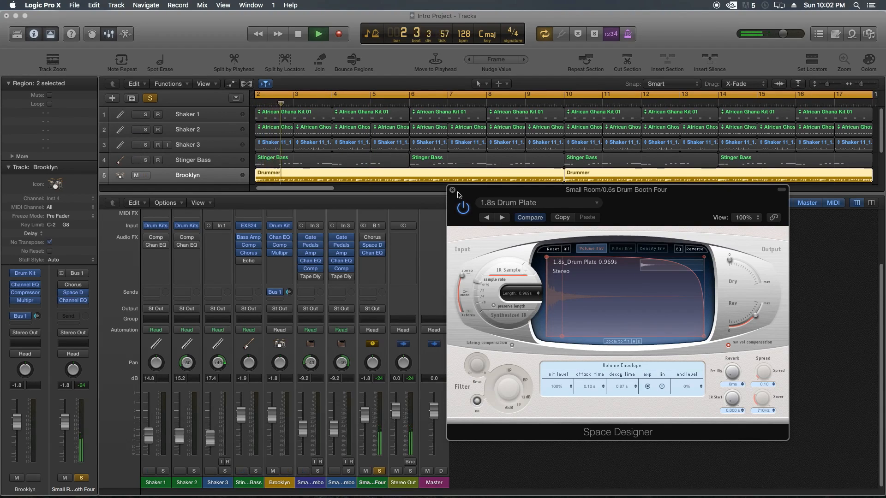
key(space)
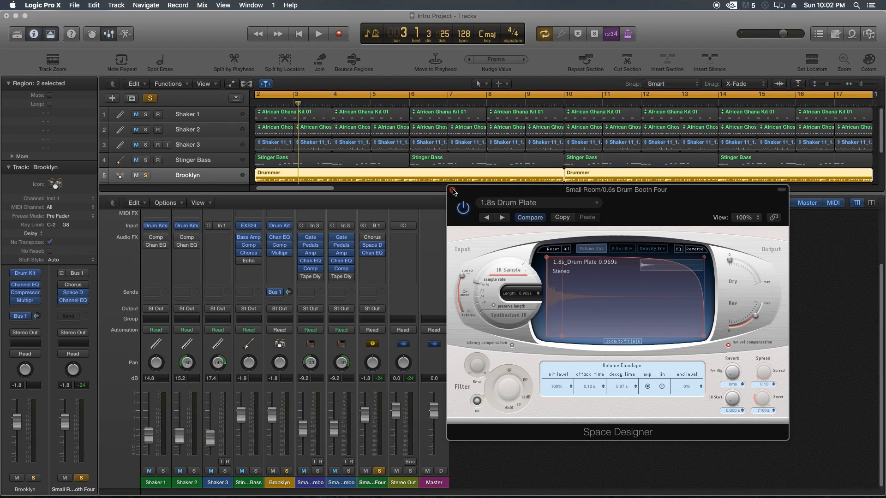
click(287, 471)
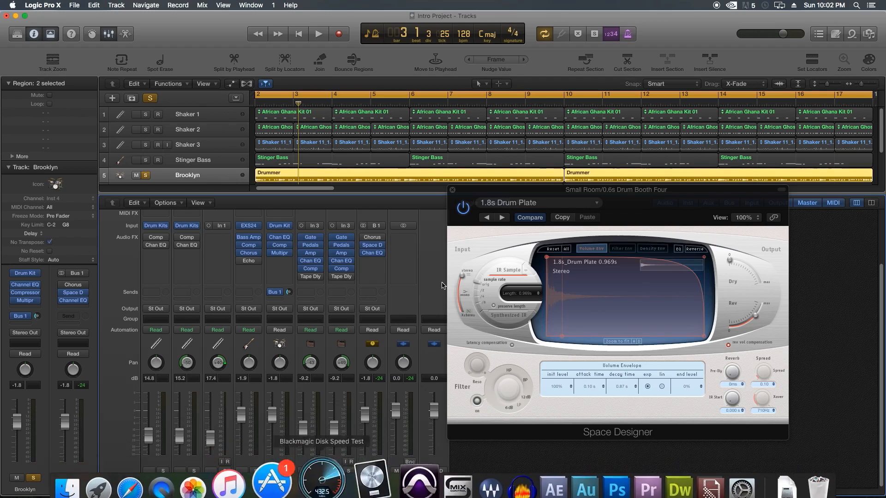
drag(511, 195, 577, 186)
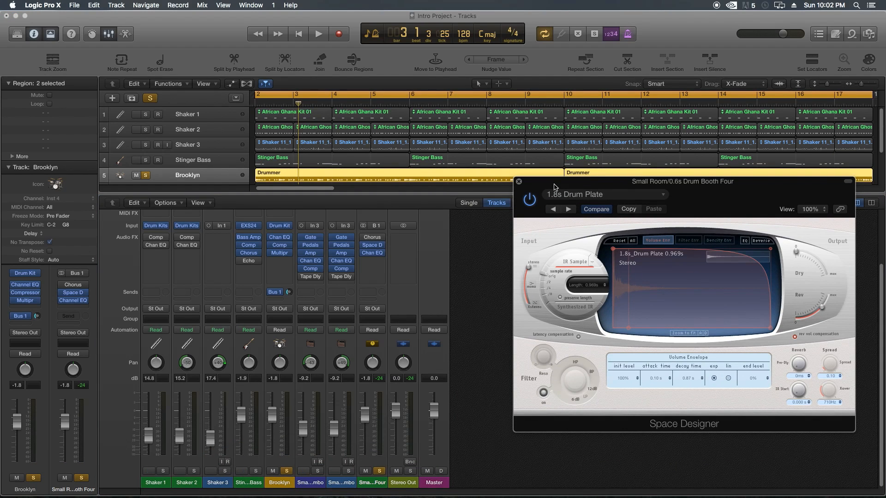
key(space)
click(519, 181)
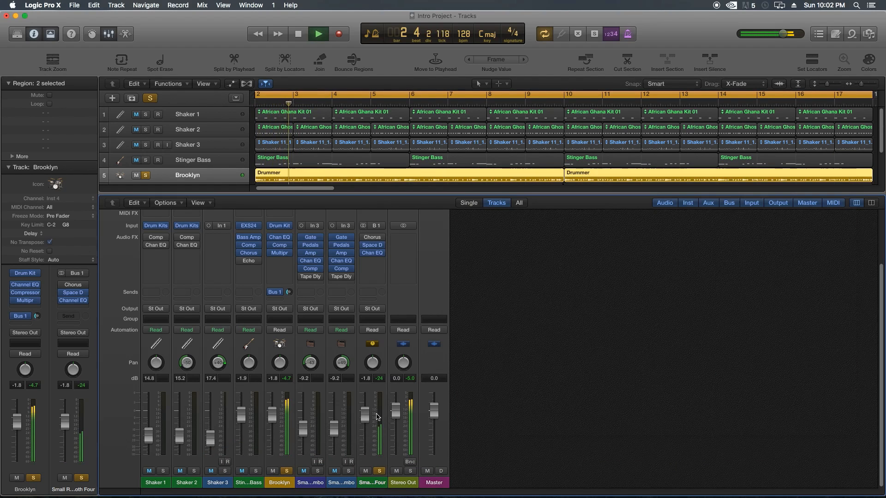
Step: Set the Bus 1 aux fader to -0.2 dB, then unsolo Brooklyn and the aux channel
mouse_move(364, 414)
mouse_down()
mouse_move(364, 396)
mouse_move(364, 438)
mouse_move(364, 407)
mouse_up()
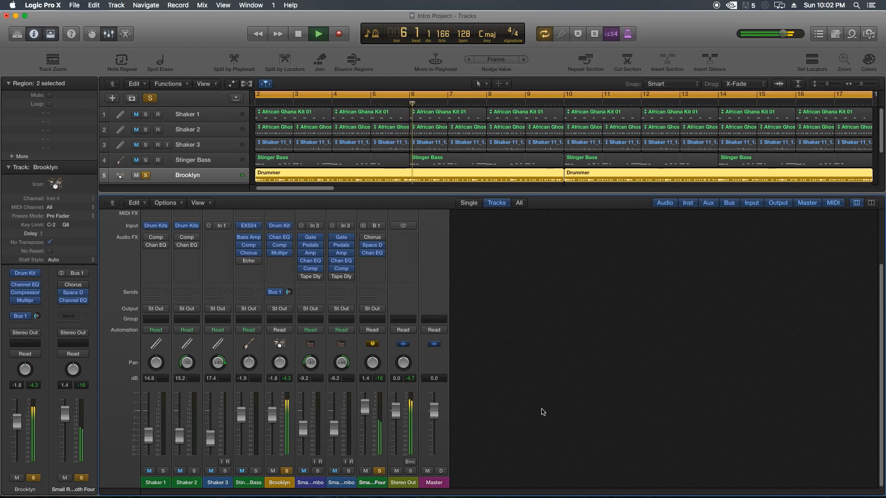
key(space)
mouse_move(368, 410)
mouse_down()
mouse_move(368, 439)
mouse_move(368, 401)
mouse_move(368, 453)
mouse_move(369, 409)
mouse_up()
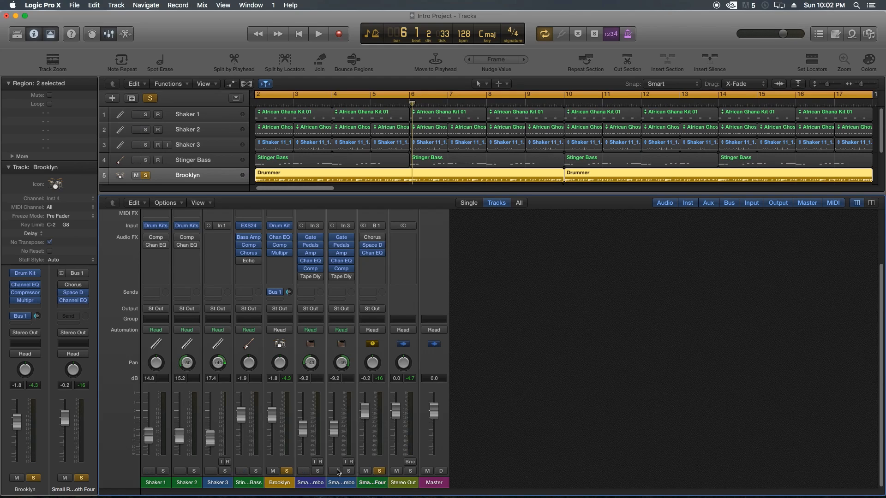
click(286, 471)
click(378, 471)
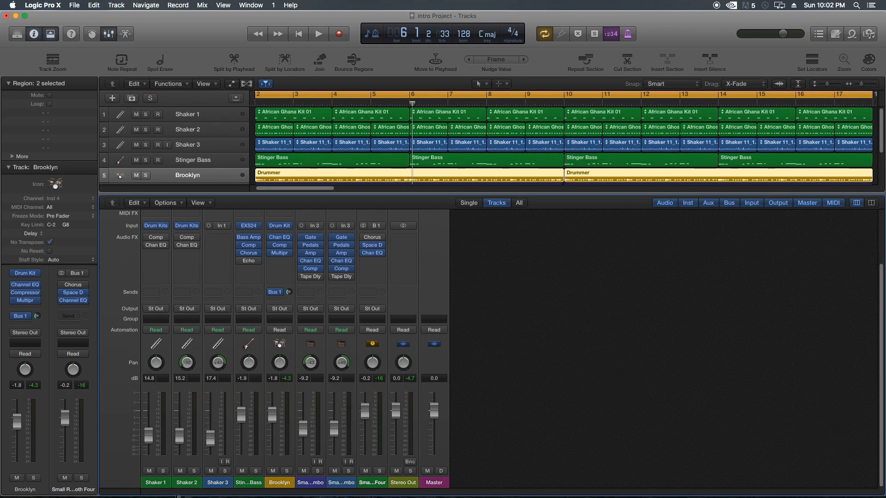
Step: Select the Shaker 1, Shaker 2 and Shaker 3 channels, solo them together, and play them briefly
drag(164, 484, 227, 480)
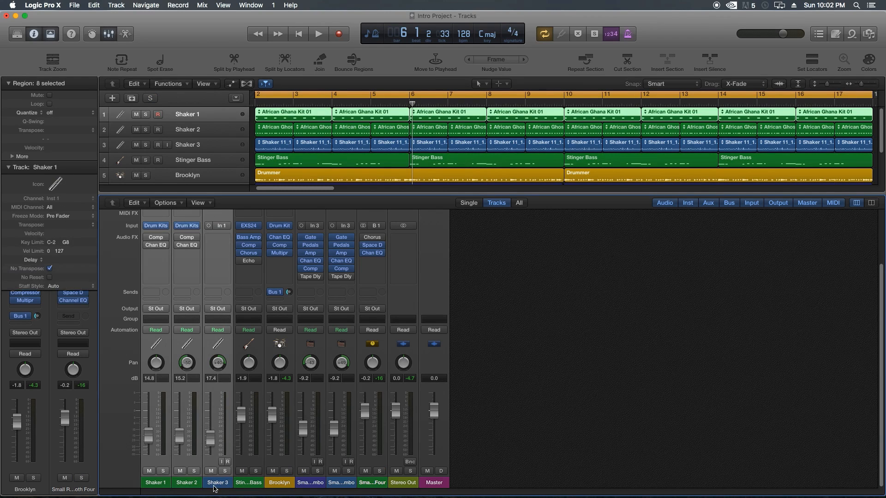
click(216, 485)
drag(160, 484, 216, 489)
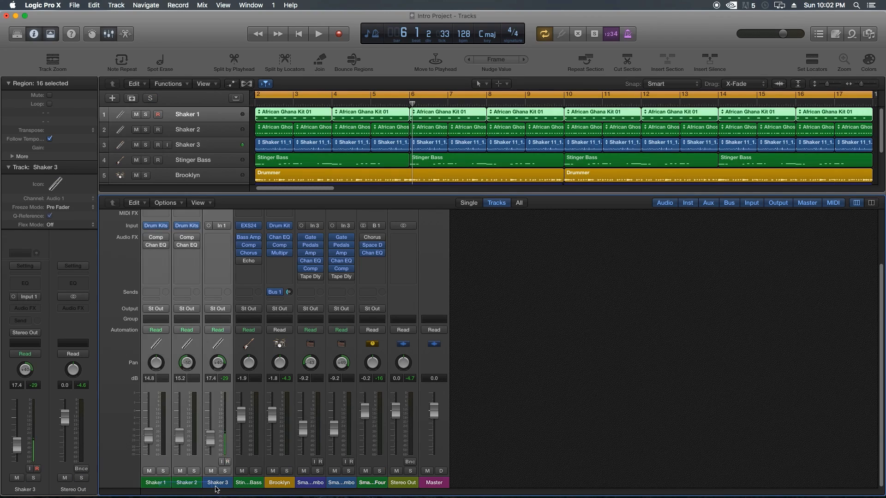
click(225, 471)
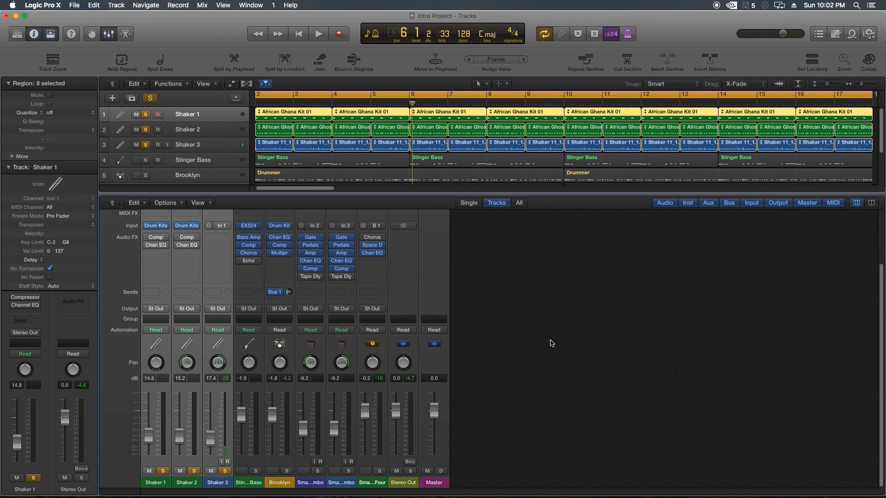
key(space)
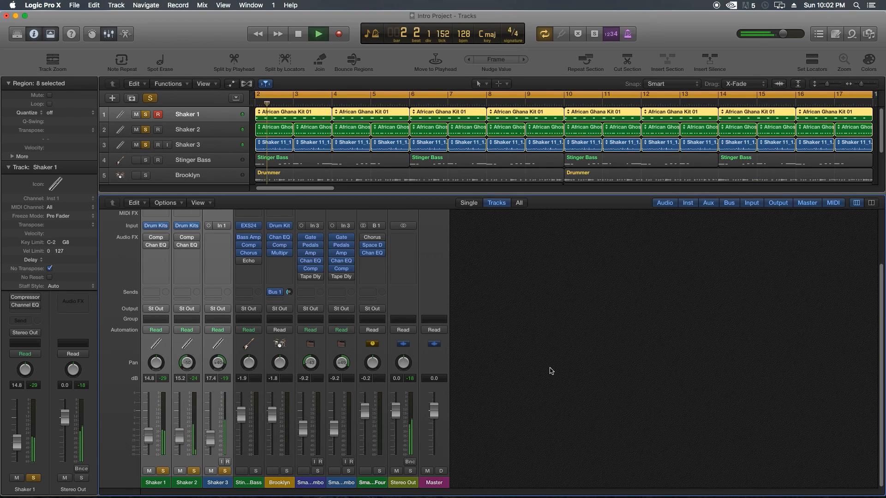
click(605, 336)
key(space)
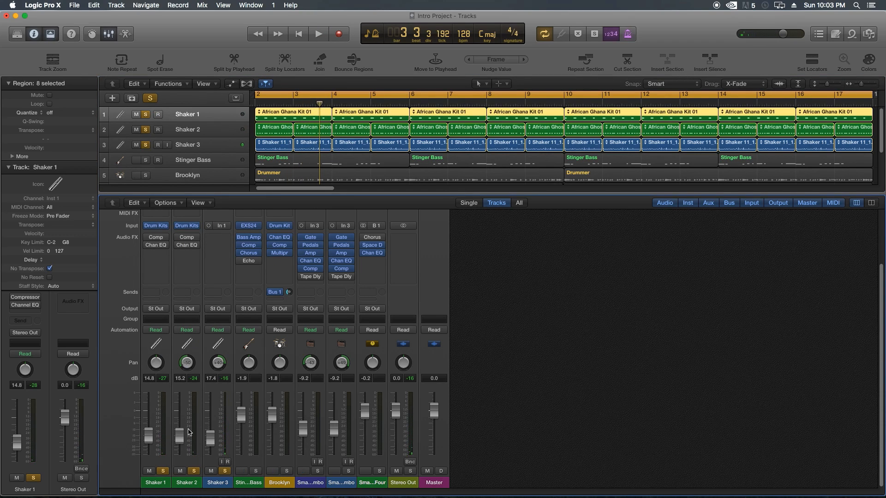
Step: Turn on Shaker 1's Channel EQ, load the Presence +12dB preset from EQ Tools, and close the plug-in
click(147, 246)
click(157, 245)
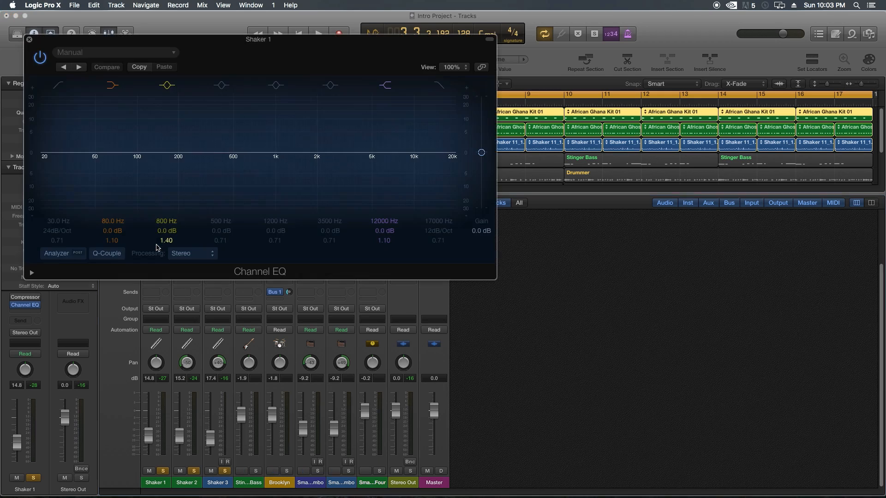
drag(214, 44, 428, 161)
click(327, 174)
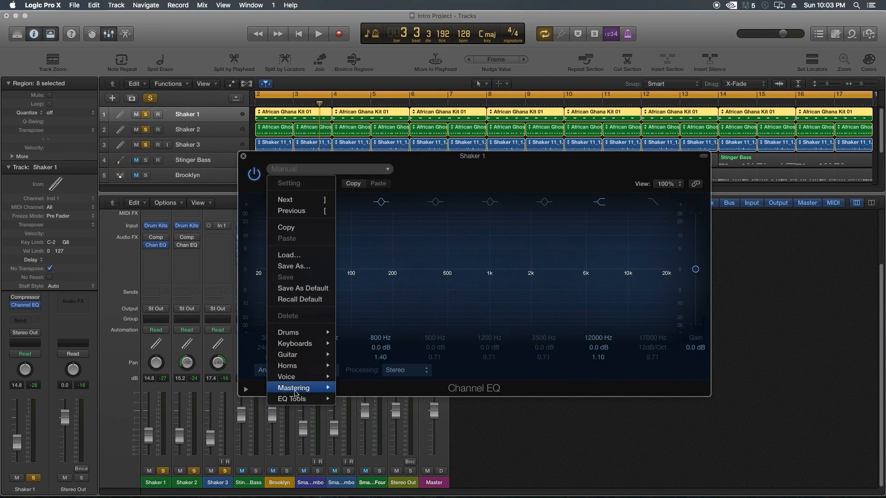
mouse_move(292, 403)
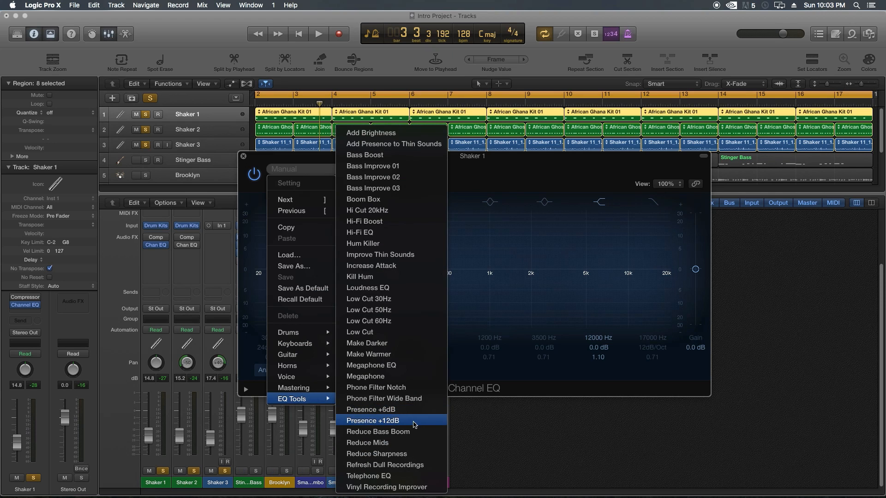
click(373, 421)
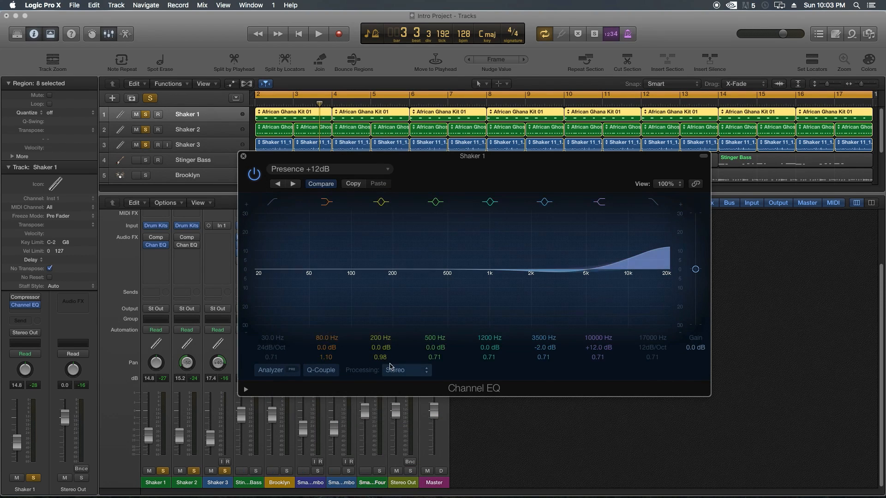
click(243, 158)
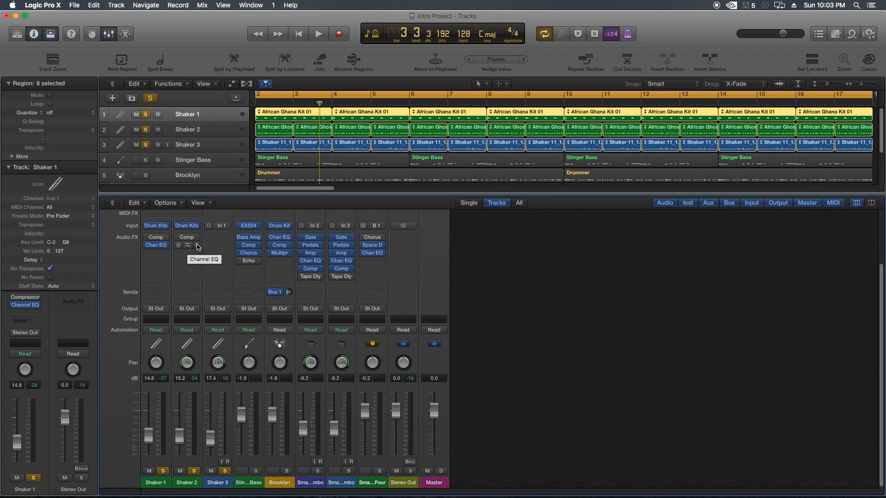
Step: Remove Shaker 2's Channel EQ and copy Shaker 1's Channel EQ to Shaker 2 and Shaker 3
click(198, 247)
mouse_move(197, 247)
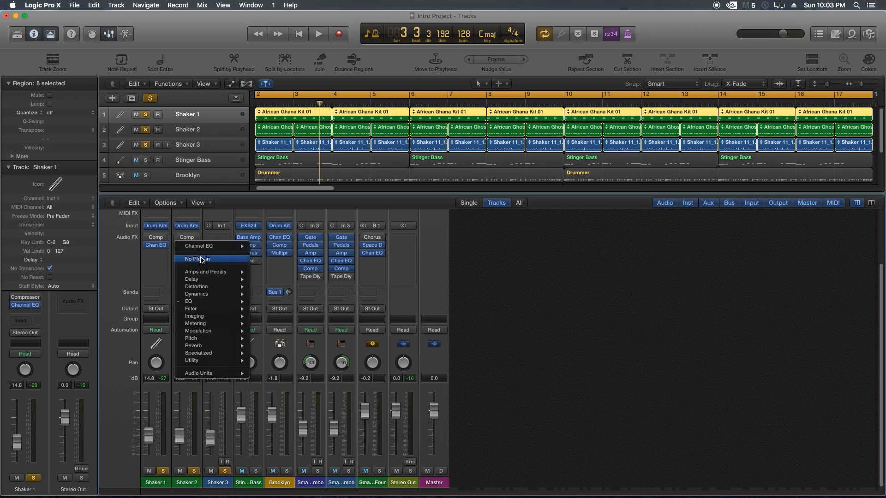
click(201, 260)
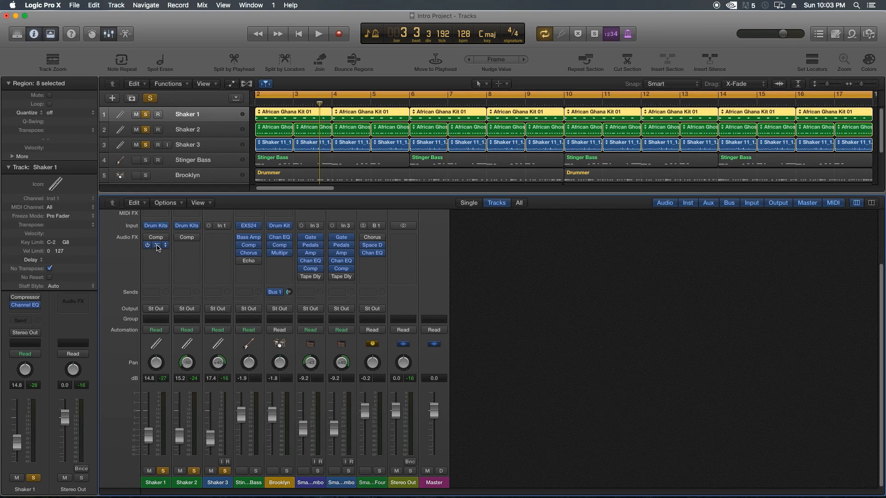
drag(157, 246, 222, 248)
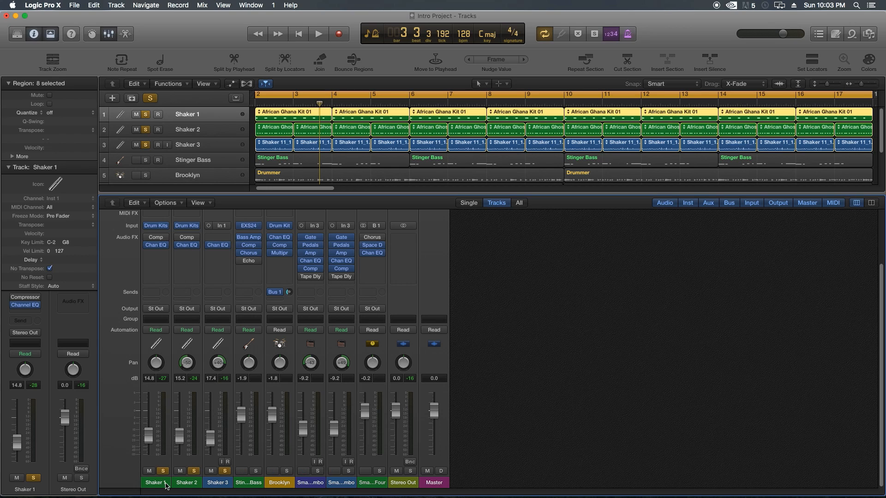
Step: Play the three soloed shakers to check their new EQ, and unsolo and deselect their channels
key(space)
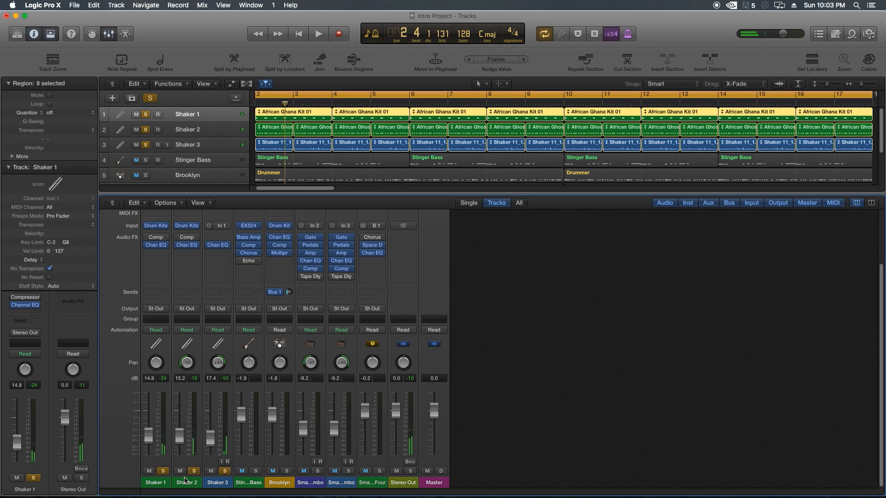
key(space)
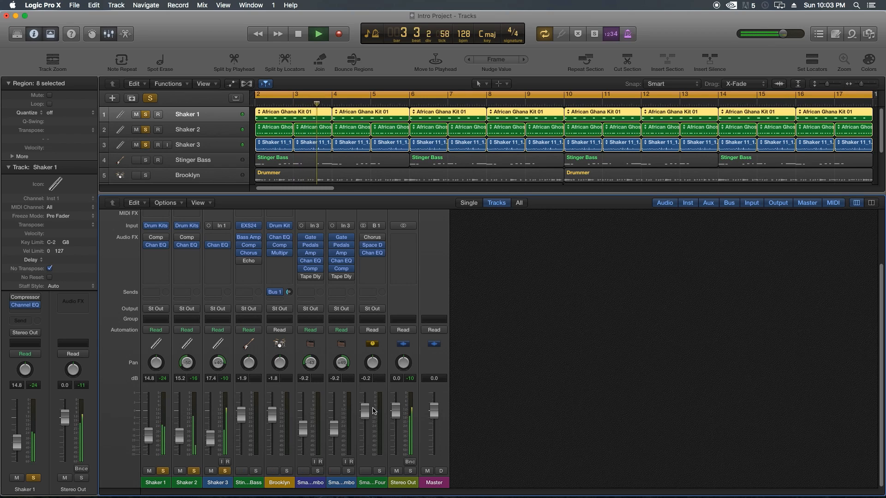
key(space)
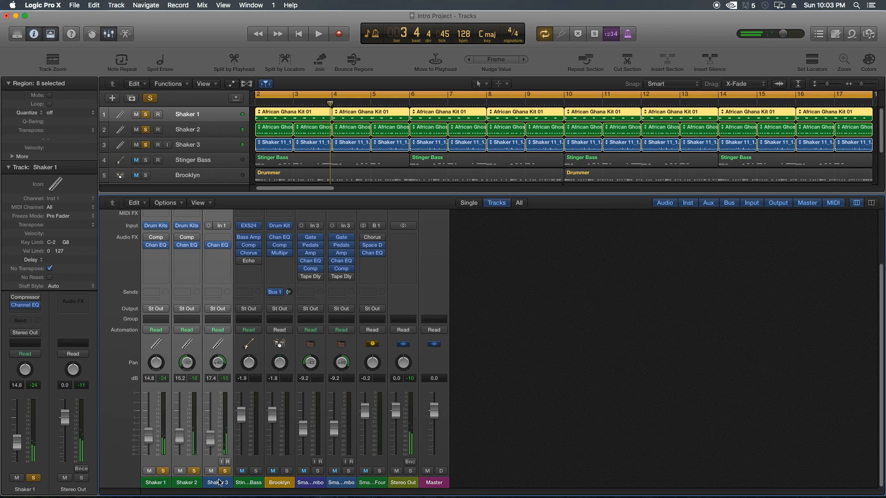
key(s)
click(528, 422)
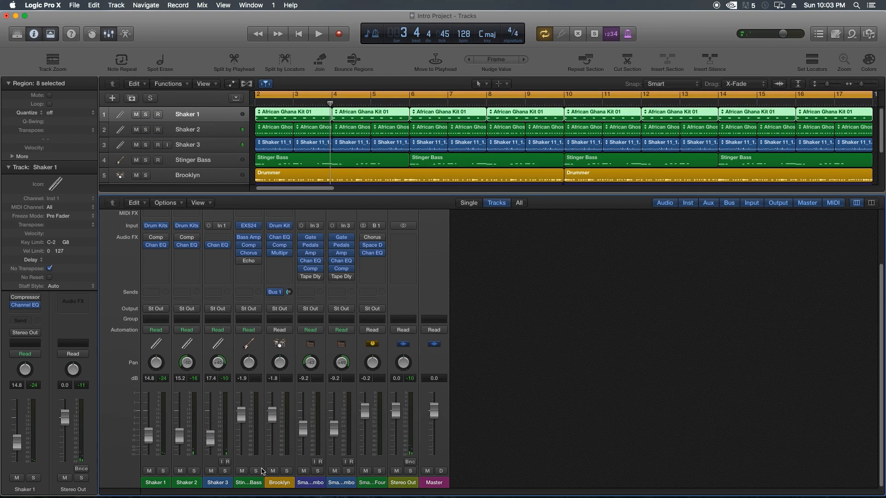
Step: Solo the Stinger Bass channel and play it briefly
click(256, 471)
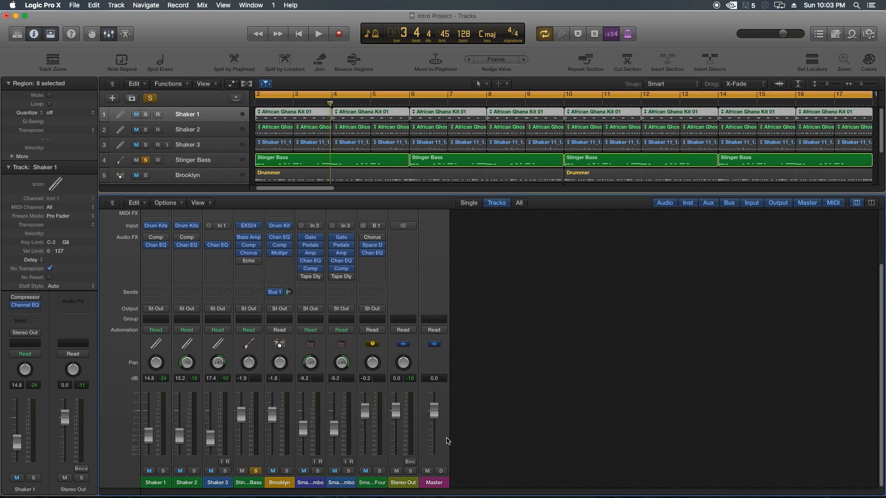
key(space)
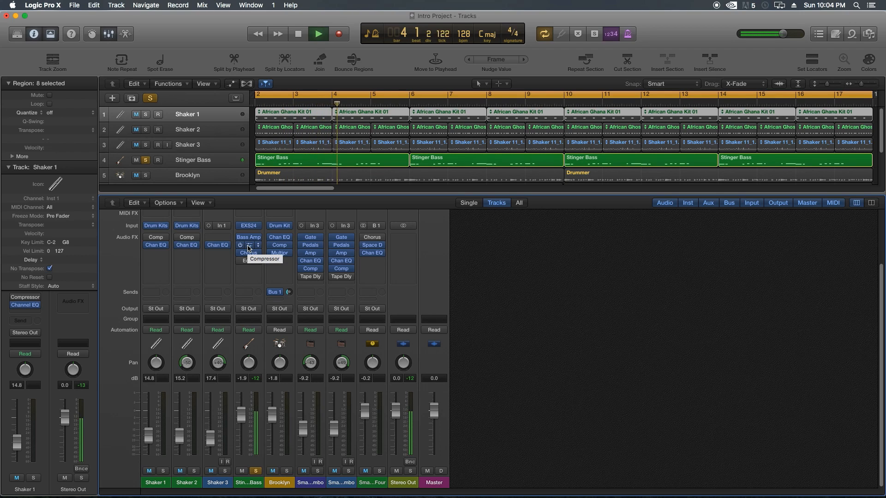
key(space)
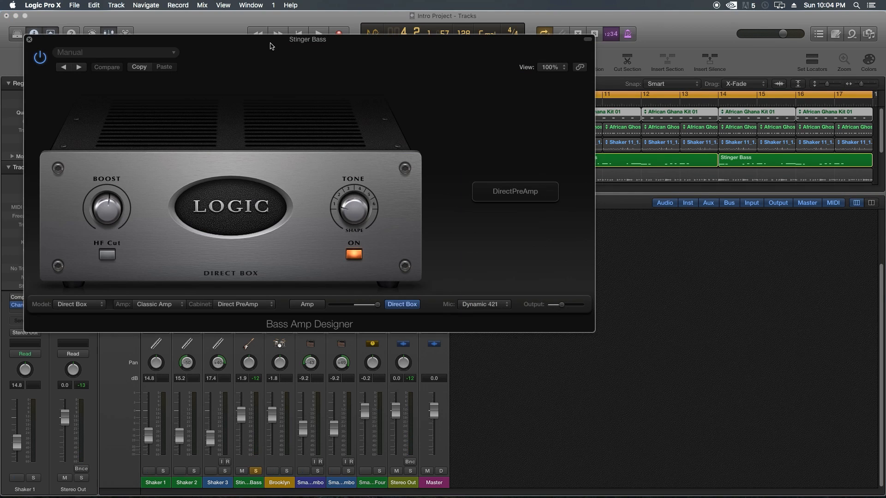
Step: Load the 70's Solid preset in Stinger Bass's Bass Amp Designer, play the bass, and close the plug-in
drag(270, 41, 450, 102)
click(255, 110)
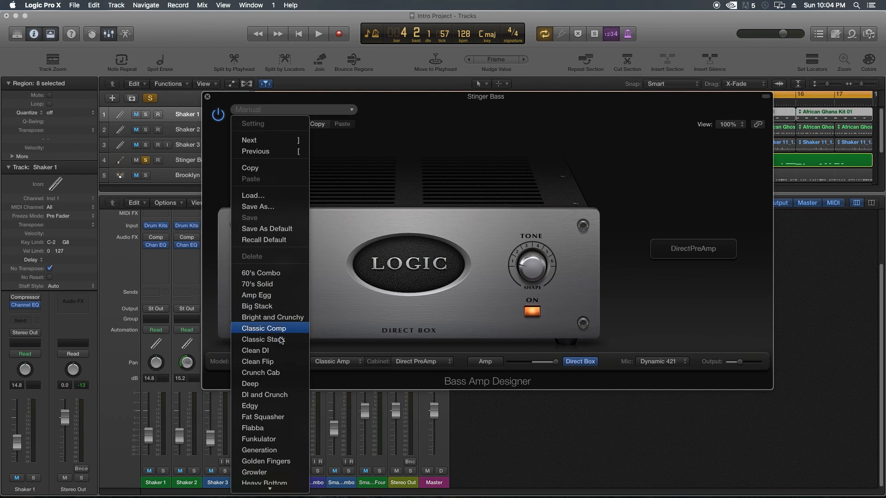
click(261, 285)
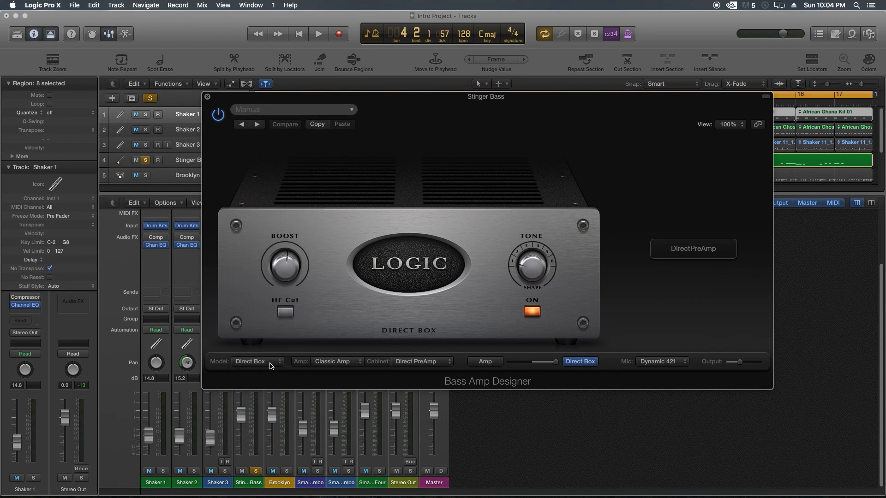
key(space)
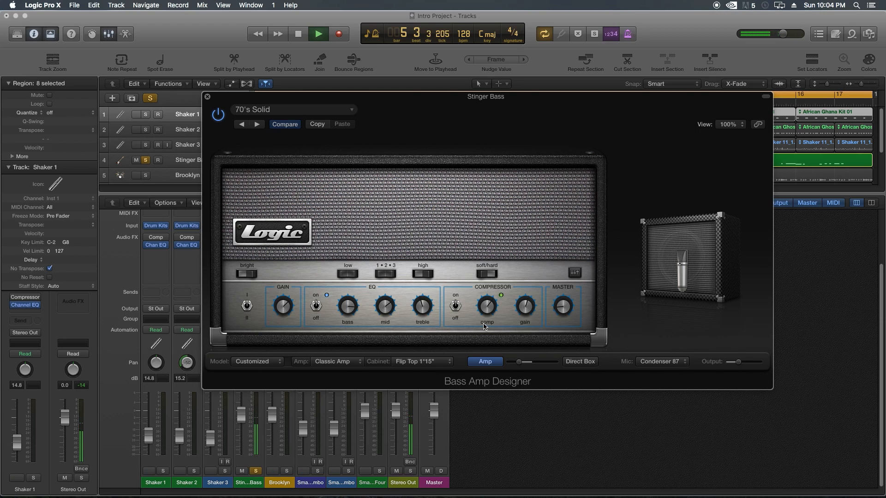
key(space)
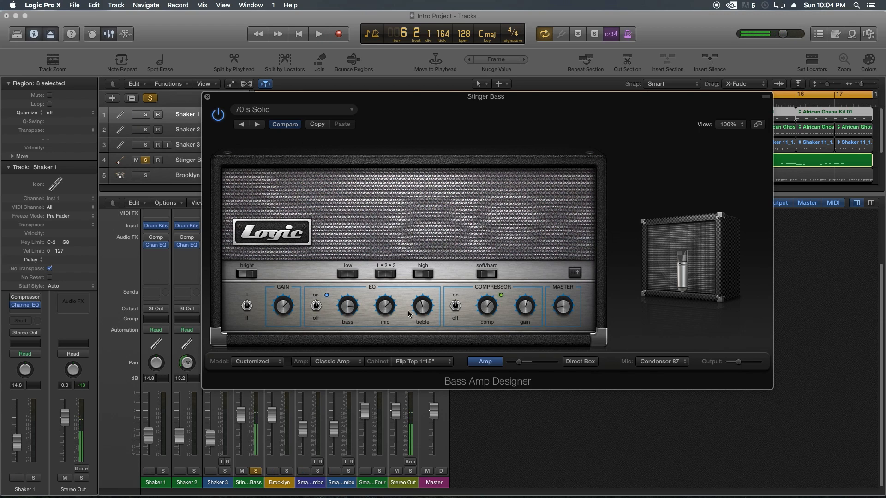
key(space)
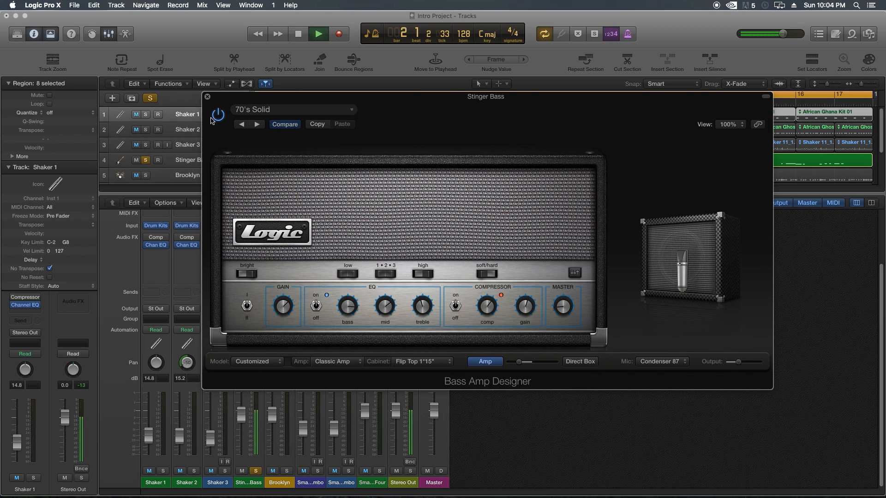
click(207, 97)
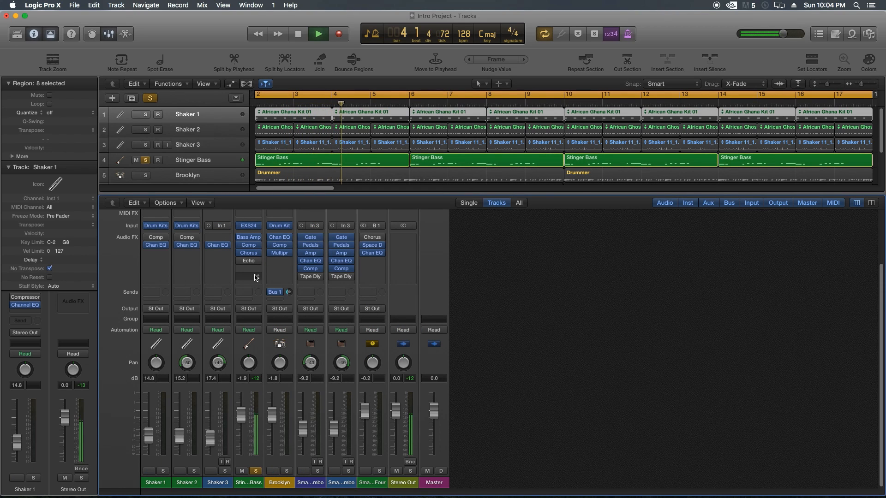
key(space)
Step: Load the Bass Heavy preset from the Guitars category in Stinger Bass's Compressor, play the bass, and close the plug-in
click(249, 251)
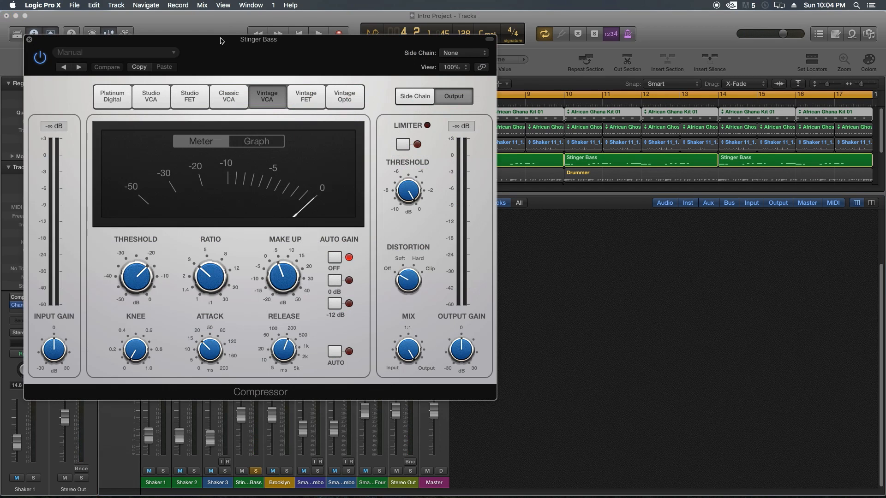
drag(220, 42, 438, 53)
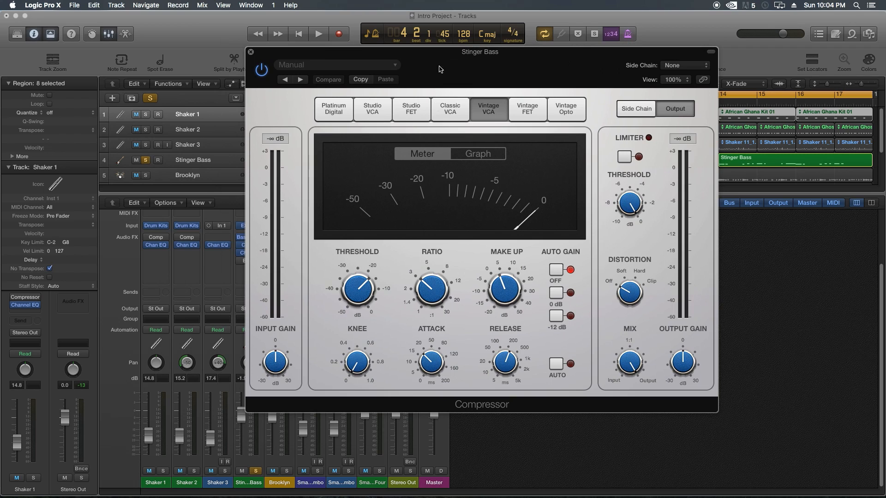
click(299, 66)
mouse_move(330, 237)
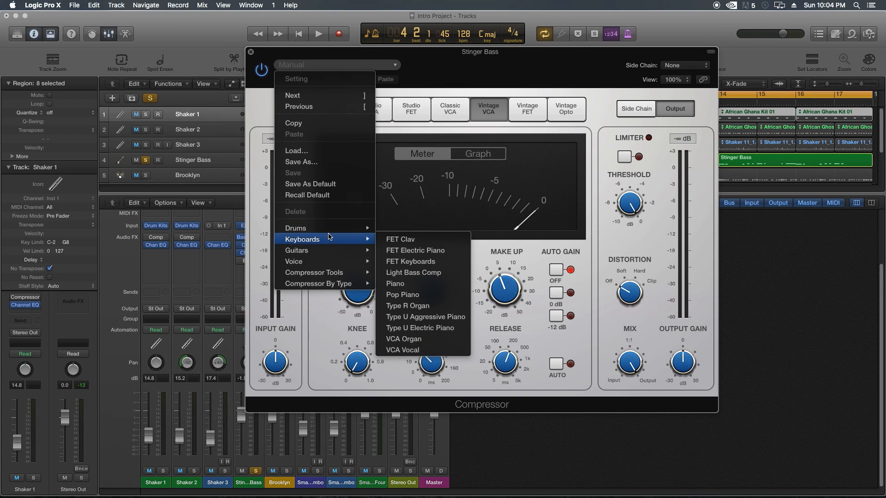
click(607, 218)
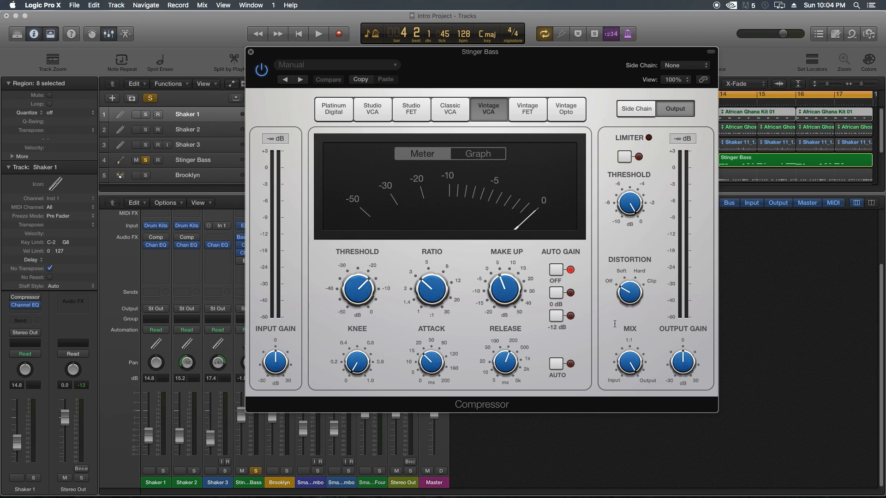
click(314, 67)
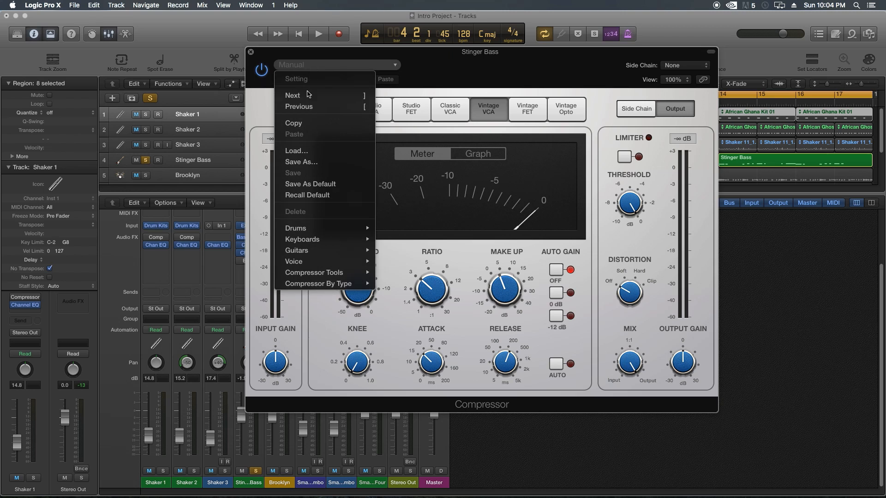
mouse_move(321, 256)
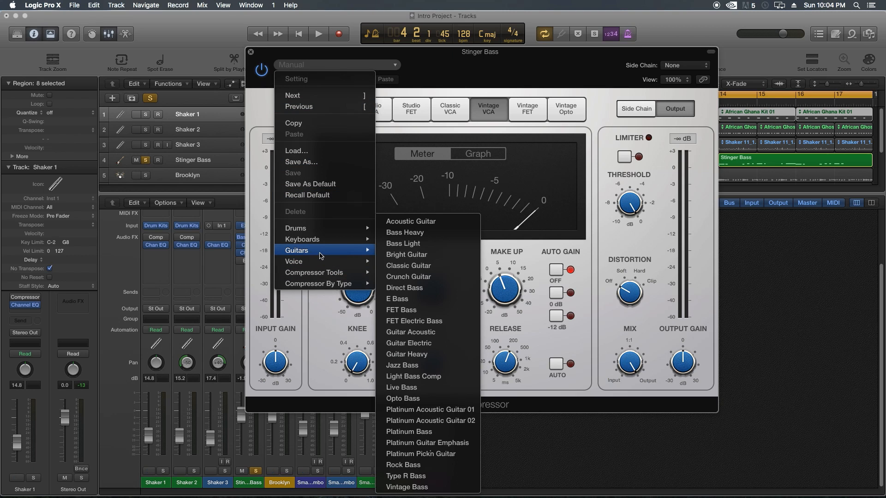
click(396, 233)
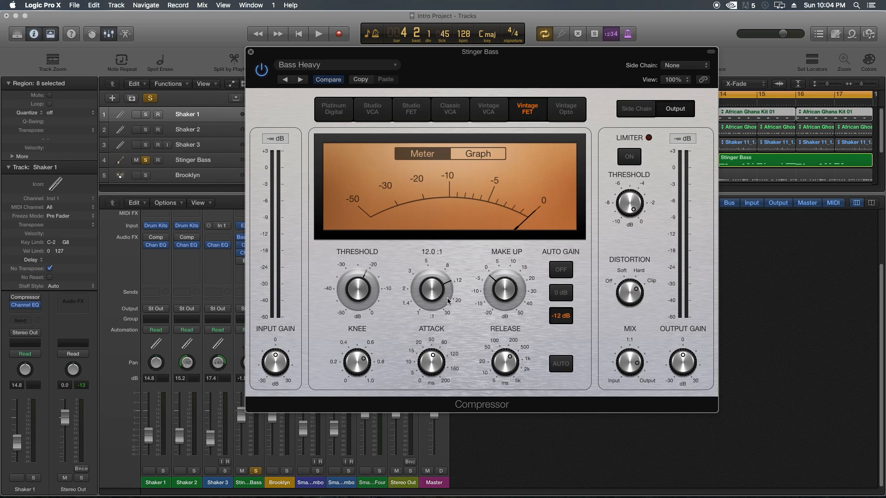
key(space)
drag(420, 59, 515, 58)
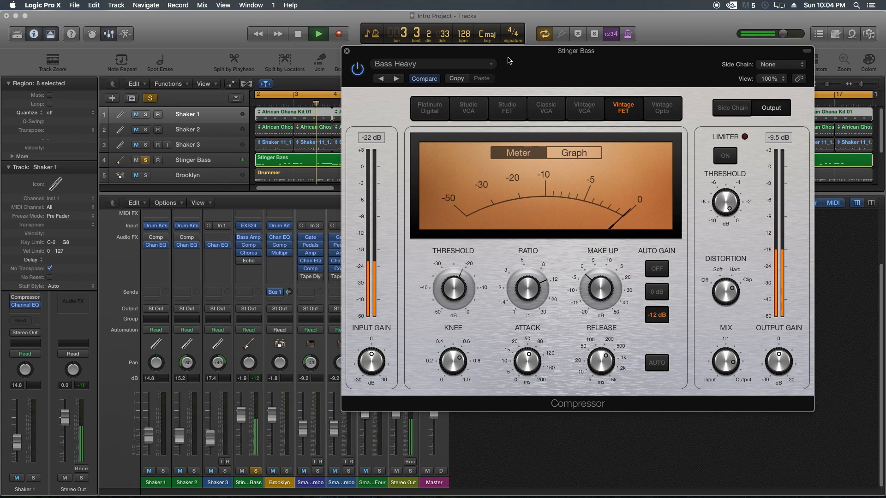
key(space)
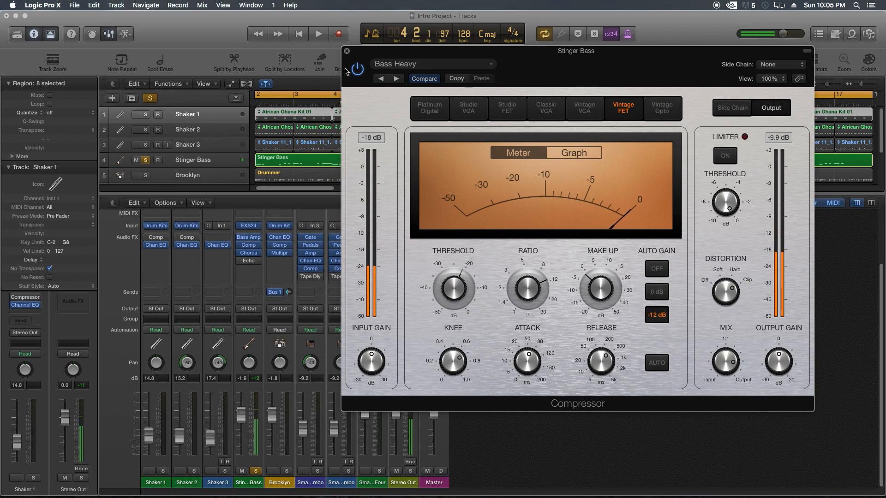
click(346, 50)
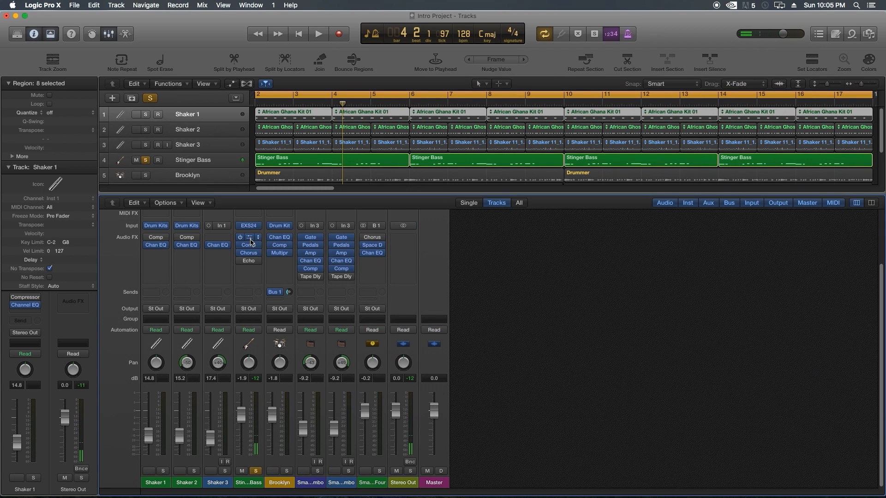
Step: Raise the Master level in Stinger Bass's Bass Amp Designer, close the plug-in after a short listen, and unsolo the bass
click(249, 238)
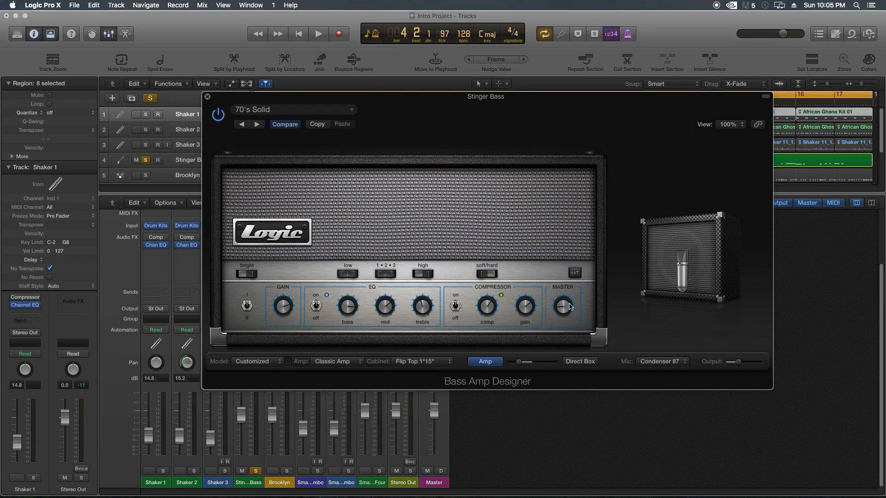
drag(571, 307, 571, 299)
key(space)
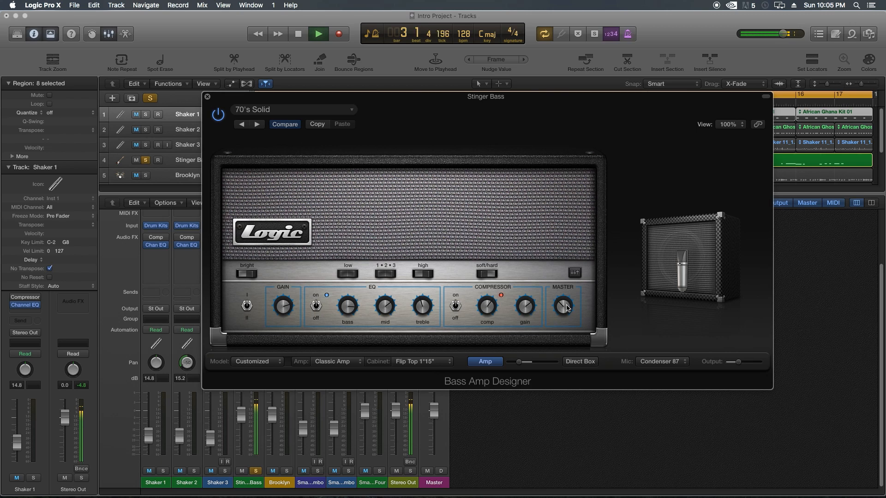
key(space)
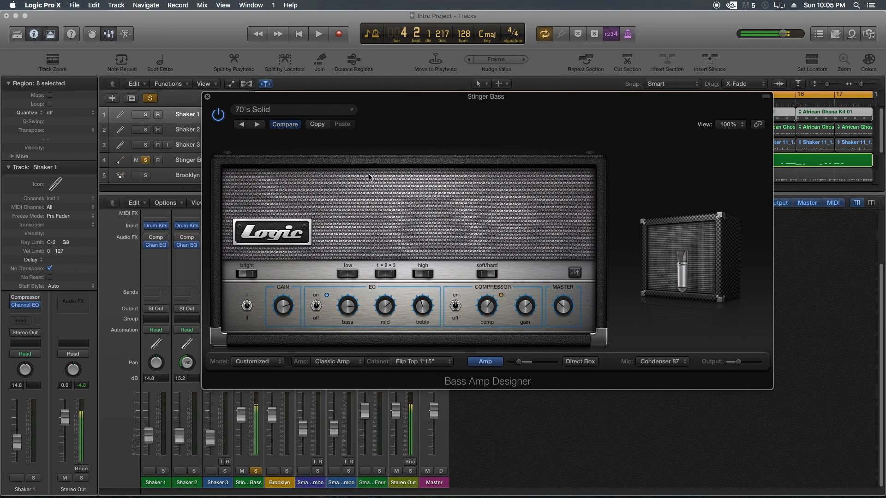
click(208, 97)
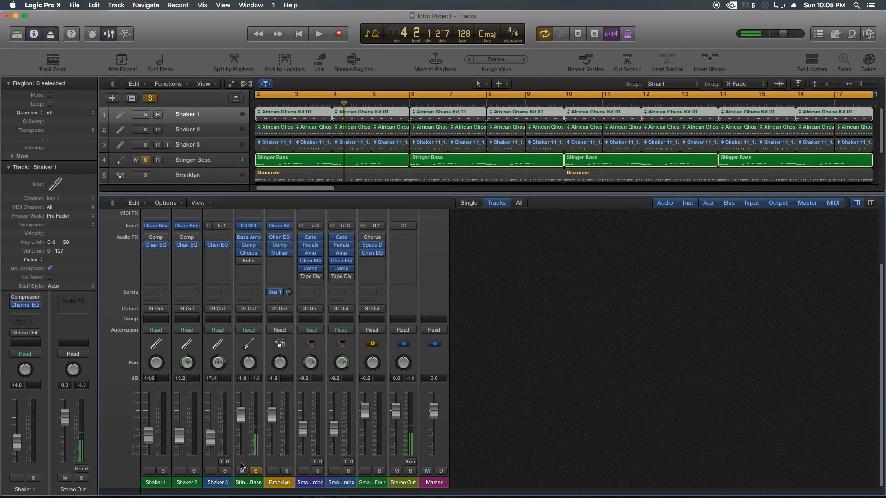
key(ctrl+alt+super+s)
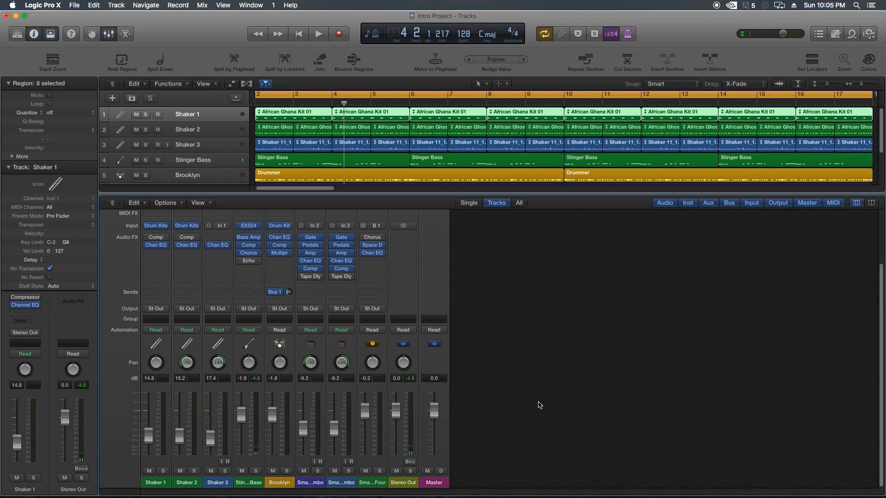
Step: Play the full mix and lower the Shaker 1, Shaker 2 and Shaker 3 faders together to -16.9, -17.3 and -19.5 dB
key(space)
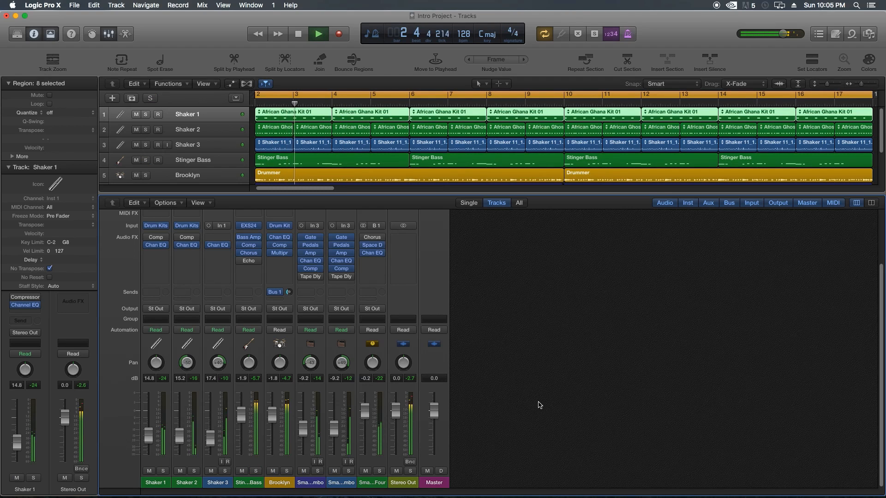
drag(156, 484, 219, 483)
drag(211, 438, 211, 440)
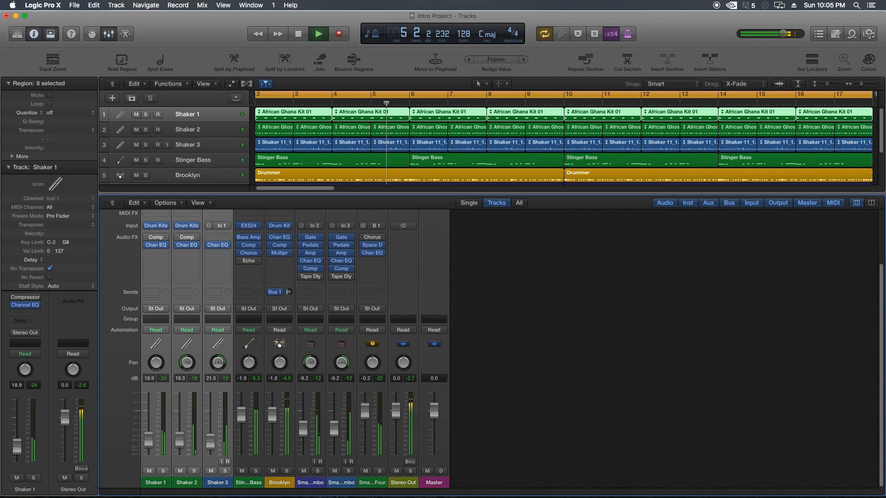
click(546, 422)
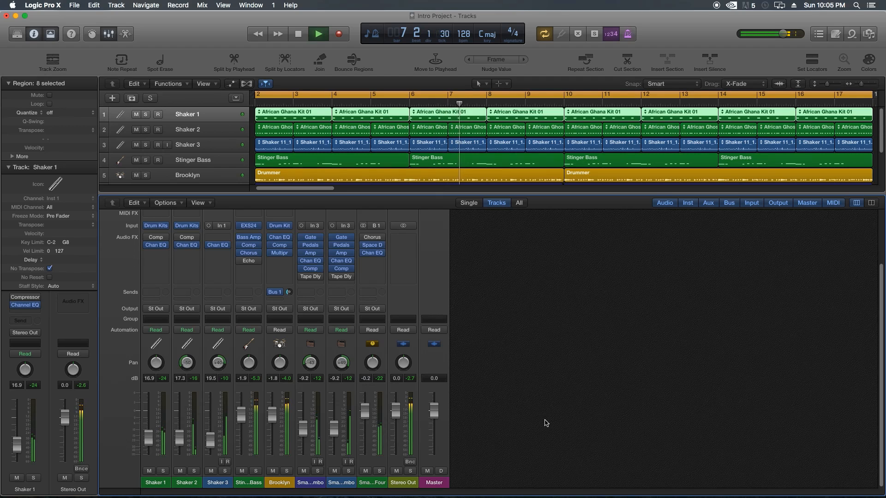
key(space)
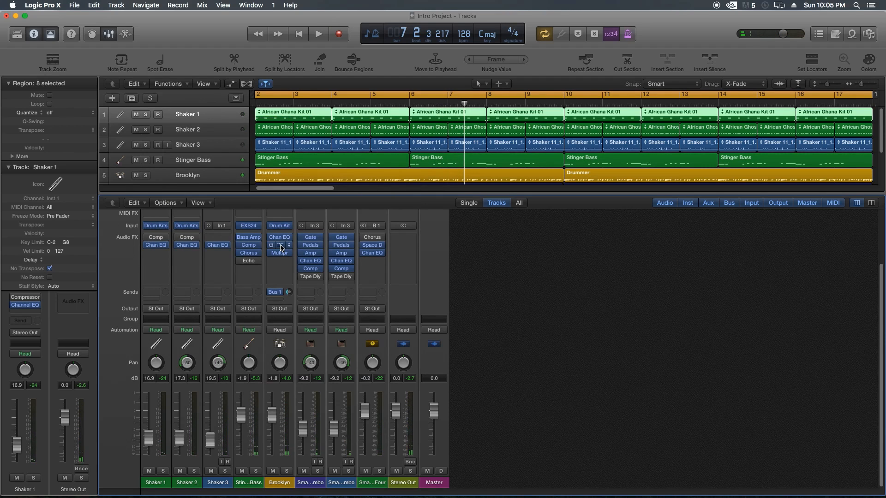
Step: Load the Type R Tight Drum Kit preset from the Drums category in Brooklyn's Compressor, play the mix briefly, and close the plug-in
click(281, 248)
drag(122, 66, 323, 99)
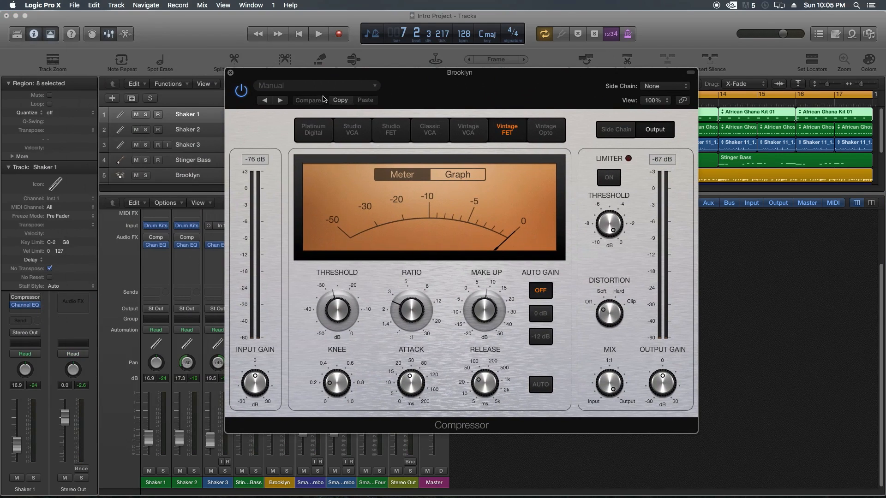
click(284, 87)
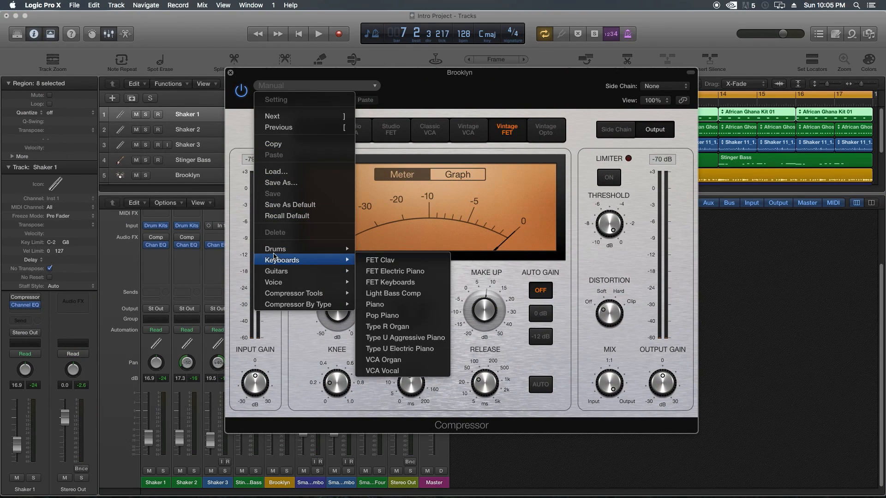
mouse_move(274, 253)
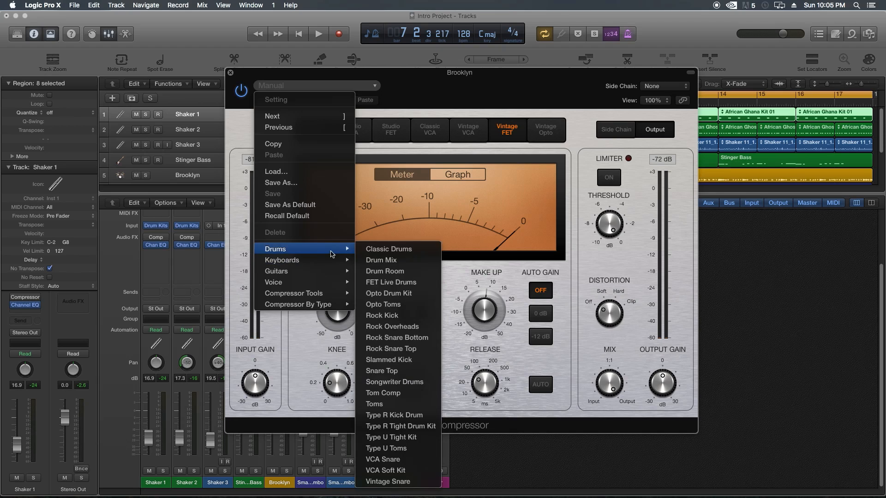
click(411, 428)
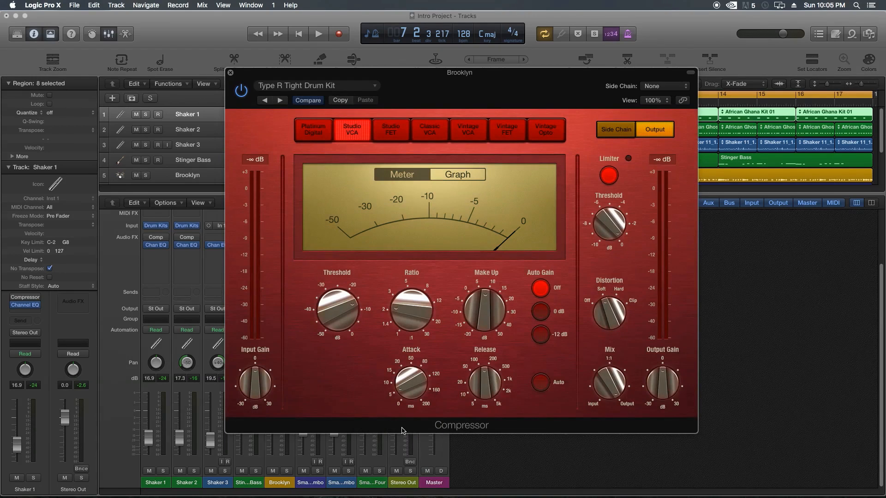
key(space)
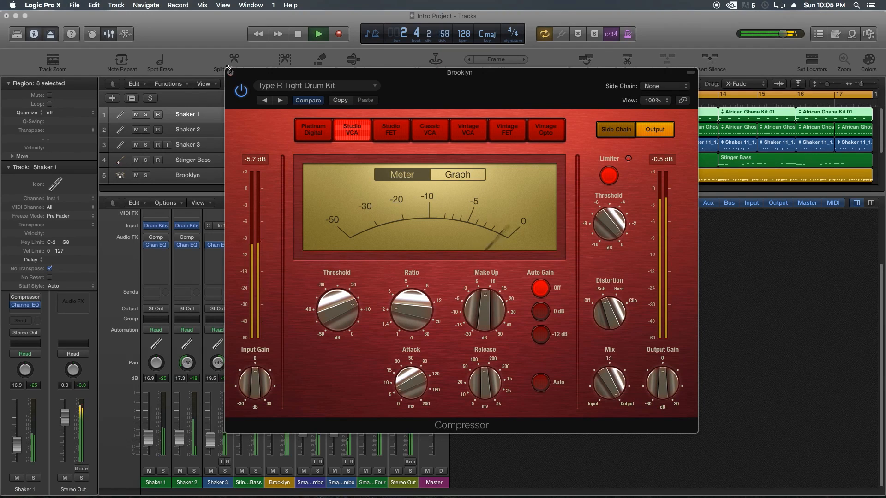
key(super+w)
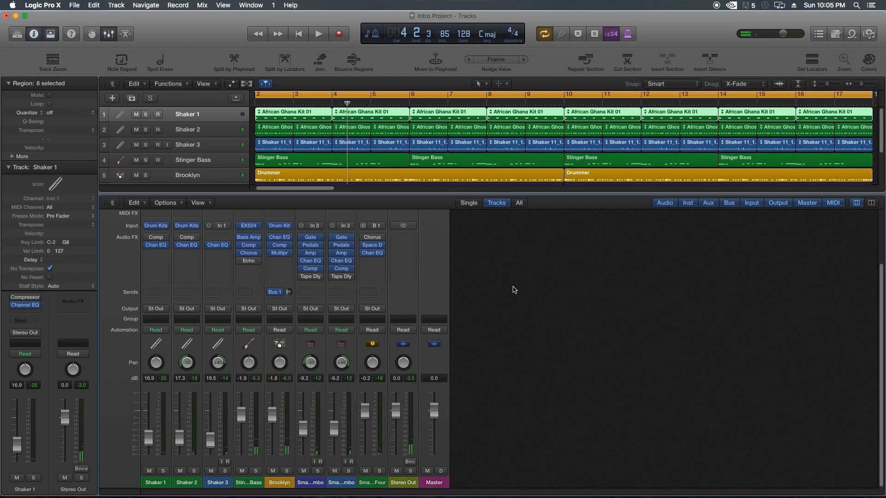
click(284, 484)
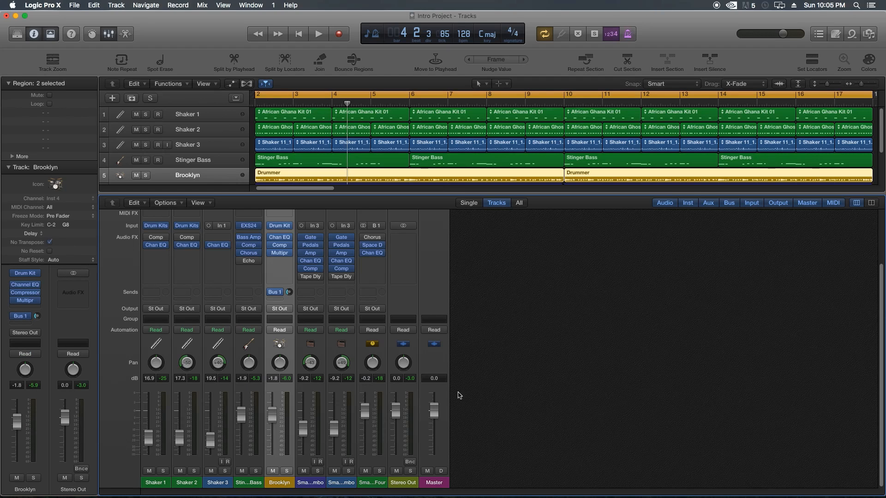
click(570, 356)
mouse_move(262, 237)
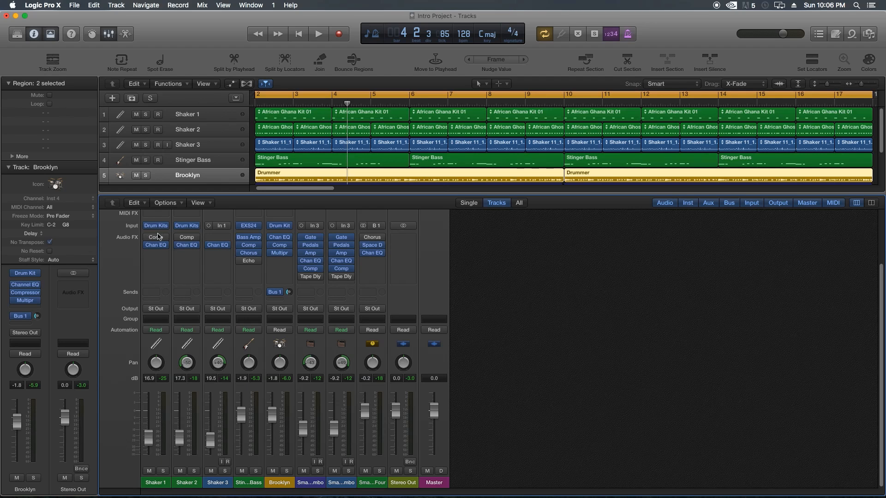
mouse_move(147, 231)
key(super+comma)
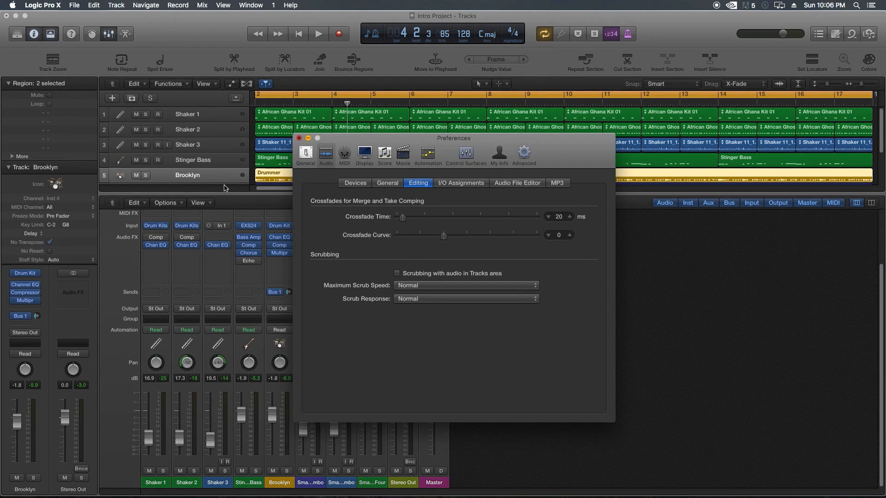
key(super+w)
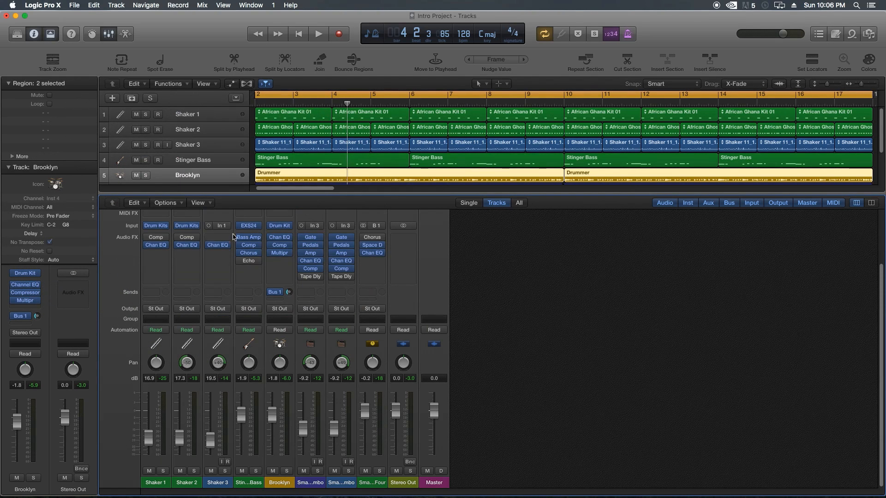
Step: Open Brooklyn's Drum Kit Designer, swap the kick drum for Brooklyn 3, and audition it
click(249, 233)
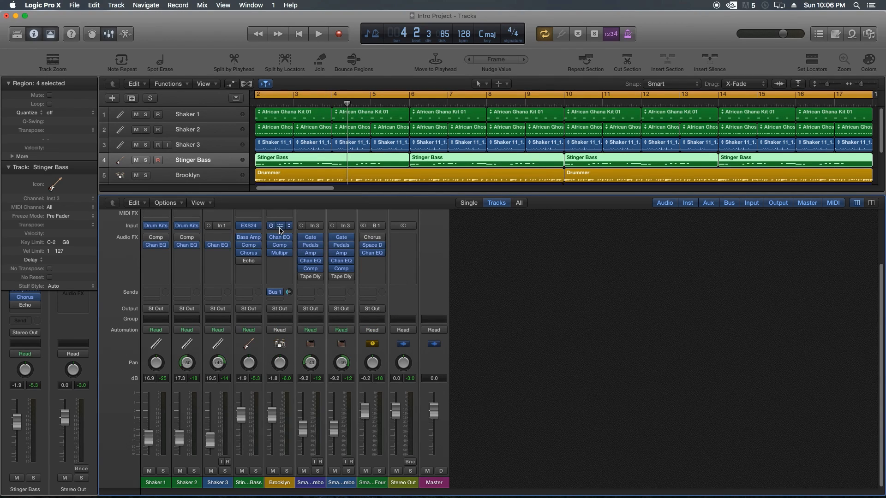
click(280, 226)
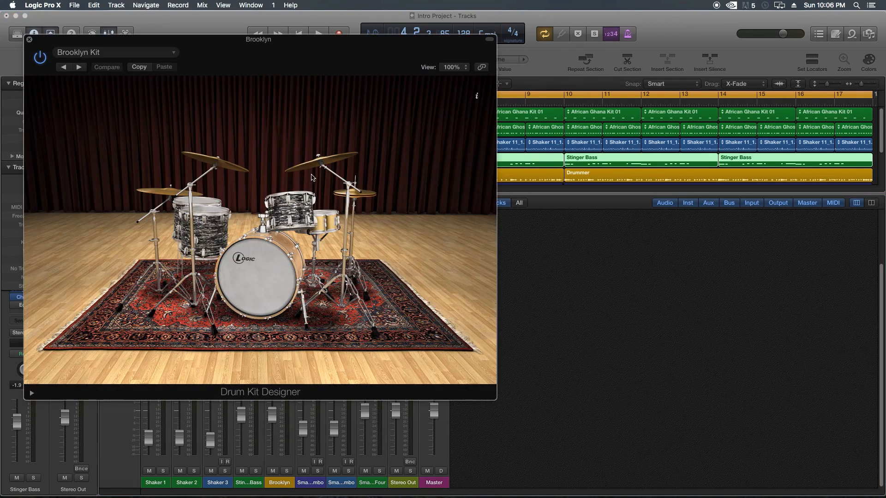
drag(274, 42, 481, 74)
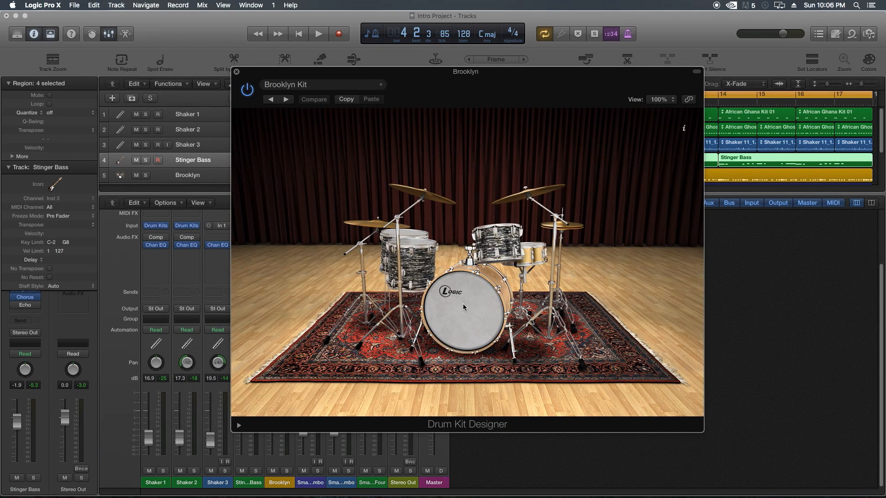
click(464, 308)
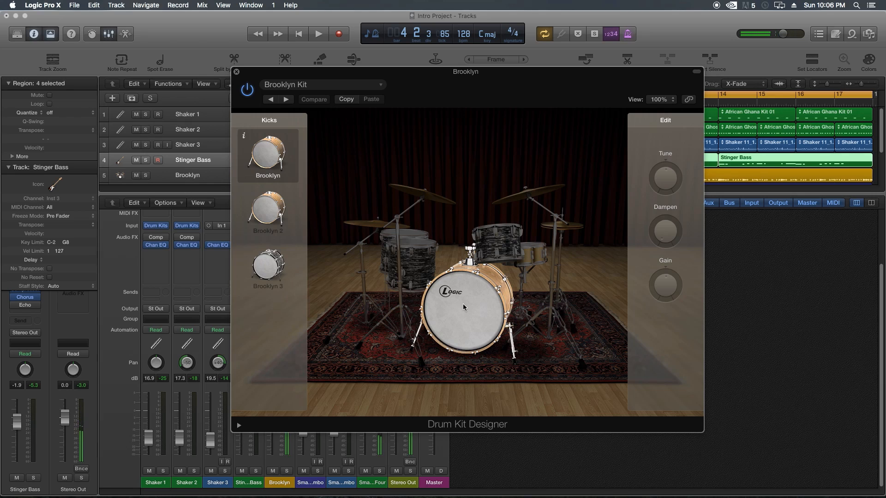
click(464, 307)
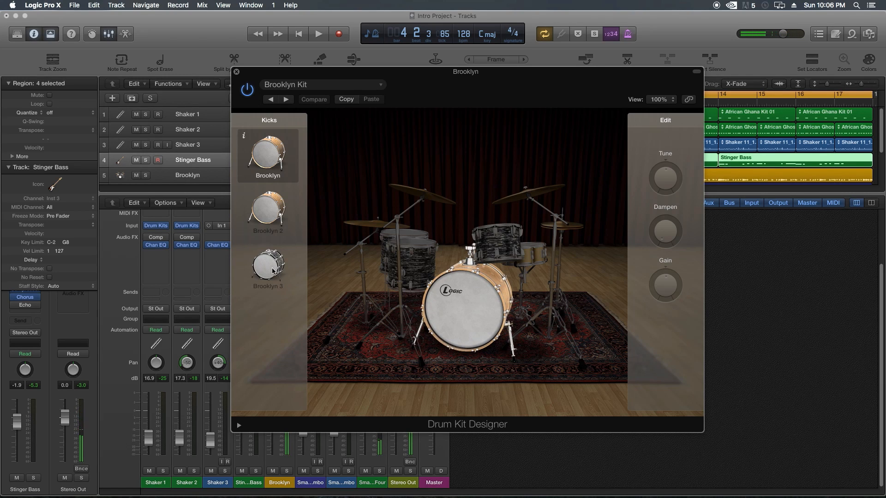
click(272, 271)
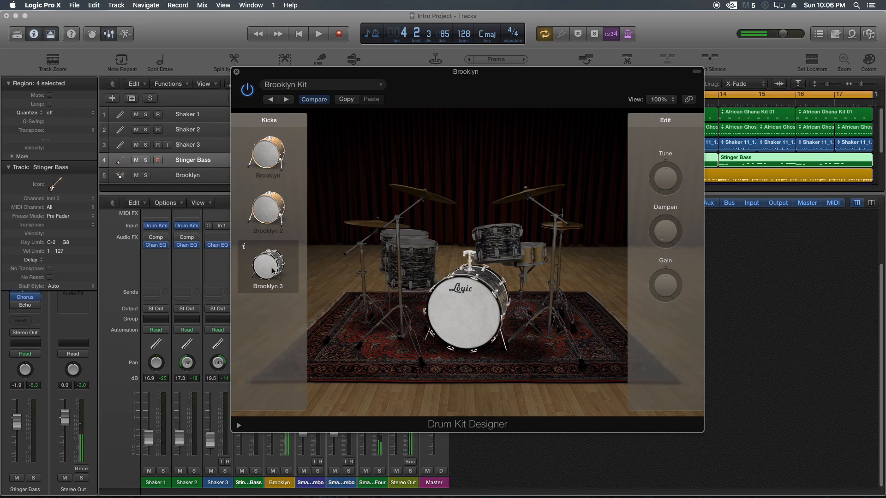
click(434, 323)
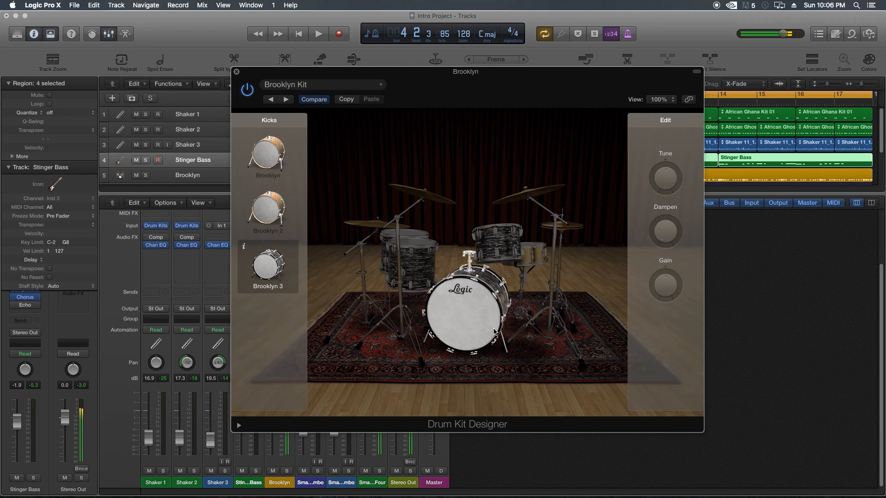
Step: Raise the gain of the Brooklyn 3 kick drum, auditioning the kick between adjustments
mouse_move(673, 284)
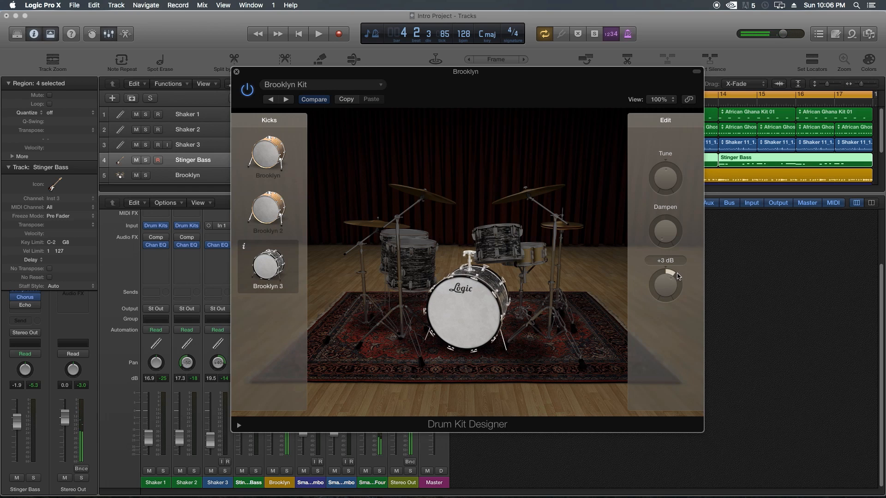
click(466, 312)
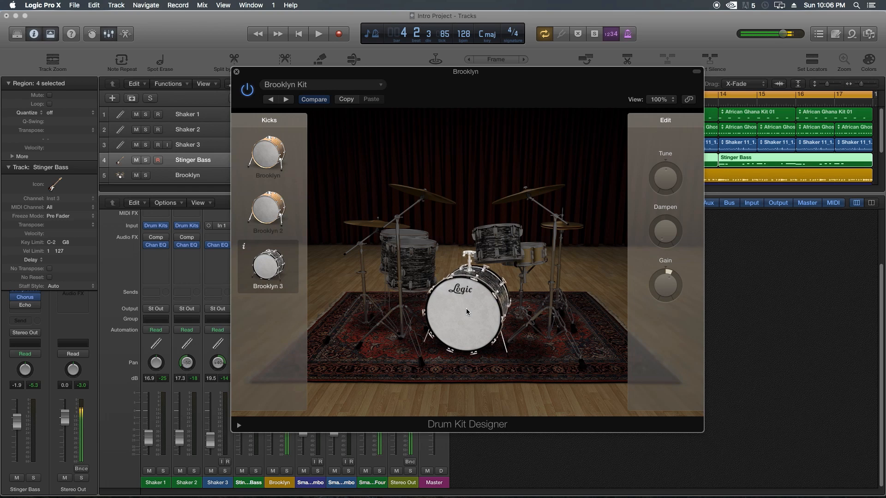
mouse_move(674, 289)
click(485, 307)
Step: Try the Brooklyn 2 and Brooklyn 3 snares, return to the Brooklyn snare, and raise its gain slightly
click(539, 259)
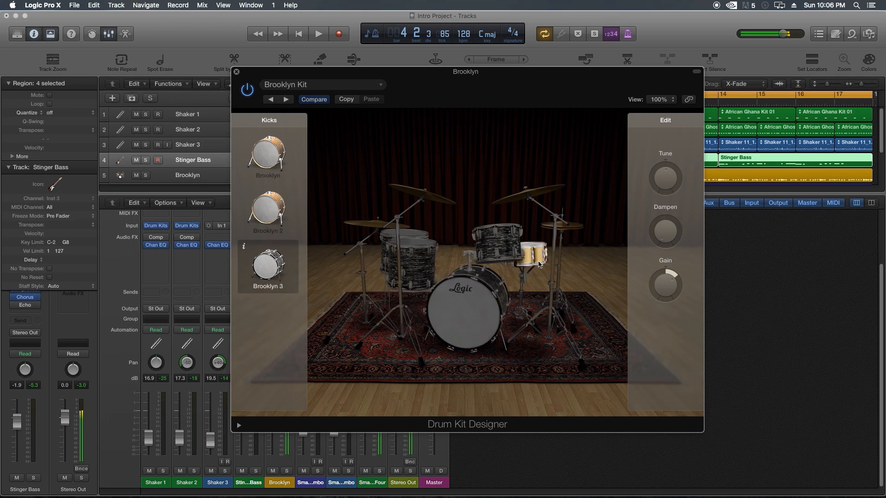
click(285, 218)
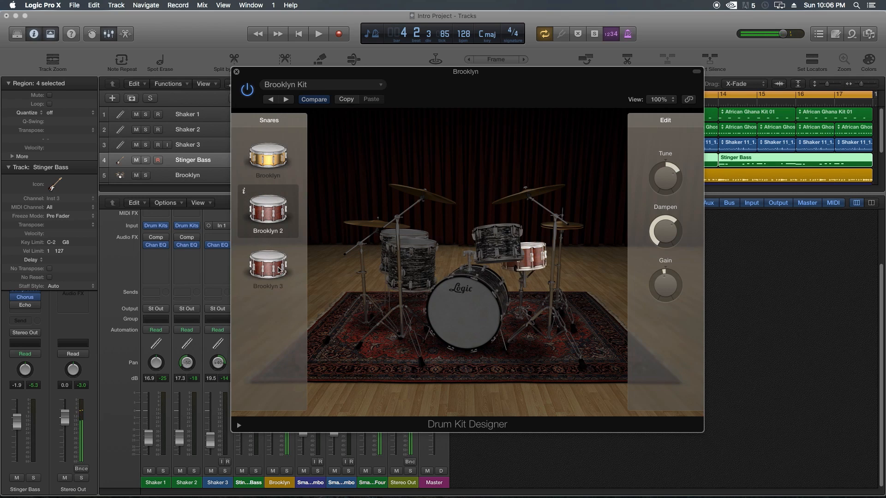
click(269, 266)
click(269, 159)
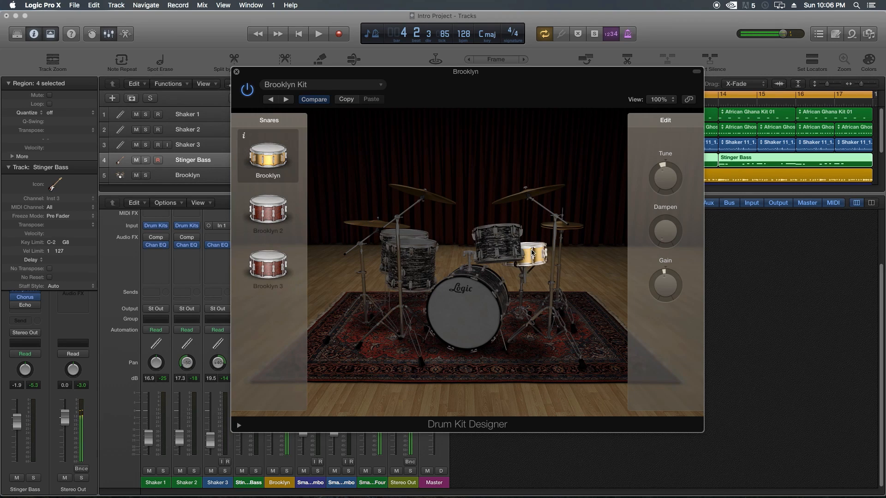
drag(669, 291, 675, 280)
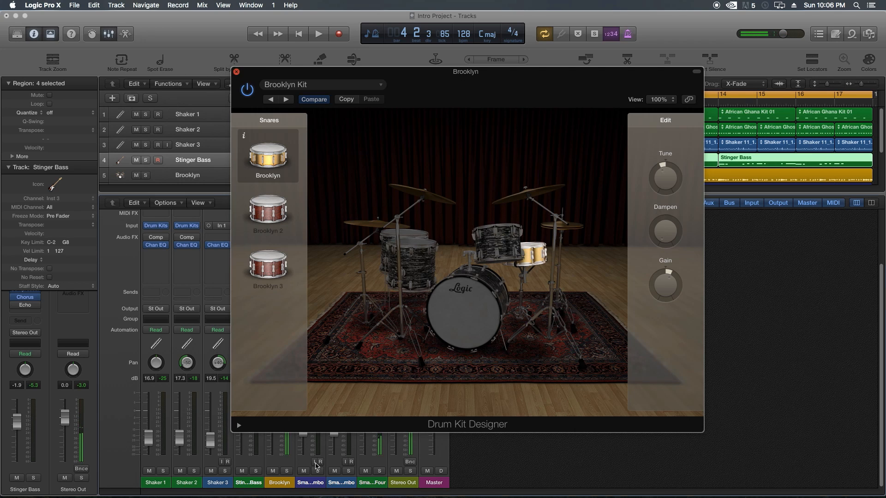
Step: Close Drum Kit Designer, play the full mix, and lower the Stinger Bass fader to -2.5 dB
key(super+w)
key(space)
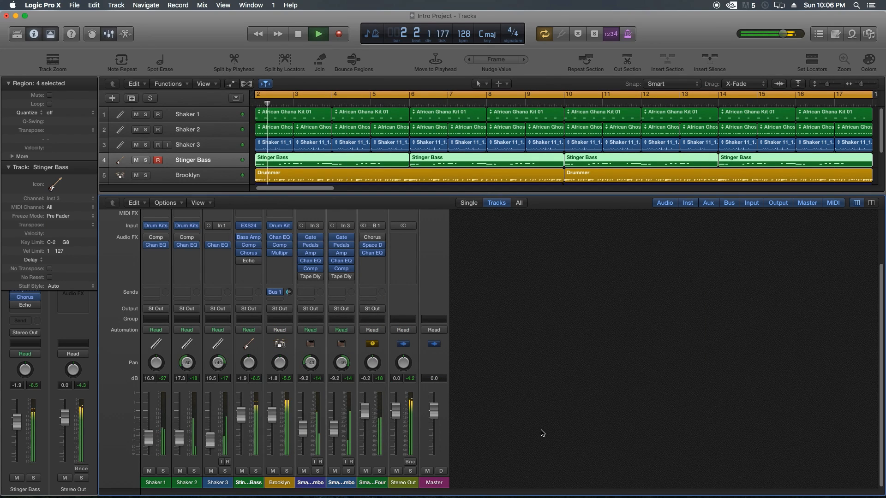
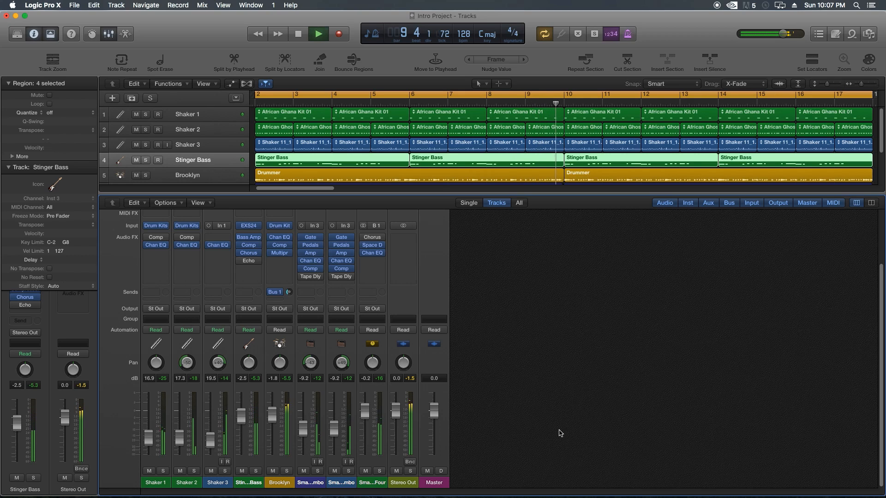
key(space)
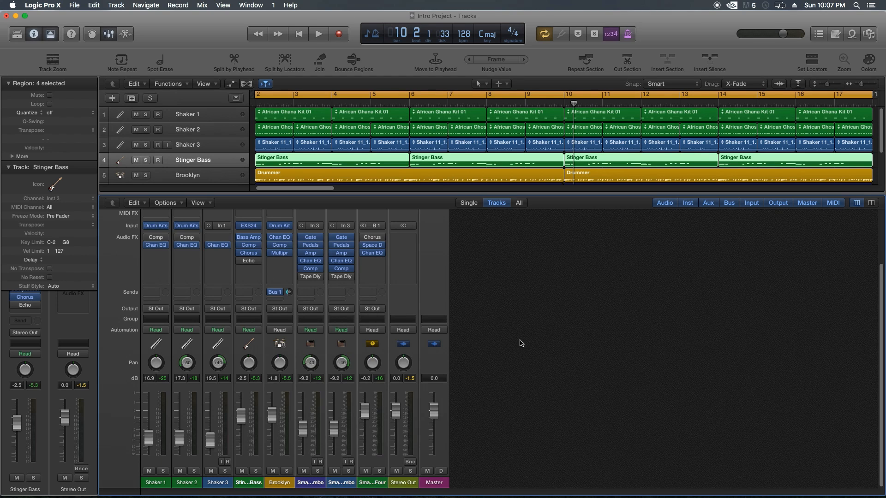
Step: Load the factory Pop channel strip setting on the Stereo Out channel
scroll(541, 325, up, 5)
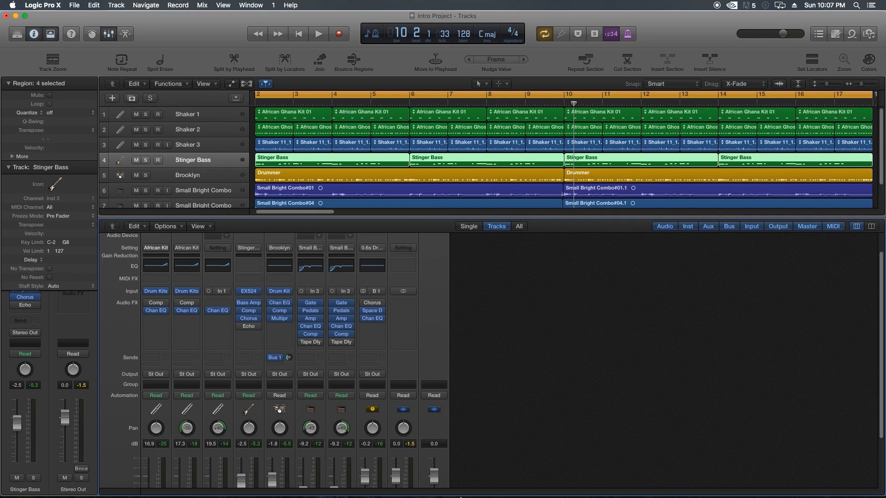
key(x)
click(438, 348)
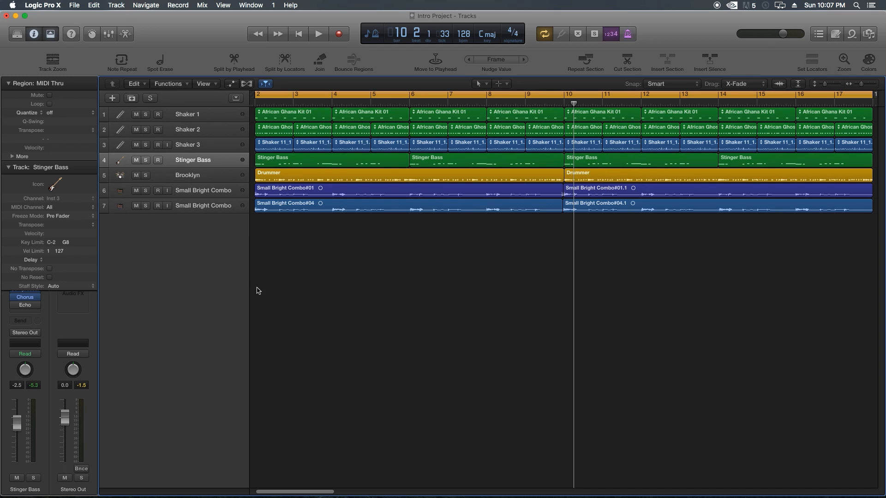
key(x)
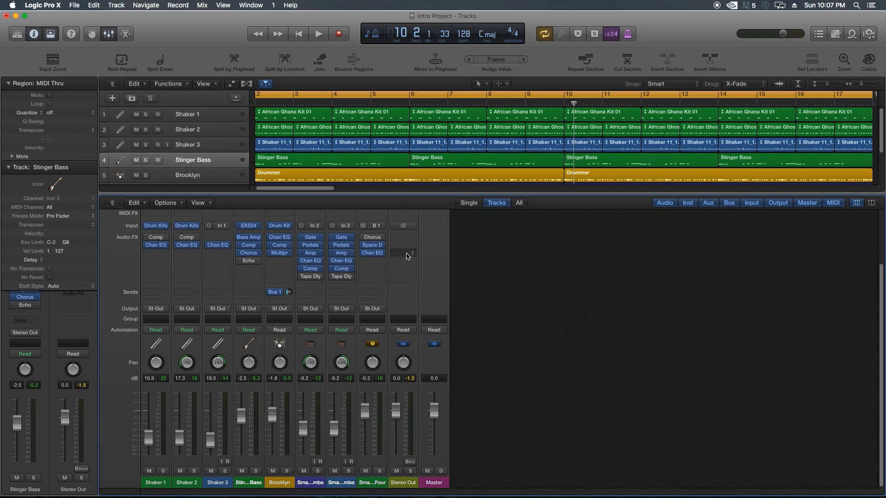
click(403, 249)
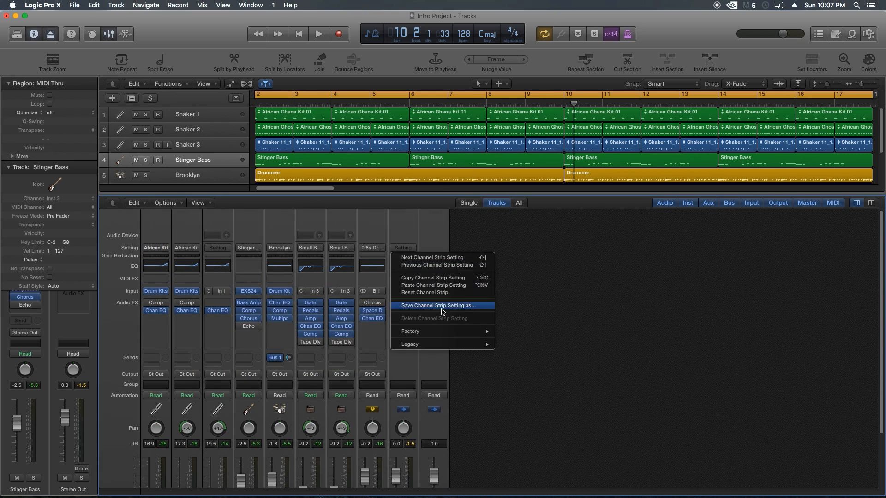
mouse_move(433, 333)
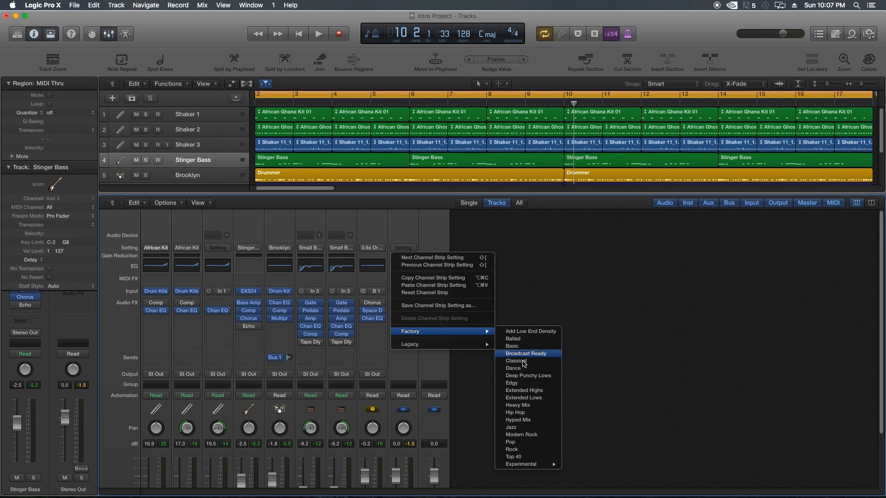
click(525, 444)
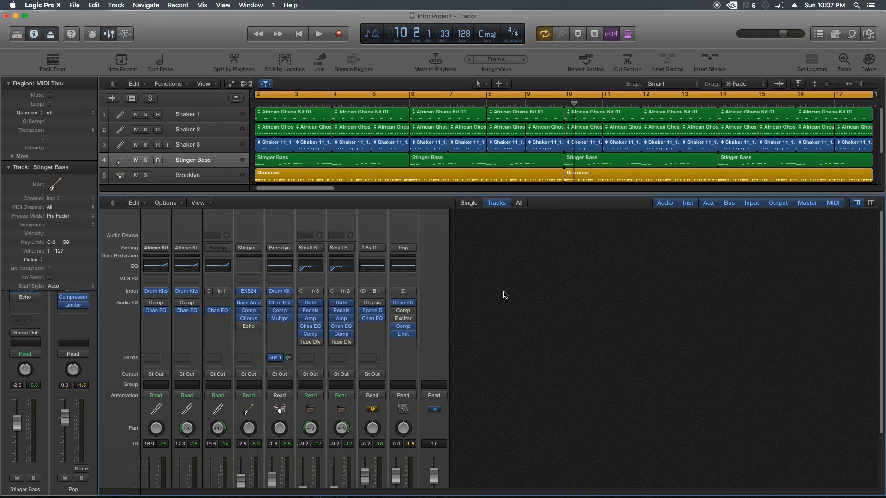
Step: Play the full mix, set the Brooklyn snare's gain to +1 dB in Drum Kit Designer, and stop playback
mouse_move(410, 319)
key(space)
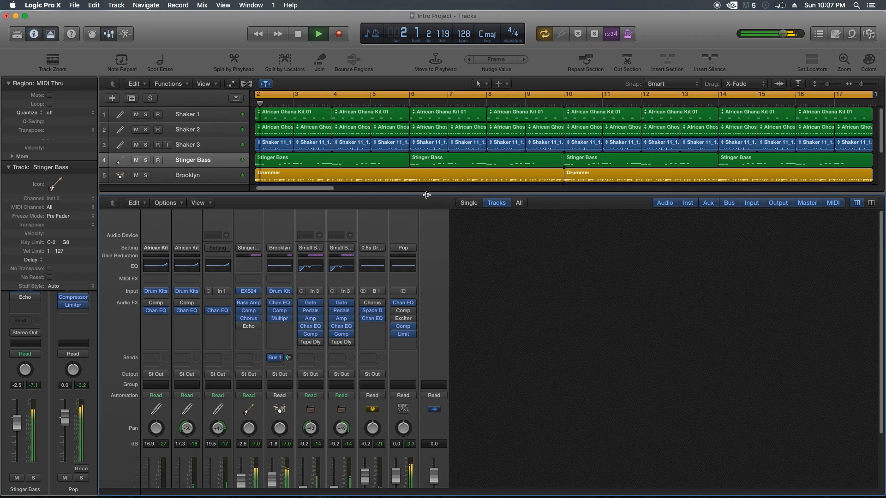
scroll(463, 308, down, 3)
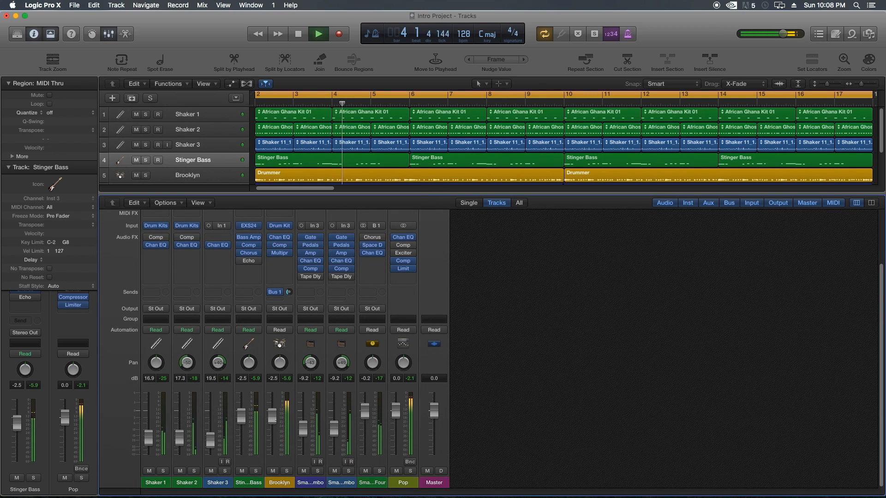
click(281, 227)
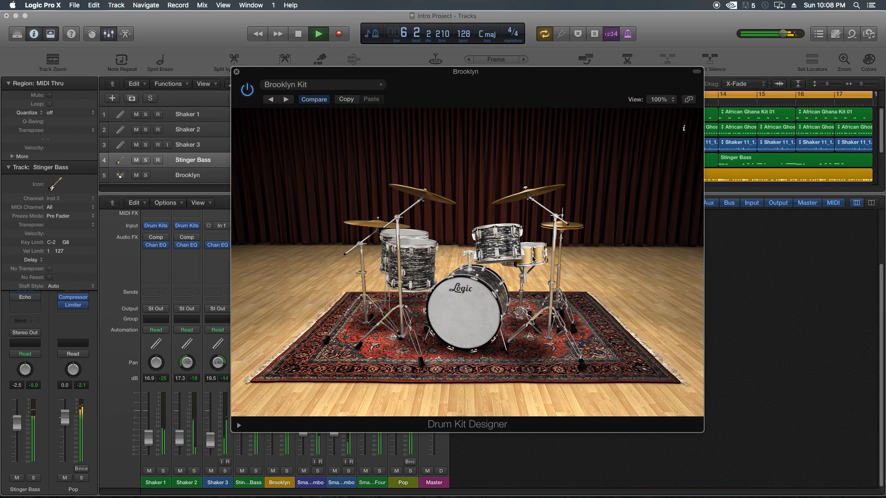
click(533, 258)
drag(668, 289, 670, 287)
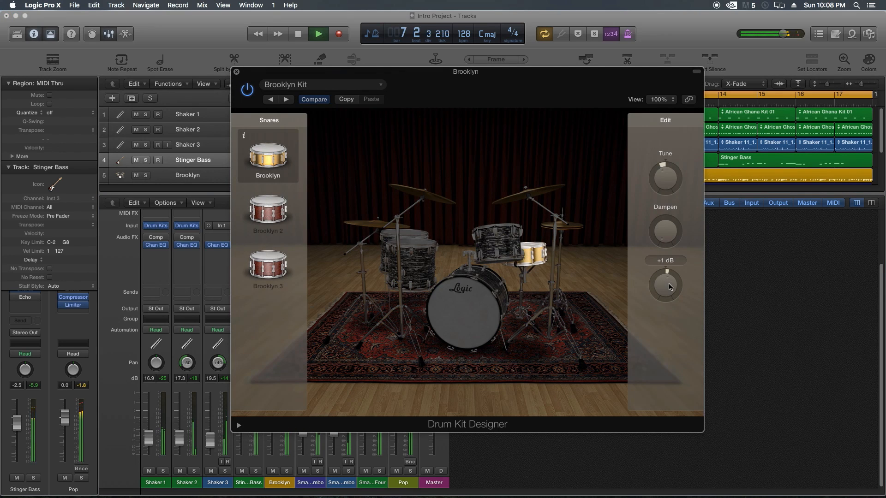
click(236, 72)
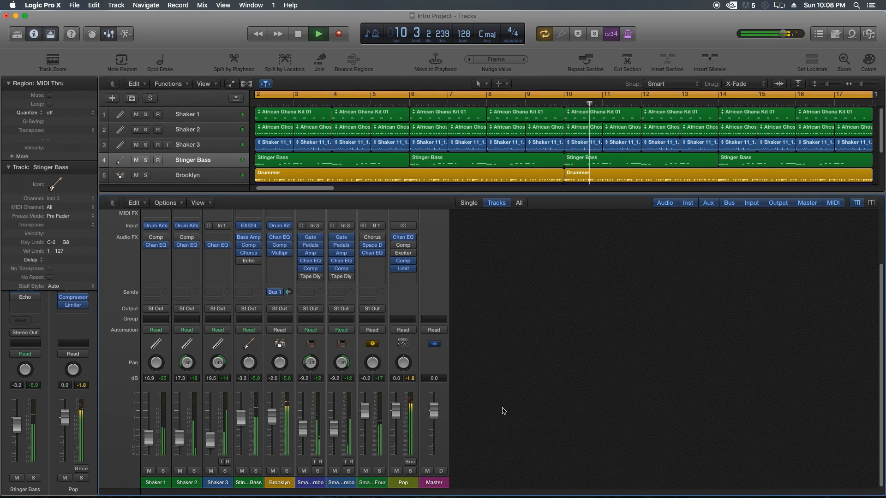
key(space)
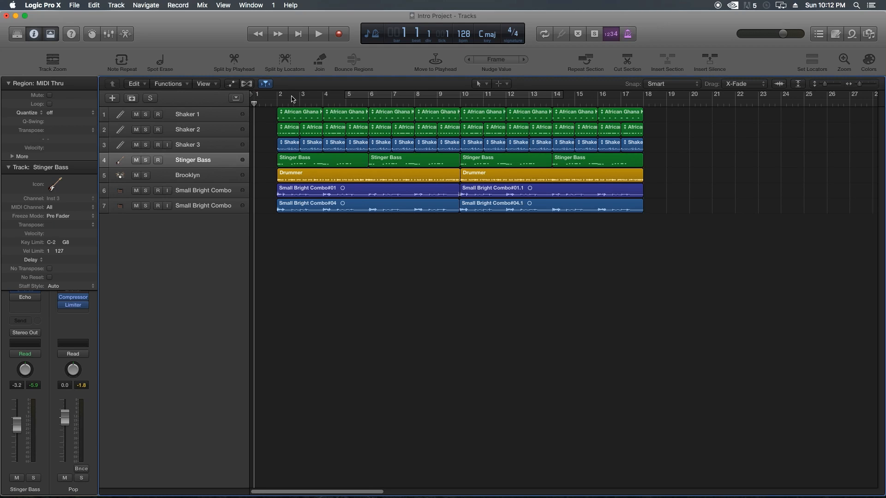
Step: Set the cycle range over the regions from bar 2 to bar 18 and turn Snap off
drag(283, 95, 656, 126)
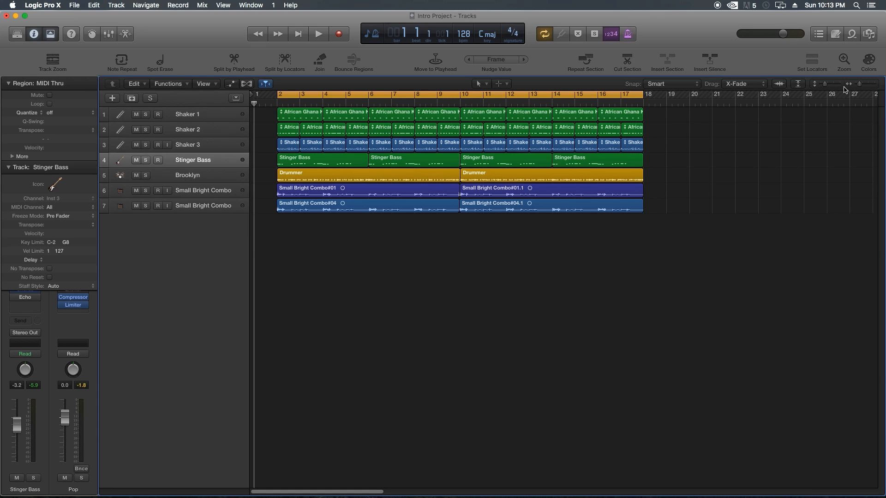
key(super+Right)
key(super+Right)
key(super+Right)
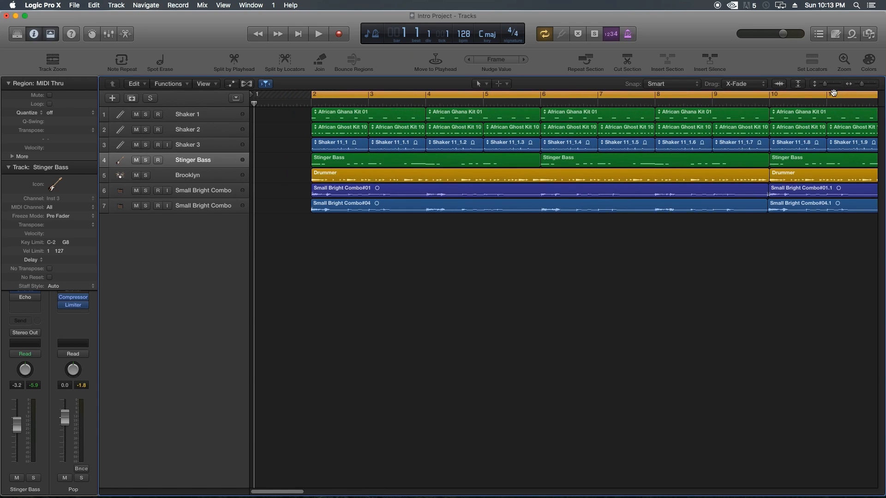
drag(825, 85, 832, 84)
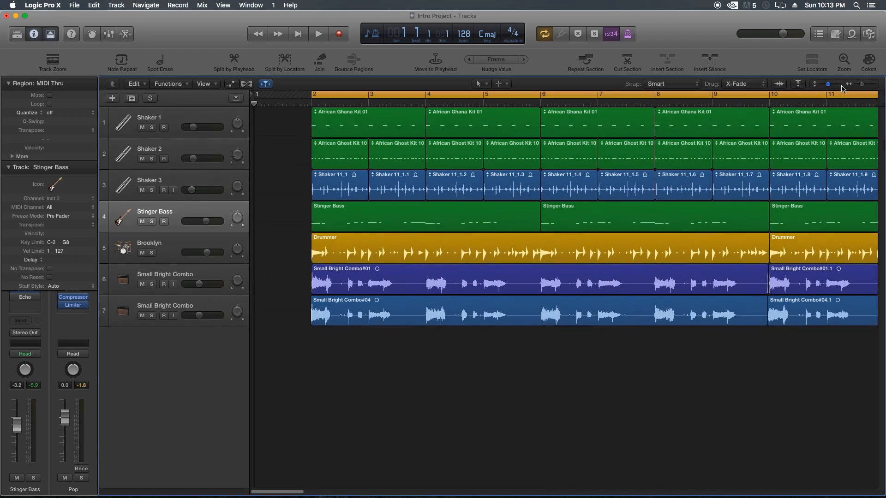
click(650, 85)
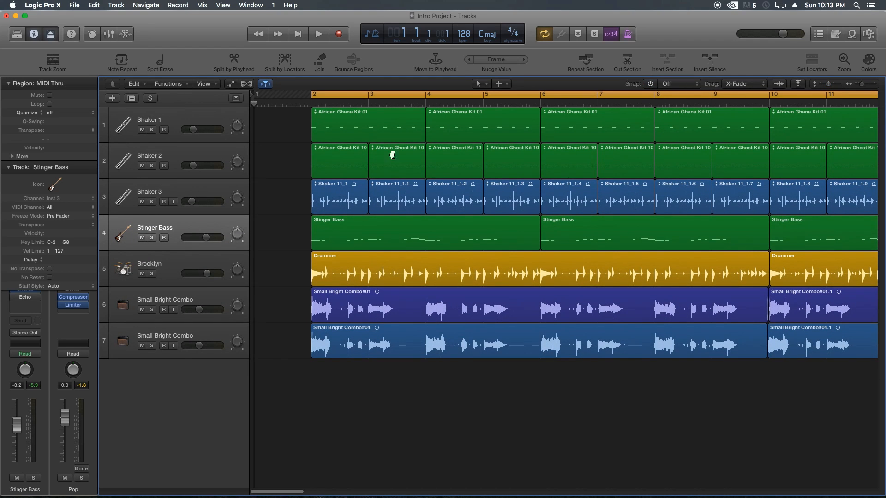
Step: Move the cycle start slightly ahead of bar 2 so it includes the early beginnings of both Small Bright Combo regions
click(303, 101)
key(super+Right)
key(super+Right)
key(super+Right)
key(super+Right)
key(super+Right)
key(super+Right)
key(super+Right)
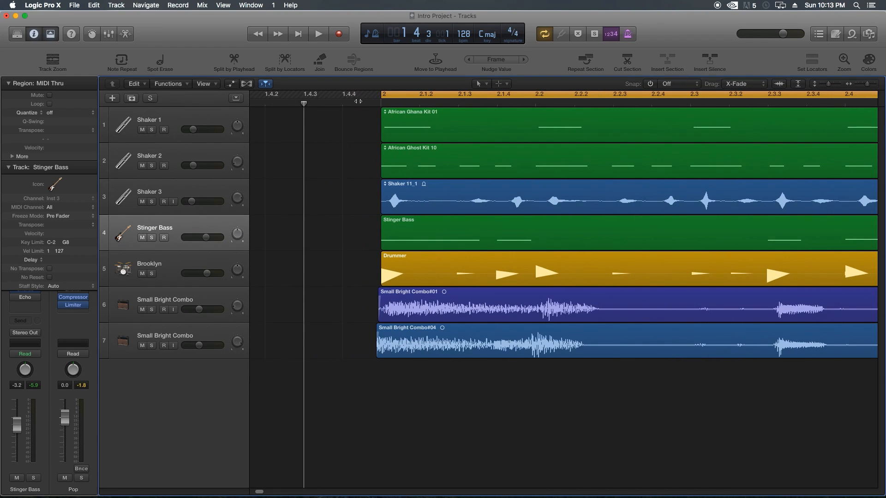
drag(380, 95, 371, 94)
Step: Extend the cycle end past the last regions to about bar 20
key(super+Left)
key(super+Left)
key(super+Left)
key(super+Left)
key(super+Left)
key(super+Left)
key(super+Left)
key(super+Left)
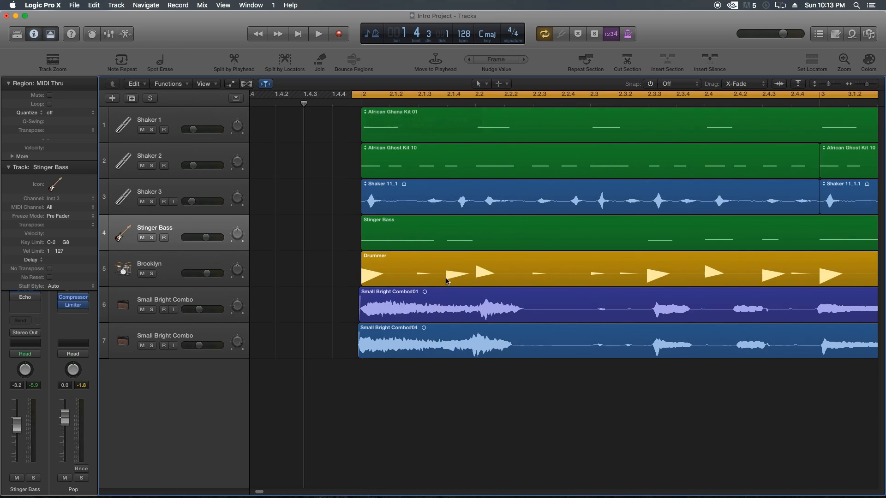
key(super+Left)
key(super+Left)
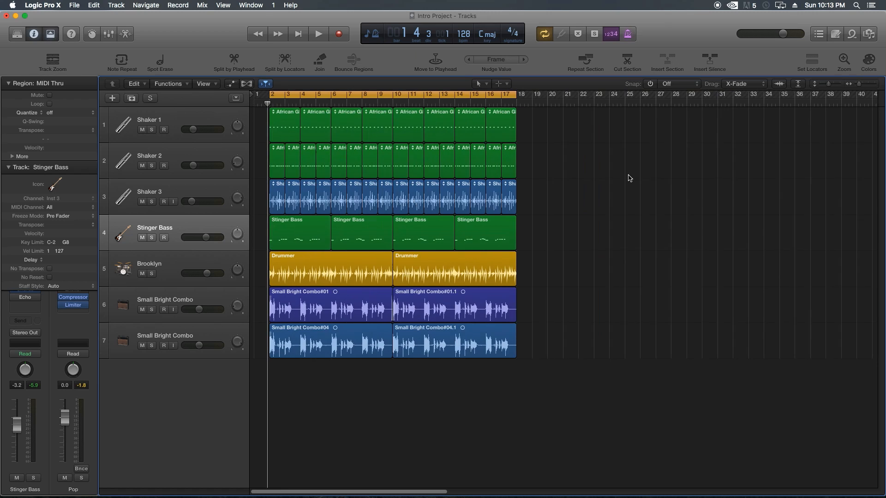
click(528, 103)
key(super+Right)
key(super+Right)
key(super+Right)
key(super+Right)
key(super+Right)
key(super+Right)
key(super+Right)
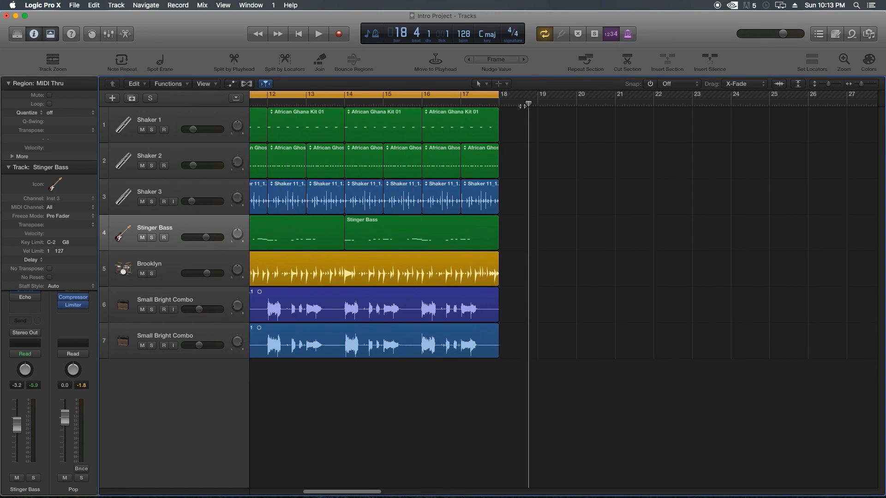
drag(409, 97, 720, 207)
Step: Return the playhead to the project start and save the project
key(super+Left)
key(super+Left)
key(super+Left)
key(super+Left)
key(super+Left)
key(super+Left)
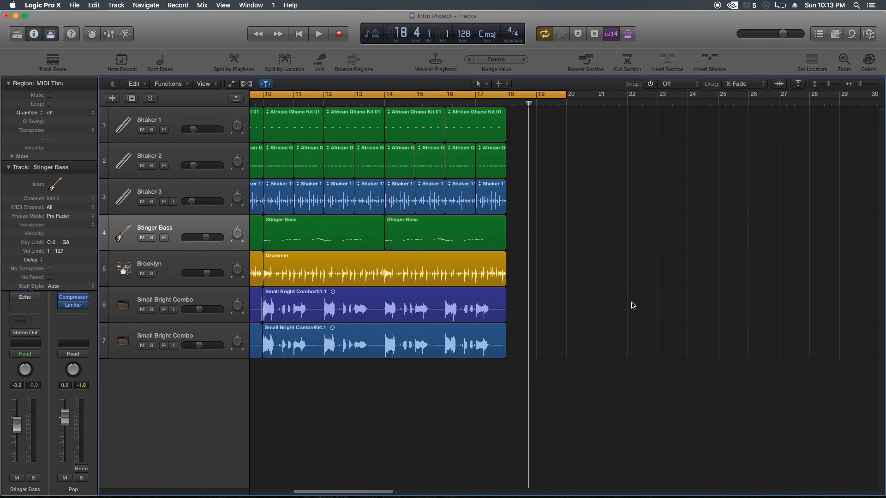
key(super+Right)
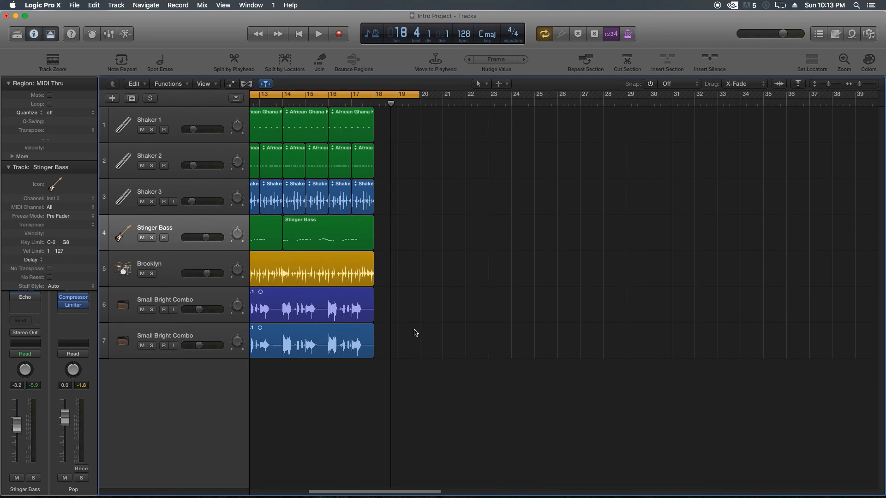
key(Return)
key(super+Right)
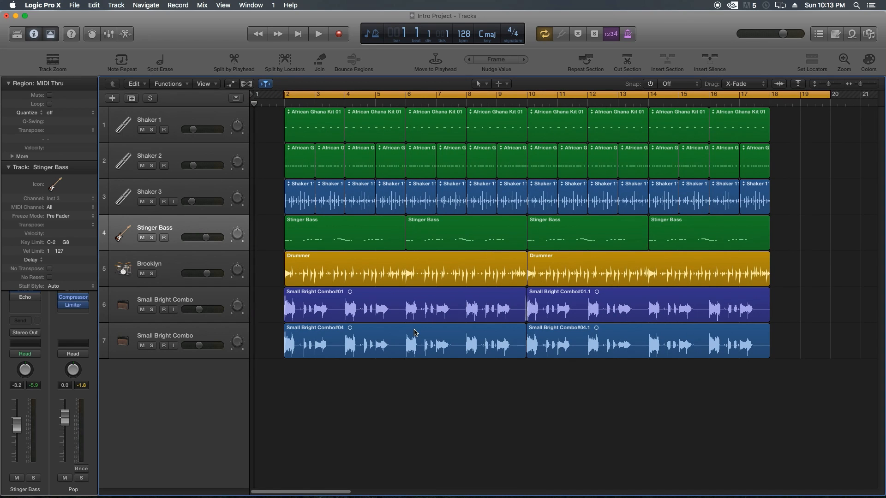
key(super+s)
Step: Open the bounce settings for the project or section
click(74, 5)
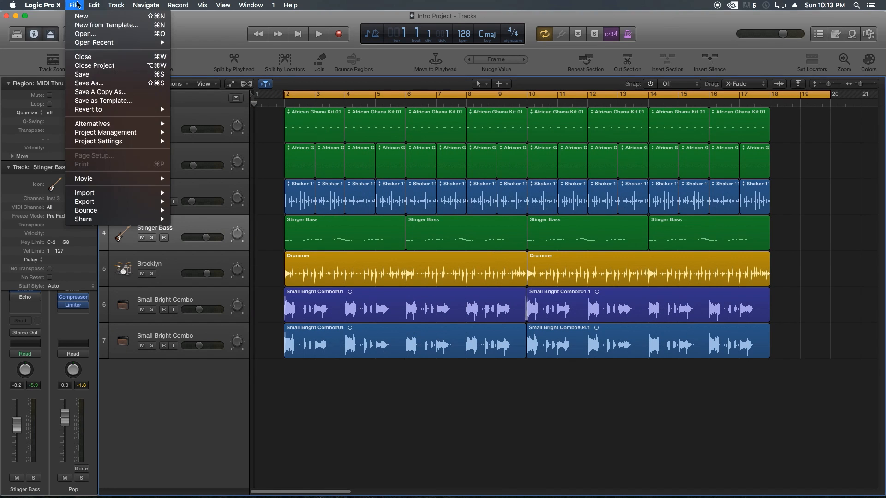
mouse_move(104, 213)
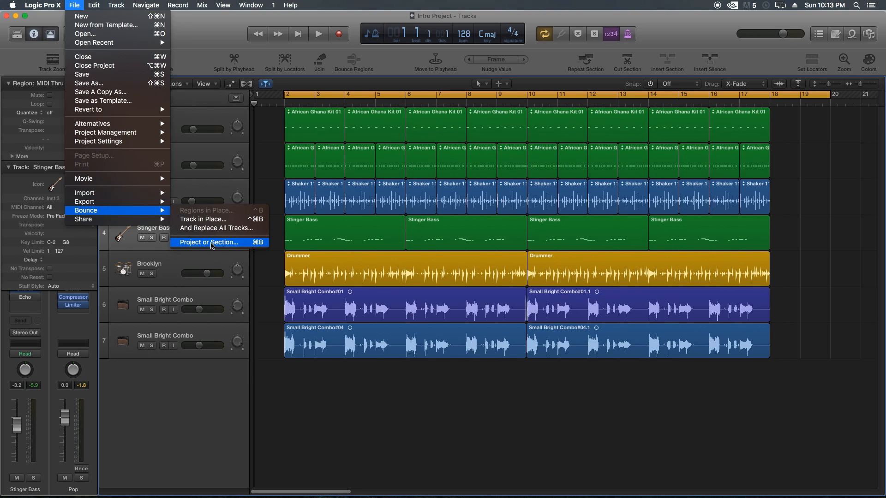
click(210, 242)
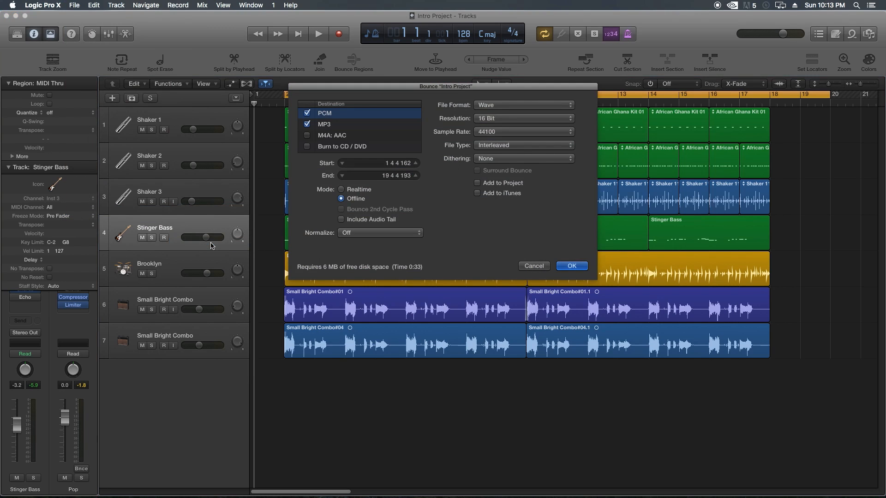
drag(370, 93, 397, 145)
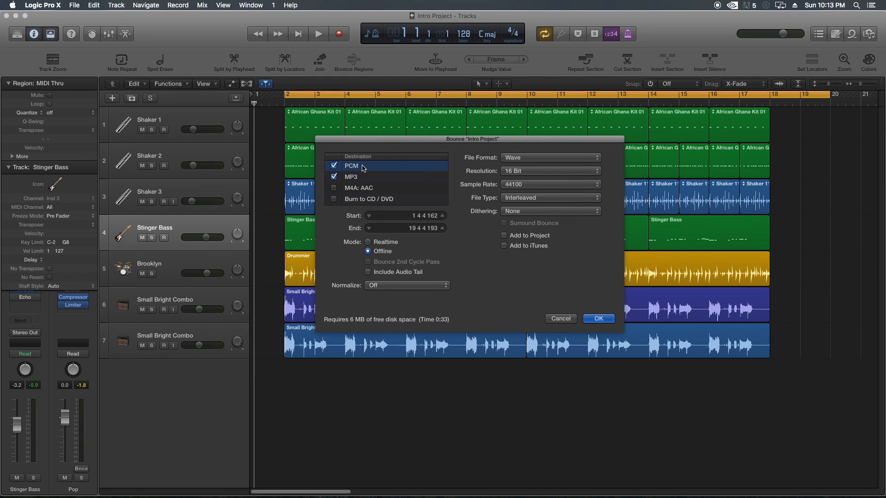
Step: Review the PCM, MP3, M4A: AAC and Burn to CD / DVD destination settings, leaving only PCM and MP3 enabled
click(365, 177)
click(352, 167)
click(355, 180)
click(351, 190)
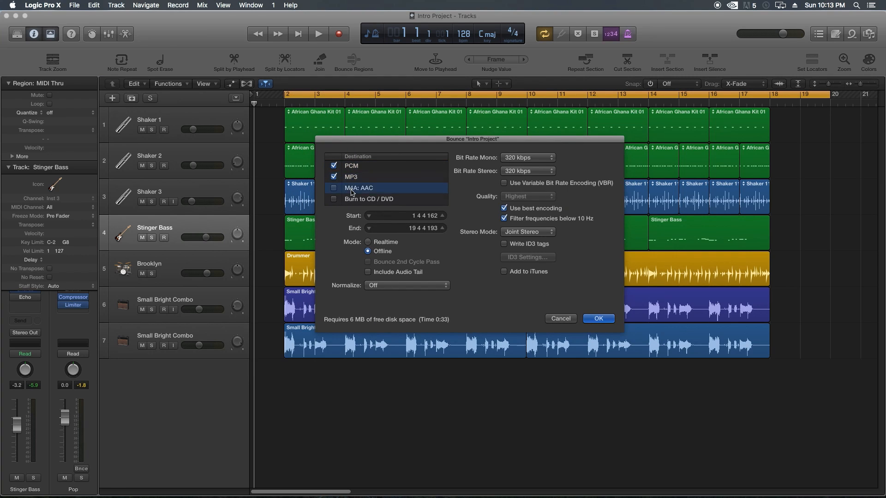
click(335, 188)
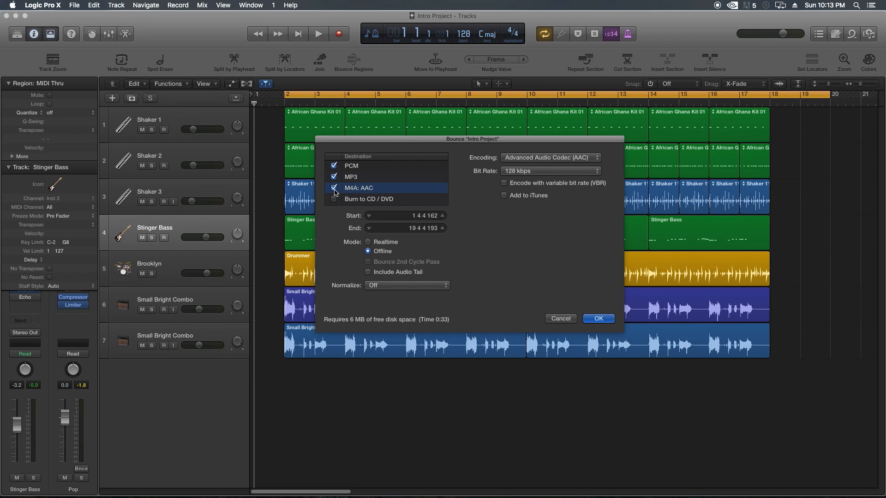
click(334, 188)
click(354, 201)
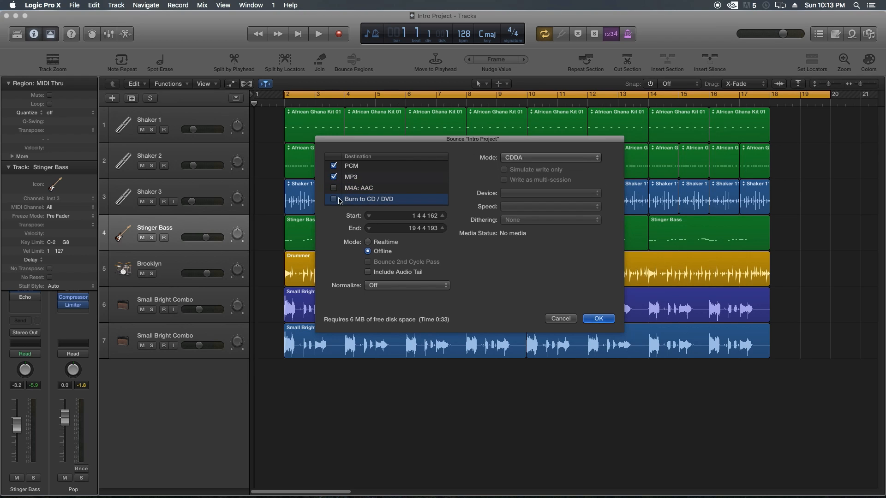
Step: Select the PCM destination and choose Wave as its file format
click(354, 177)
click(355, 168)
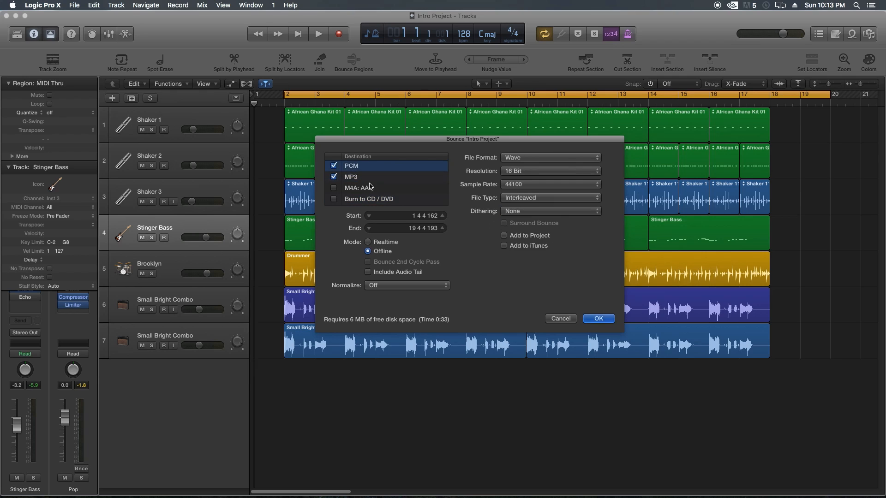
click(541, 161)
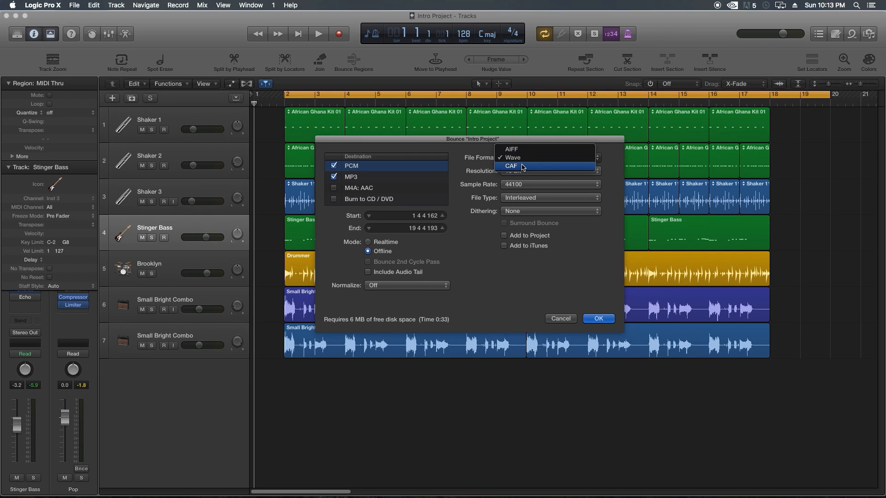
click(521, 159)
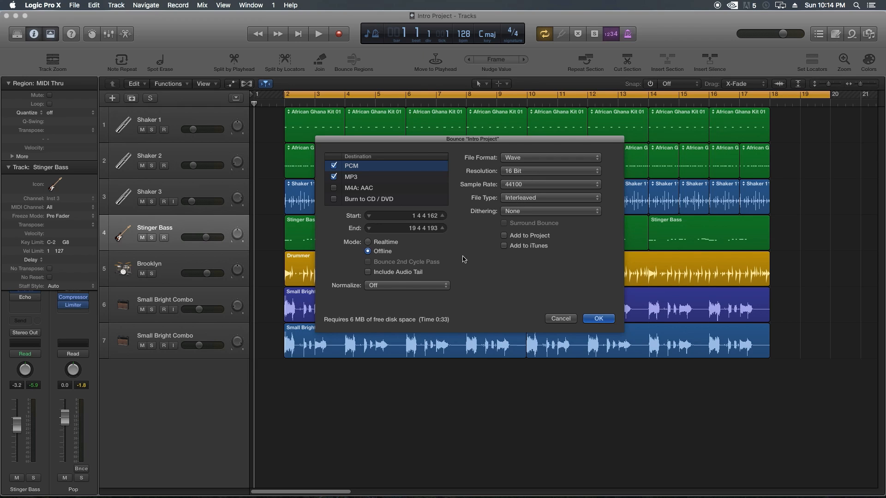
Step: Set the MP3 destination's mono and stereo bit rates to 160 kbps and the bounce mode to Offline
click(396, 178)
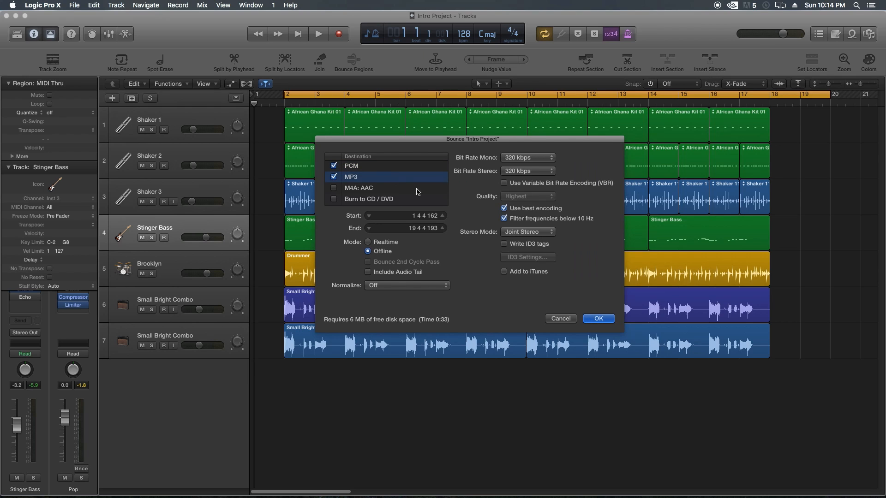
click(529, 158)
click(527, 158)
click(525, 171)
click(518, 138)
click(388, 242)
click(382, 251)
Step: Try Normalize as On and Overload Protection Only, and set it back to Off
click(376, 286)
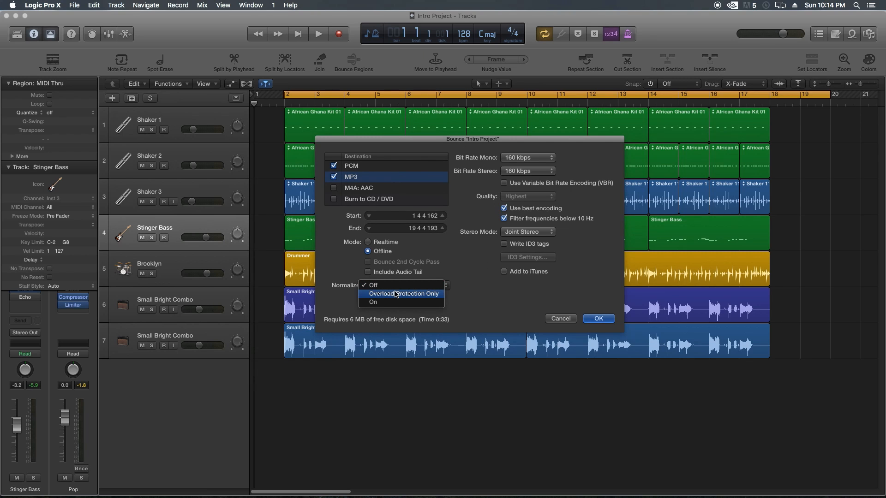
click(395, 302)
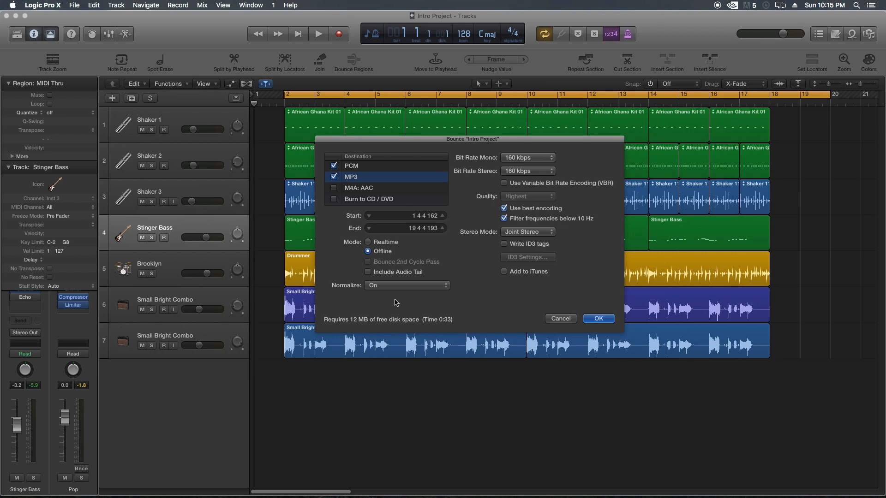
click(398, 289)
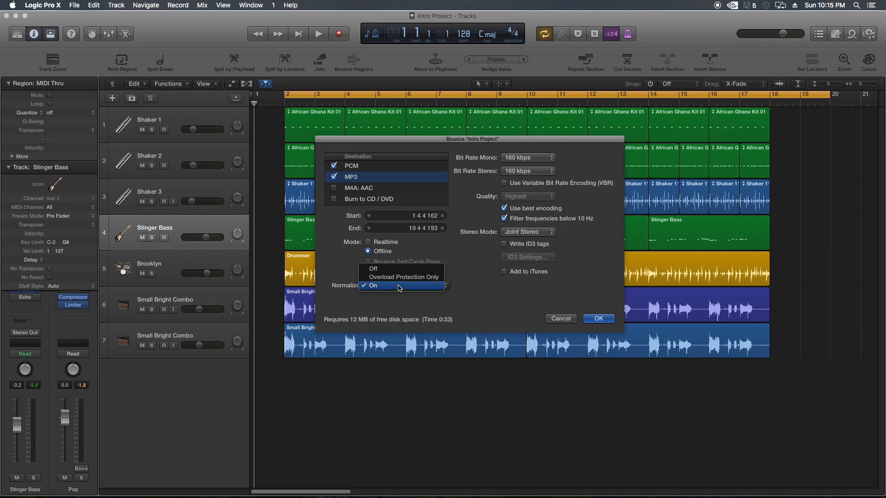
click(404, 277)
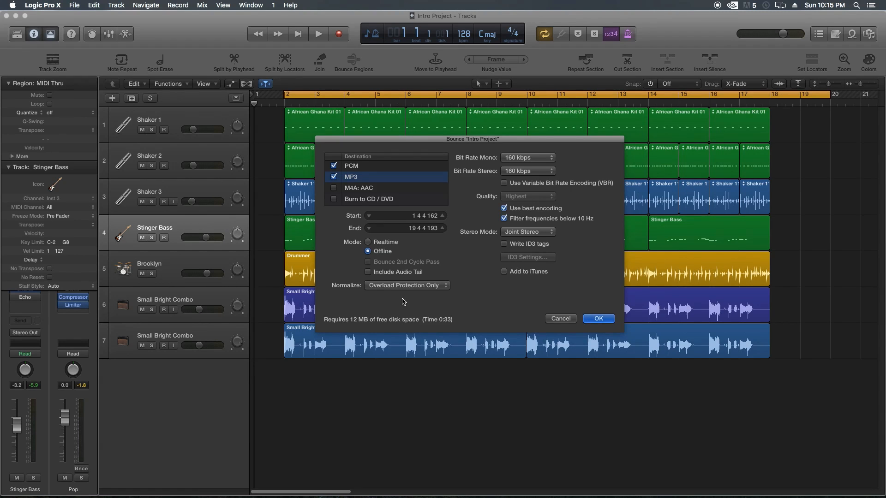
click(402, 286)
click(401, 280)
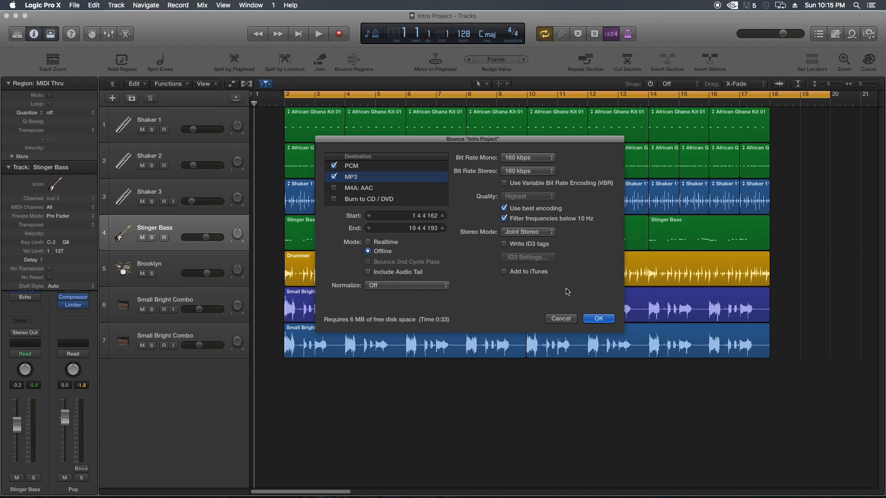
Step: Accept the bounce settings and choose the Bounces folder inside the Intro Project folder as the save location
click(601, 322)
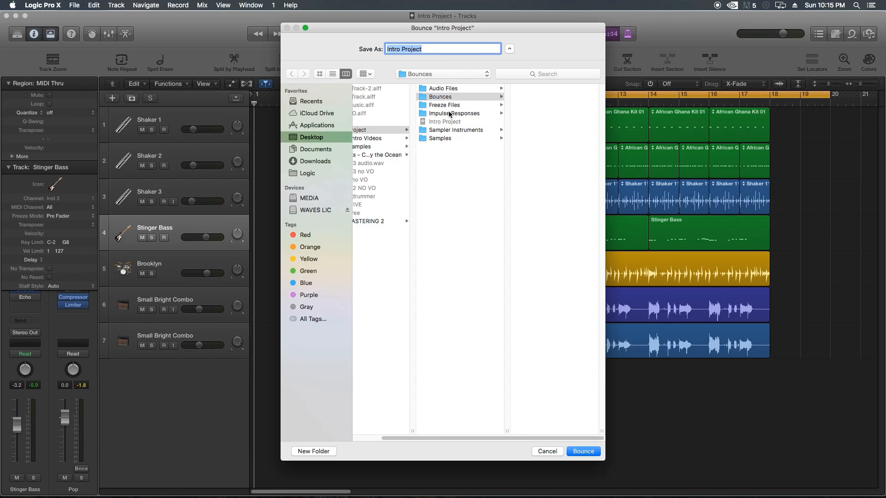
click(441, 97)
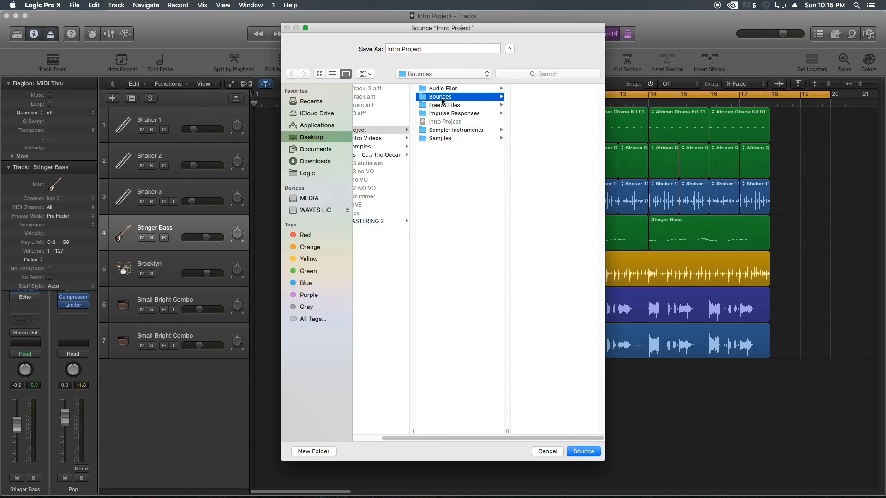
double_click(443, 101)
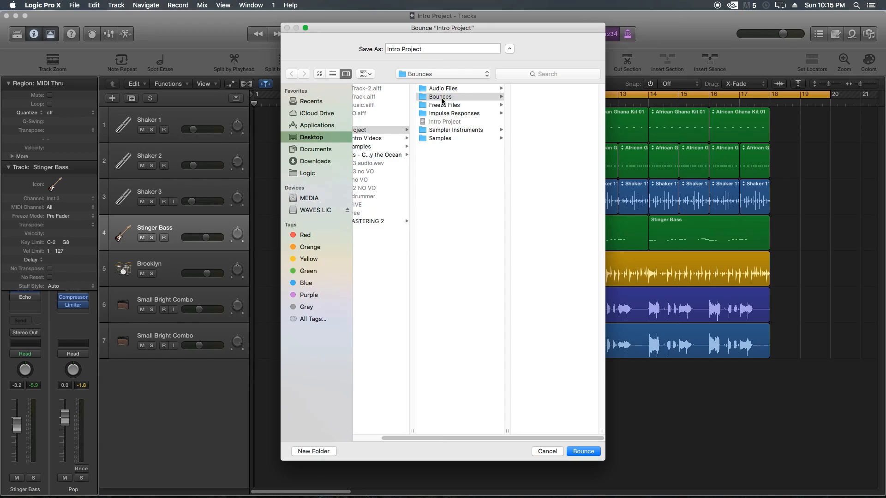
click(442, 100)
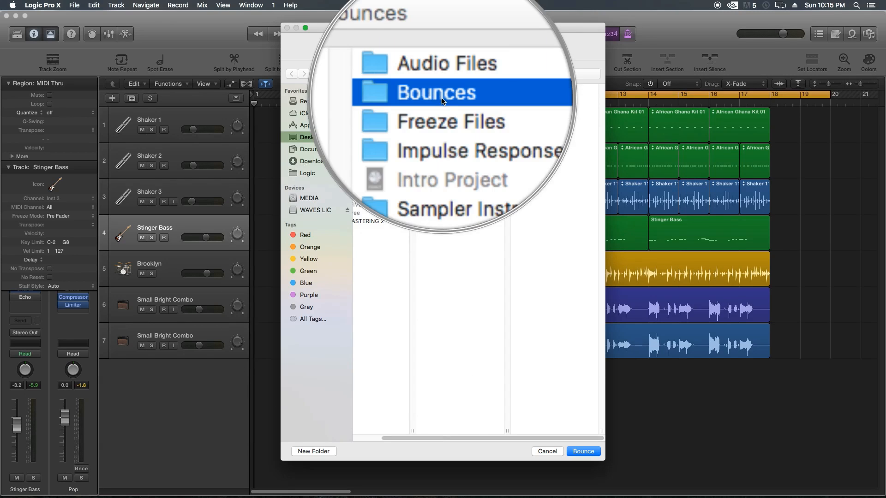
click(489, 247)
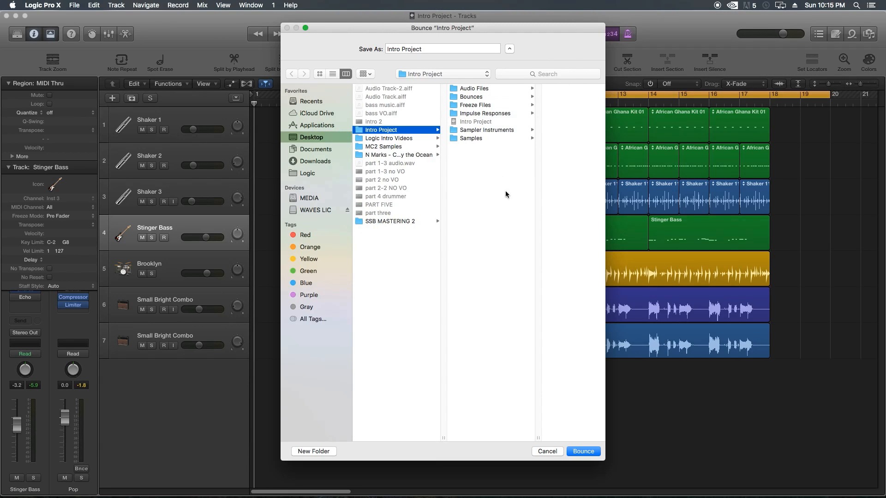
click(473, 97)
Step: Name the bounce Intro Song and bounce it to the chosen folder
click(438, 50)
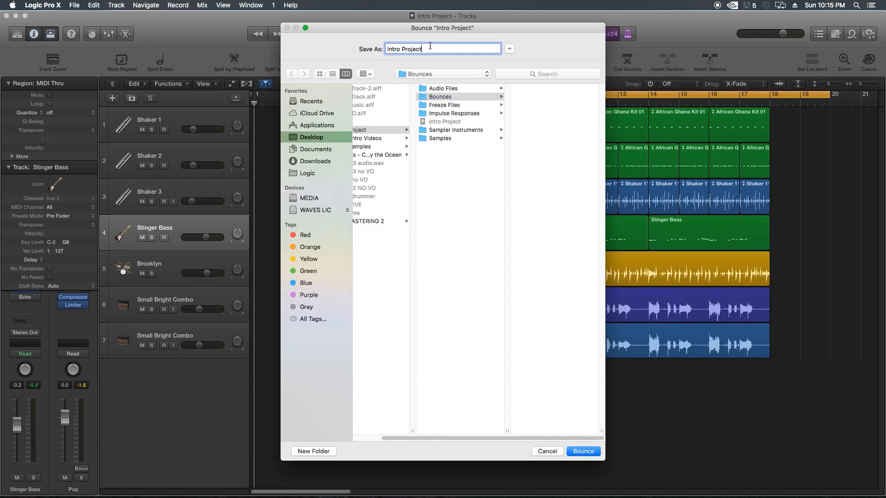
drag(444, 49, 384, 47)
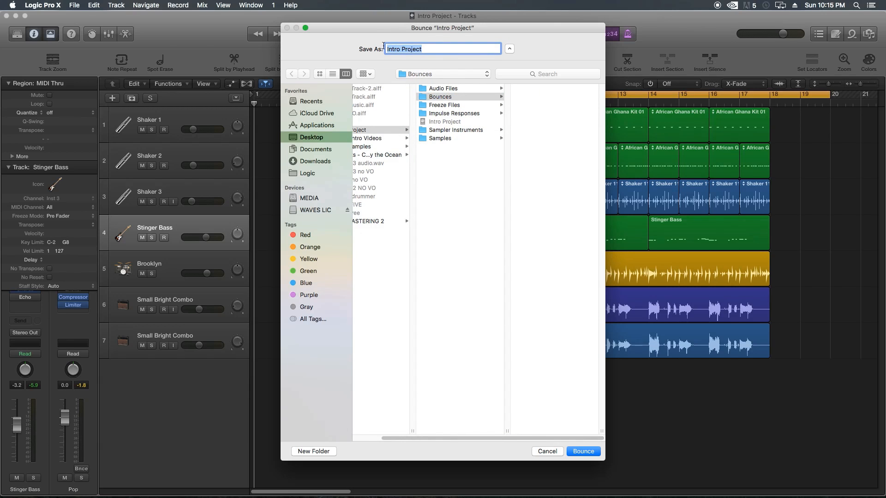
text(Intro Song)
click(580, 453)
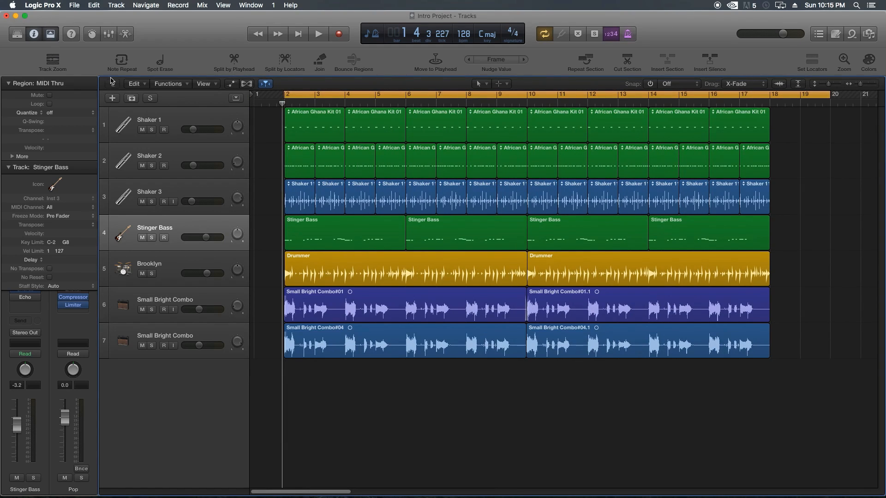
Step: Put the project window away and open the Bounces folder of the desktop's Intro Project folder in Finder
click(16, 16)
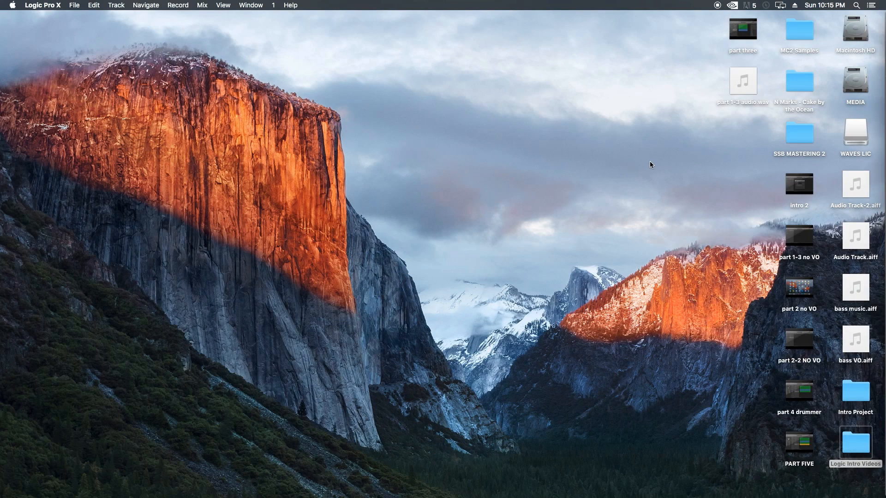
double_click(851, 393)
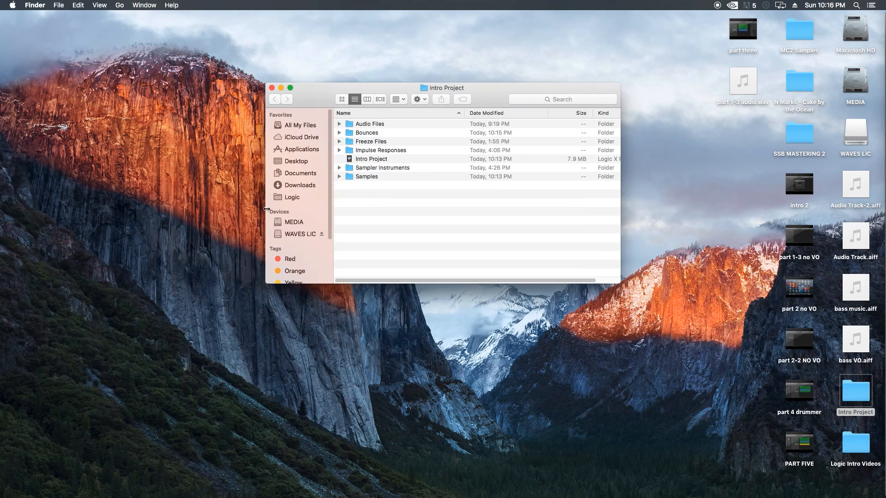
drag(362, 90, 347, 106)
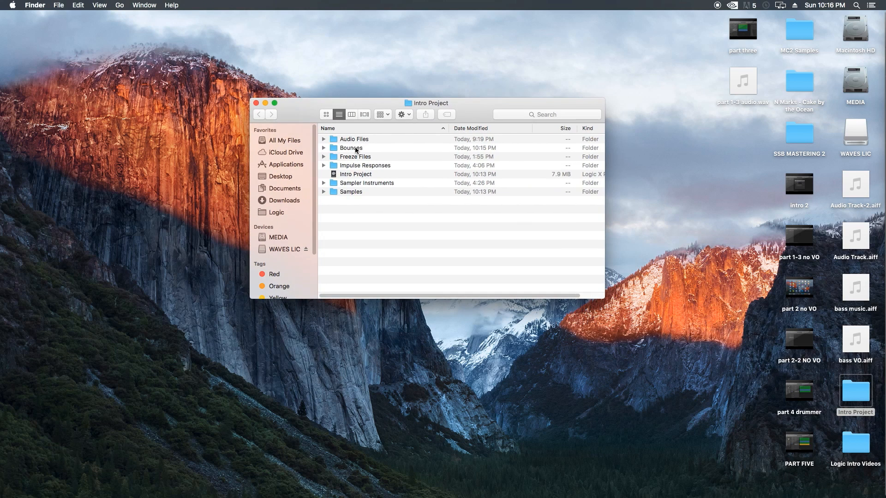
double_click(362, 149)
Step: Check the bounced Intro Song.mp3 and Intro Song.wav files, and listen to the MP3 in a quick preview before closing it
click(373, 142)
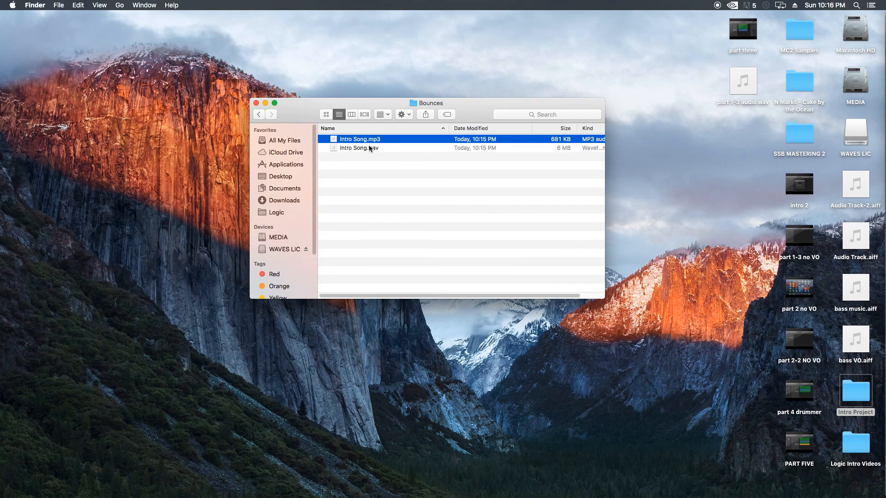
click(369, 148)
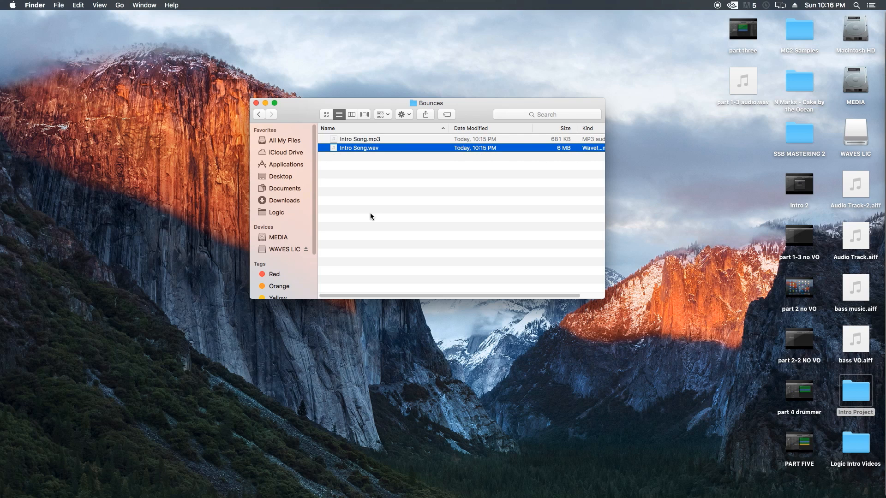
key(Up)
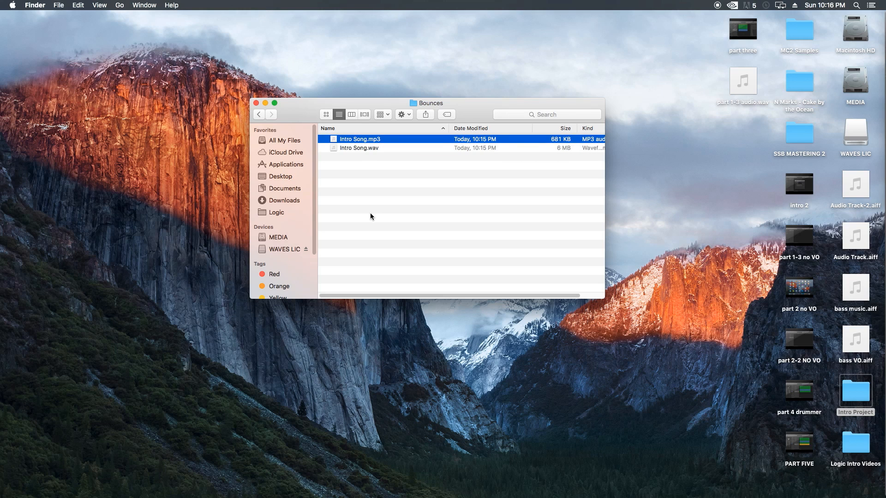
key(space)
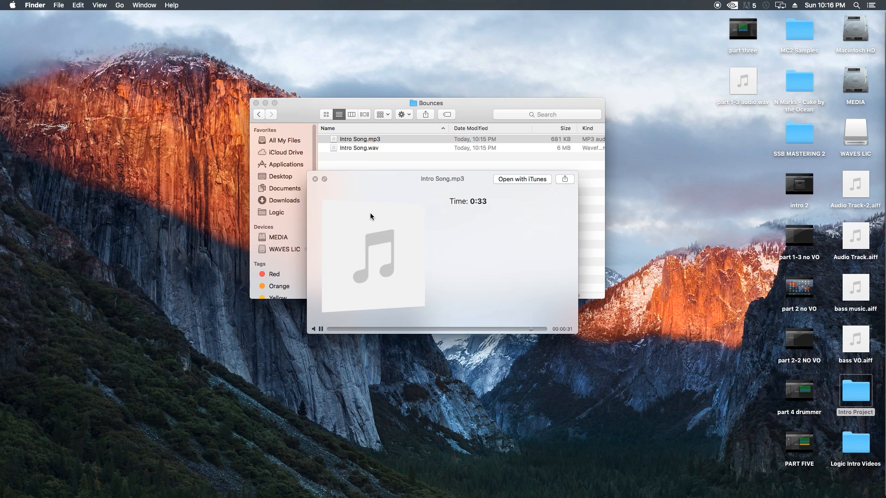
key(space)
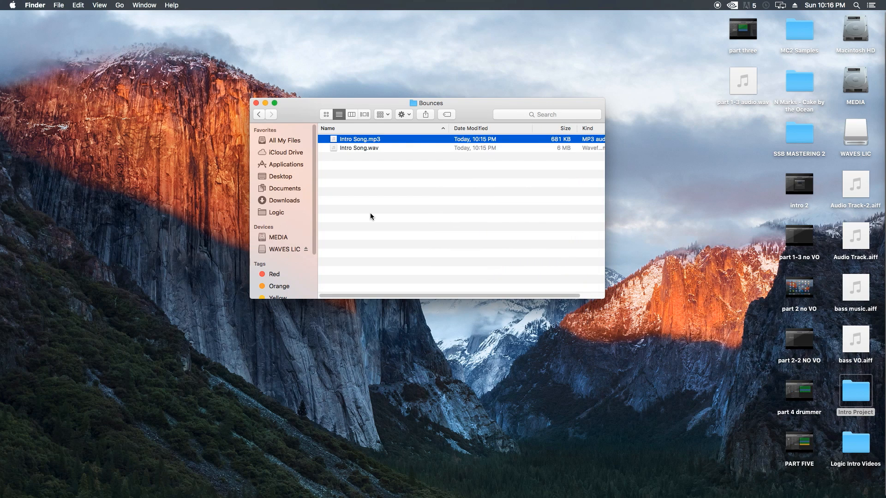